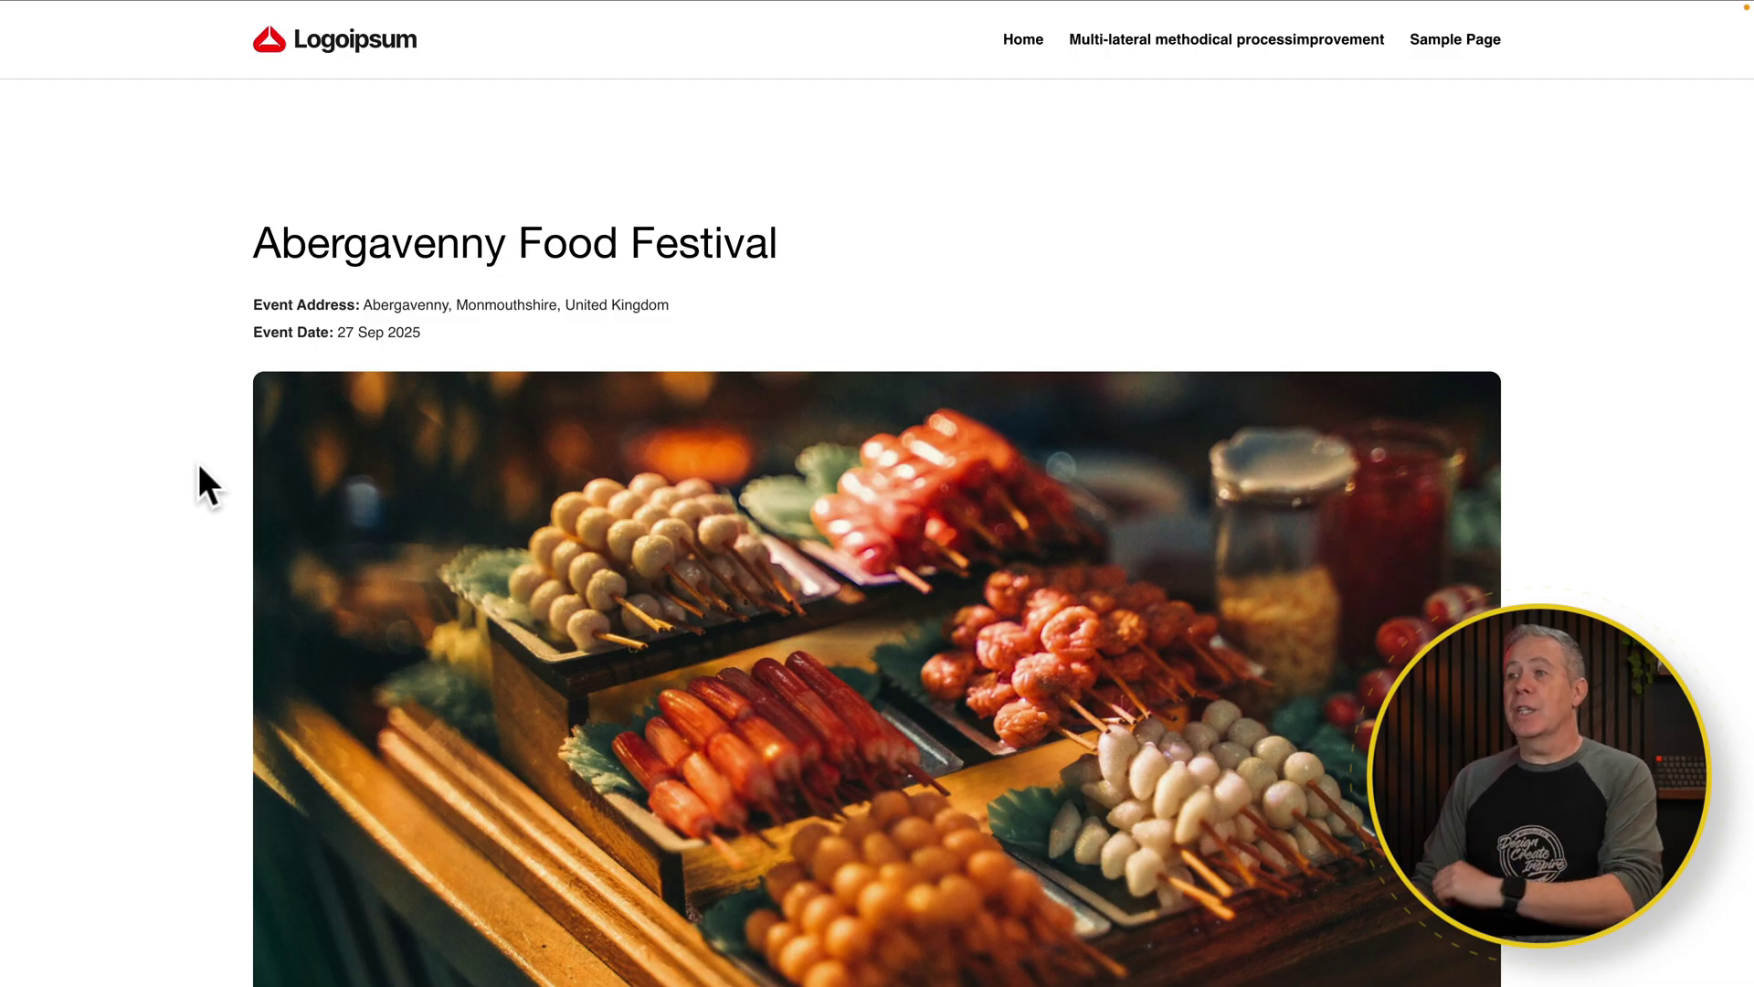
# Scroll through the Abergavenny Food Festival page, highlighting its title, to preview the event cards.
pyautogui.scroll(-1, 195, 568)
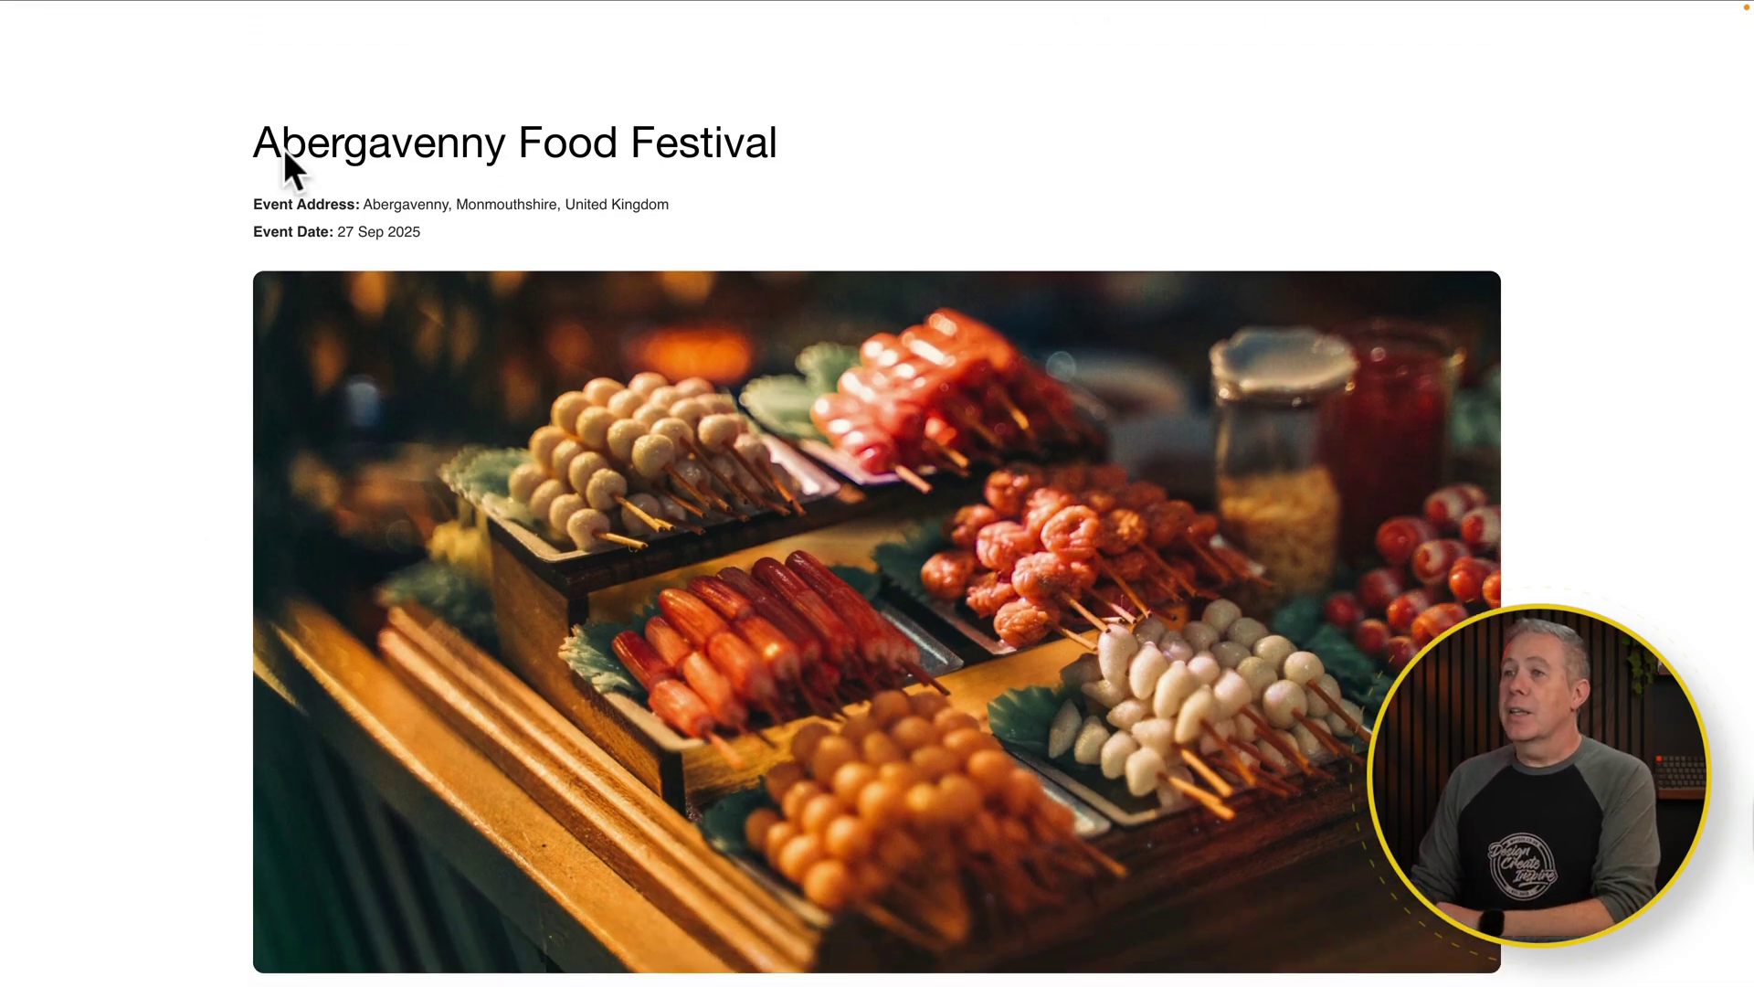
pyautogui.moveTo(257, 133); pyautogui.dragTo(772, 146)
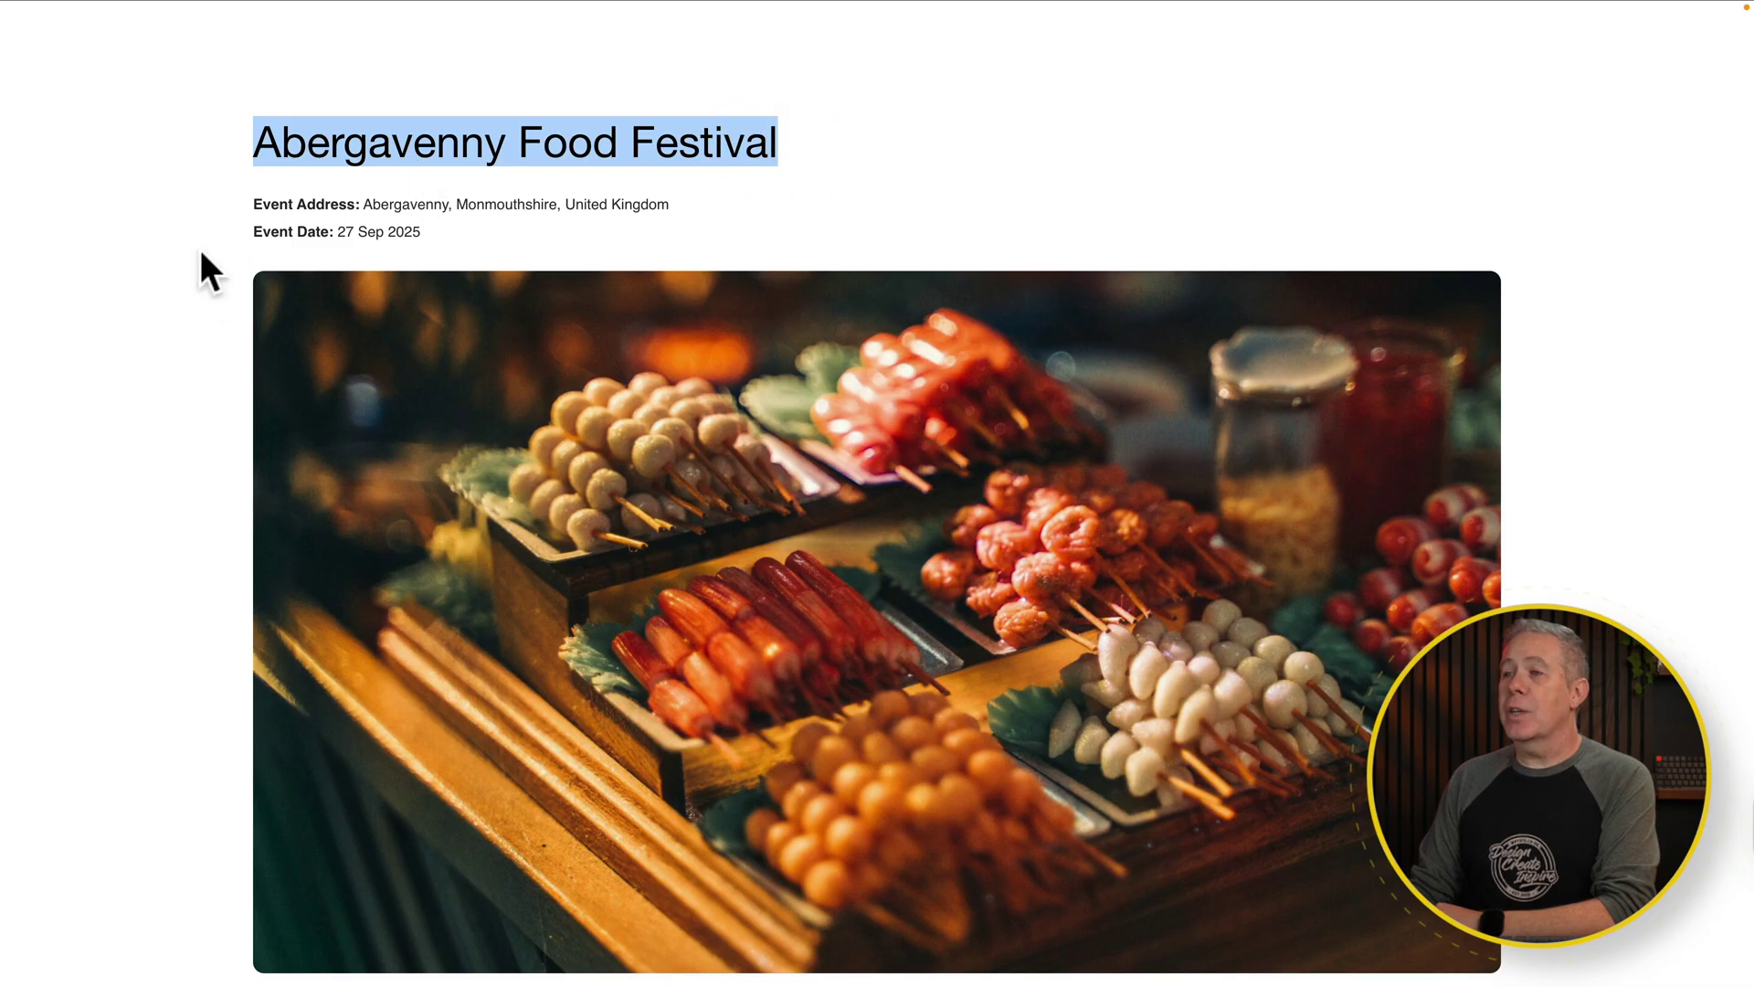
pyautogui.scroll(-8, 206, 277)
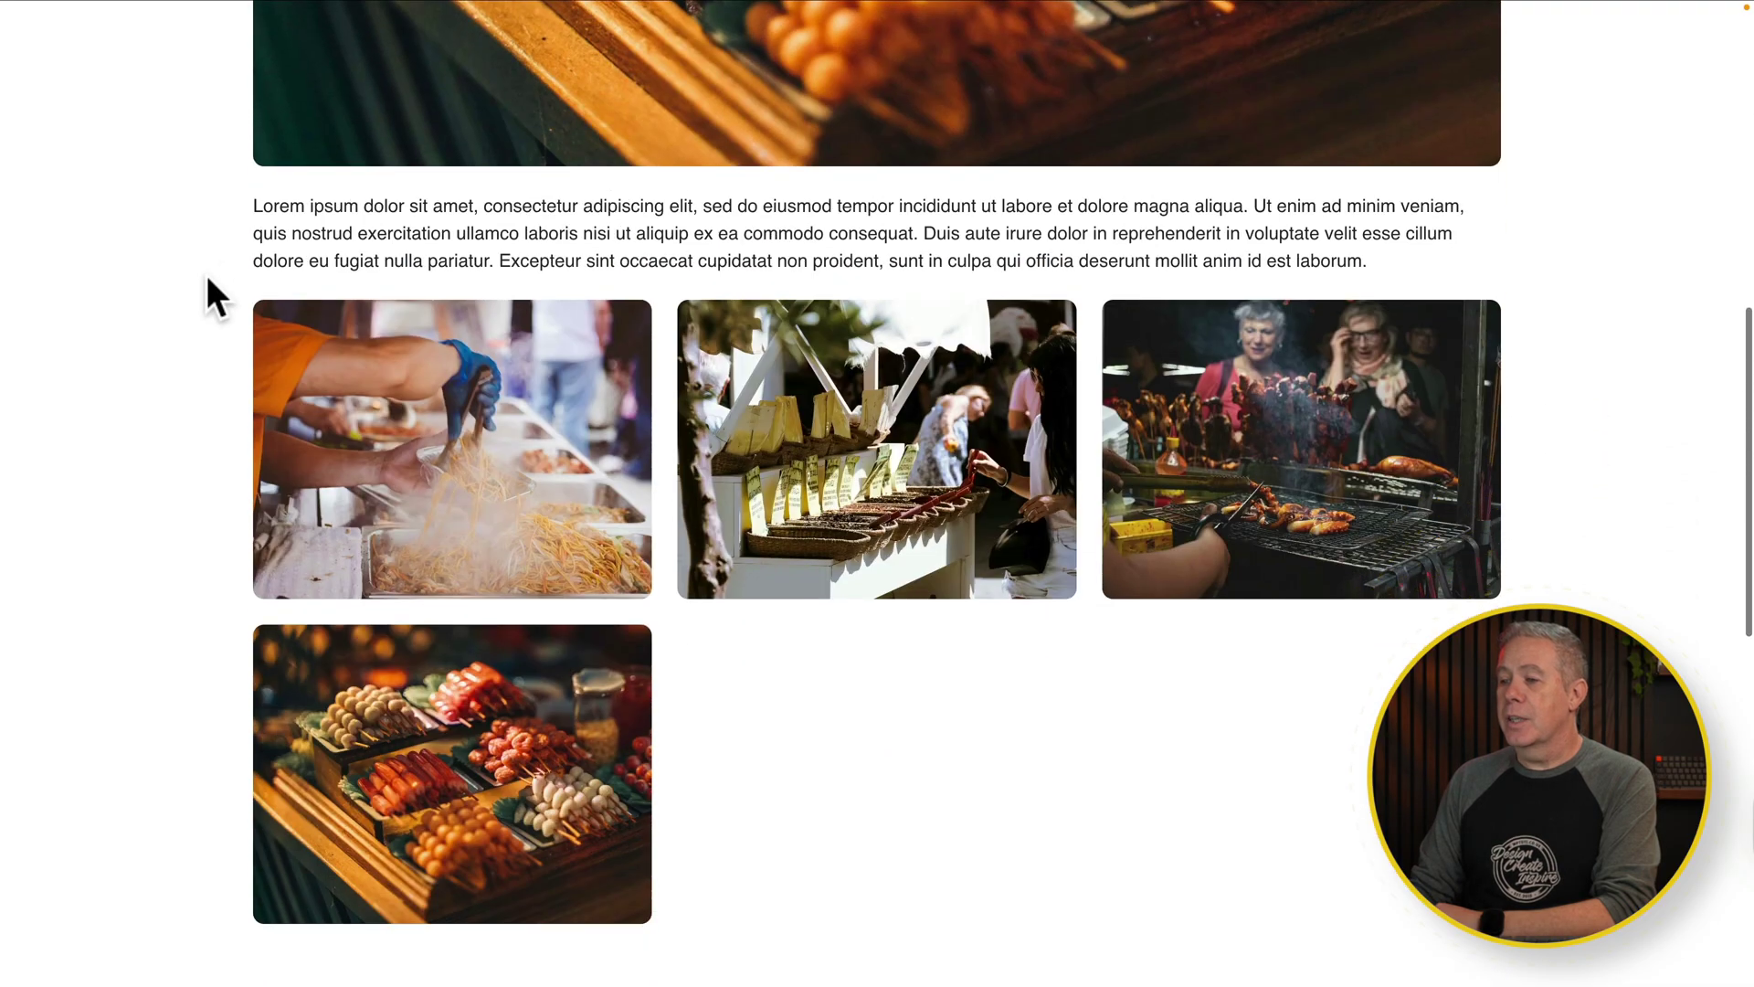
pyautogui.scroll(-10, 206, 276)
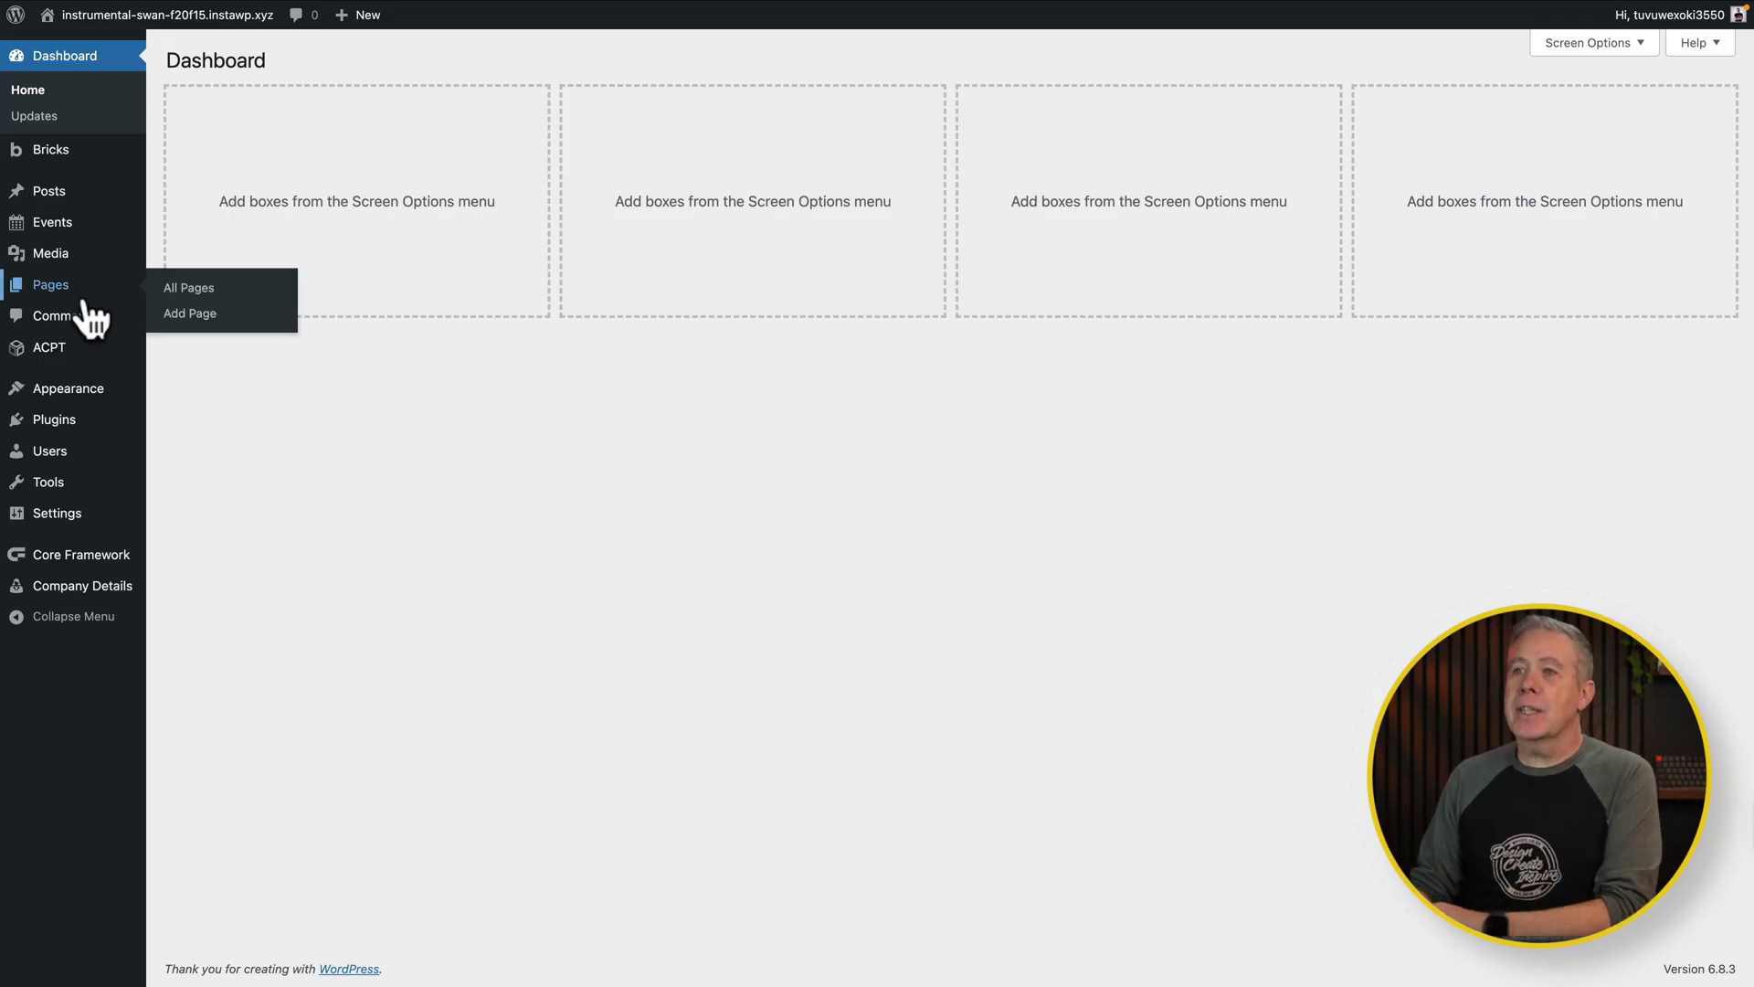
# From the Events list, open Abergavenny Food Festival and inspect its title and description.
pyautogui.click(48, 223)
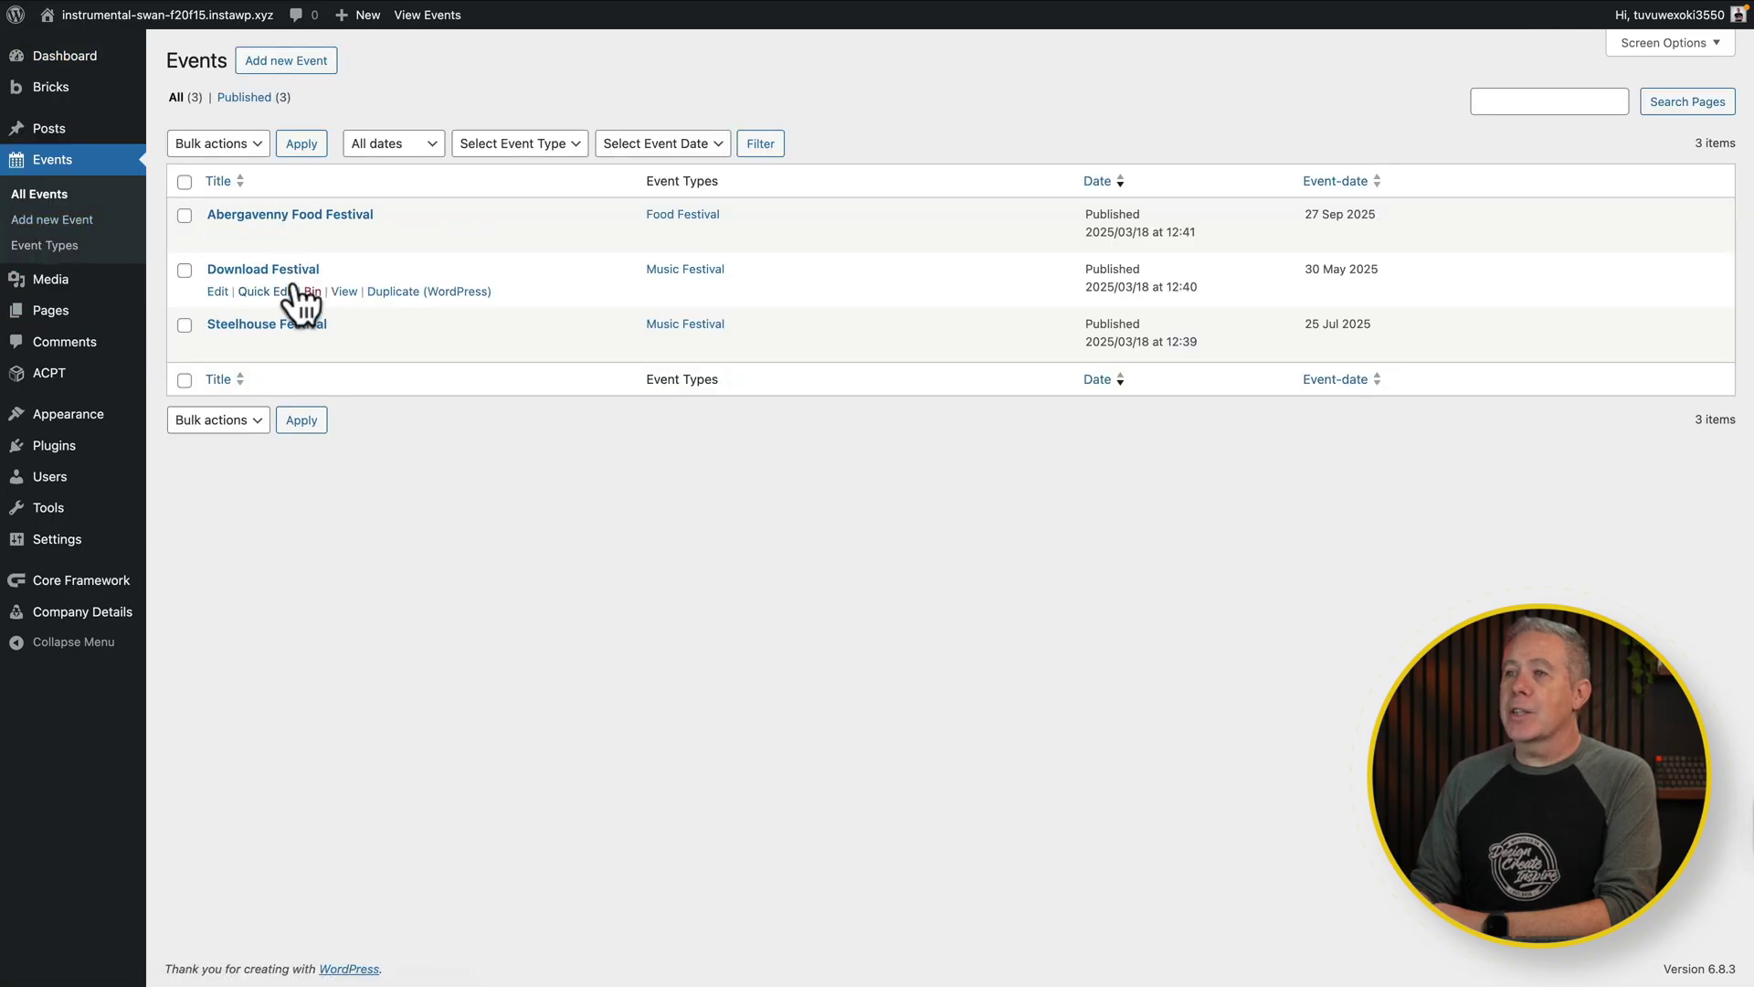
pyautogui.click(322, 213)
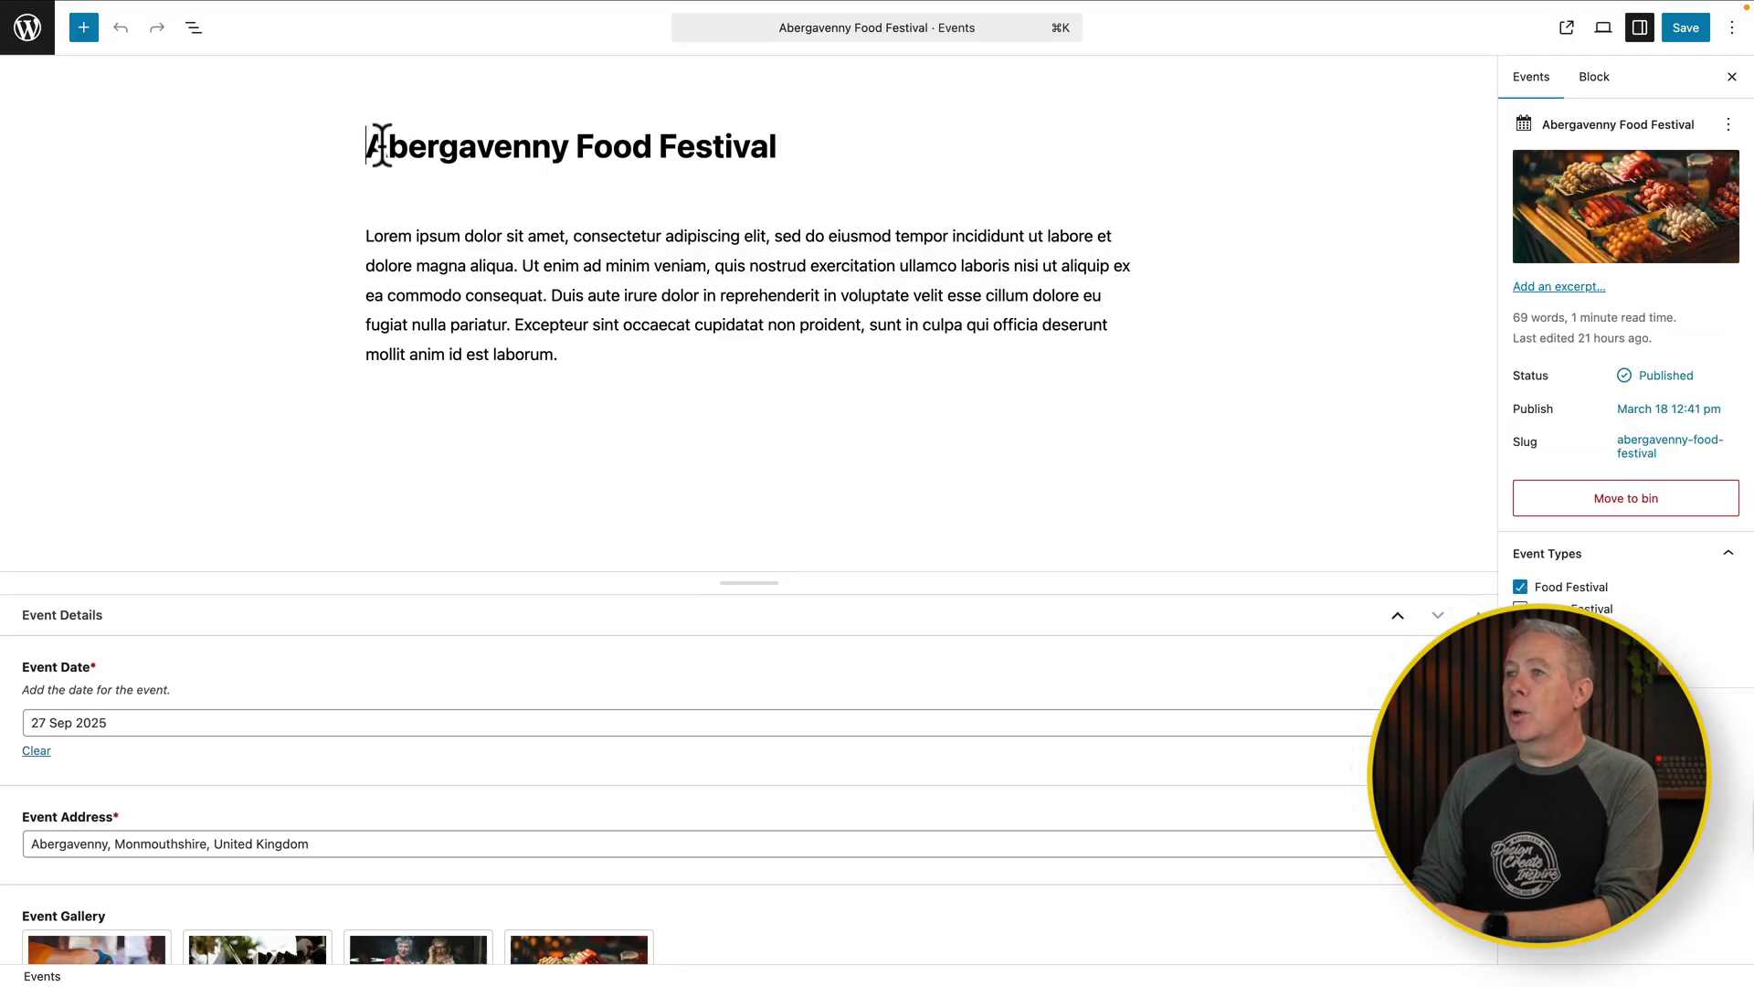
pyautogui.moveTo(368, 148); pyautogui.dragTo(753, 146)
pyautogui.moveTo(522, 263); pyautogui.dragTo(669, 290)
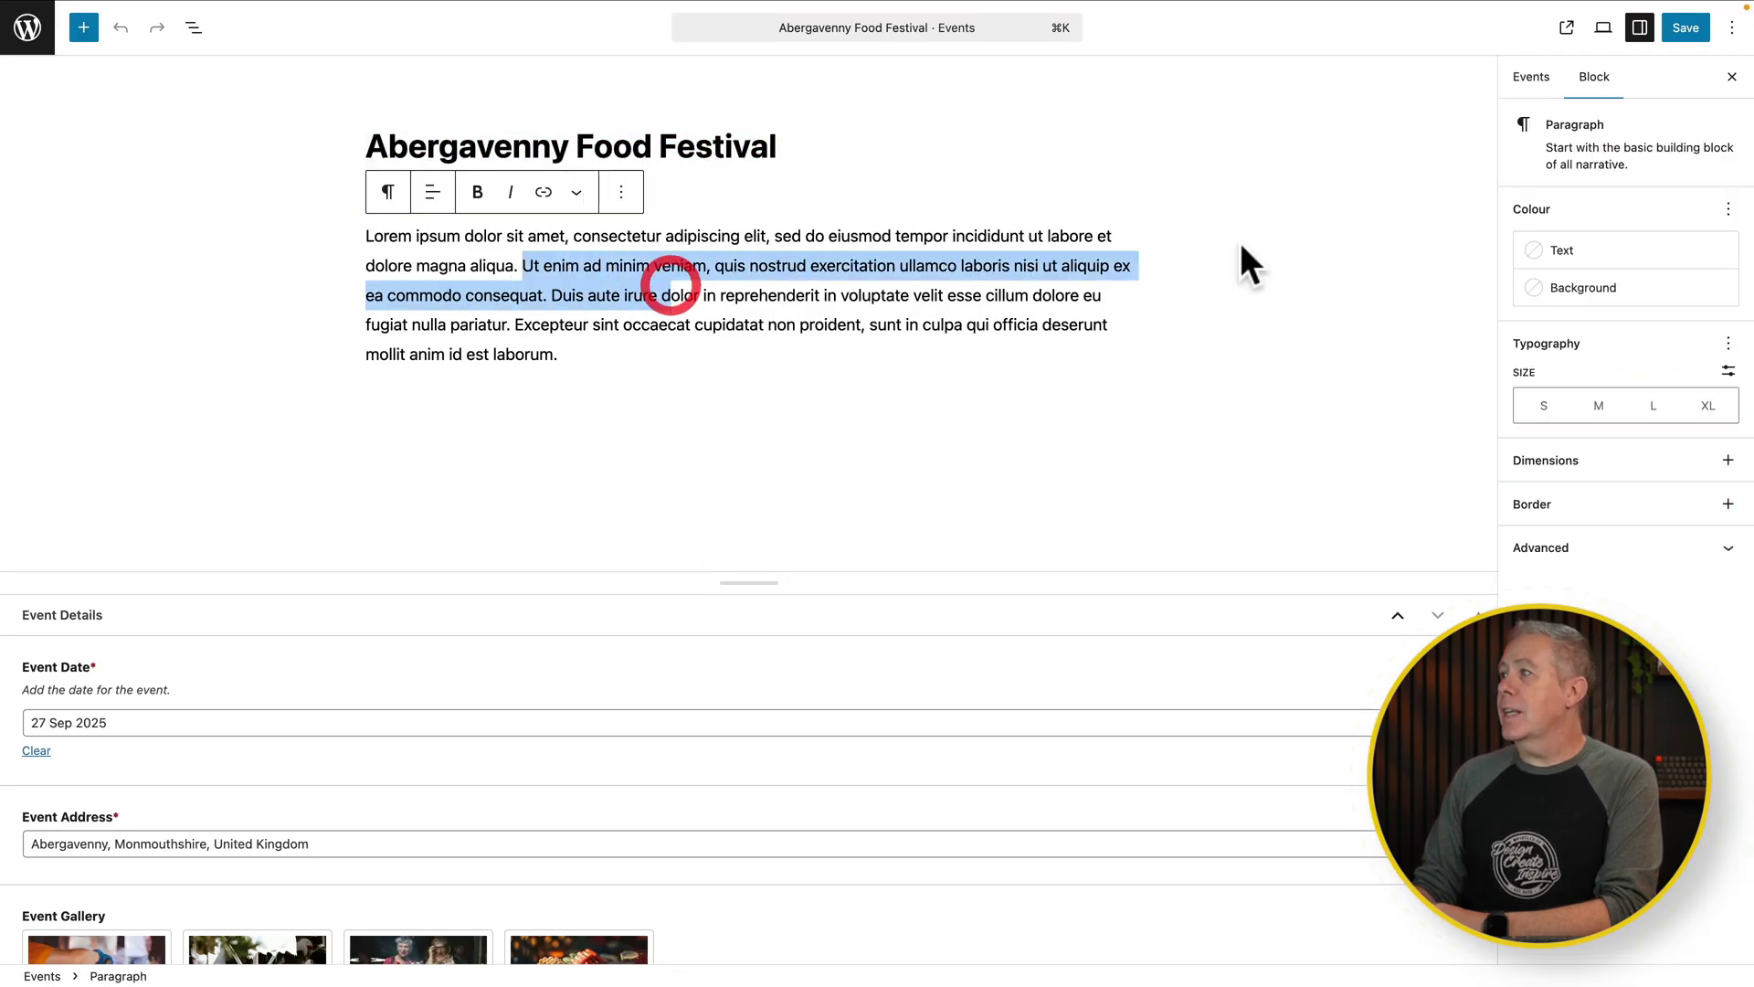
# Review the event's settings panel, then return to the All Events list.
pyautogui.click(1537, 89)
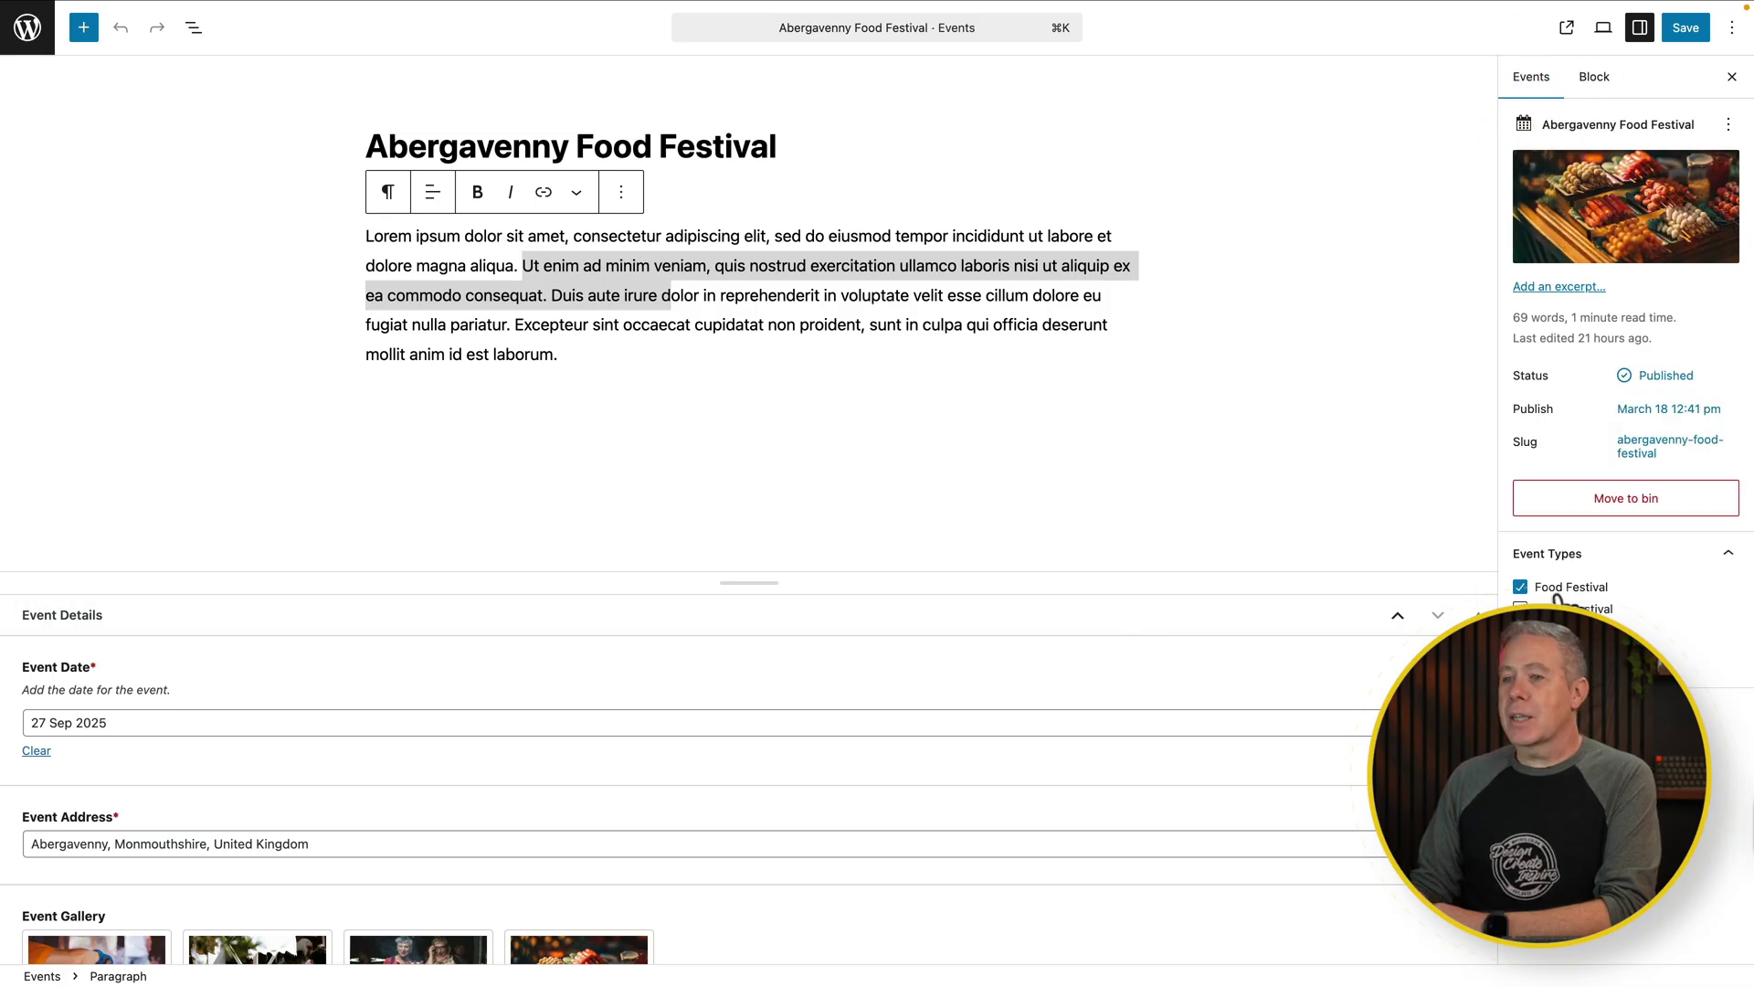
pyautogui.scroll(-2, 245, 689)
pyautogui.scroll(-1, 243, 685)
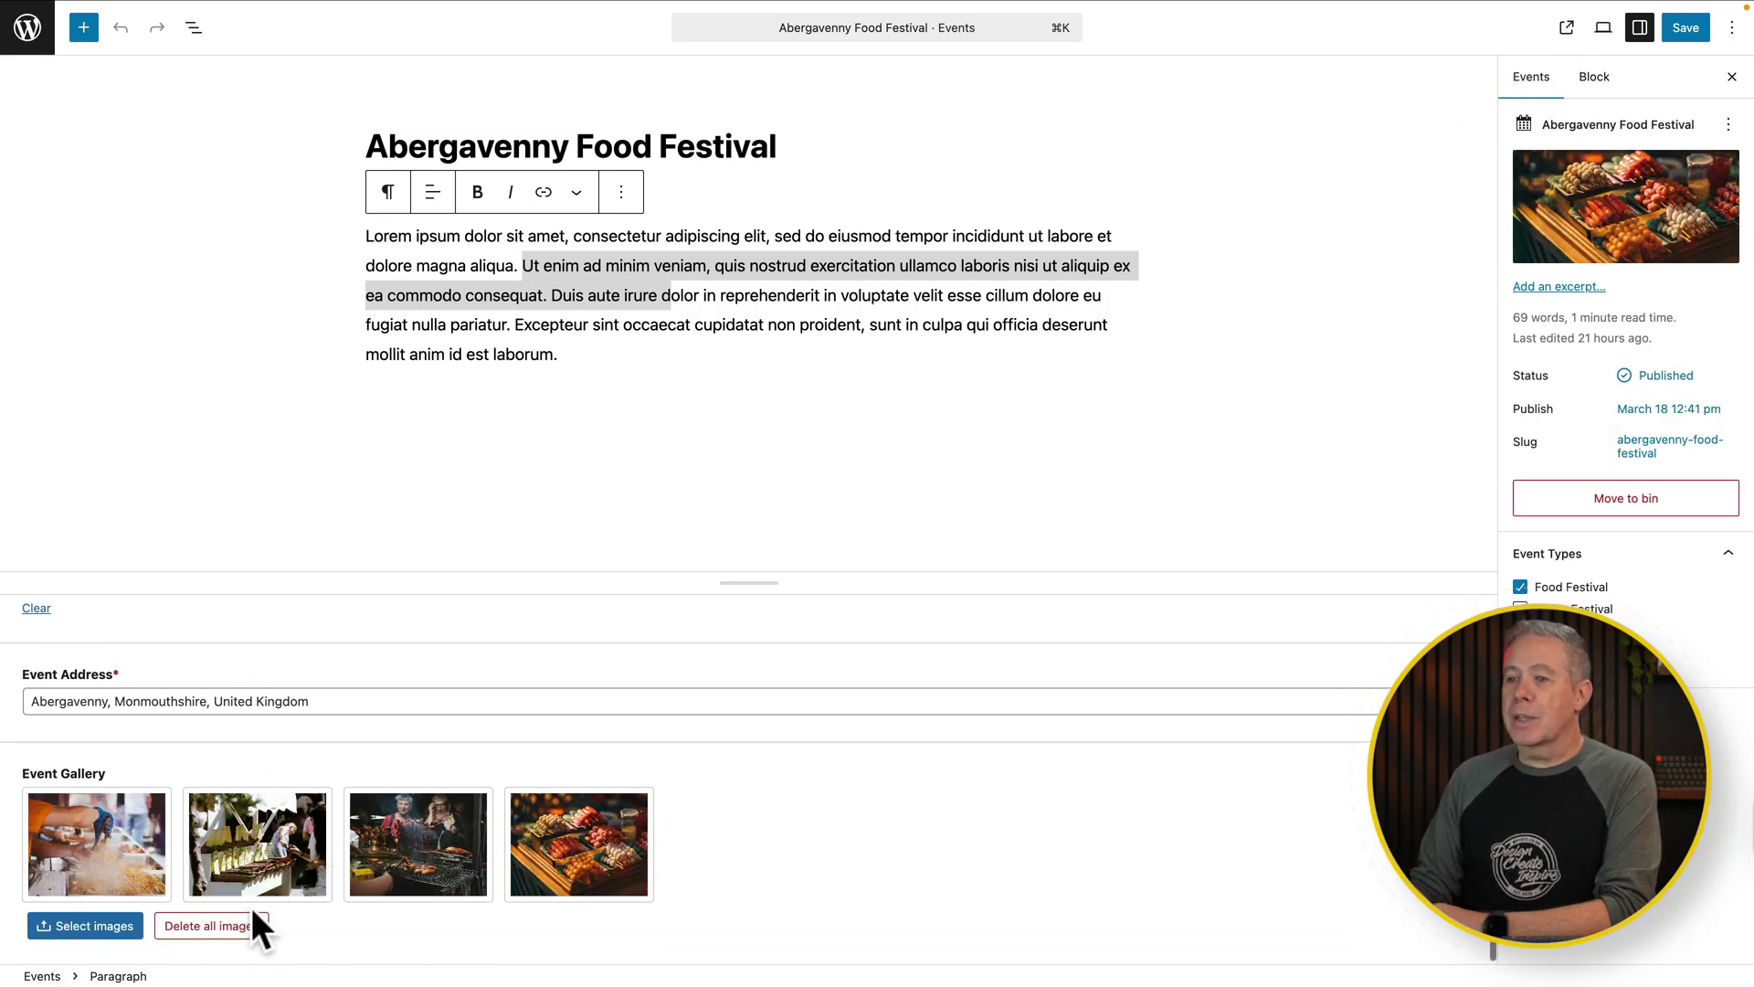
pyautogui.scroll(3, 250, 907)
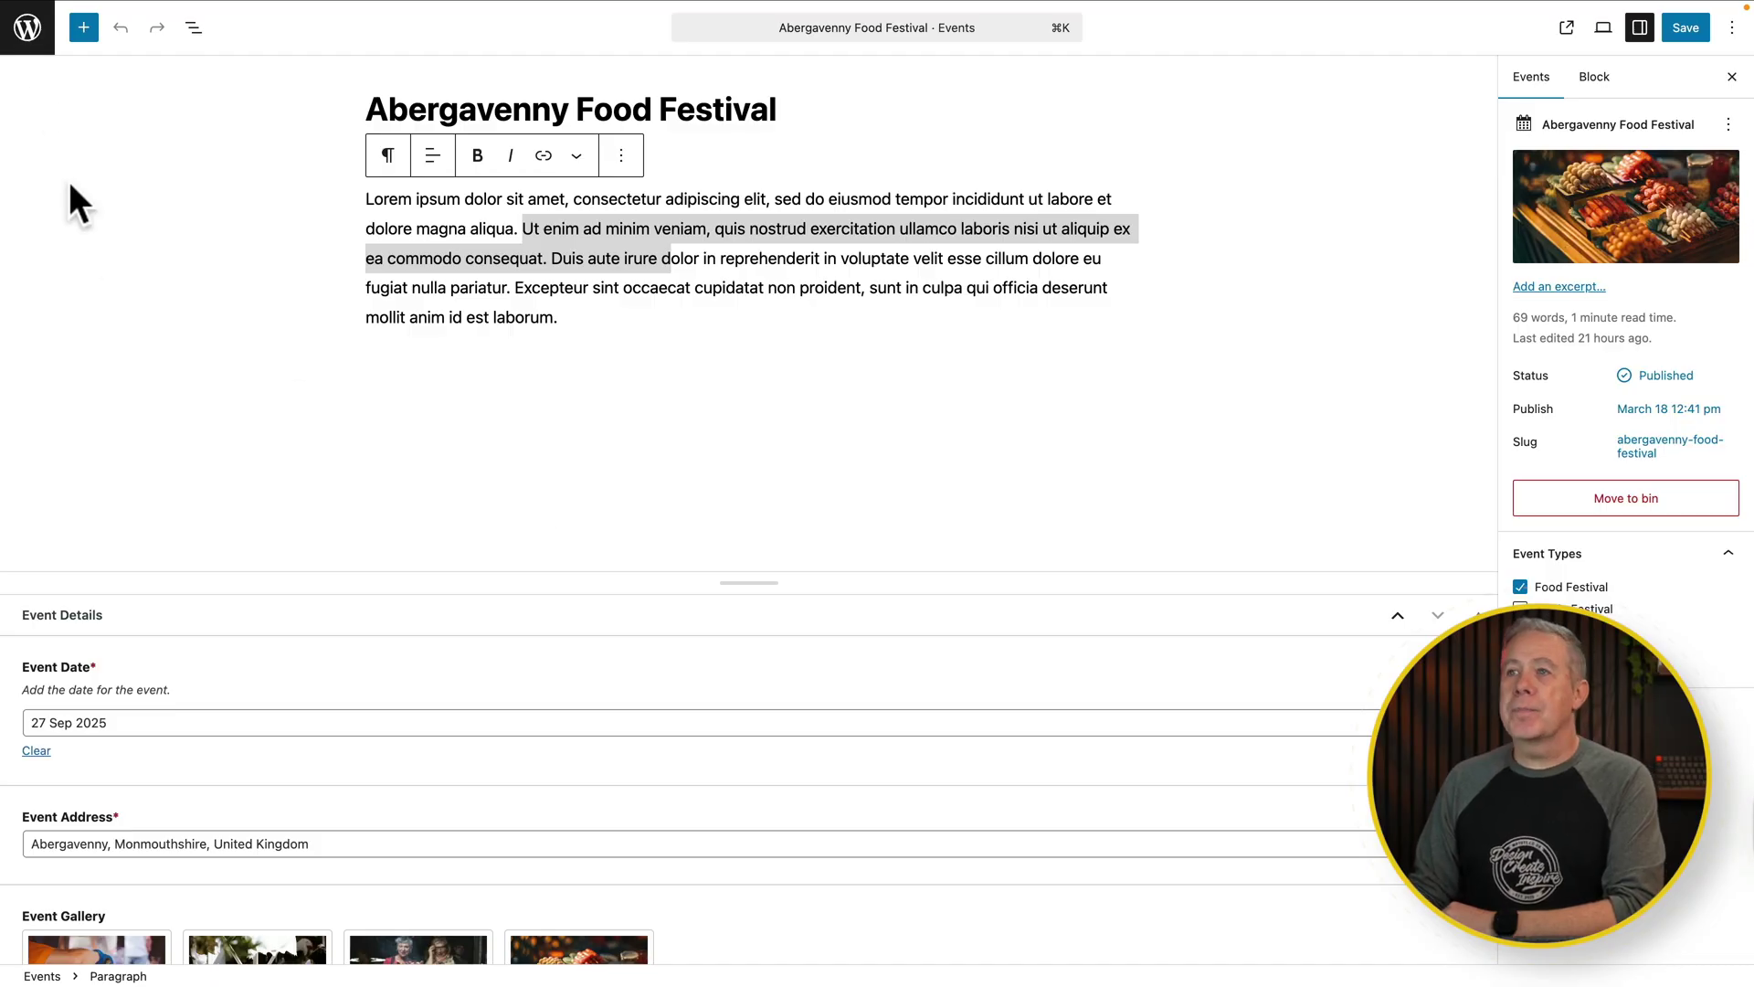
pyautogui.click(27, 32)
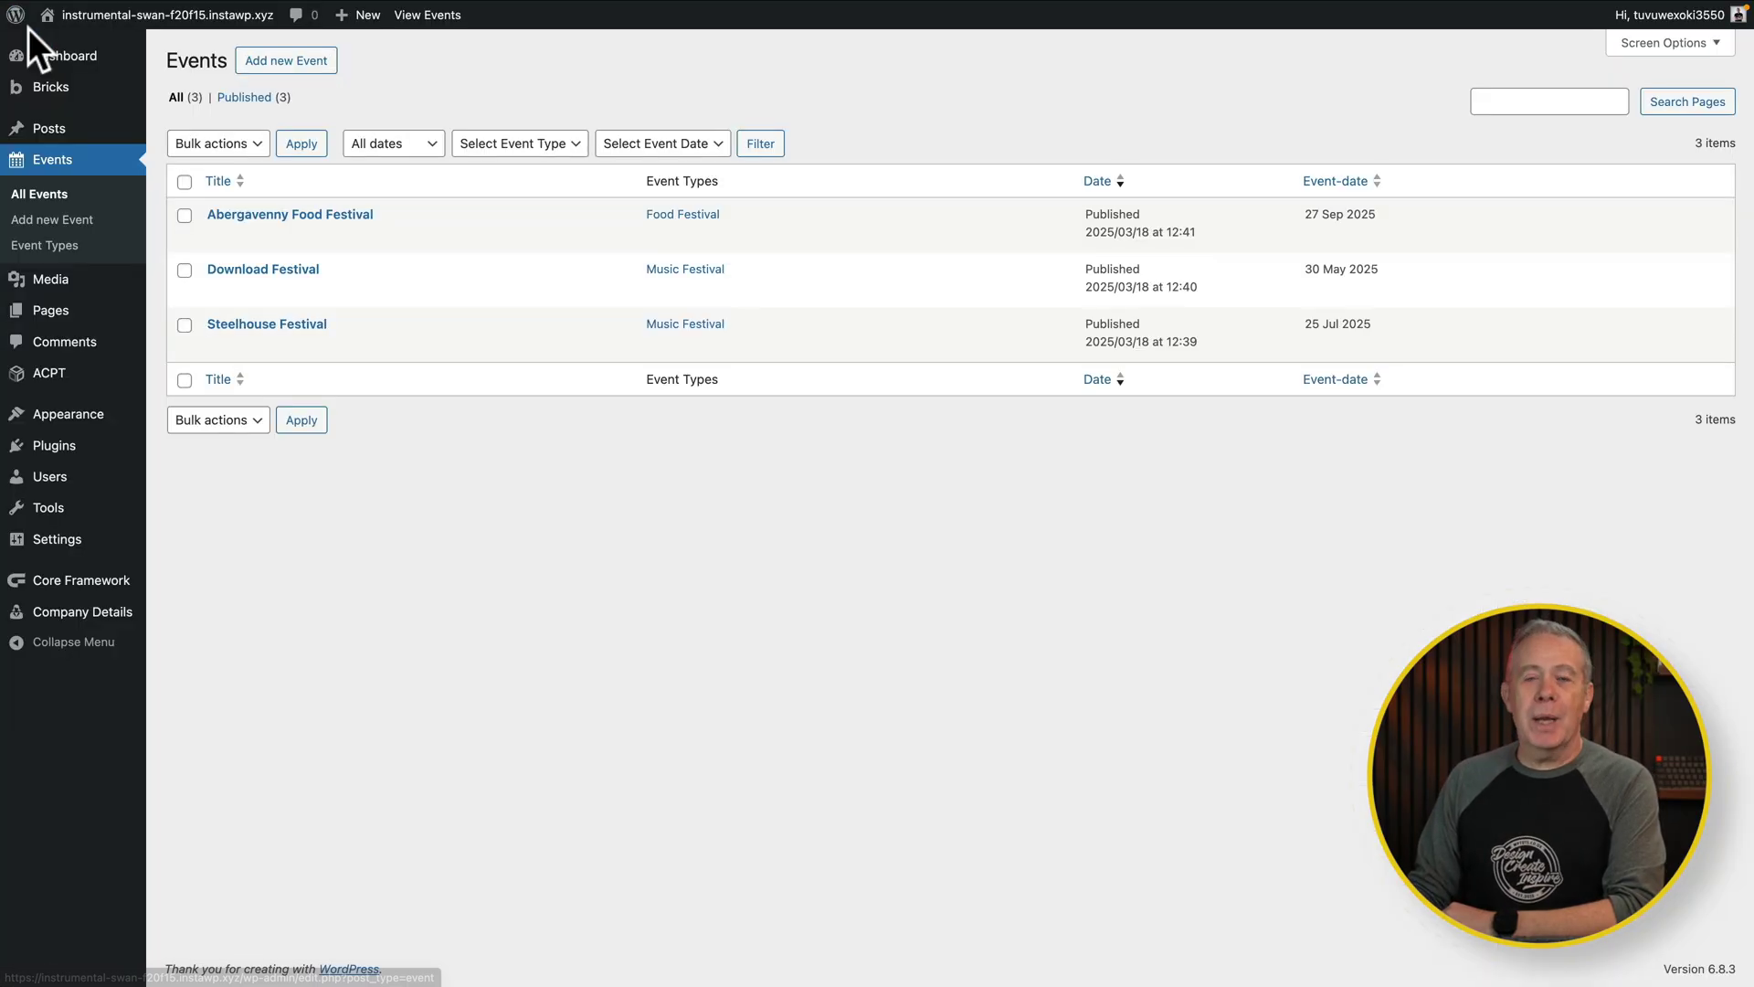
# Open the event-details field group for editing from ACPT's Field groups list.
pyautogui.moveTo(64, 366)
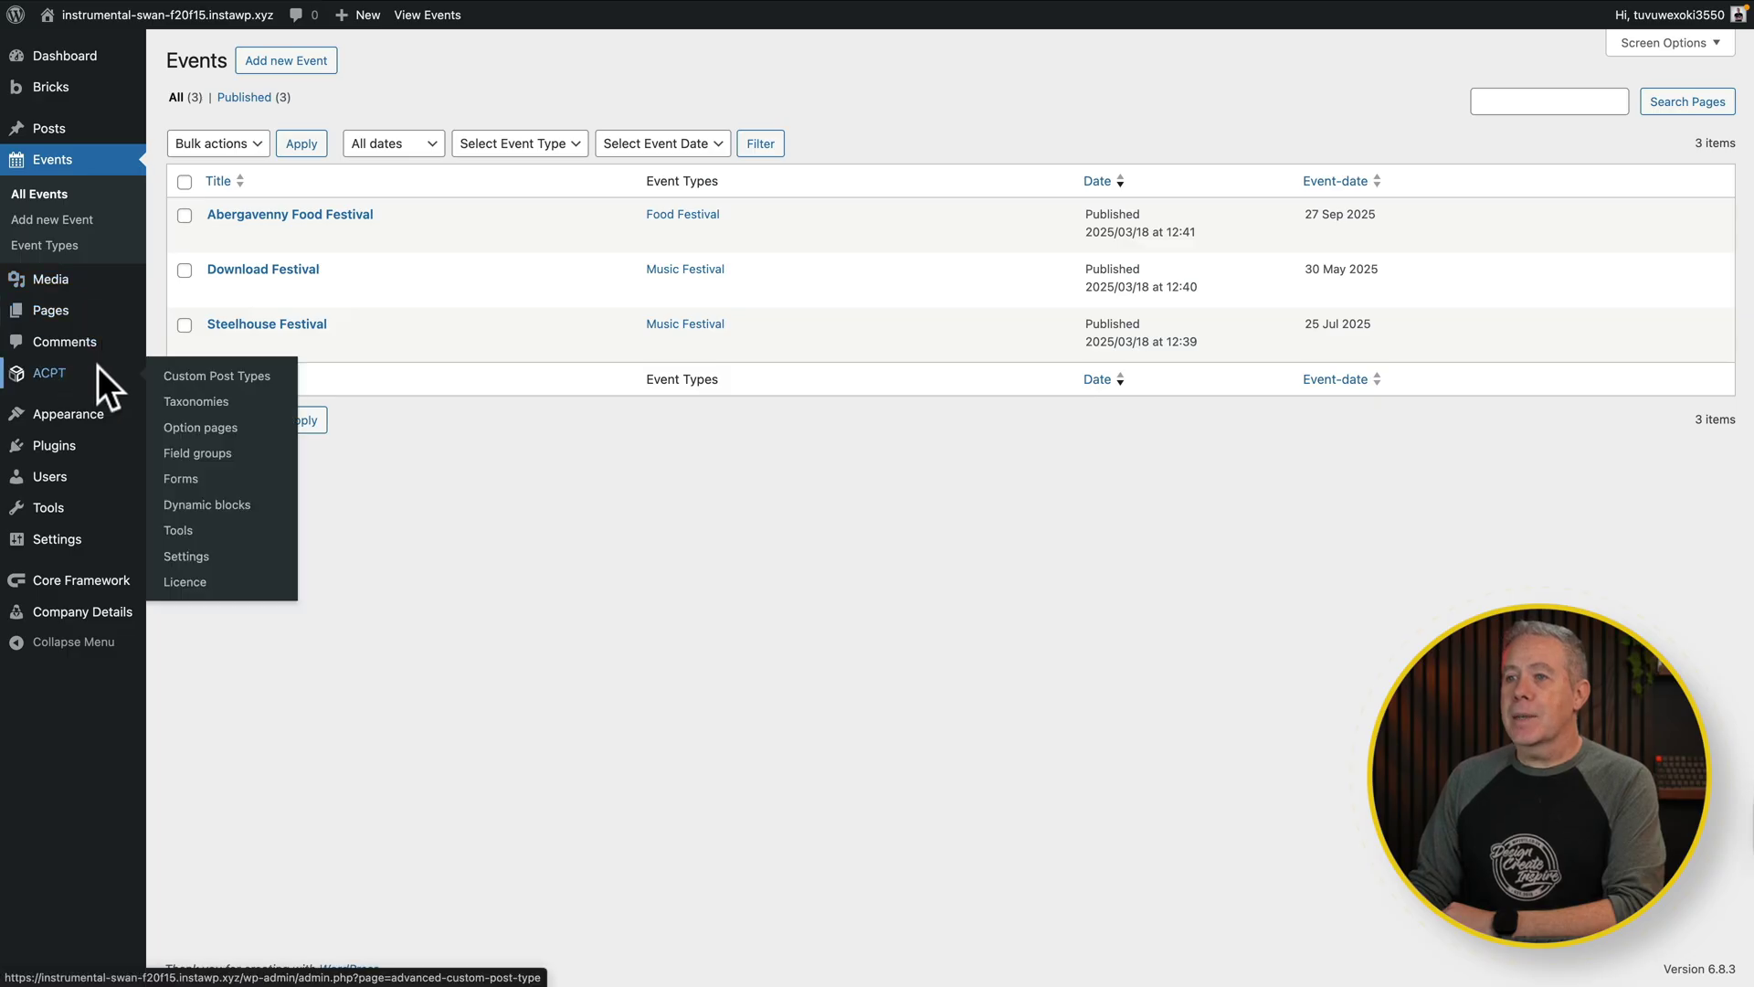
pyautogui.click(183, 453)
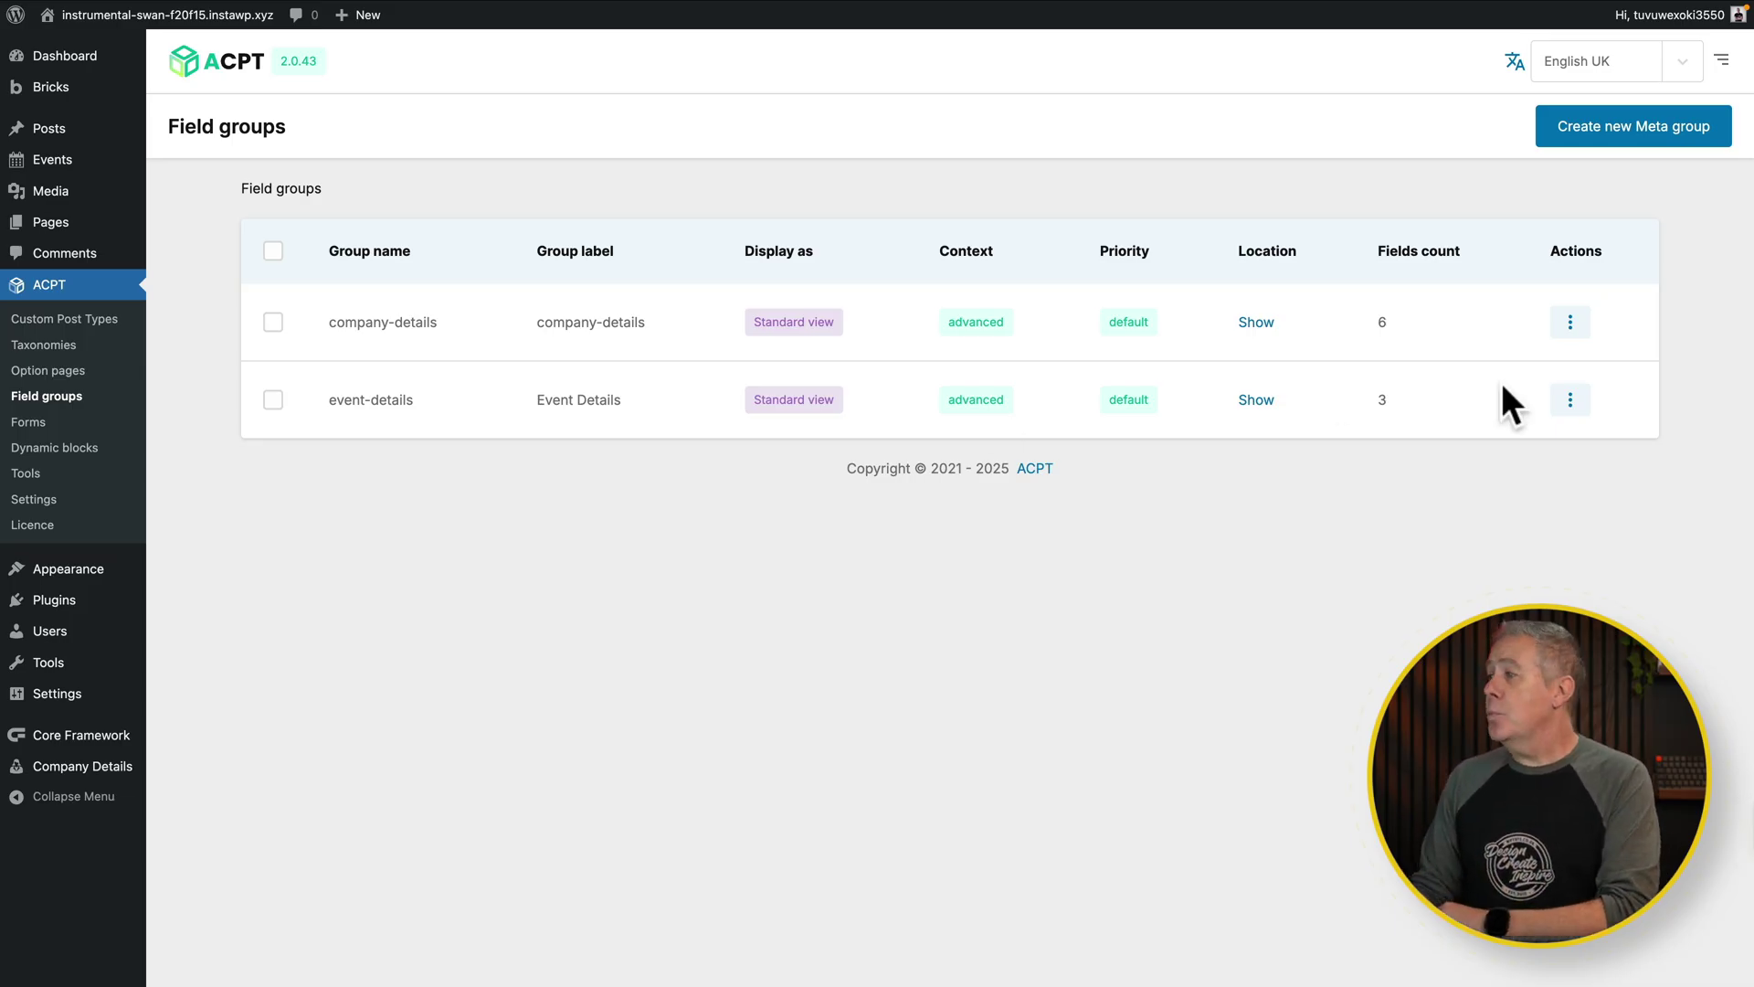
pyautogui.click(1571, 400)
pyautogui.click(1566, 442)
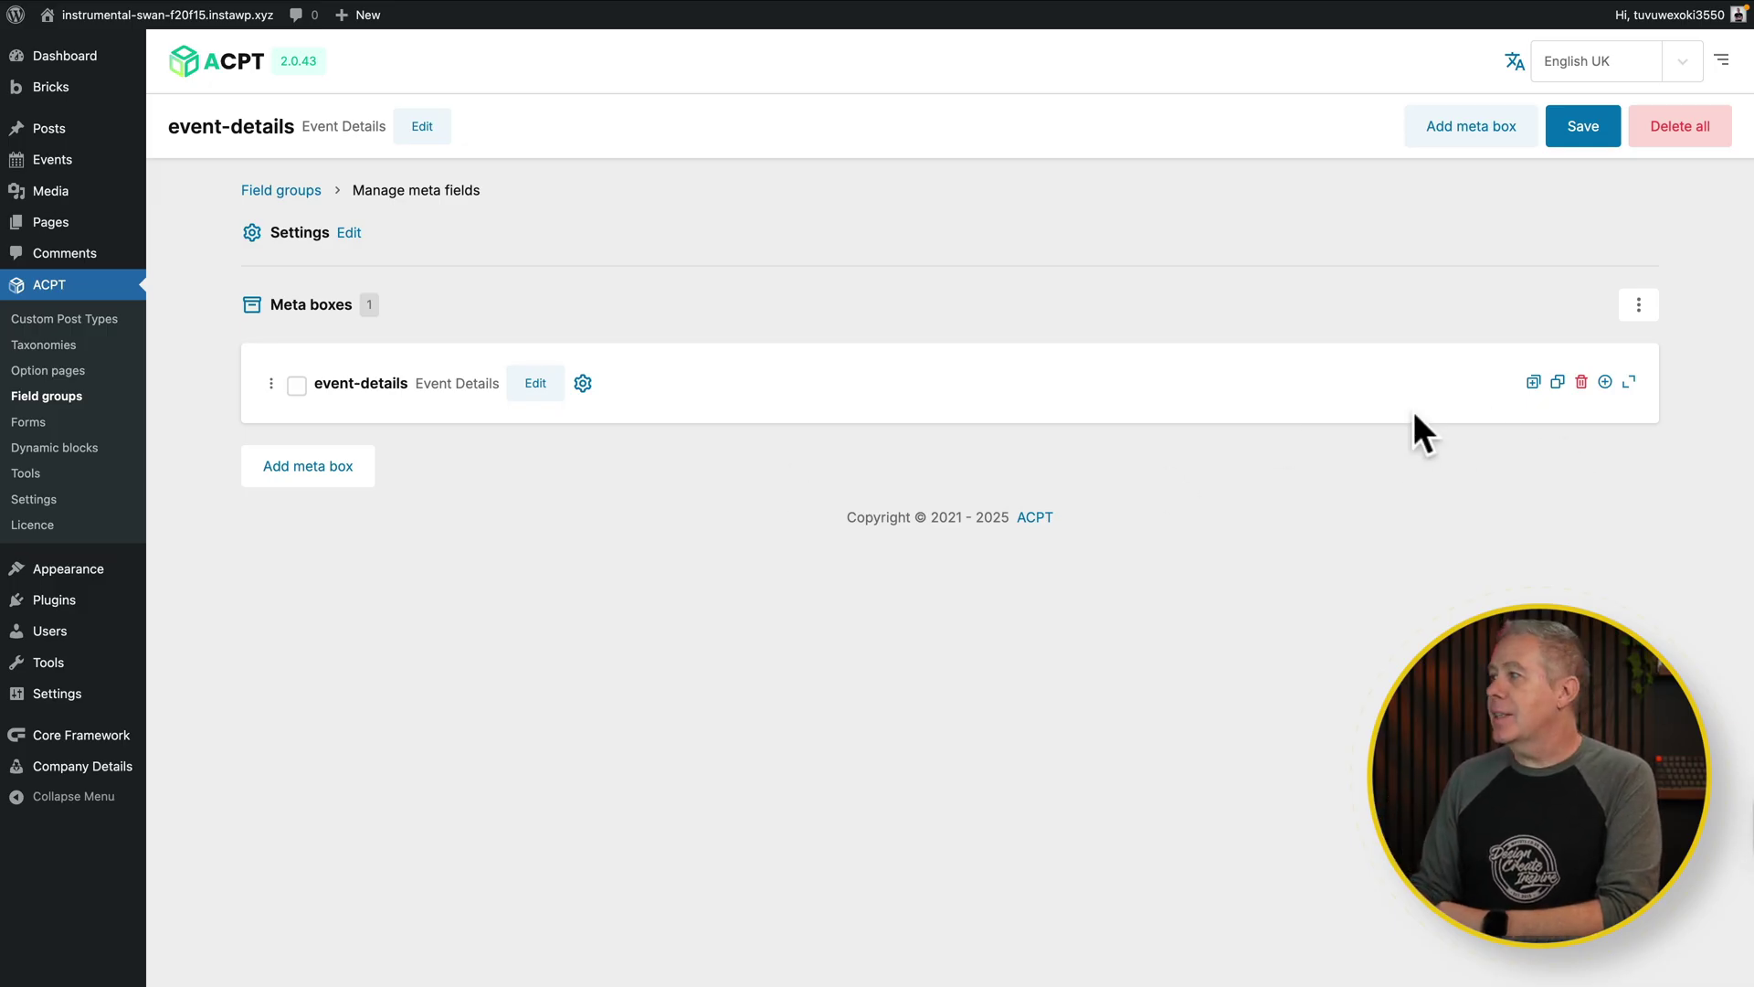
# Expand the meta box to review Event Date, Event Address and Event Gallery, then collapse it.
pyautogui.click(1630, 384)
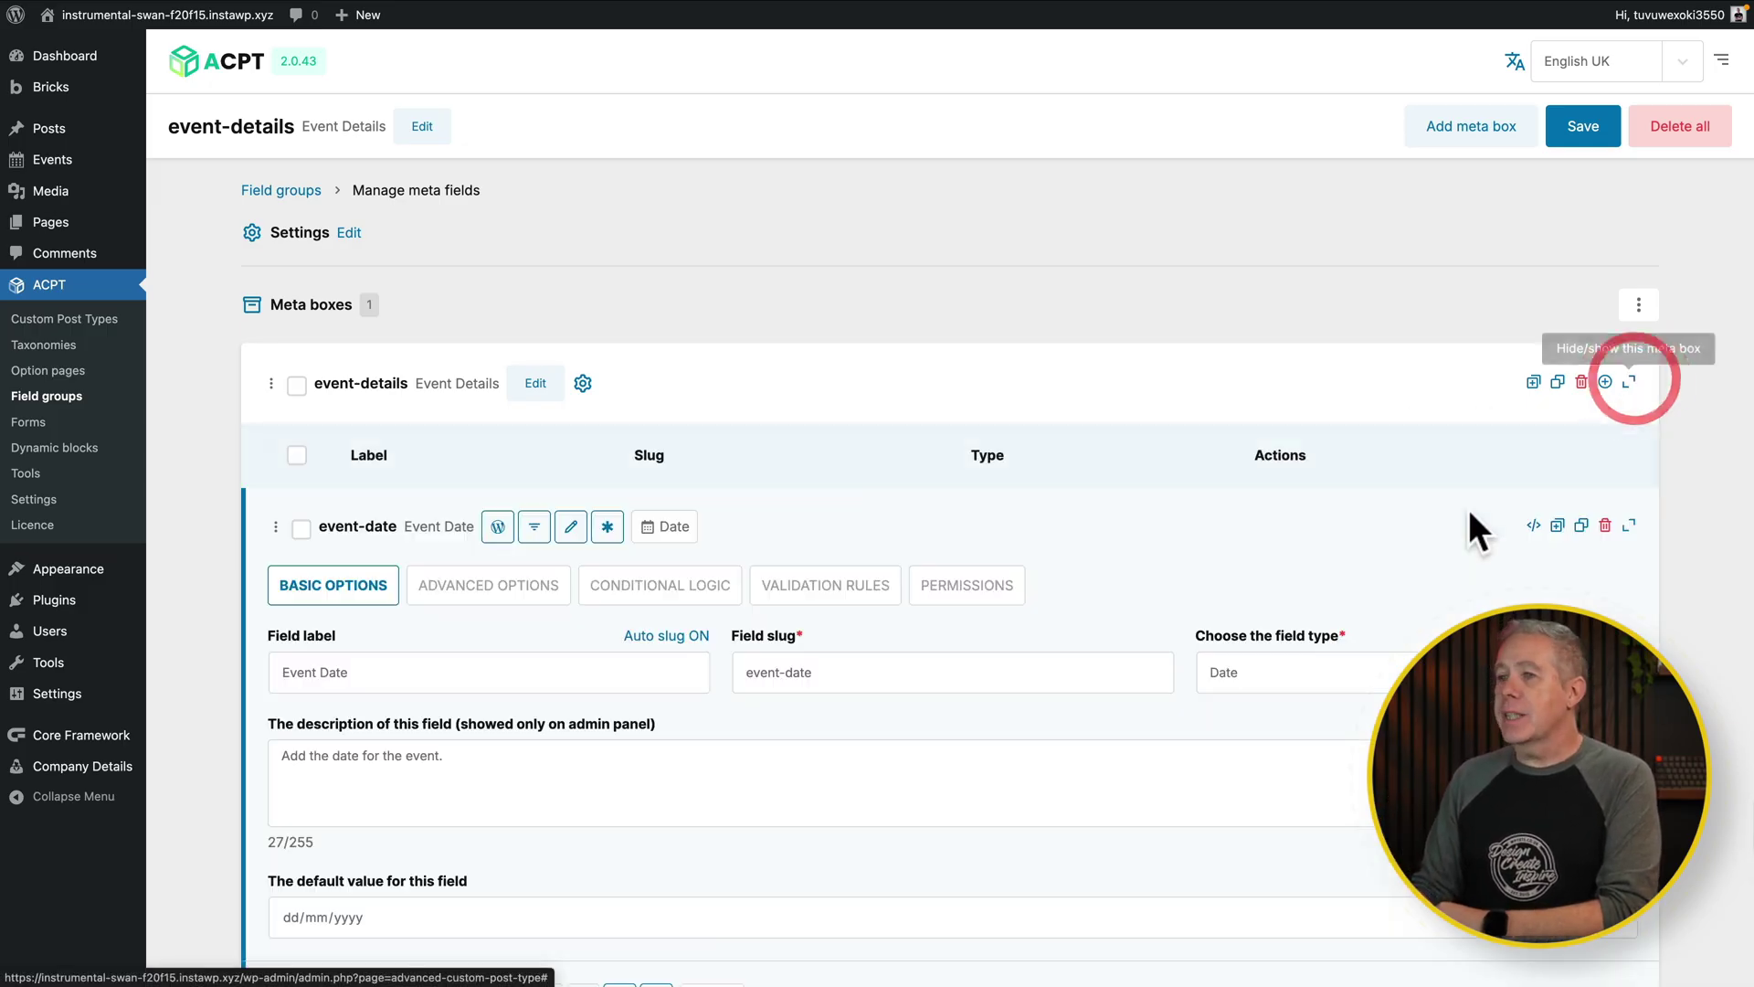
pyautogui.scroll(-3, 1151, 669)
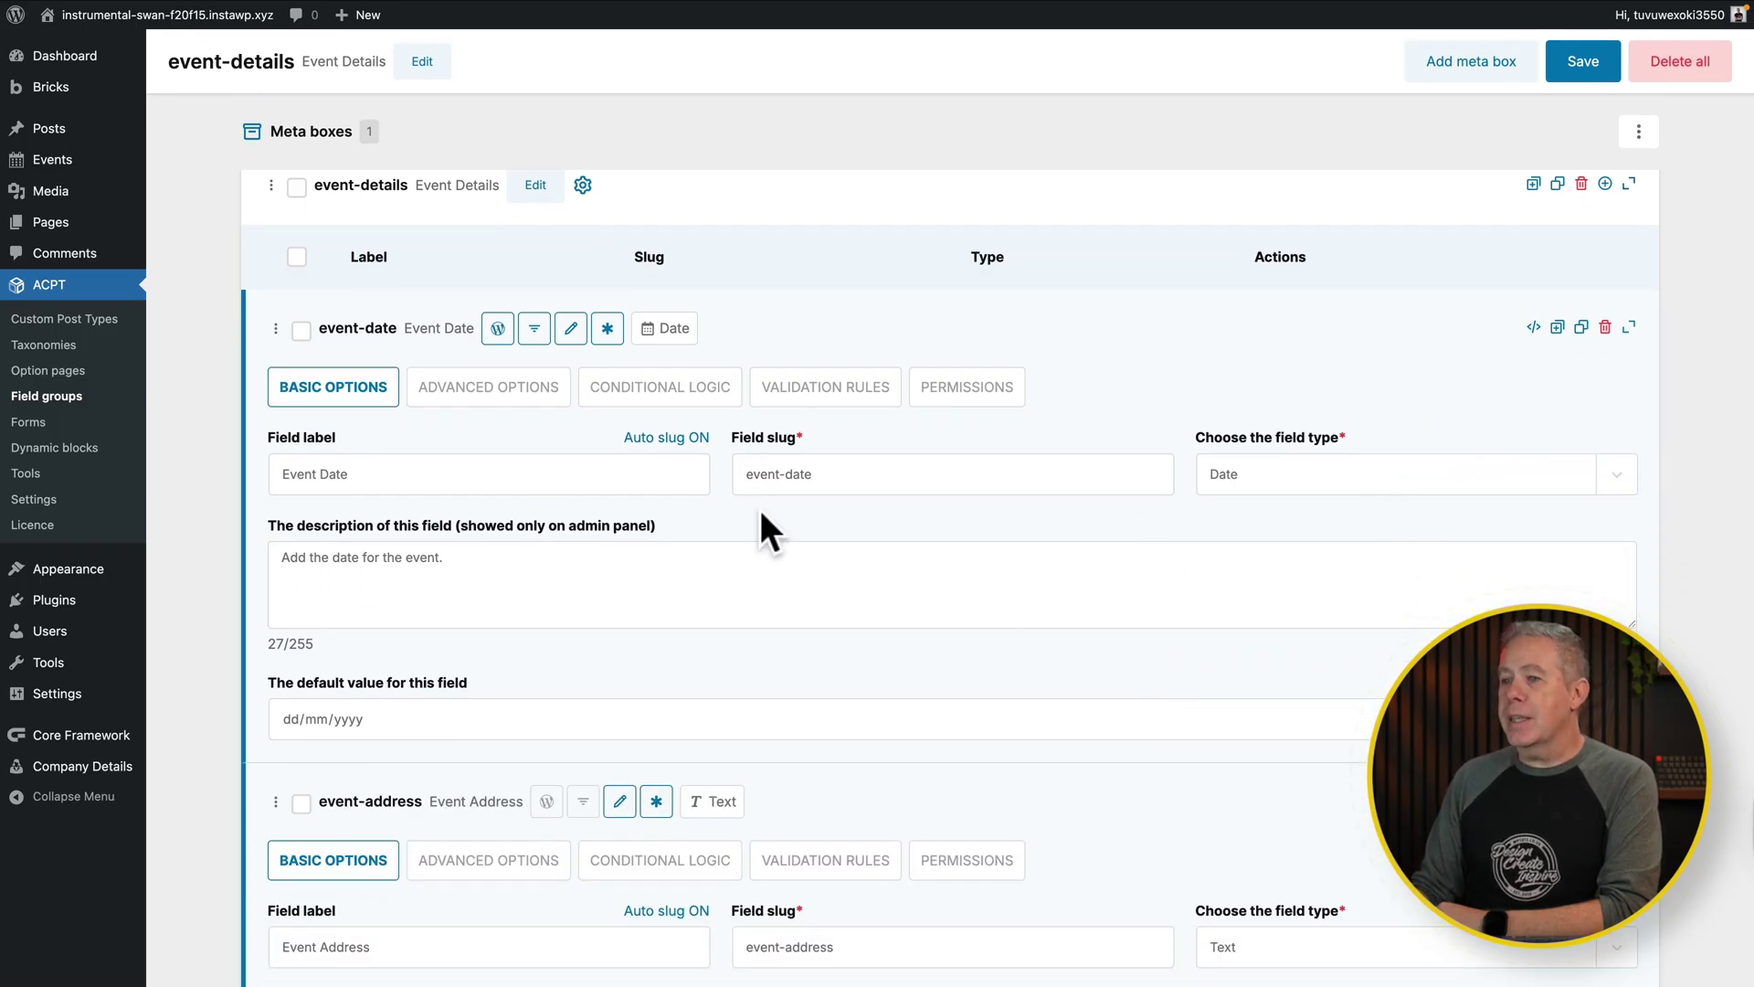
pyautogui.scroll(-5, 760, 510)
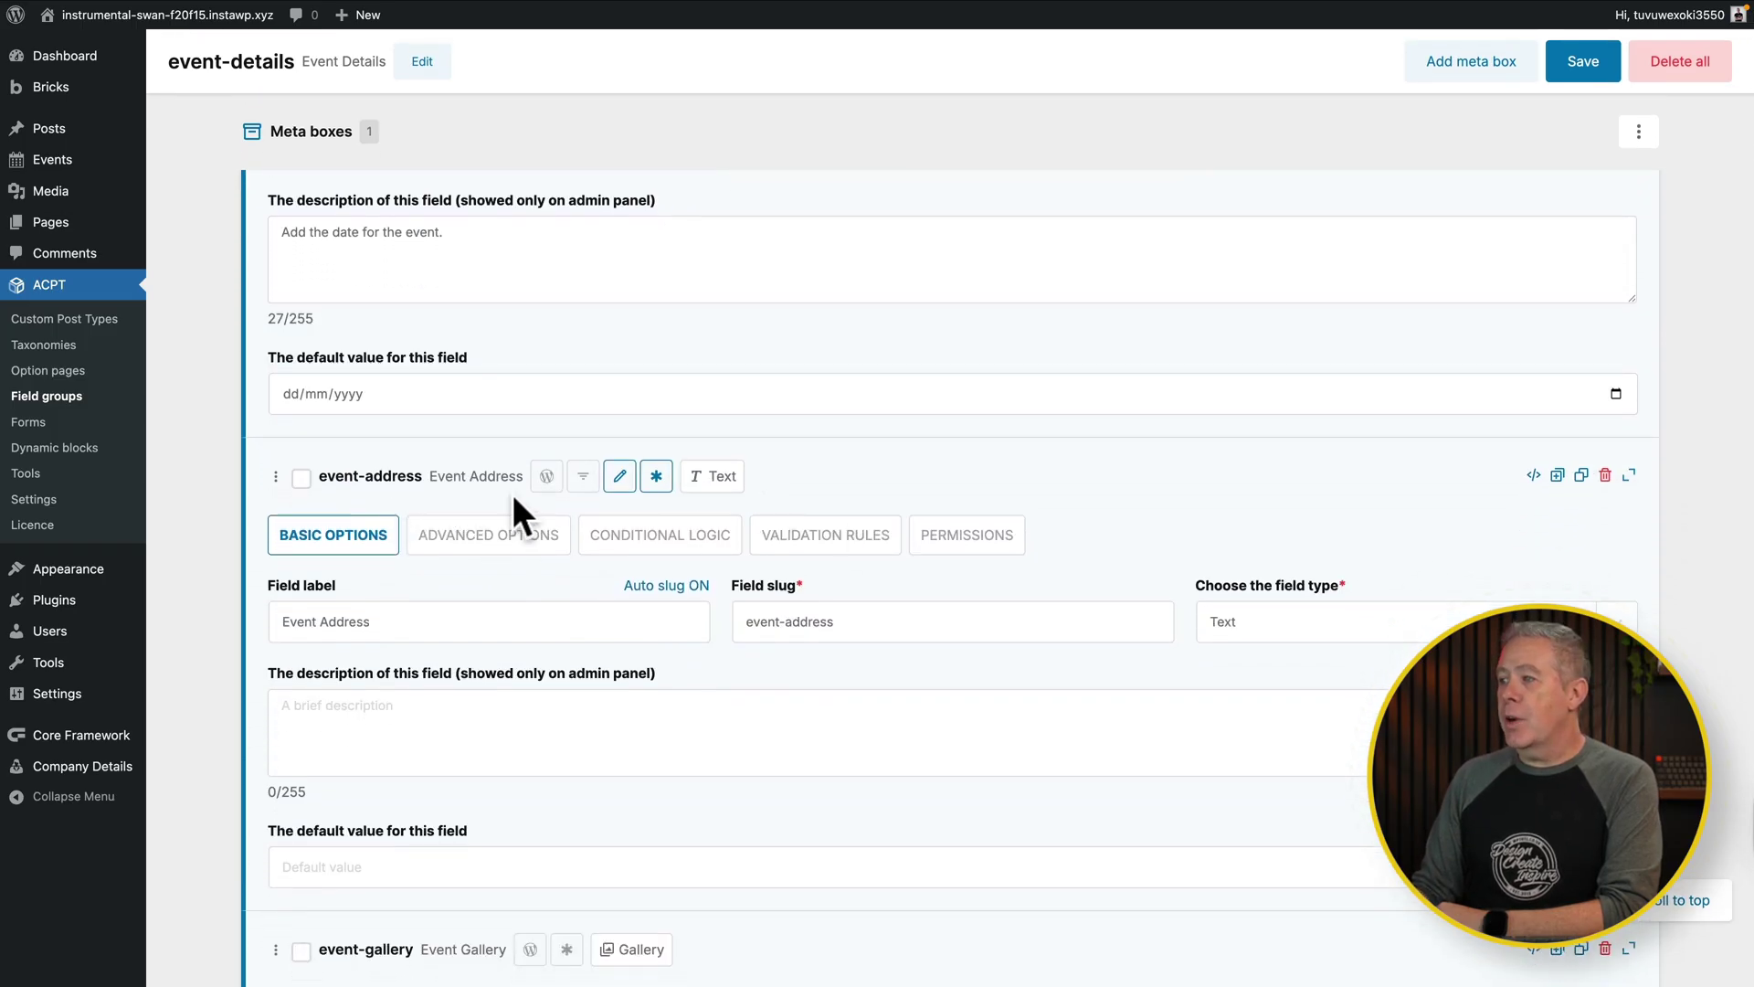
pyautogui.scroll(-4, 956, 627)
pyautogui.scroll(-2, 957, 627)
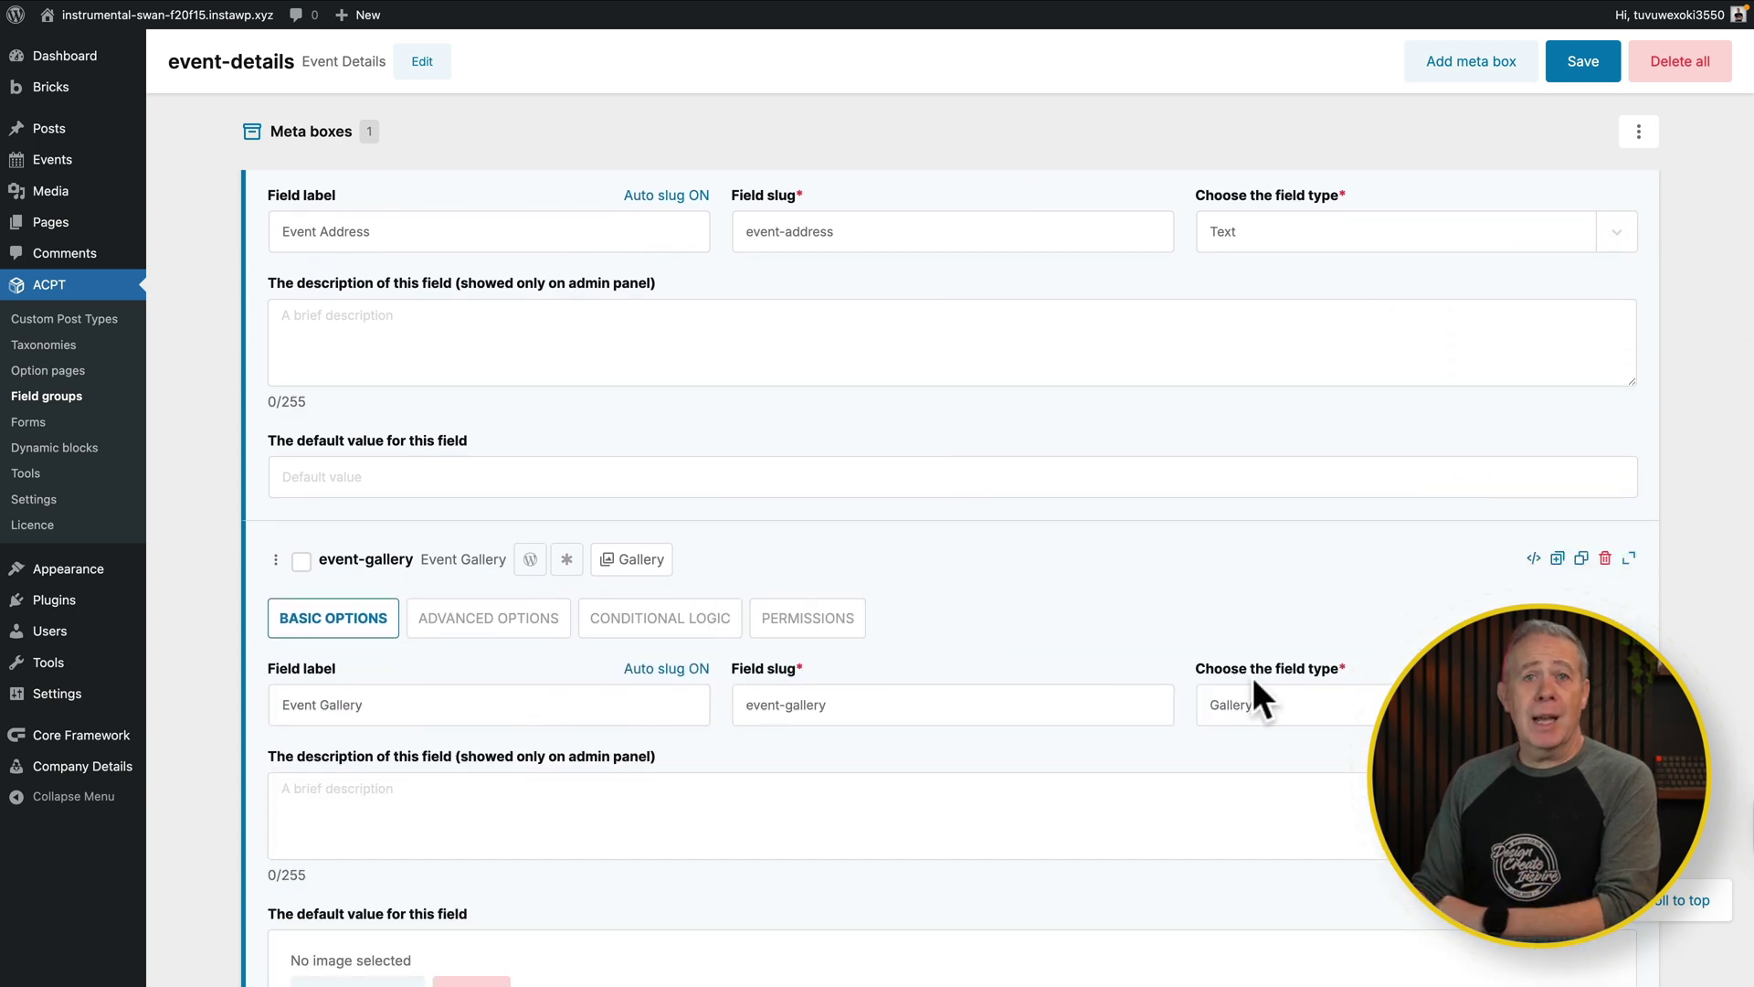
pyautogui.scroll(-5, 1252, 677)
pyautogui.scroll(18, 1253, 677)
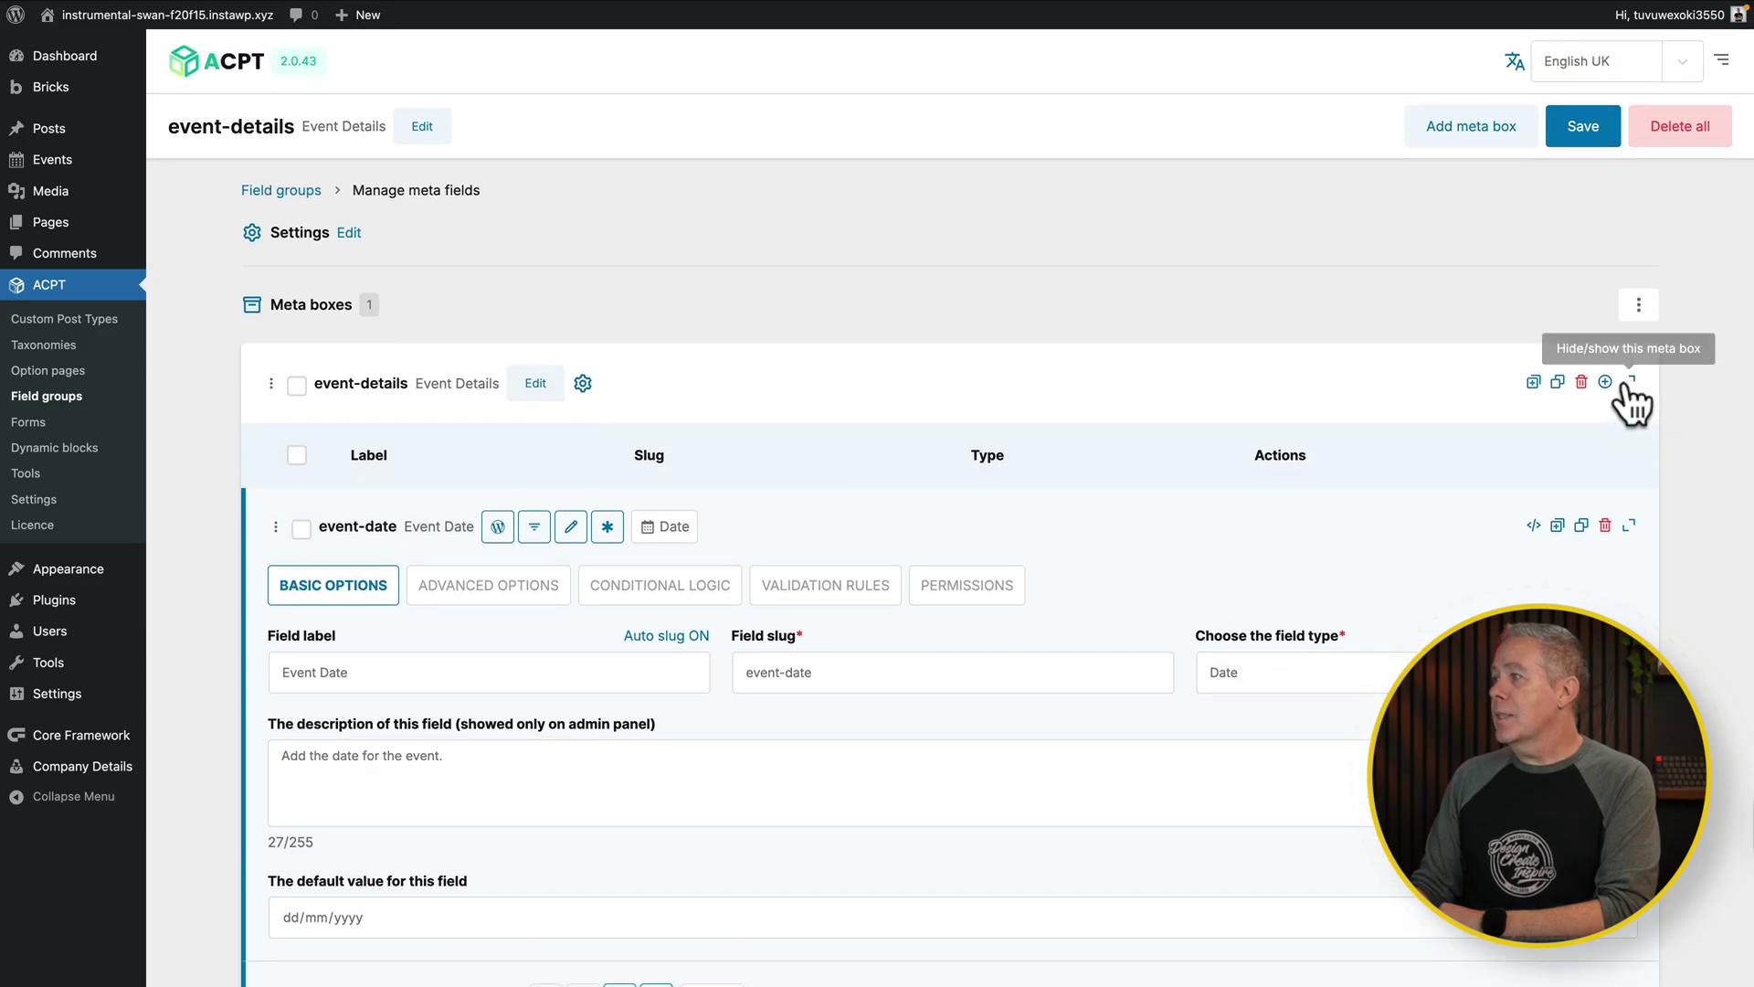
pyautogui.click(1628, 382)
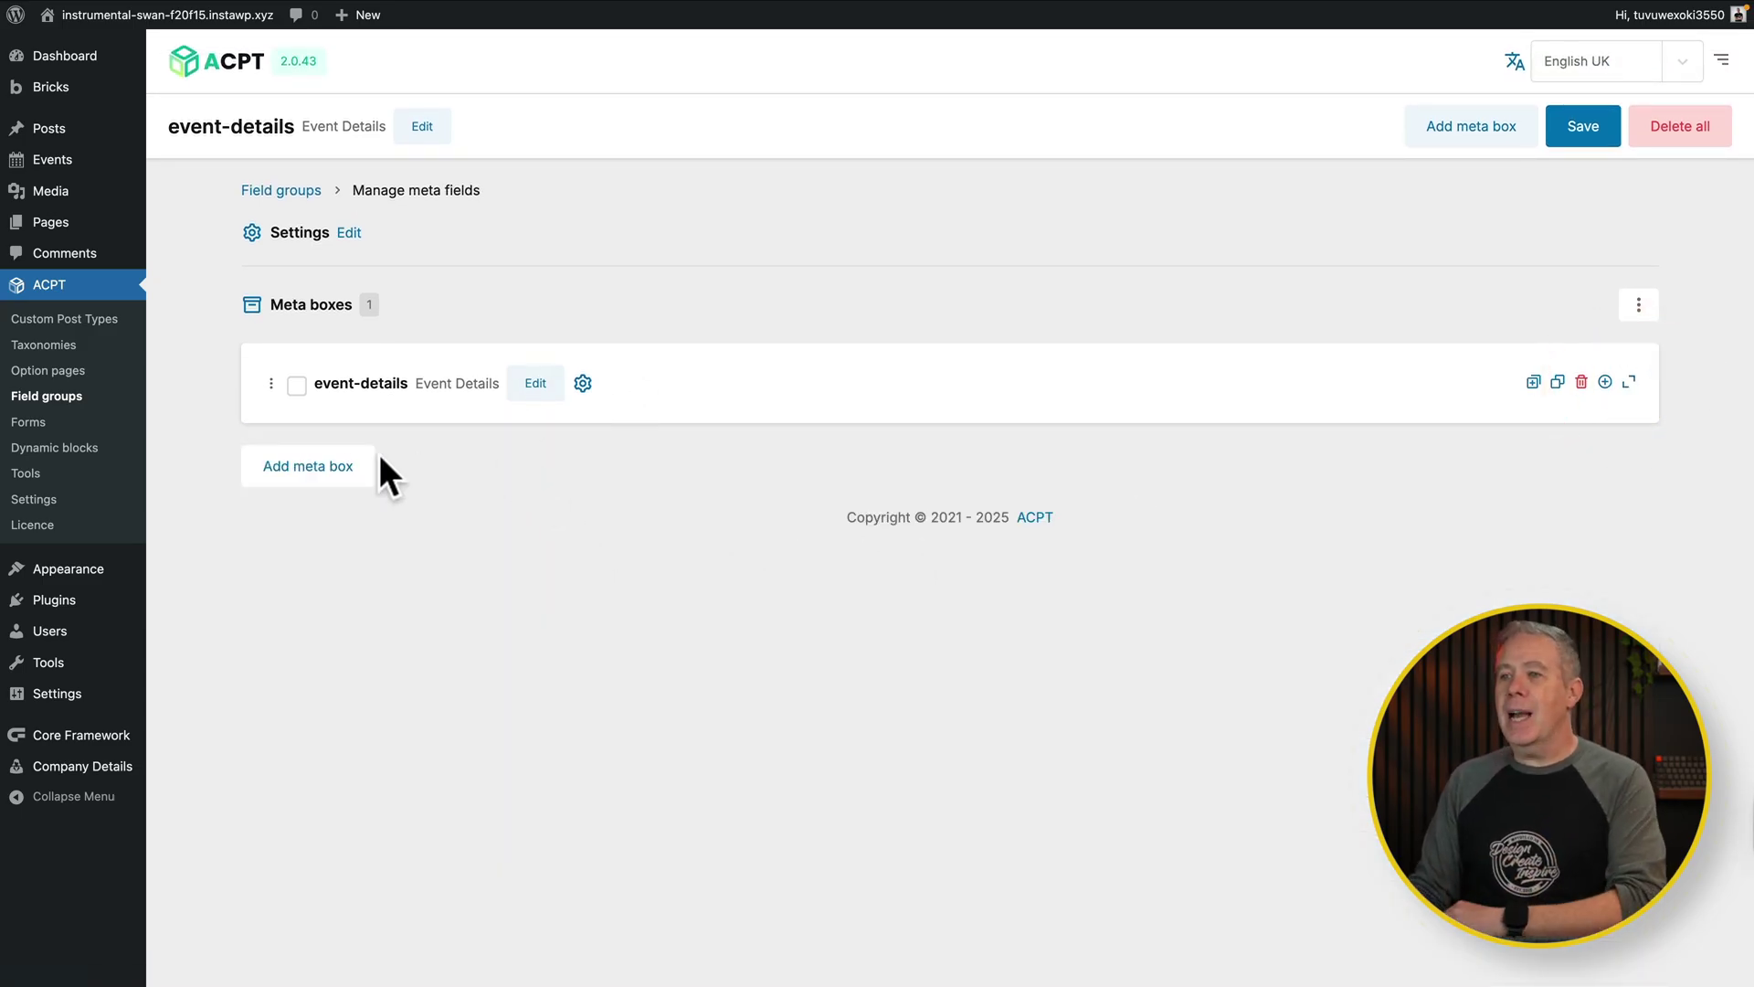
# Add a second meta box to the group and name it Mini Events.
pyautogui.click(331, 465)
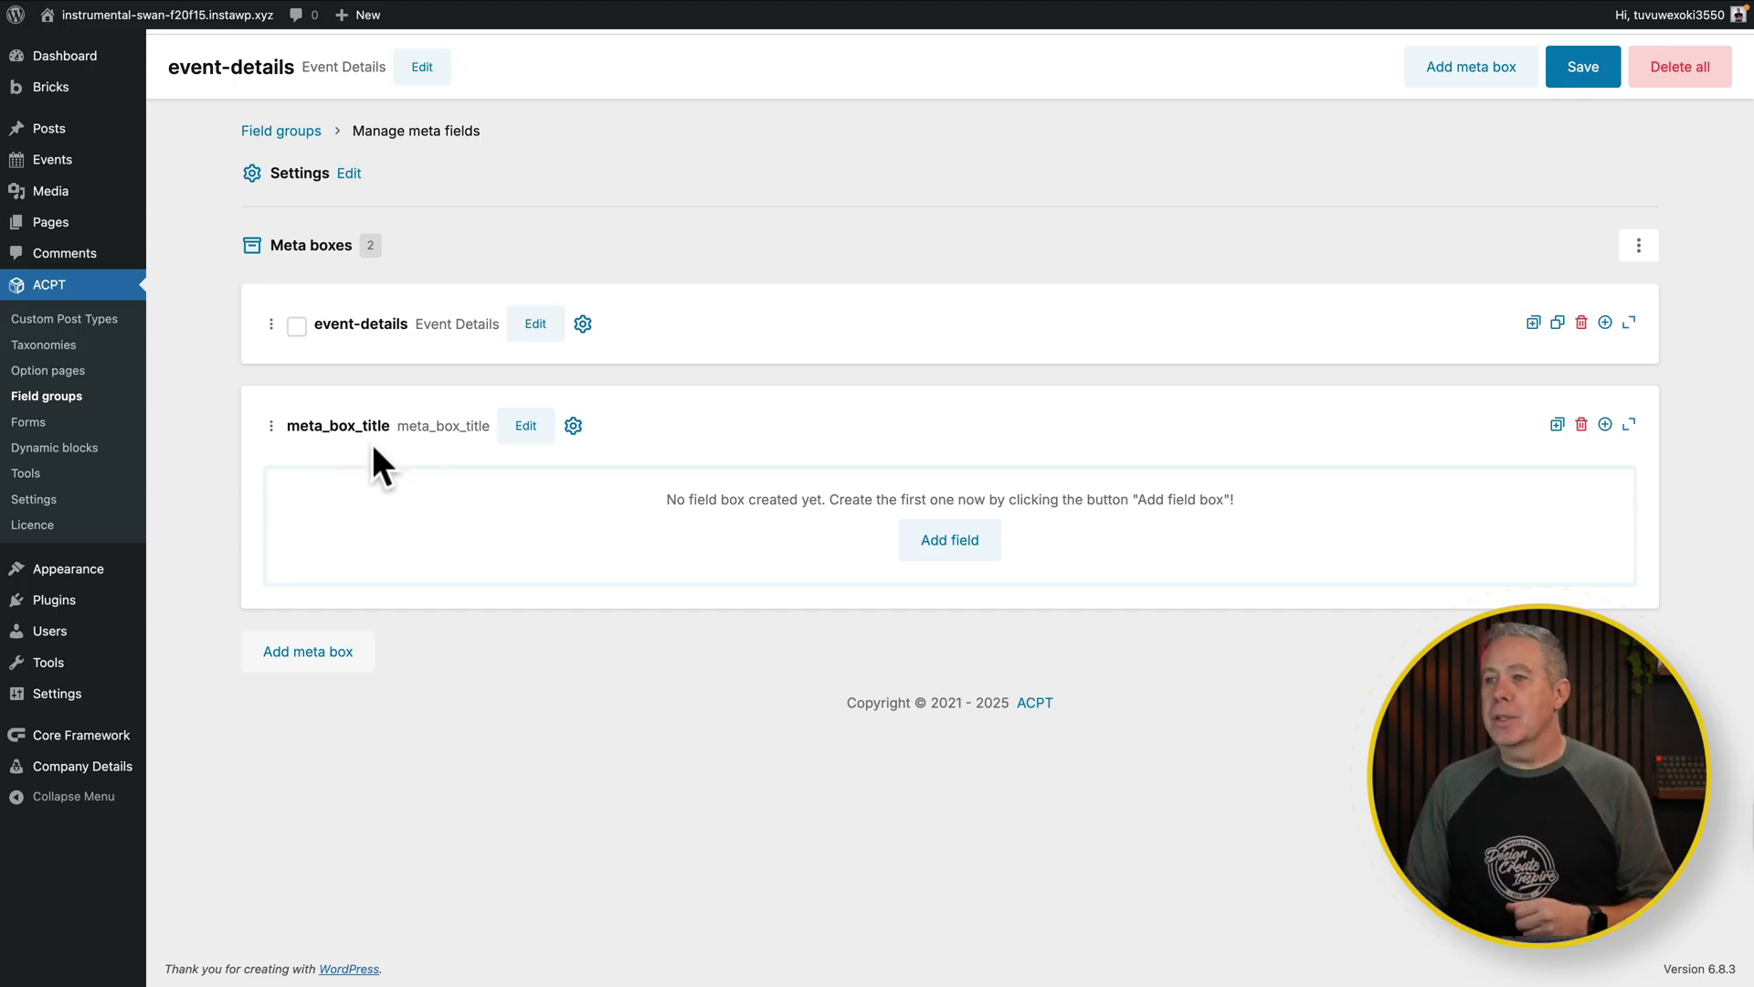
pyautogui.click(526, 424)
pyautogui.doubleClick(403, 429)
pyautogui.write('Mini Events')
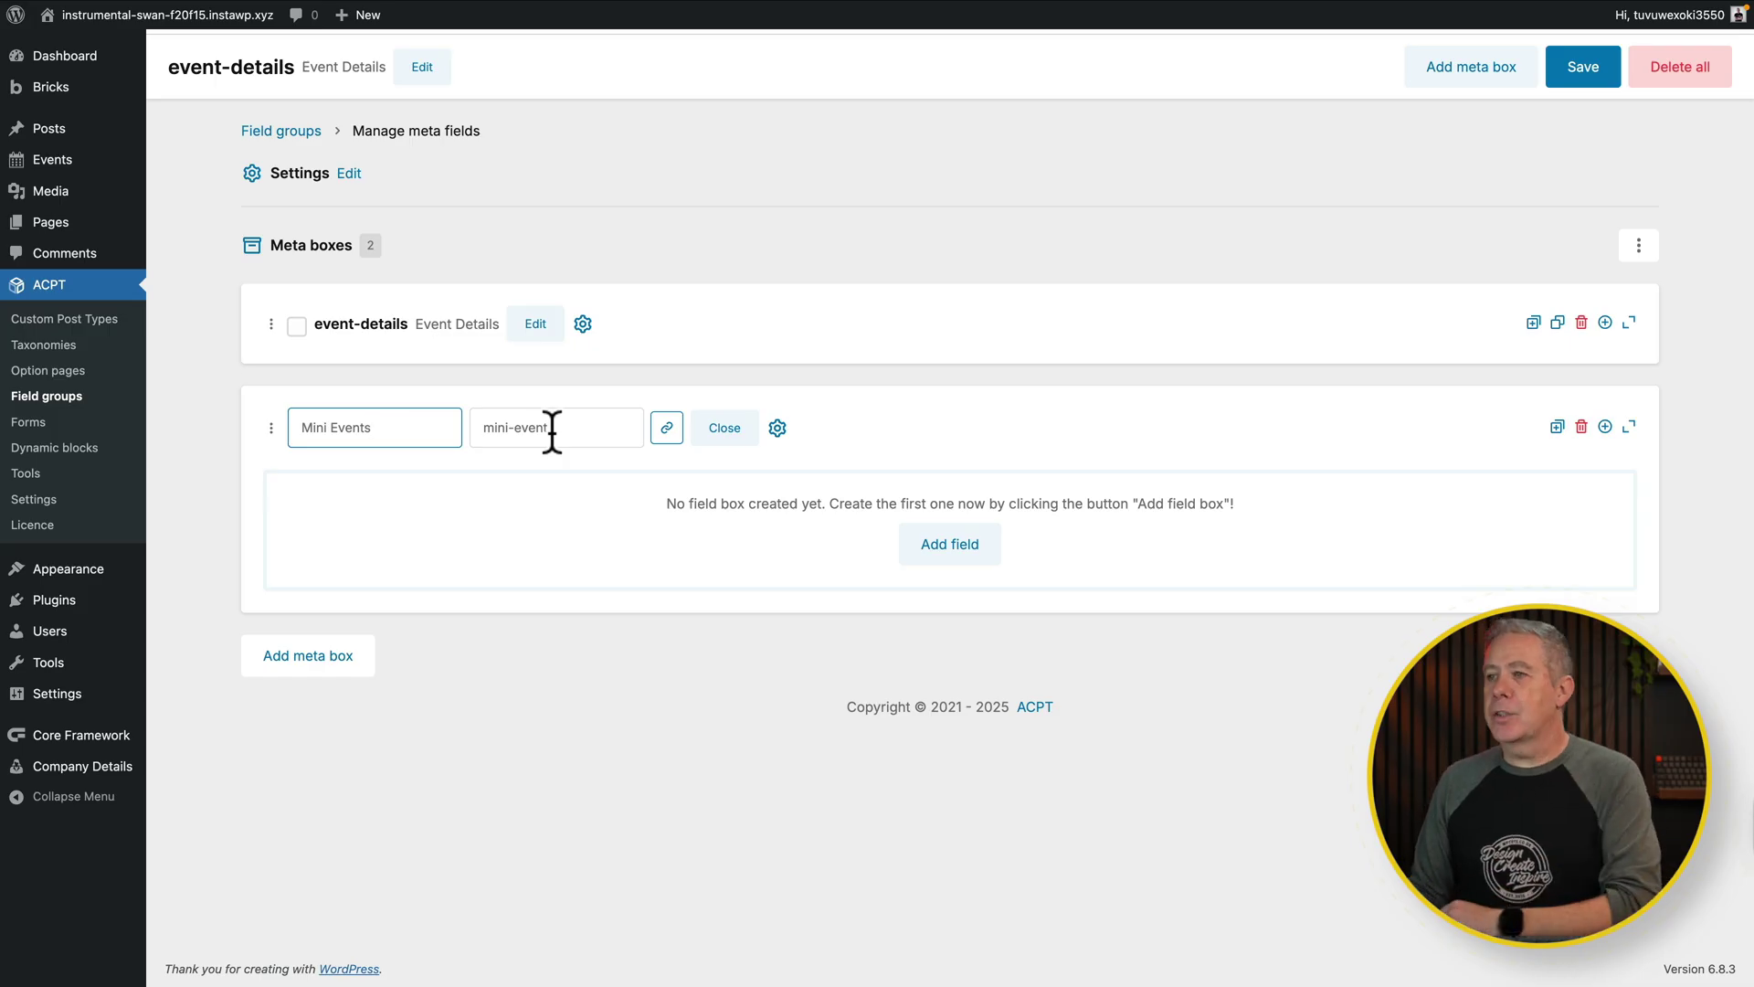
pyautogui.click(591, 428)
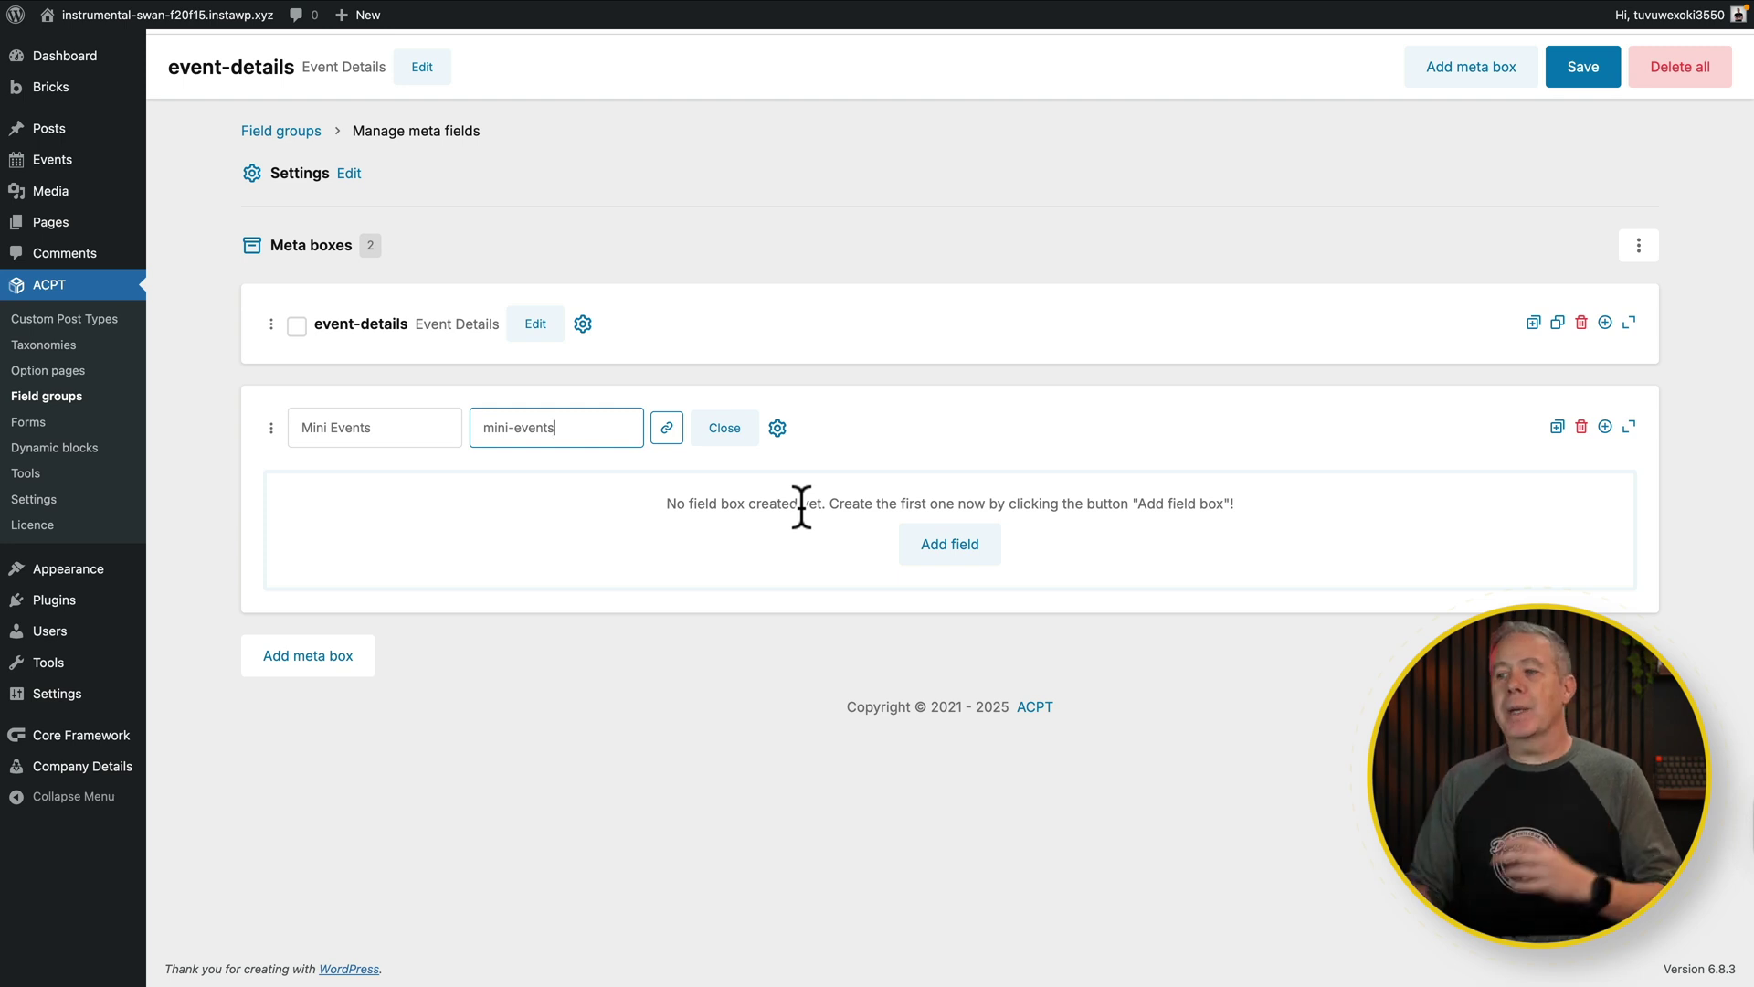
# Add a field labelled Mini Events Repeater to the box, with type Repeater.
pyautogui.click(952, 561)
pyautogui.scroll(-3, 946, 547)
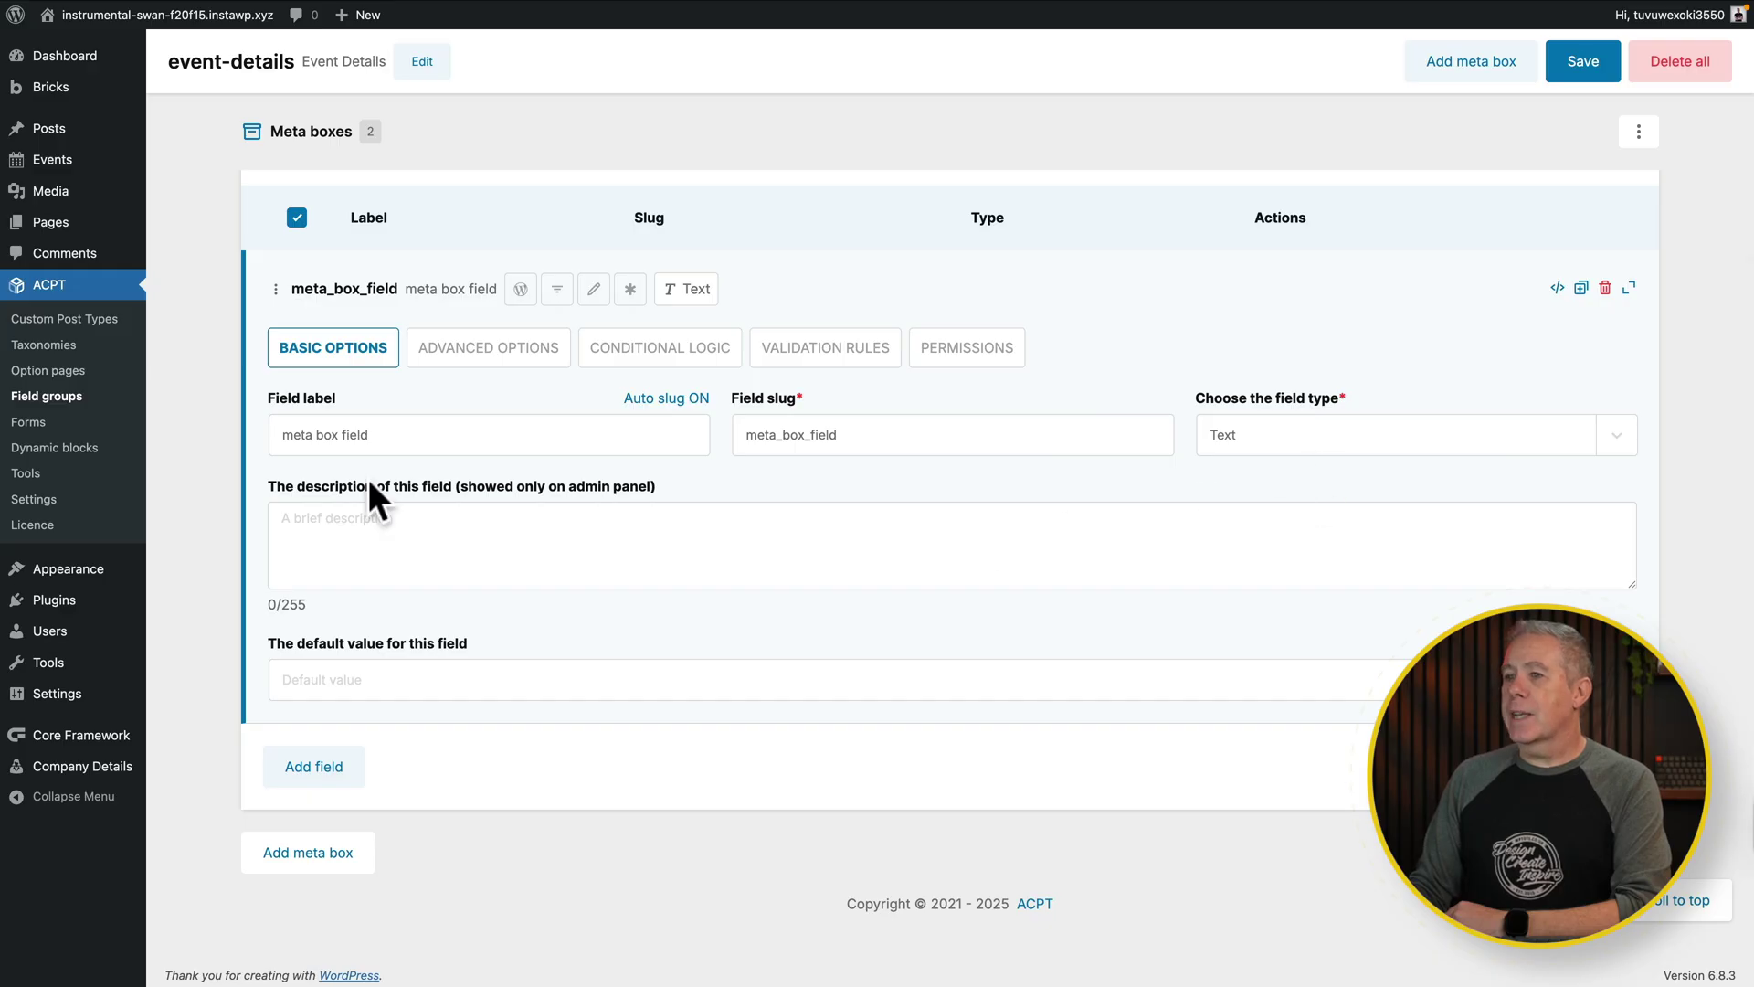
pyautogui.tripleClick(439, 434)
pyautogui.write('Mini Events Repeater')
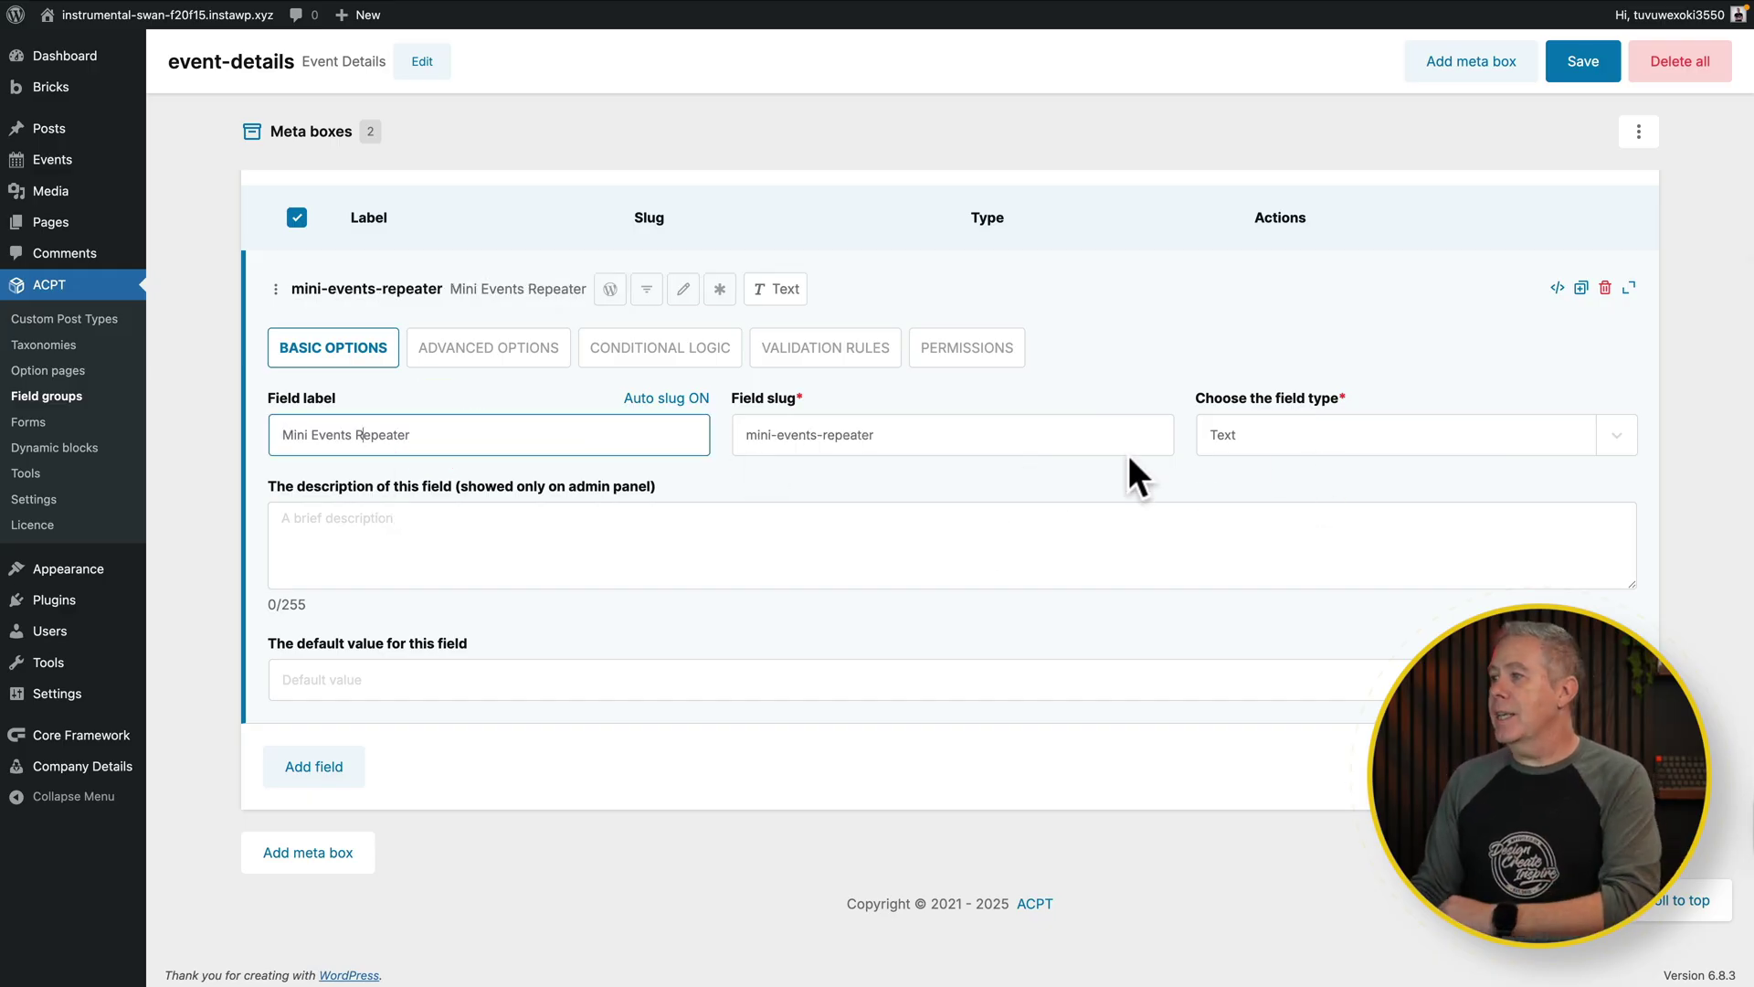
pyautogui.click(1287, 426)
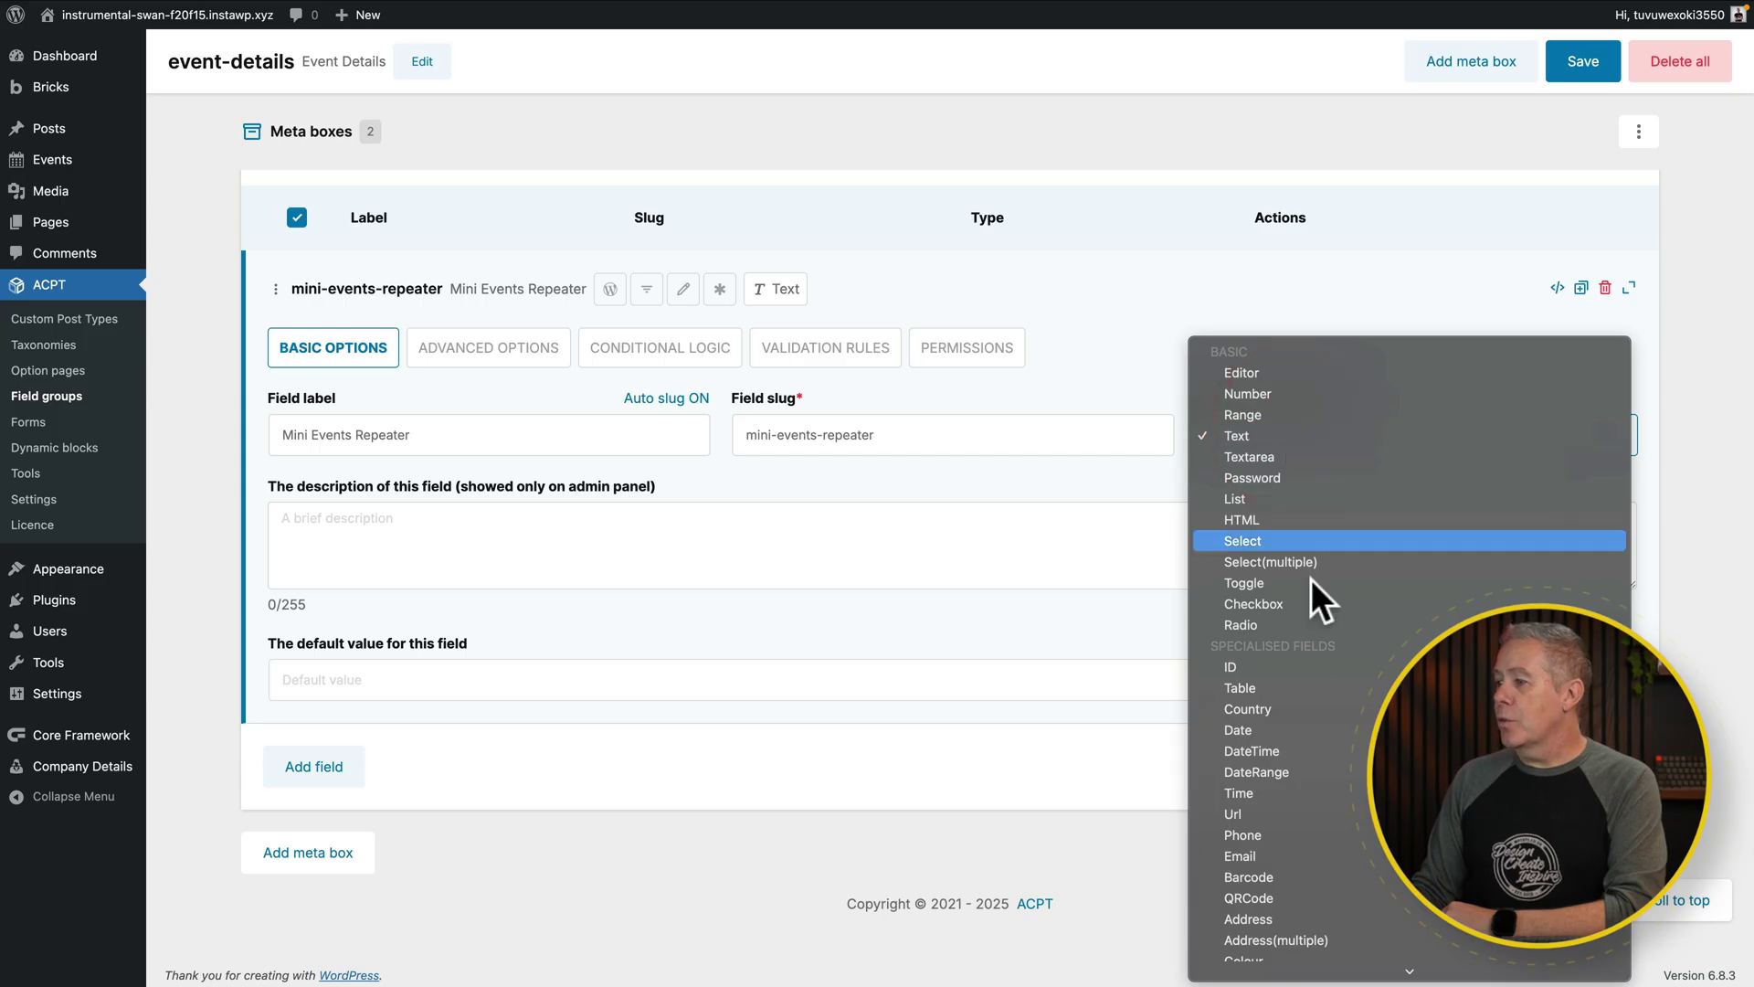
pyautogui.scroll(-10, 1312, 600)
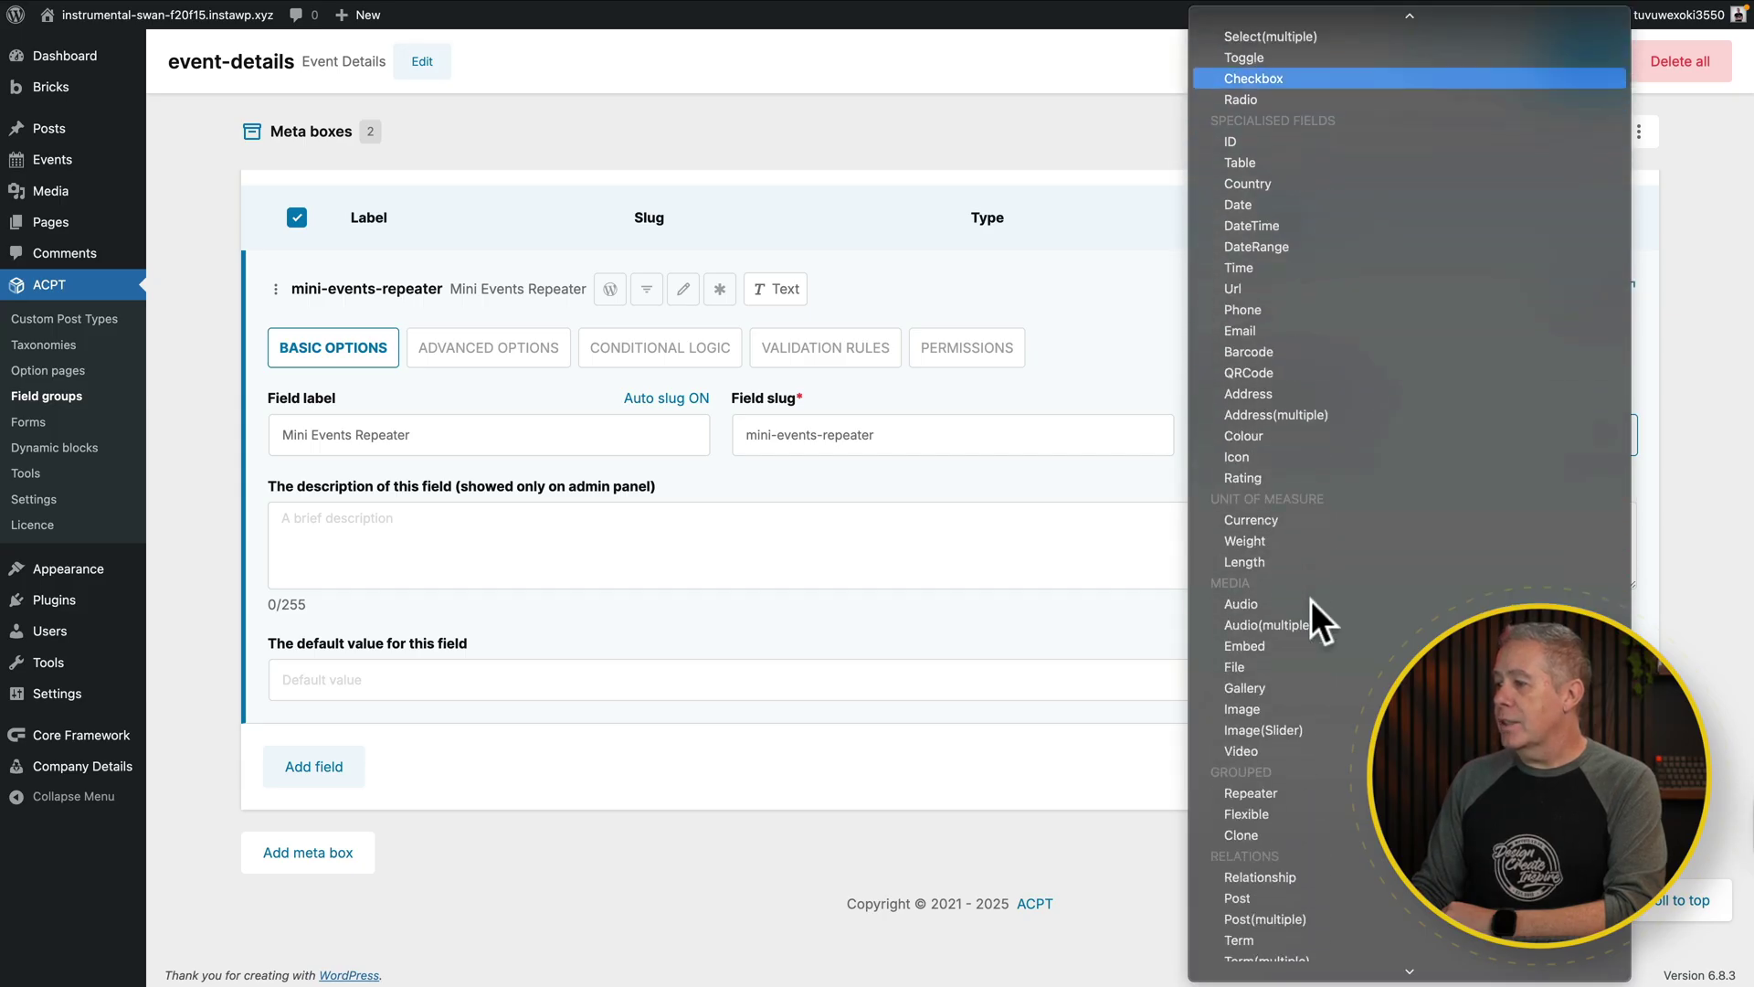
pyautogui.scroll(-1, 1312, 621)
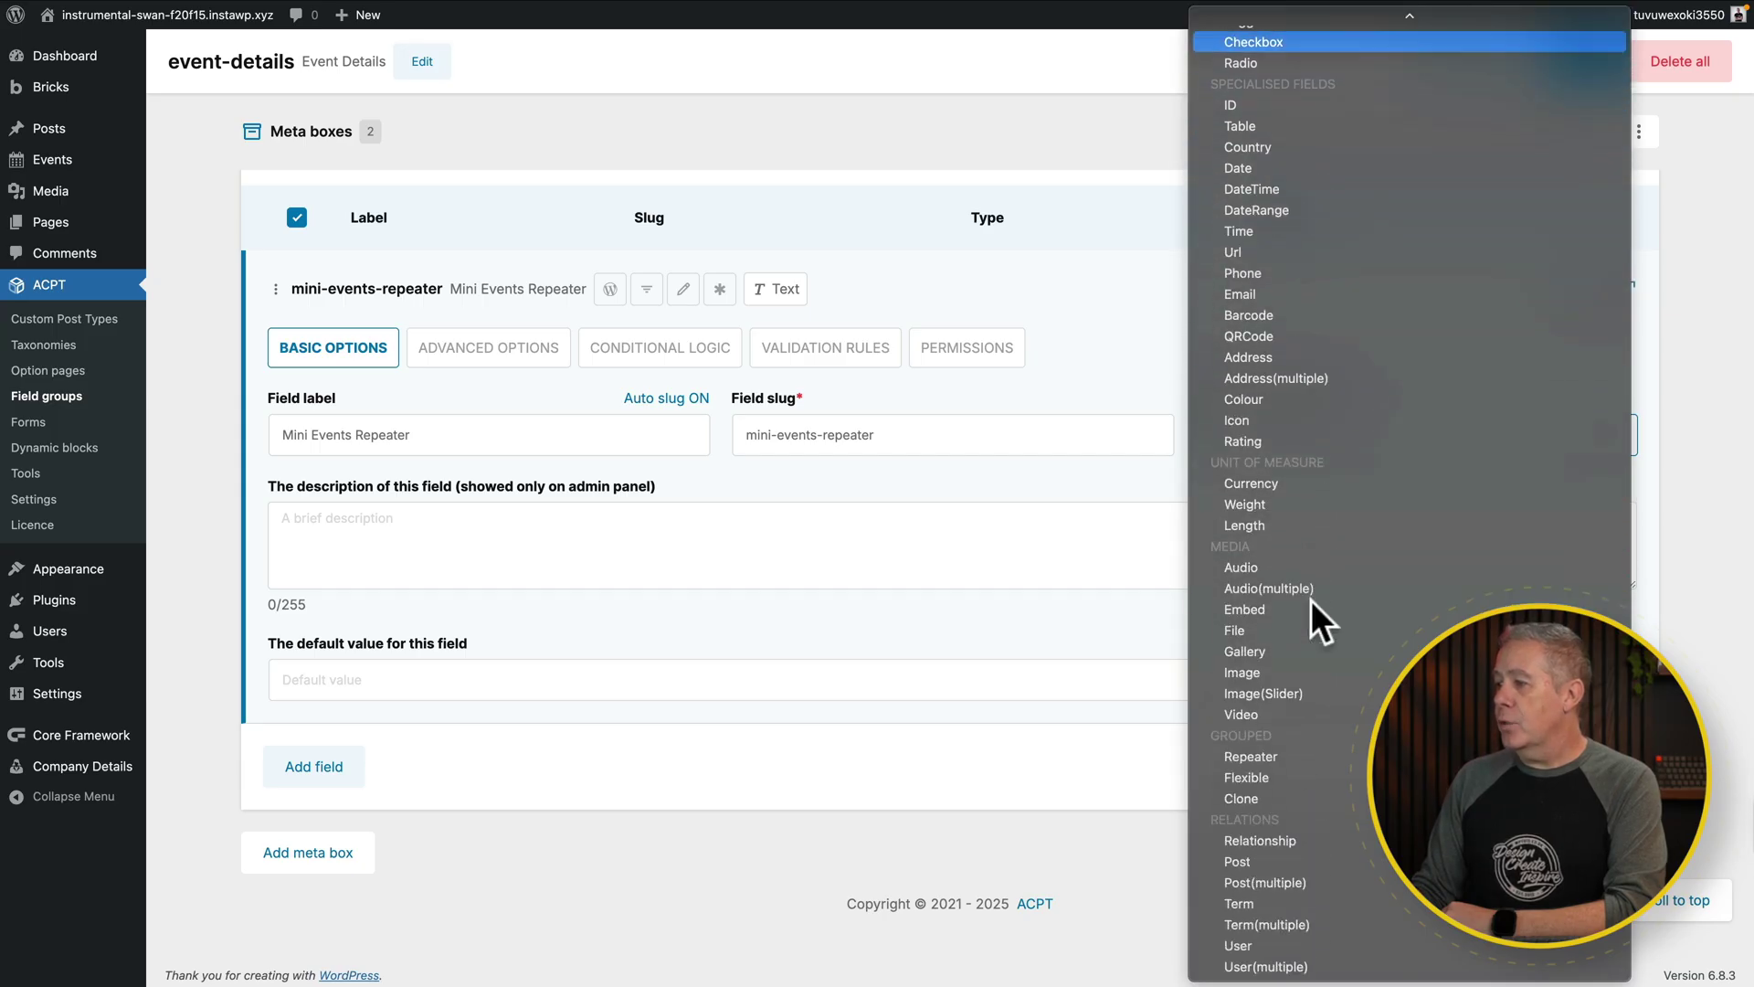
pyautogui.click(1263, 755)
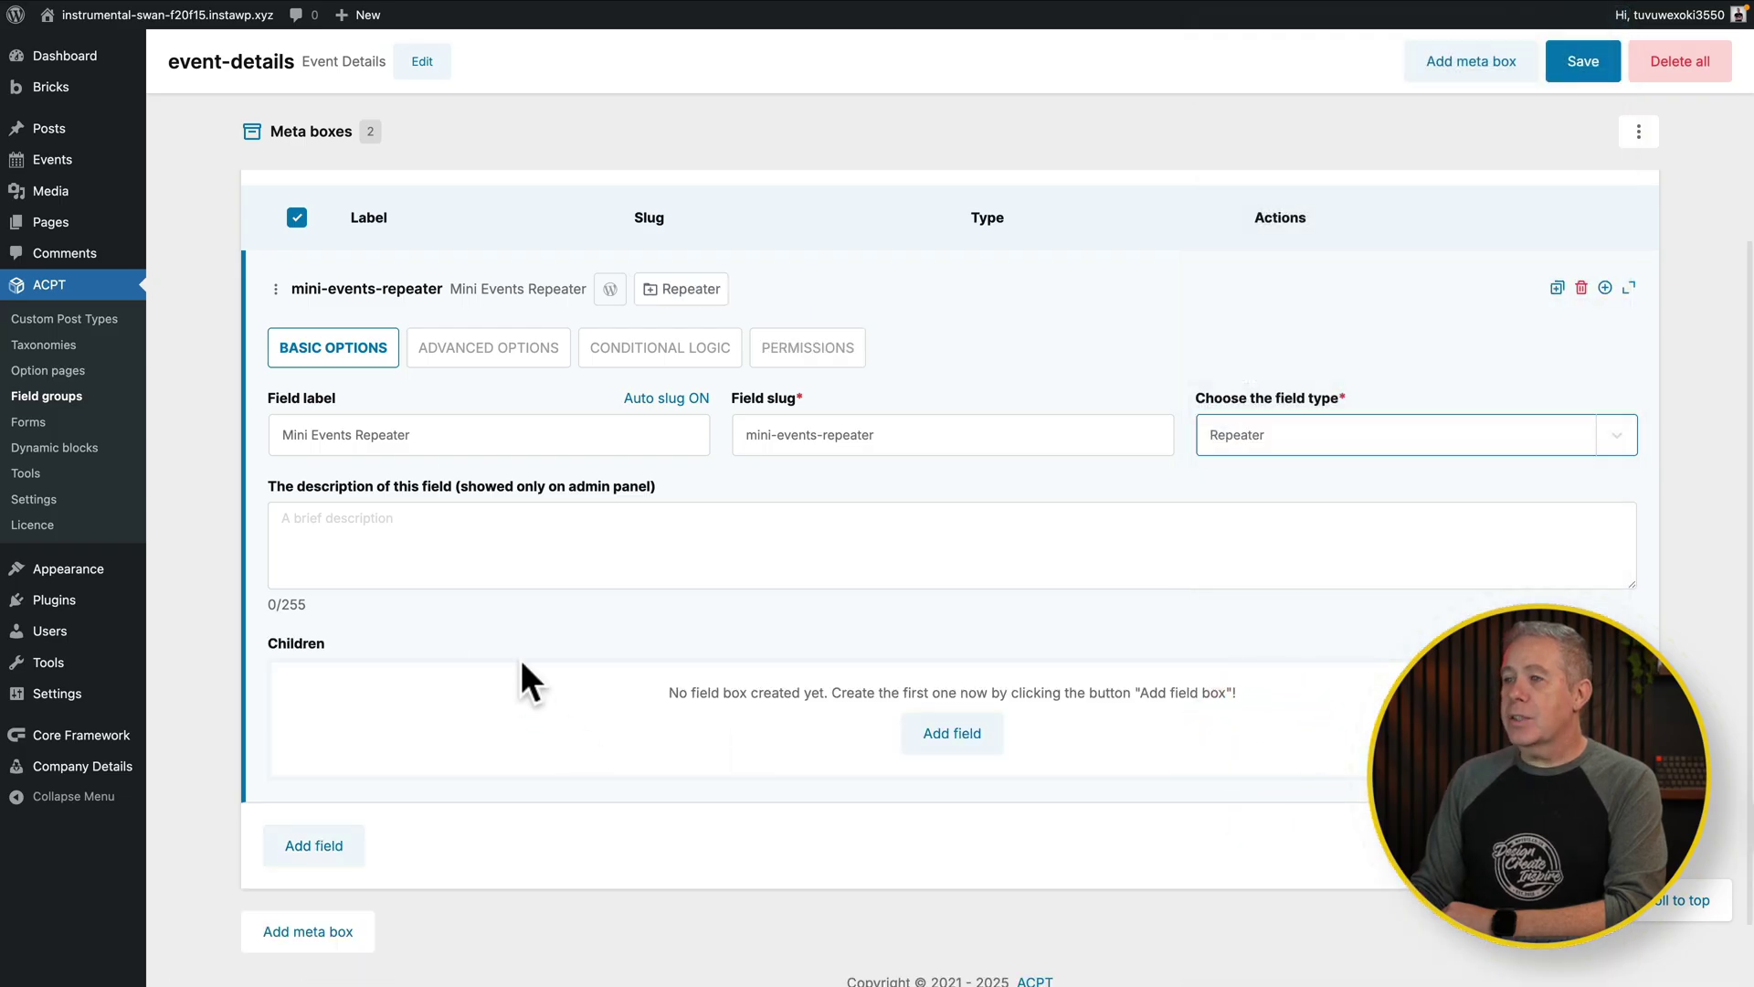
# Add a Text child field to the repeater labelled Mini Event Name.
pyautogui.scroll(-1, 522, 665)
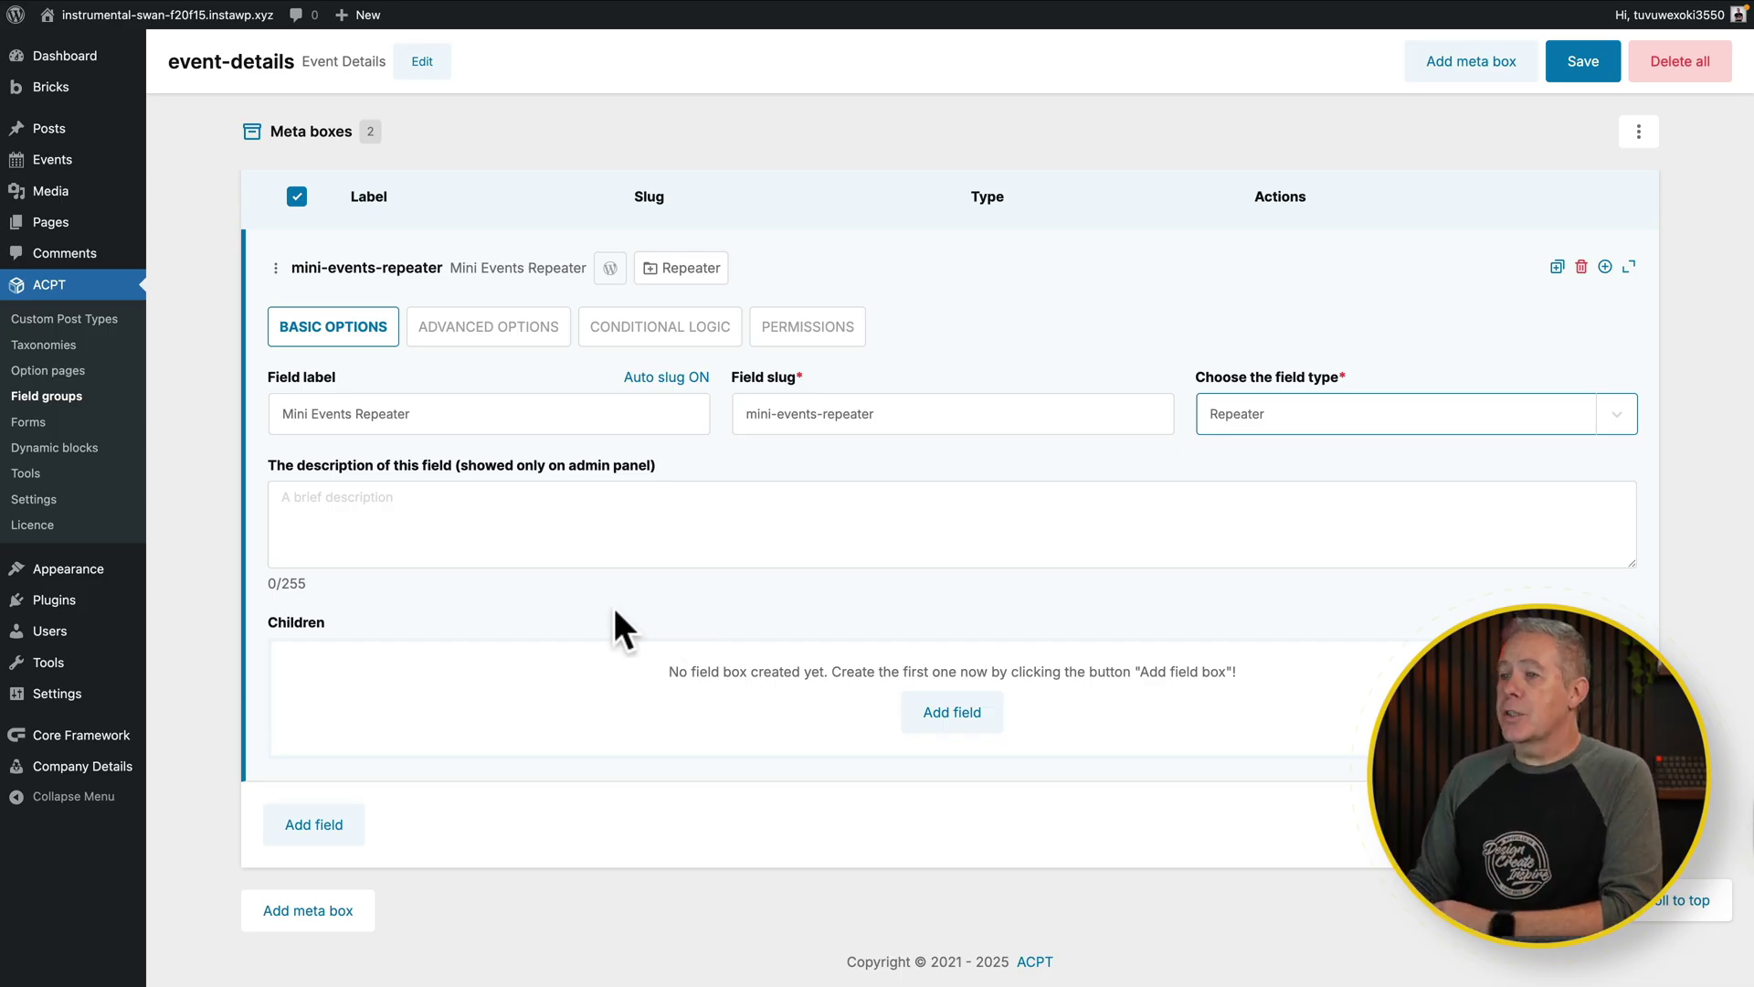
pyautogui.click(963, 721)
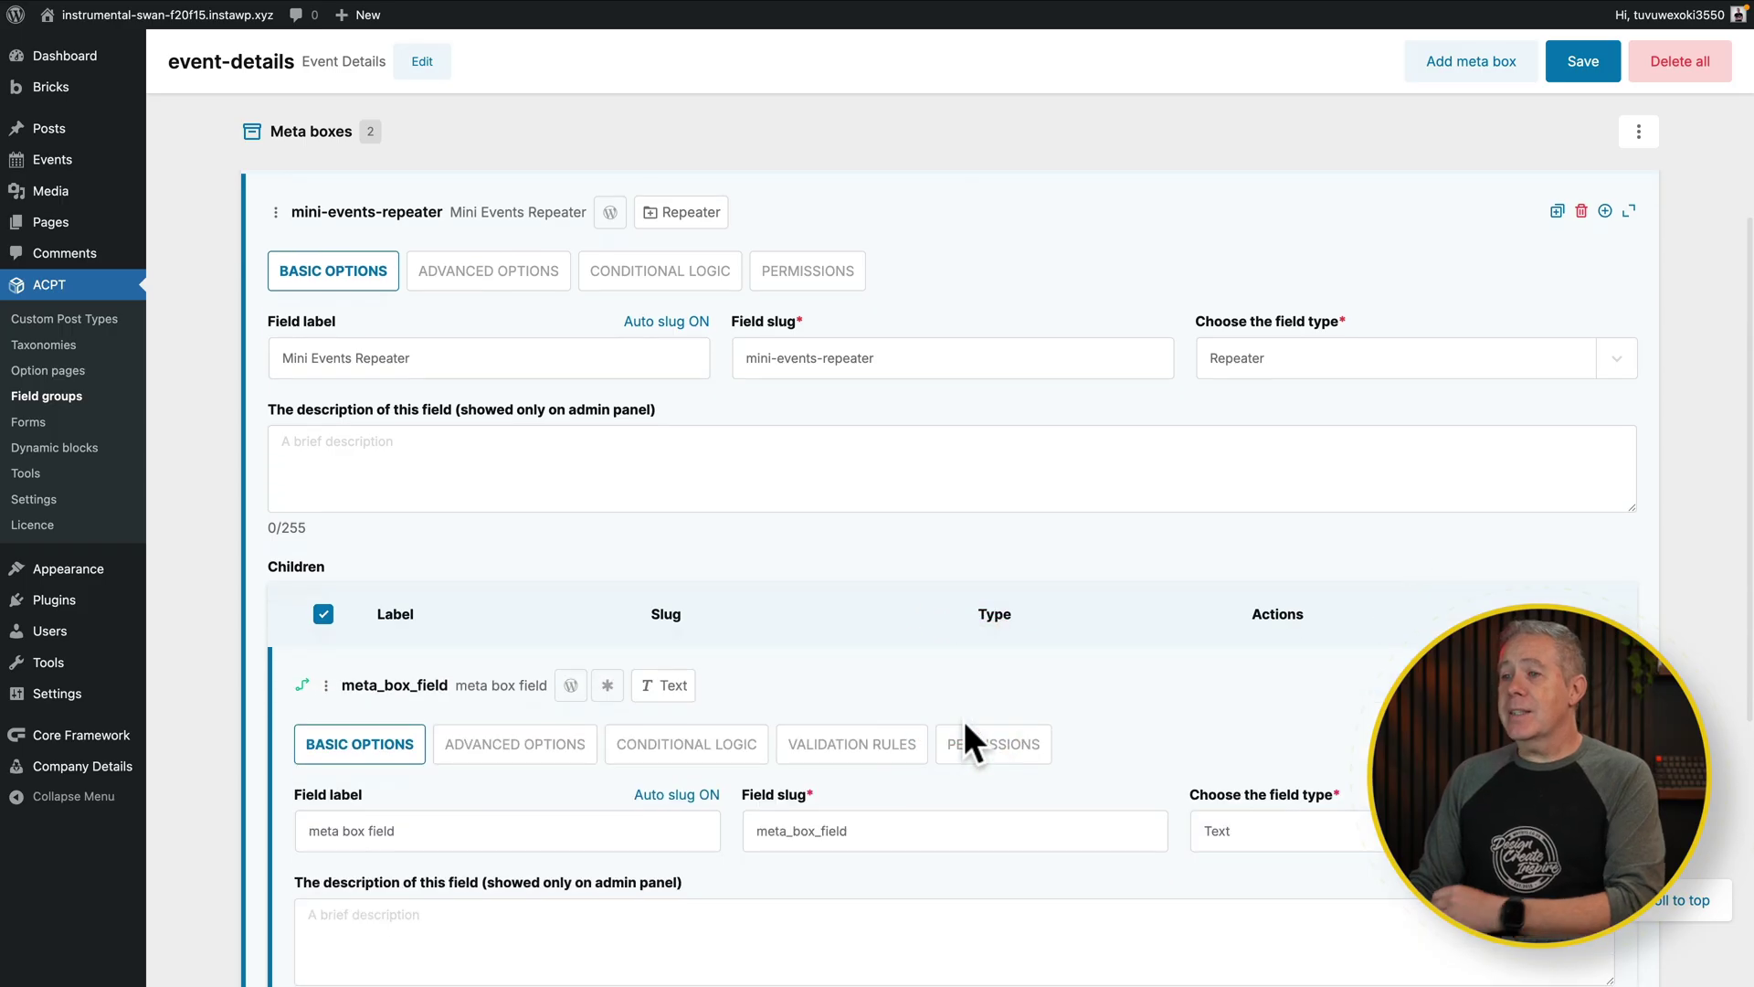
pyautogui.scroll(-4, 963, 721)
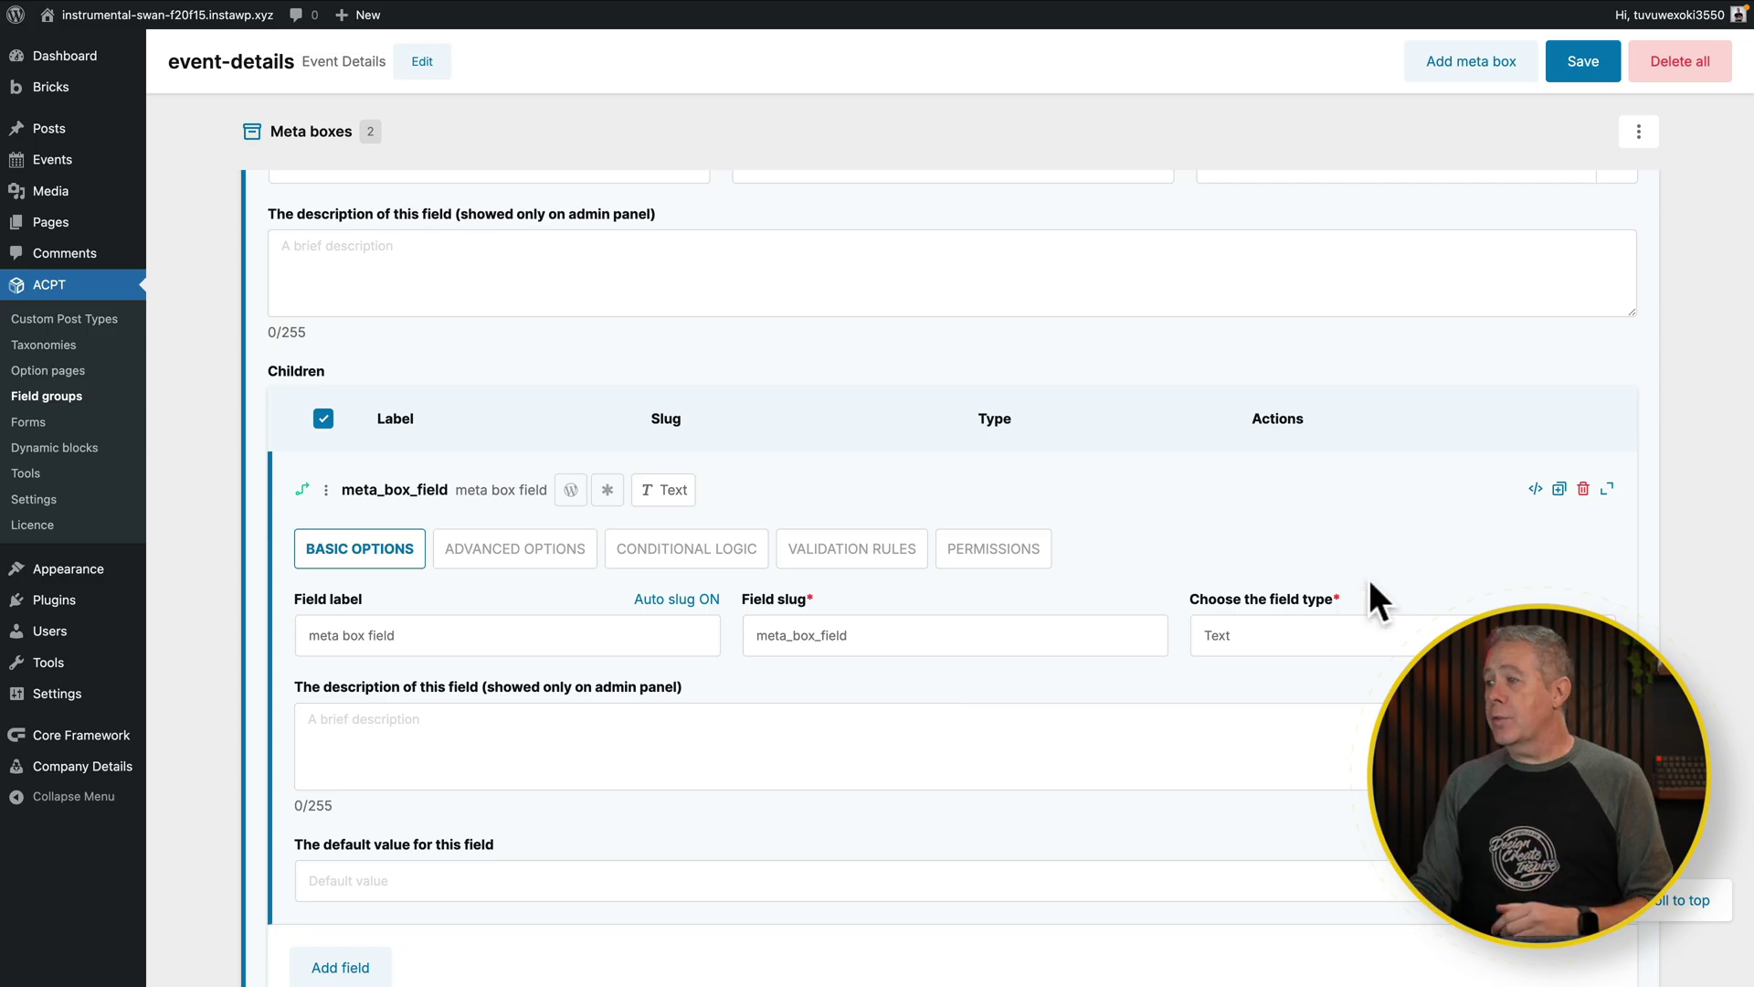
pyautogui.click(1365, 629)
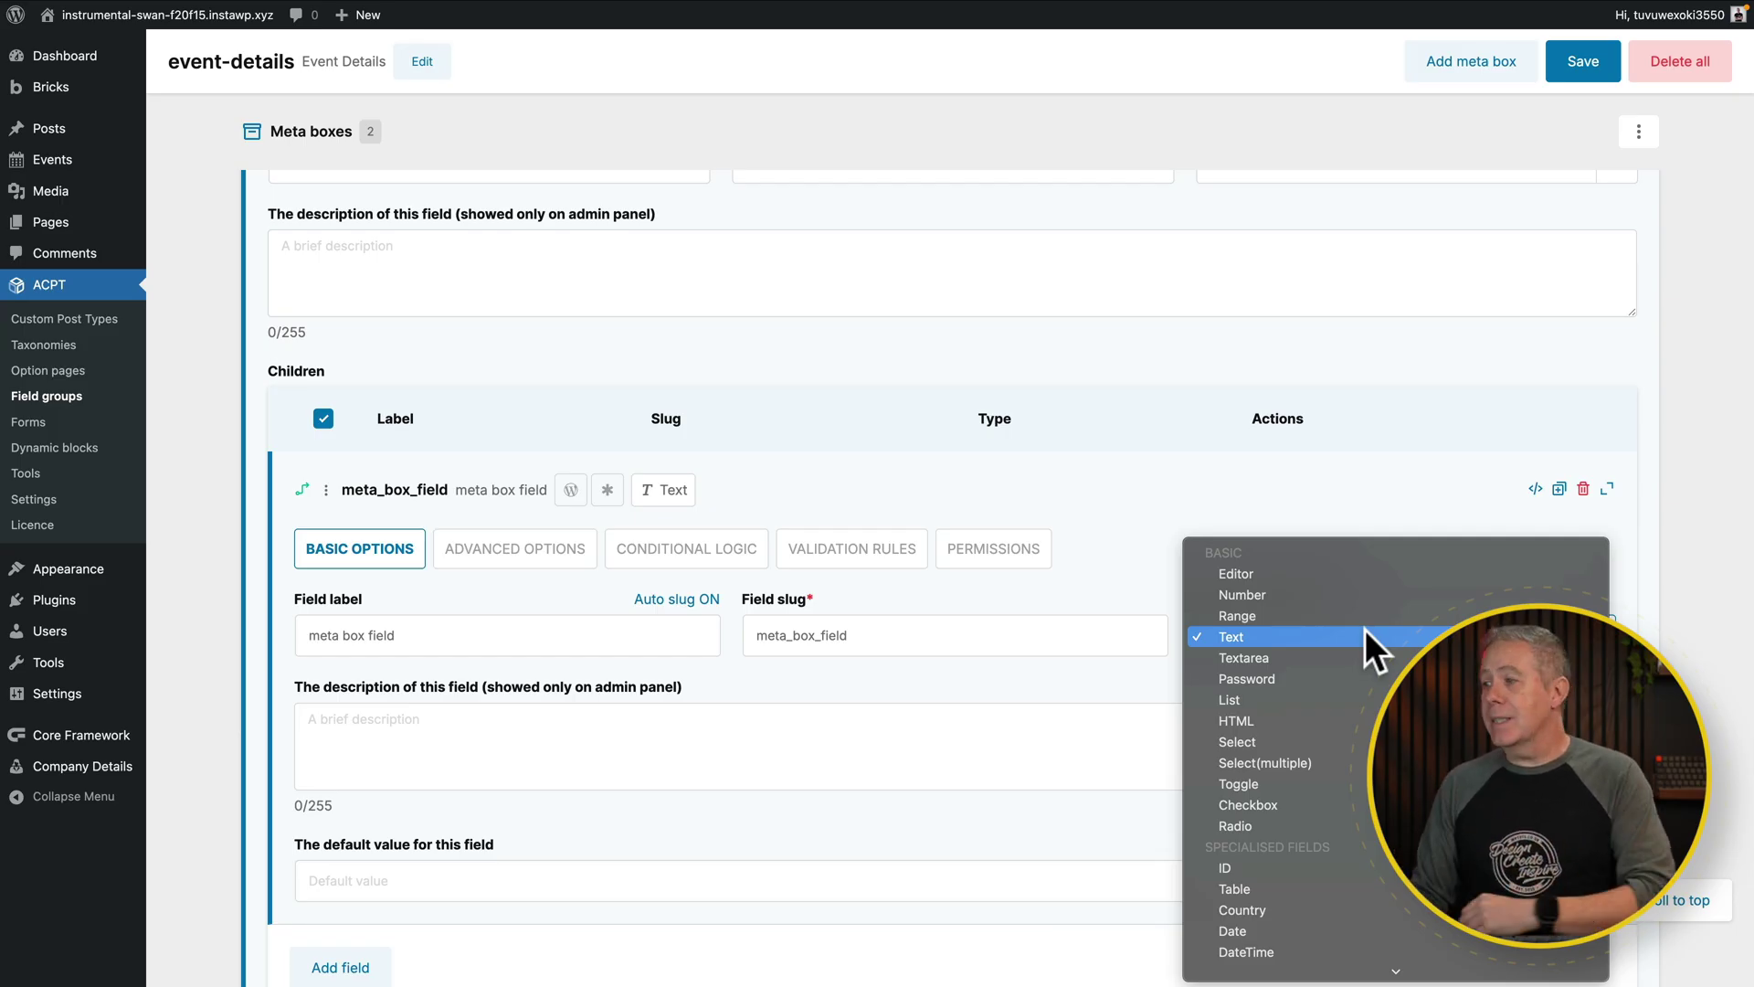
pyautogui.click(491, 622)
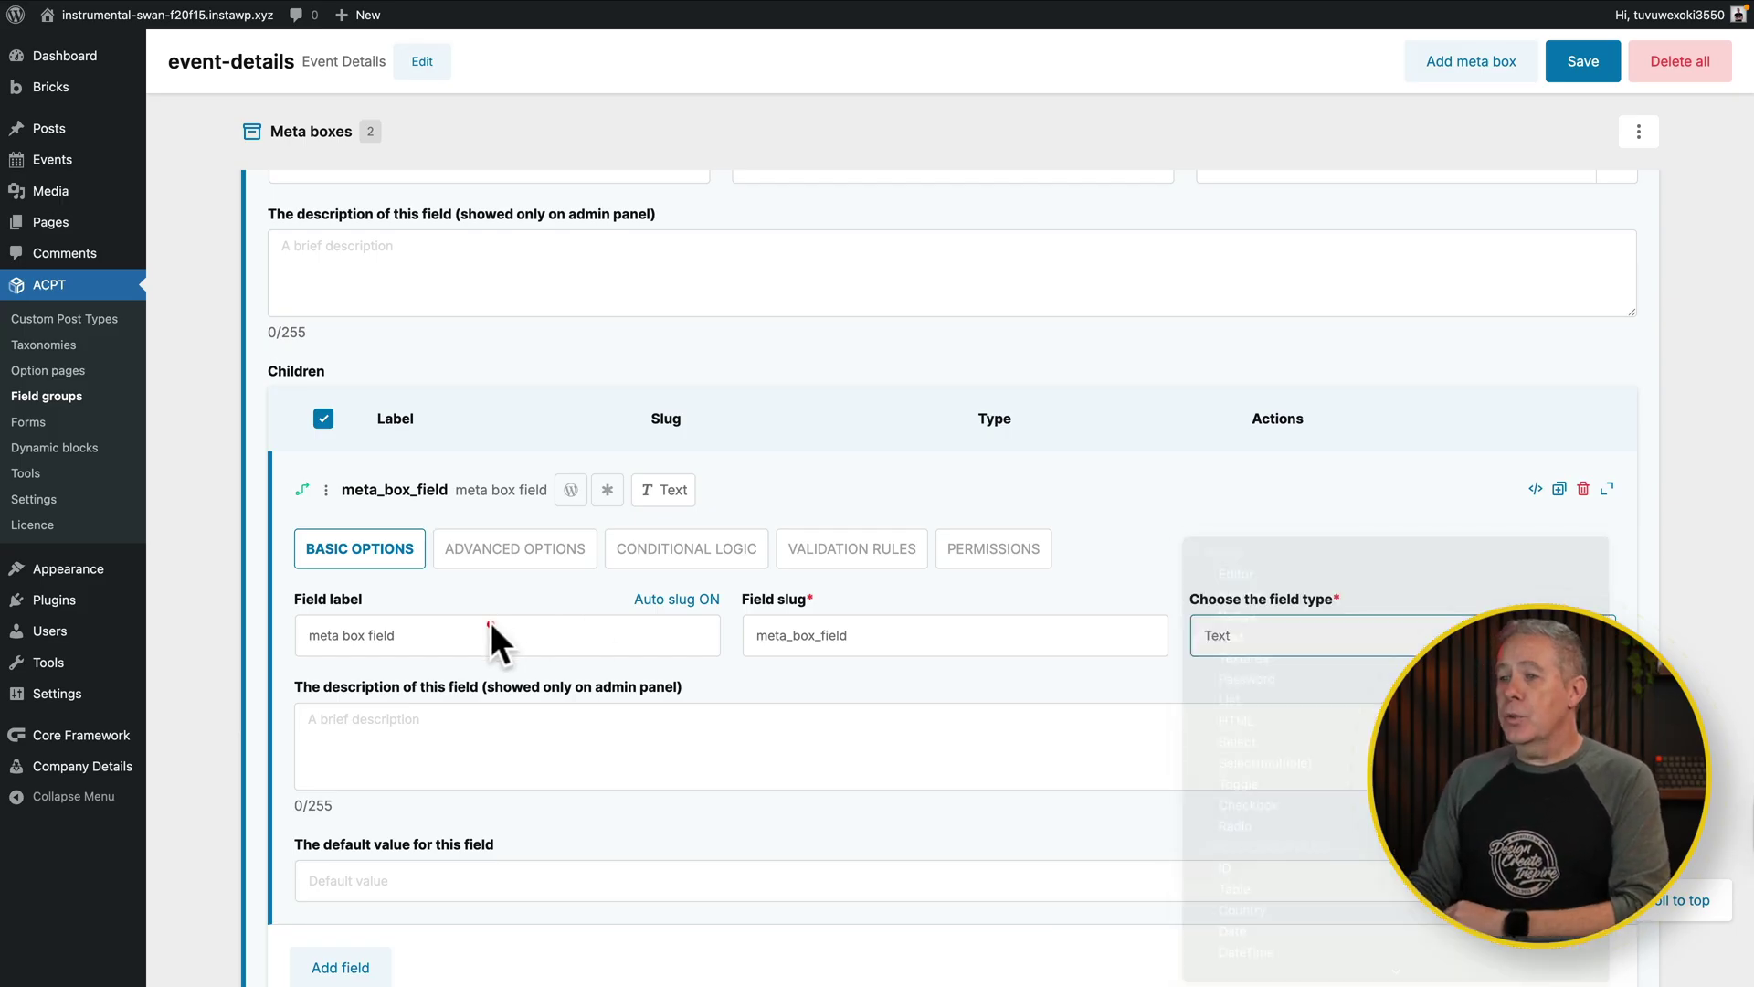
pyautogui.tripleClick(448, 630)
pyautogui.press('BackSpace')
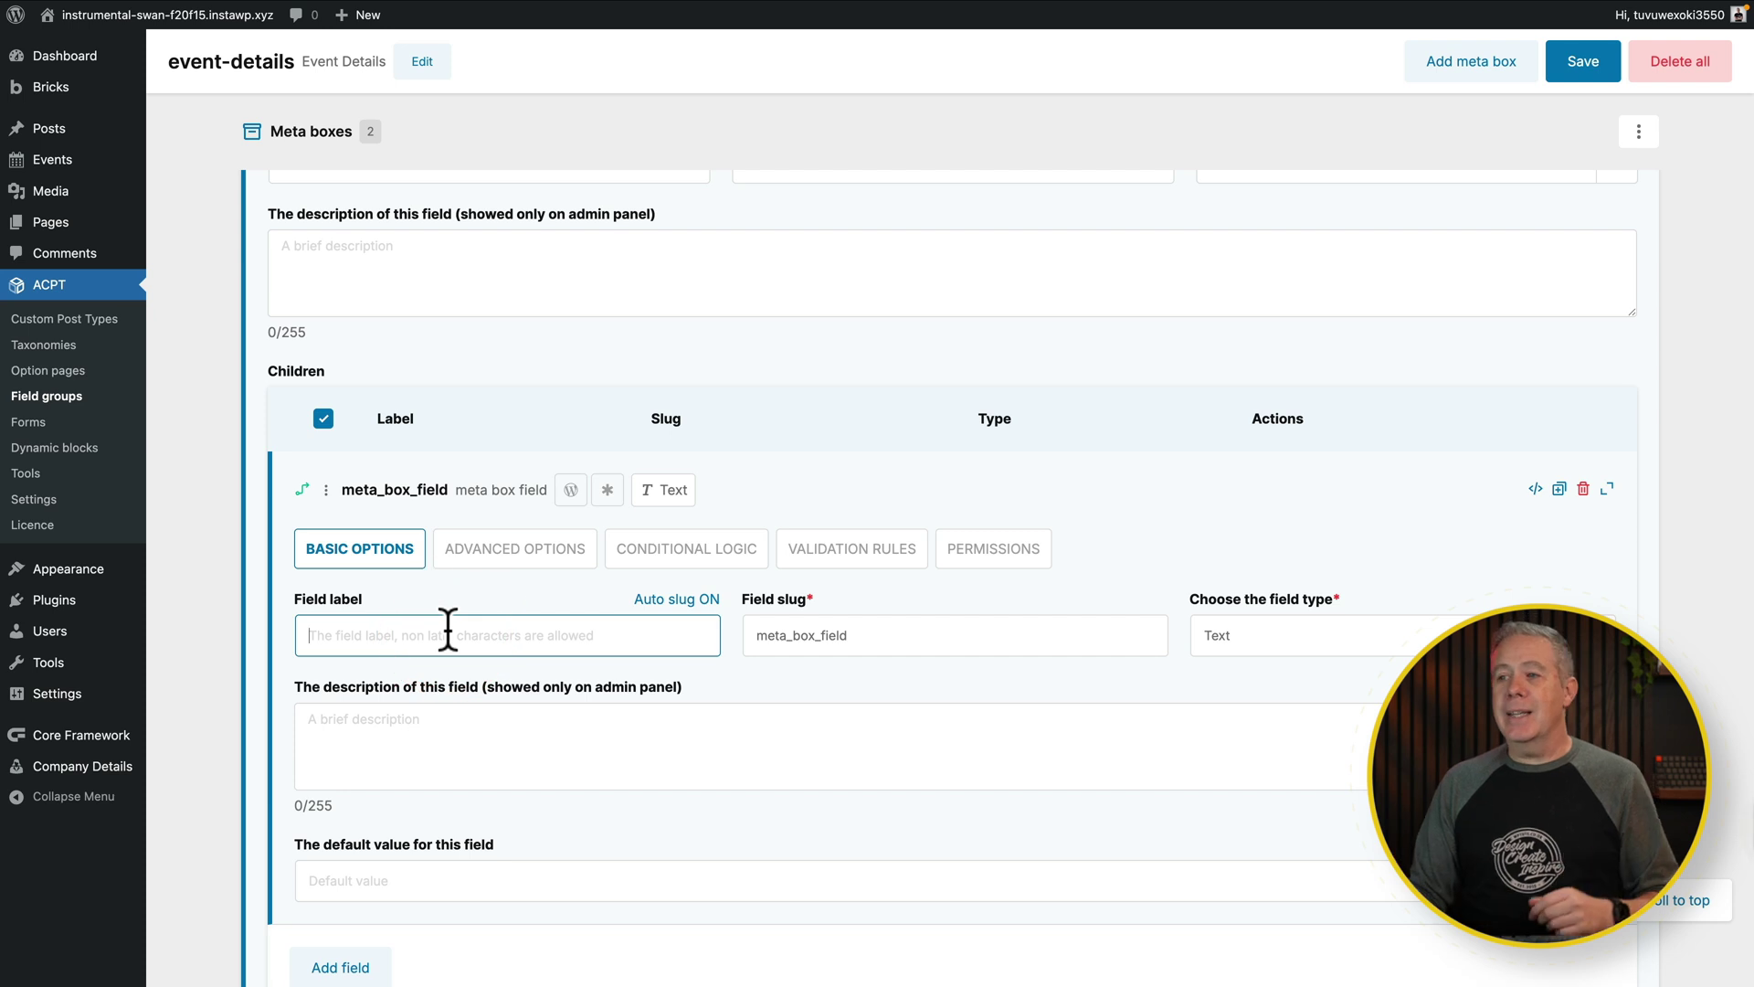
pyautogui.write('Mini Event Name')
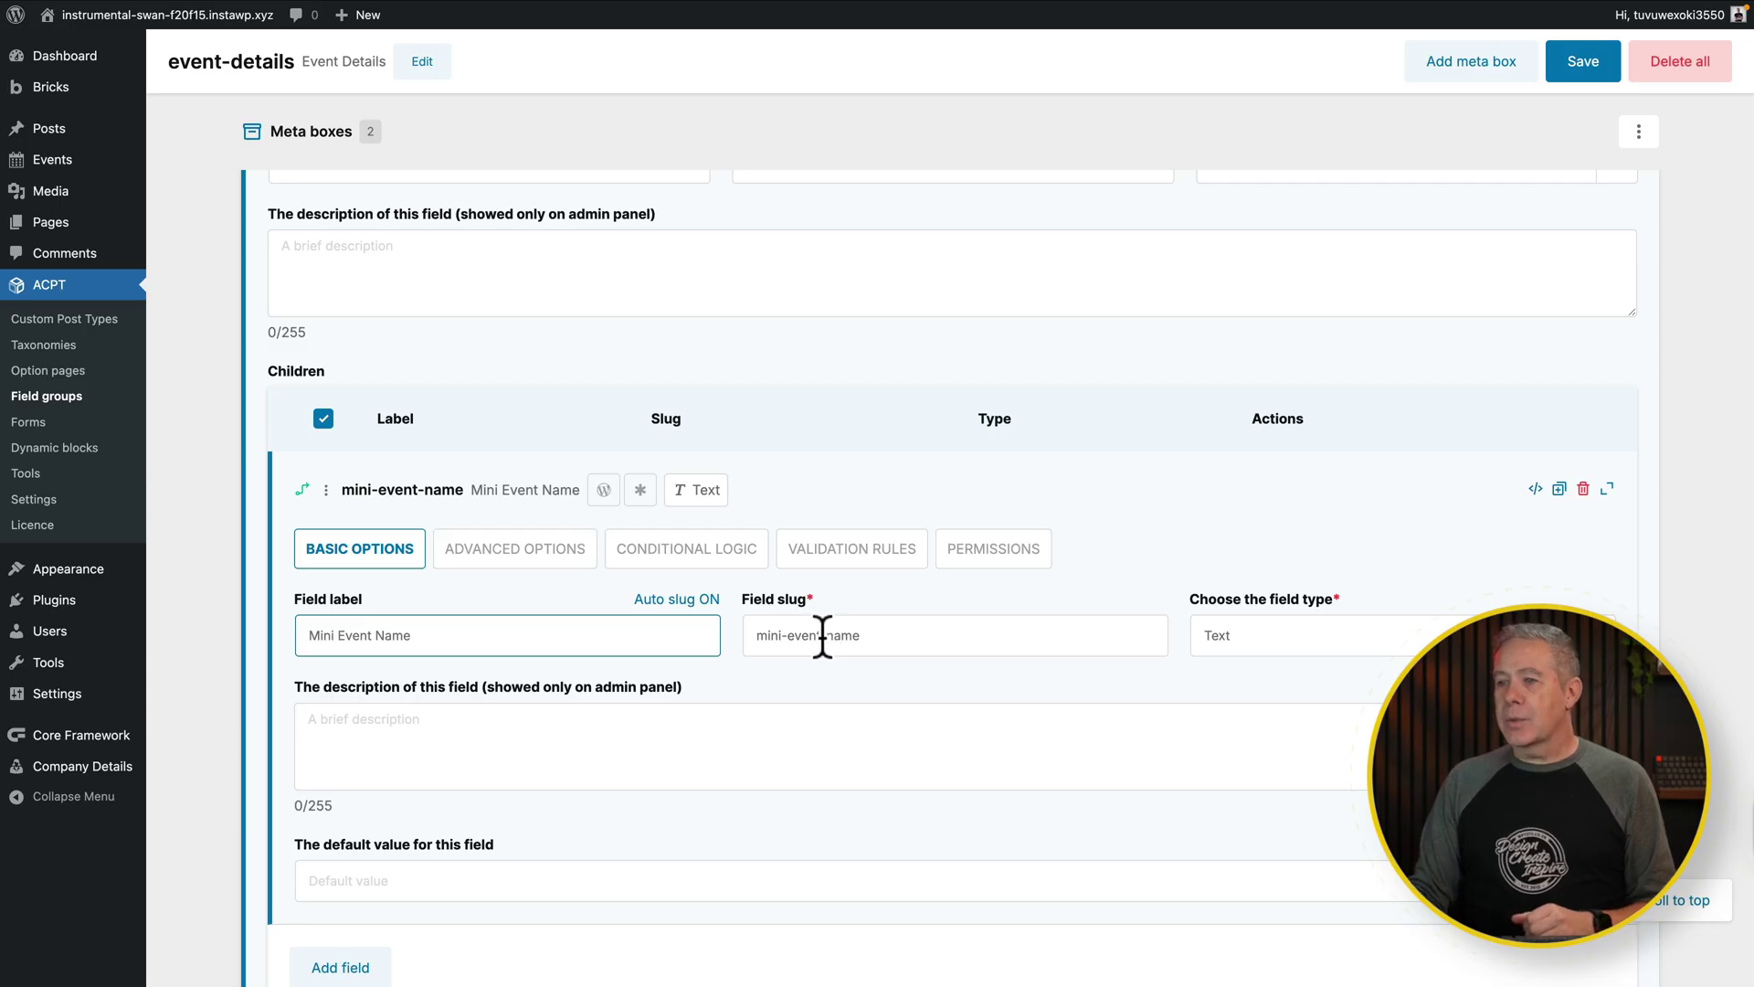
# Check Mini Event Name's advanced settings, then collapse the field into a row.
pyautogui.scroll(5, 439, 290)
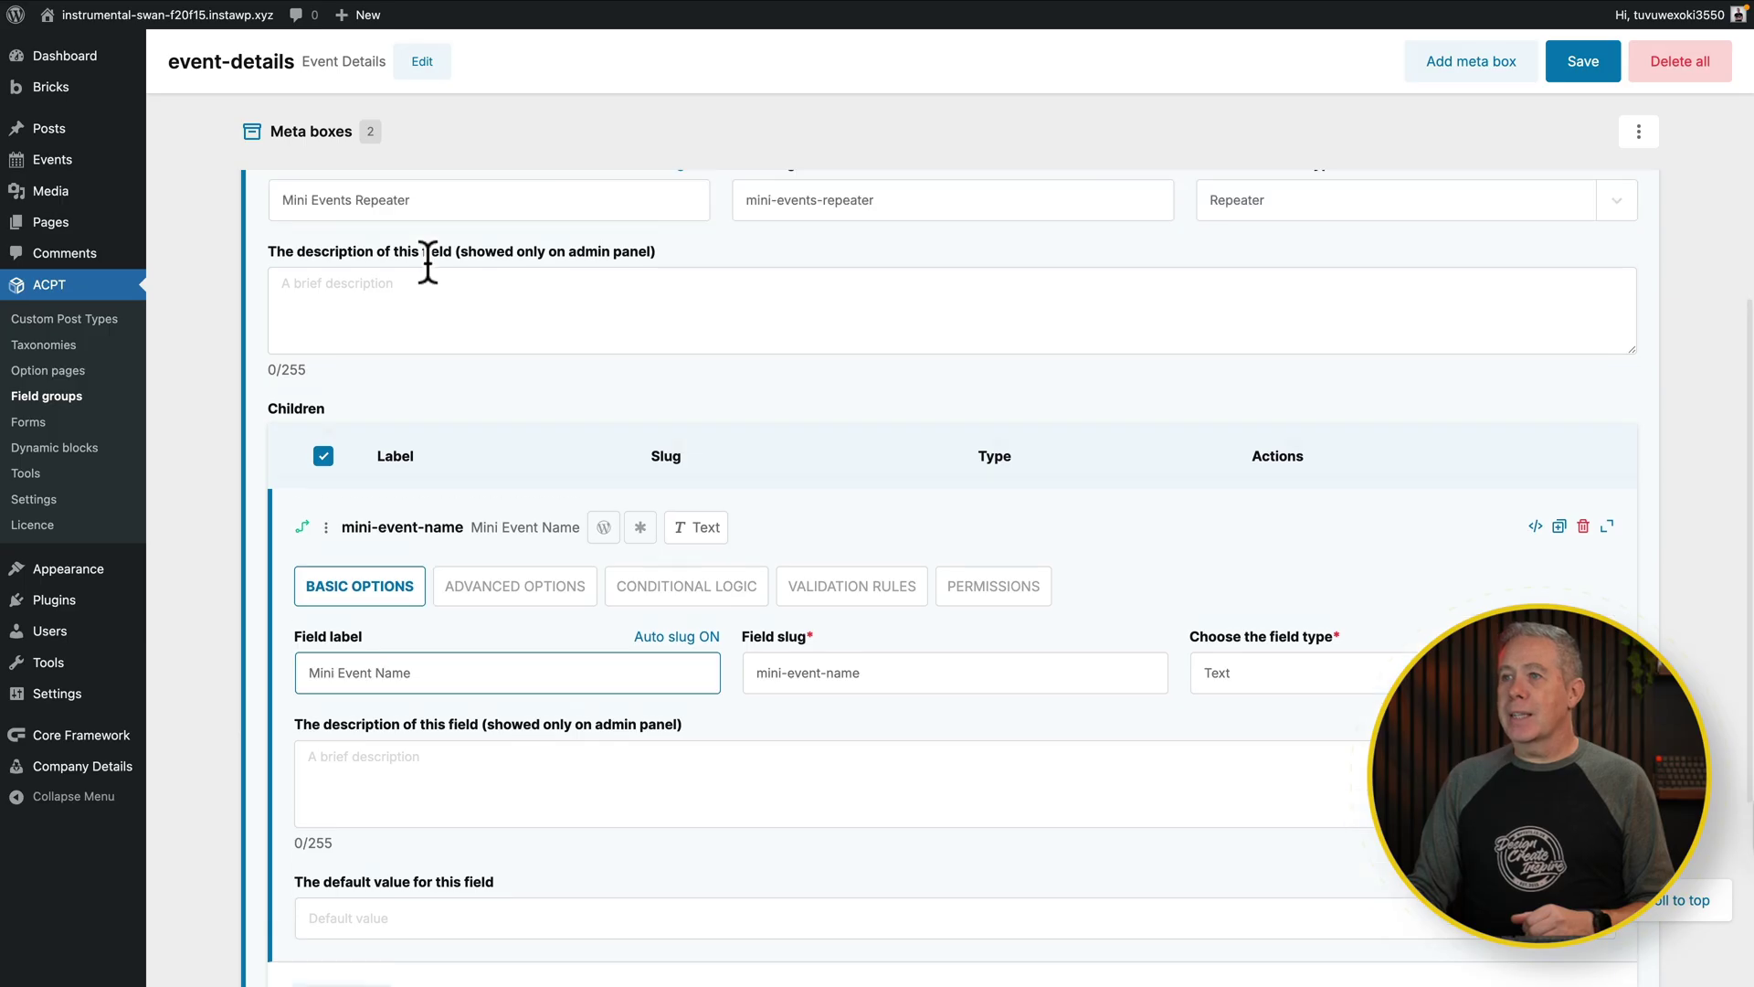
pyautogui.scroll(-5, 422, 584)
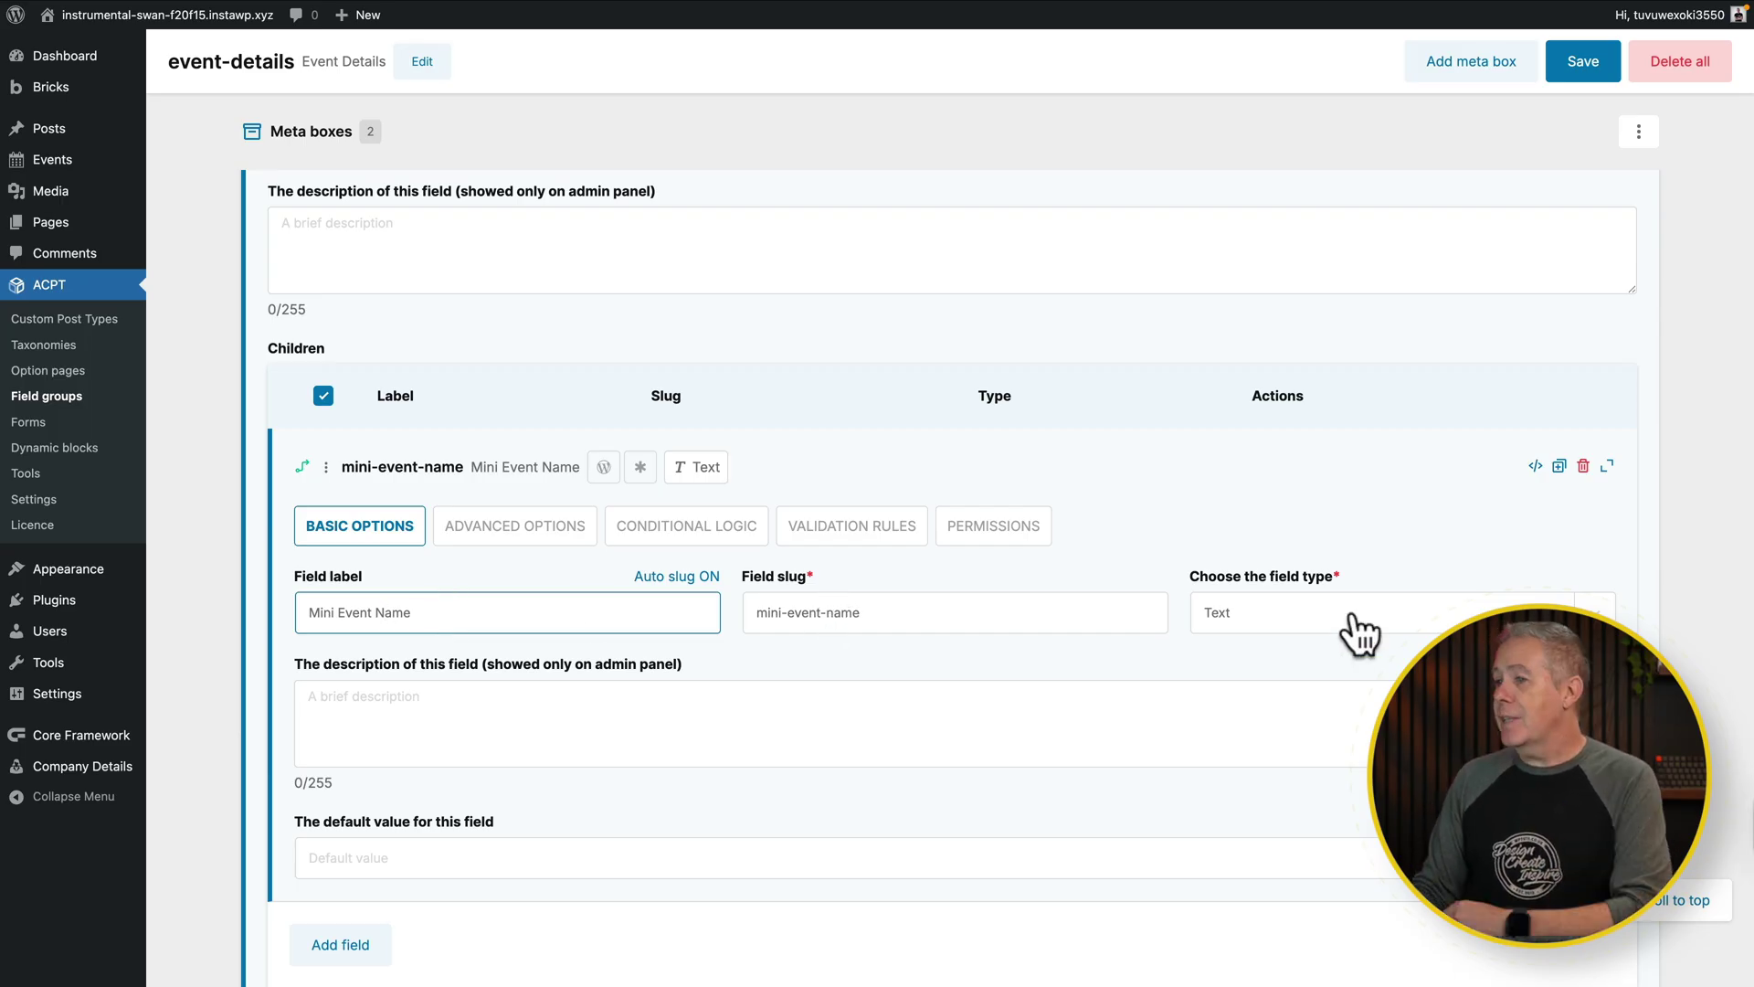
pyautogui.scroll(-1, 1011, 722)
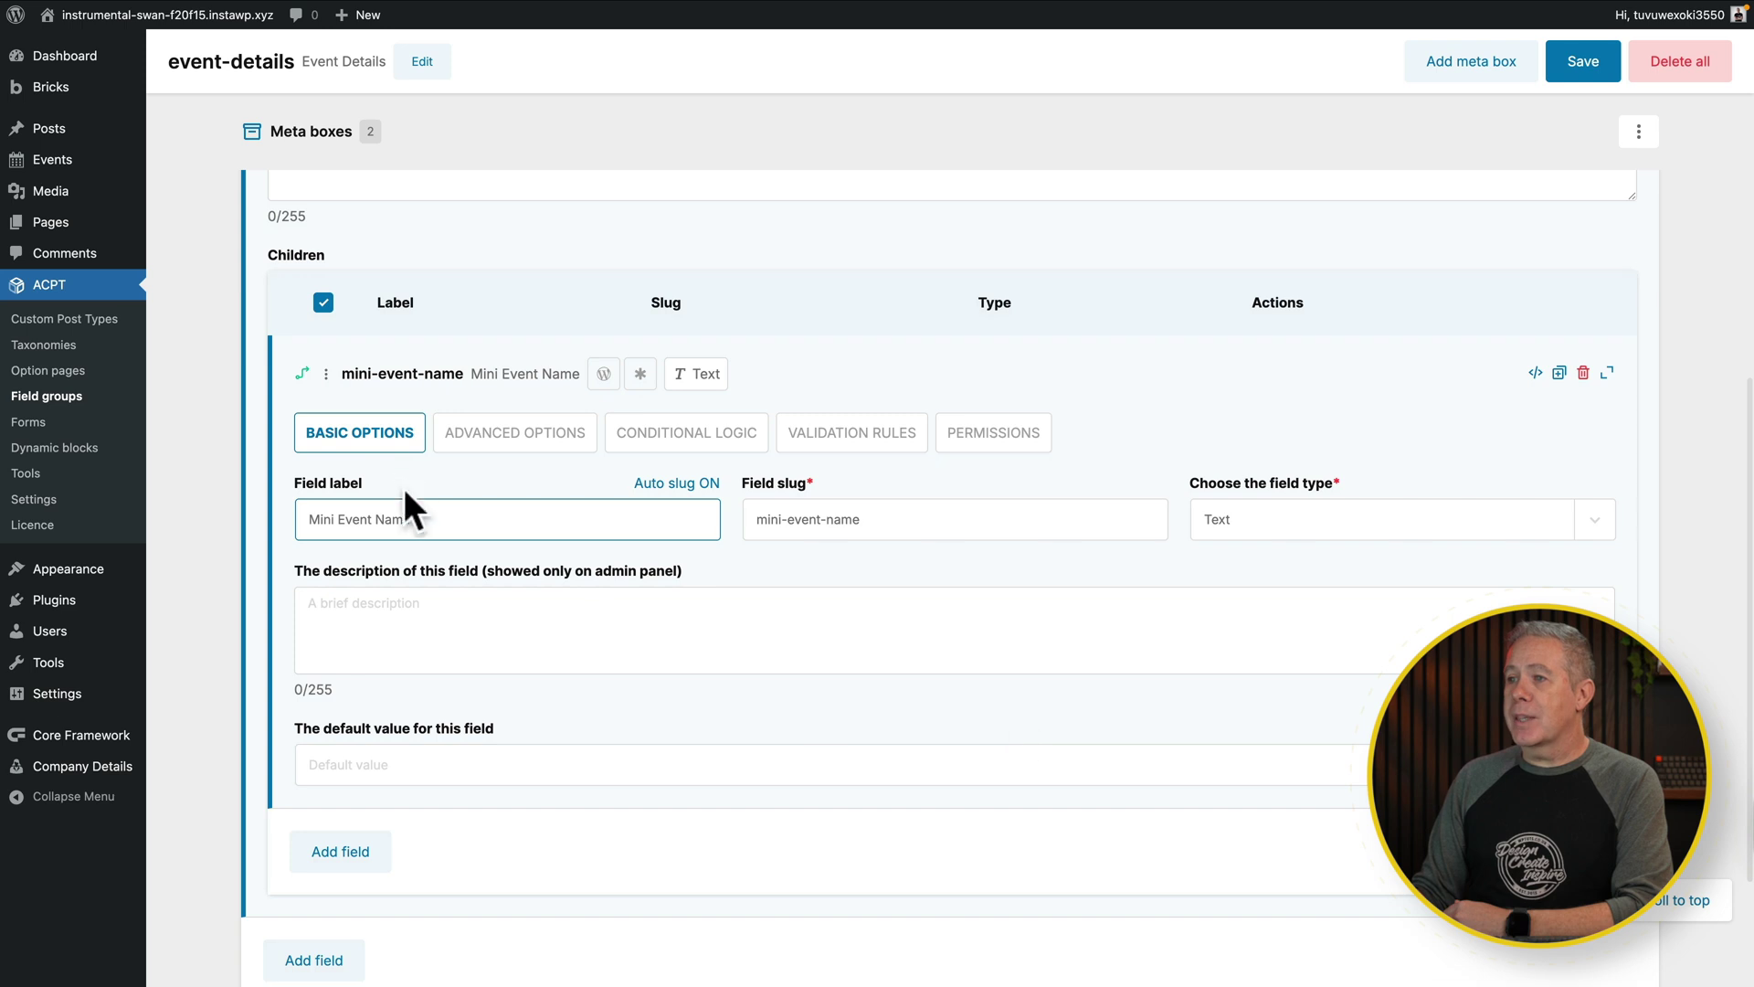
pyautogui.click(475, 440)
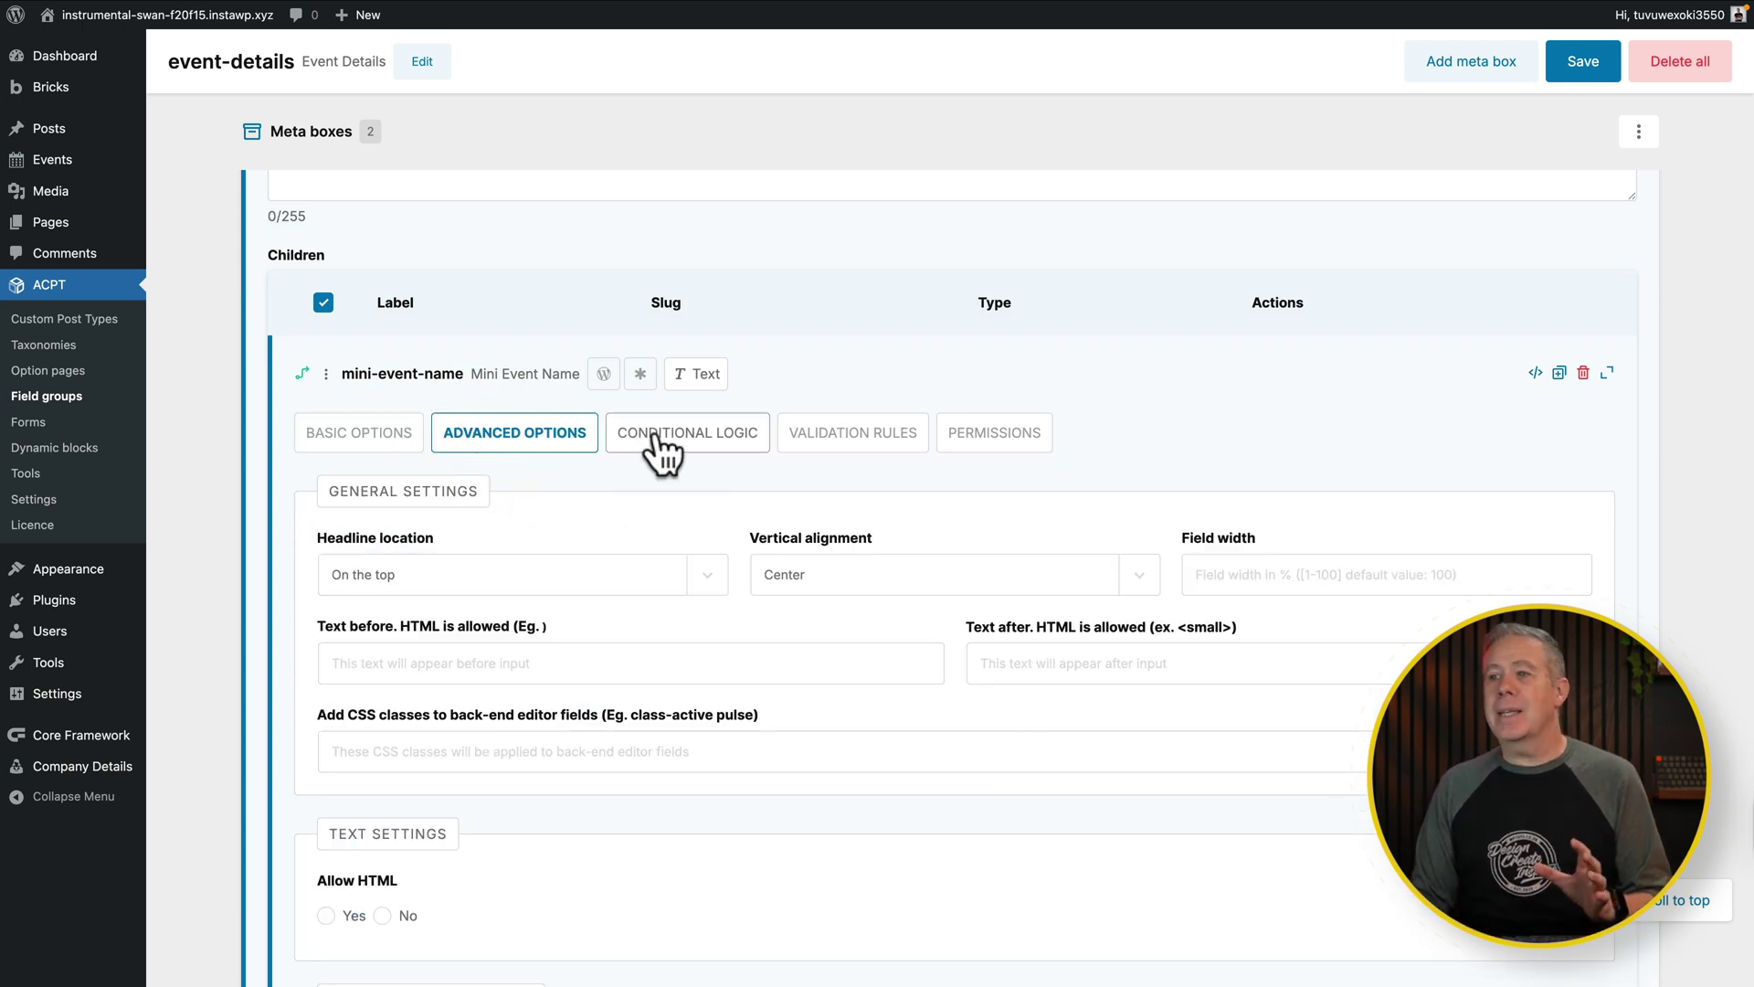
pyautogui.click(384, 437)
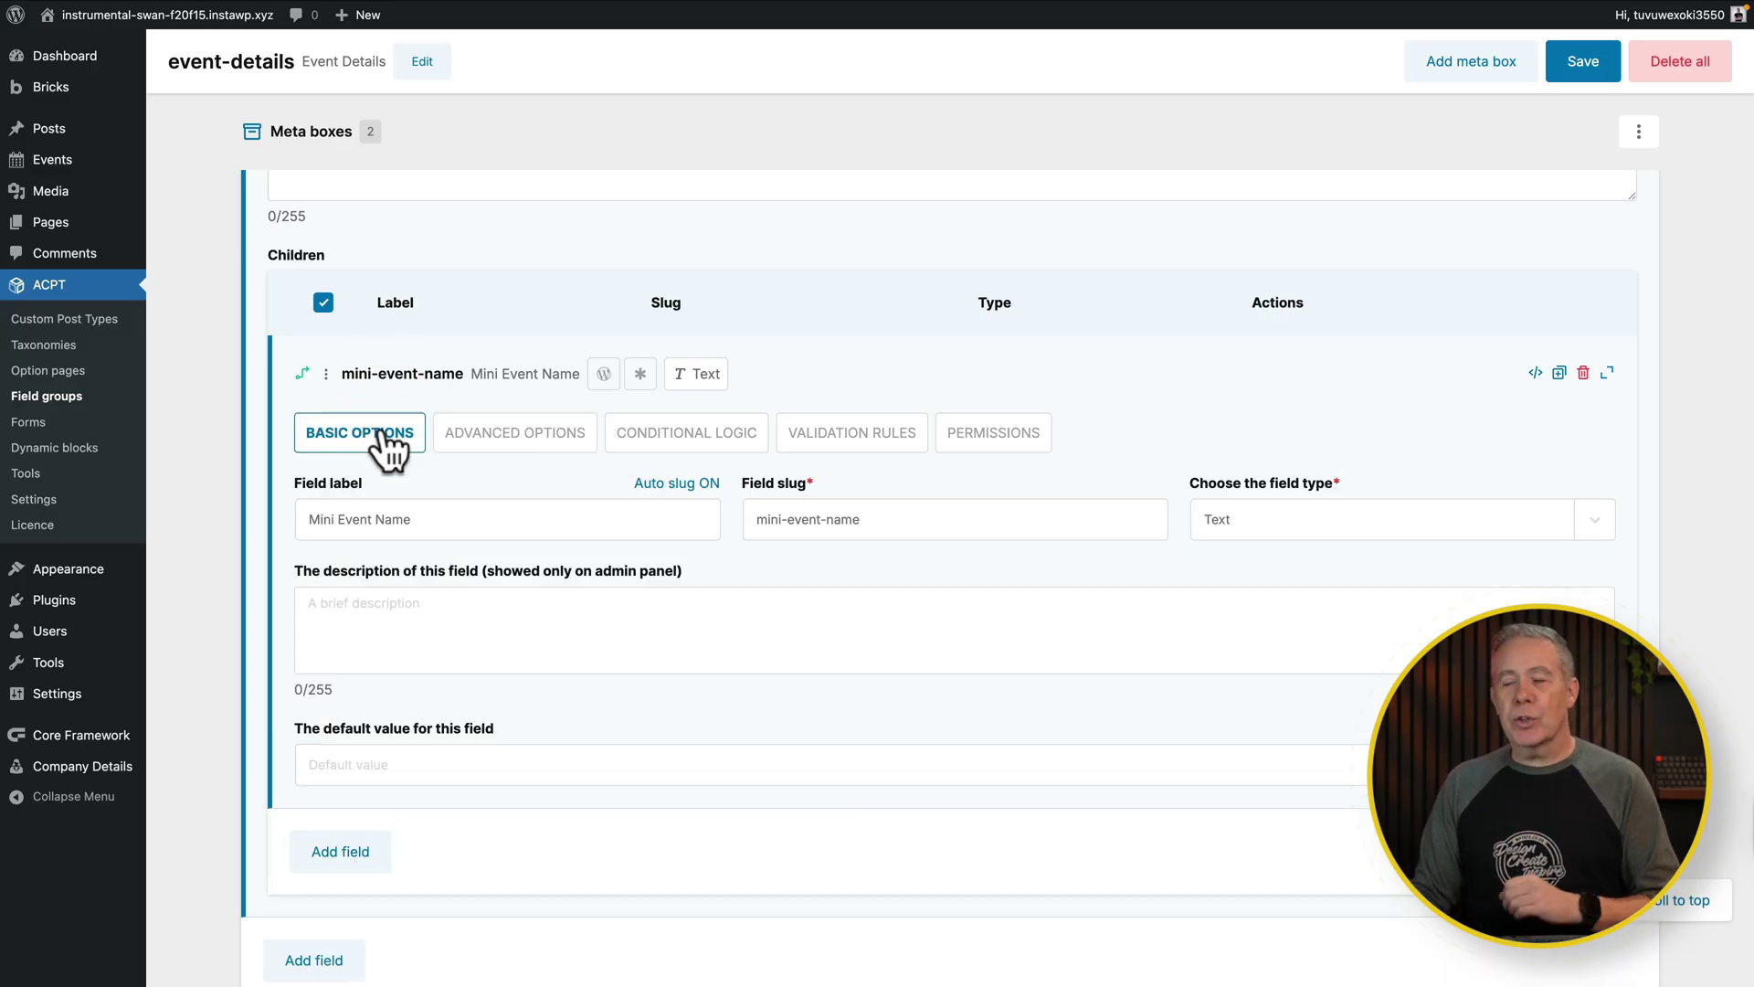
pyautogui.scroll(1, 666, 692)
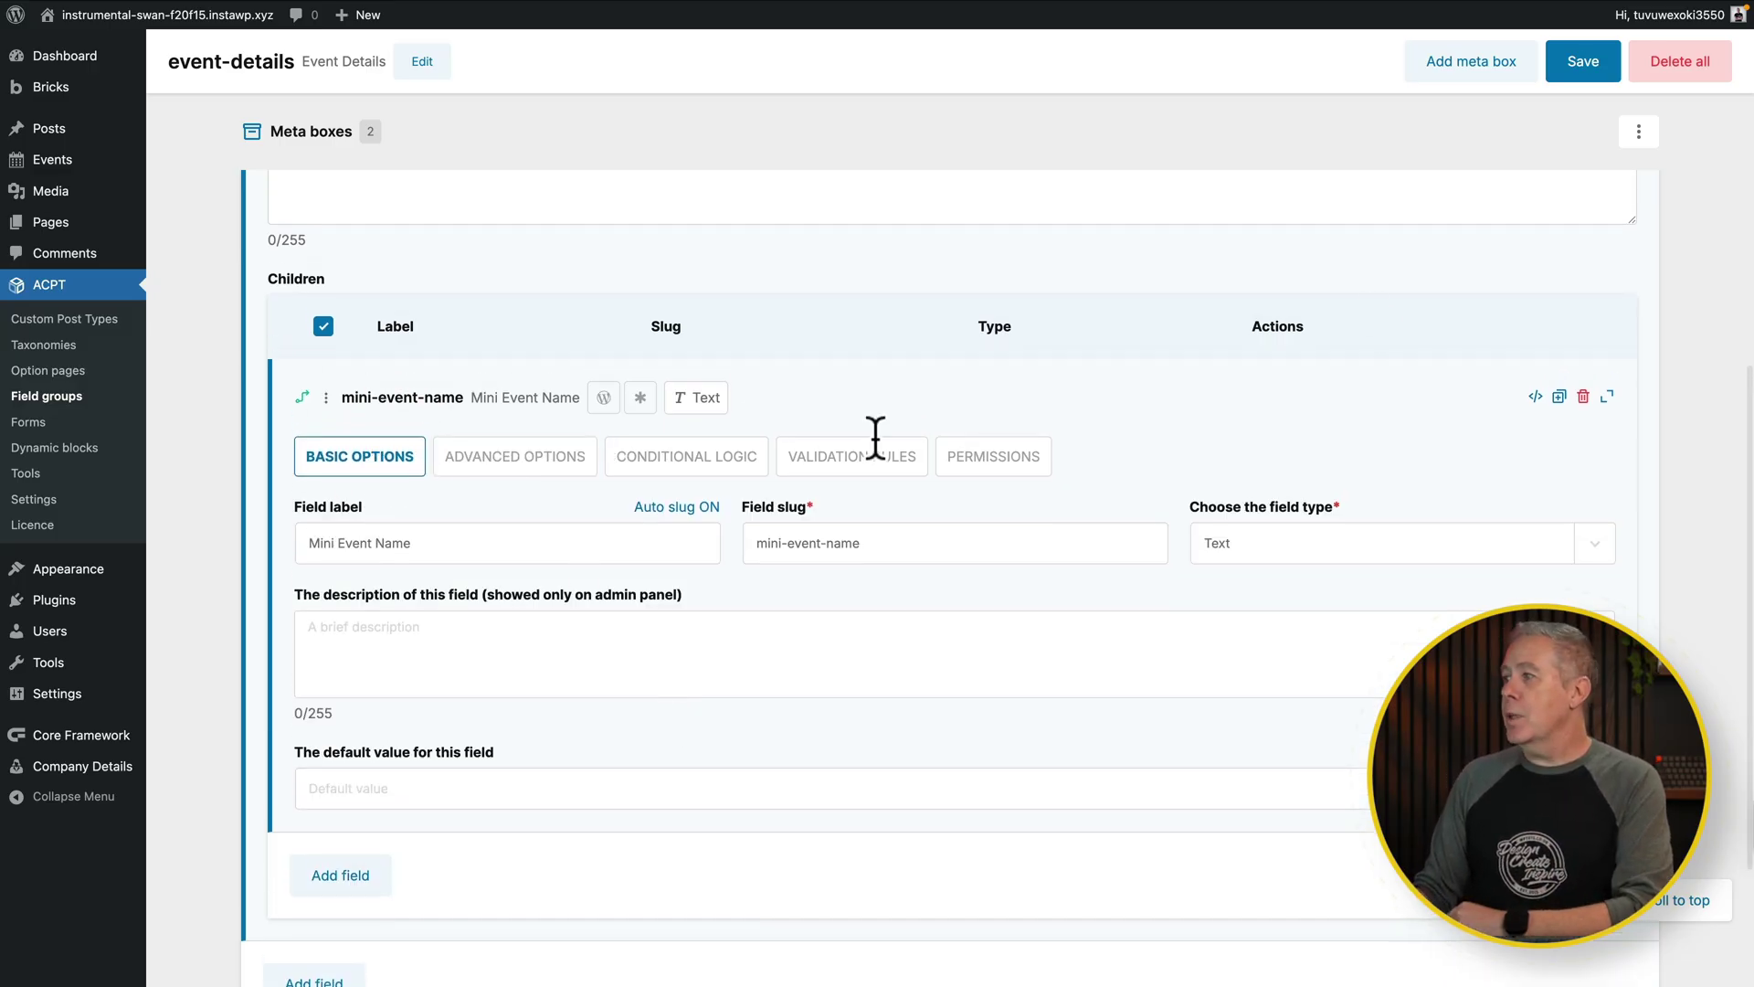
pyautogui.click(1609, 398)
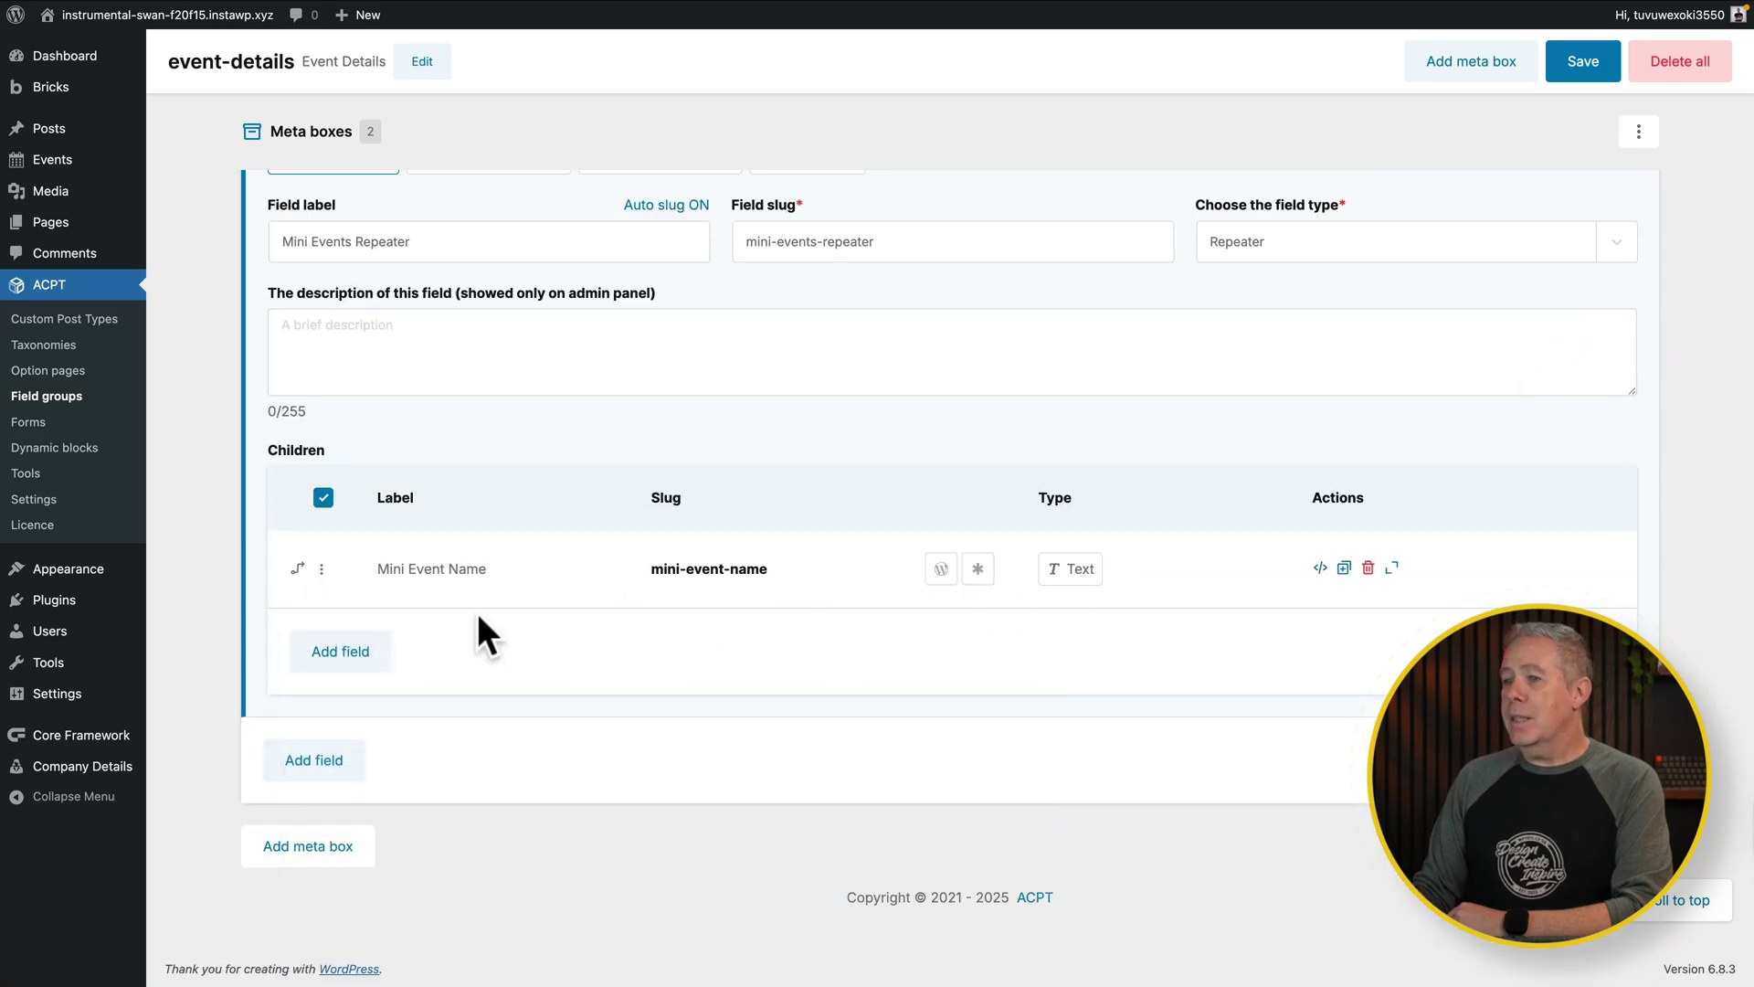
# Add a Mini Event Date child field of type Date and collapse it.
pyautogui.click(318, 653)
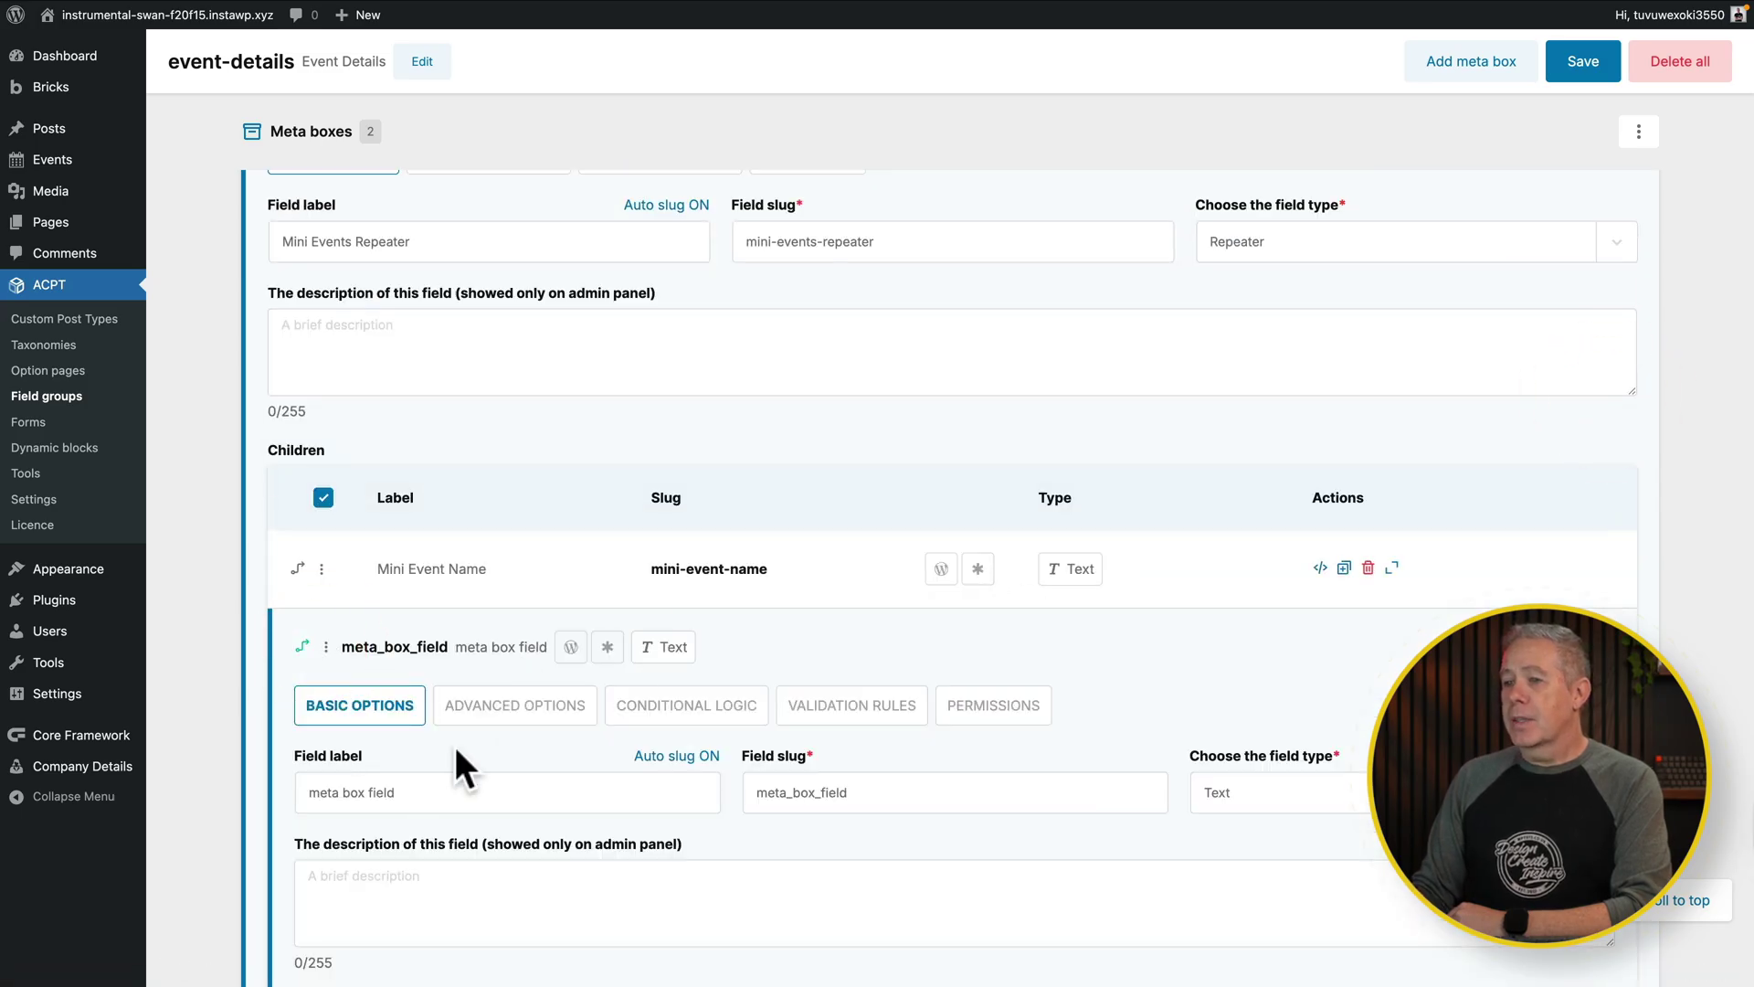
pyautogui.click(398, 793)
pyautogui.write('Mini Event Date')
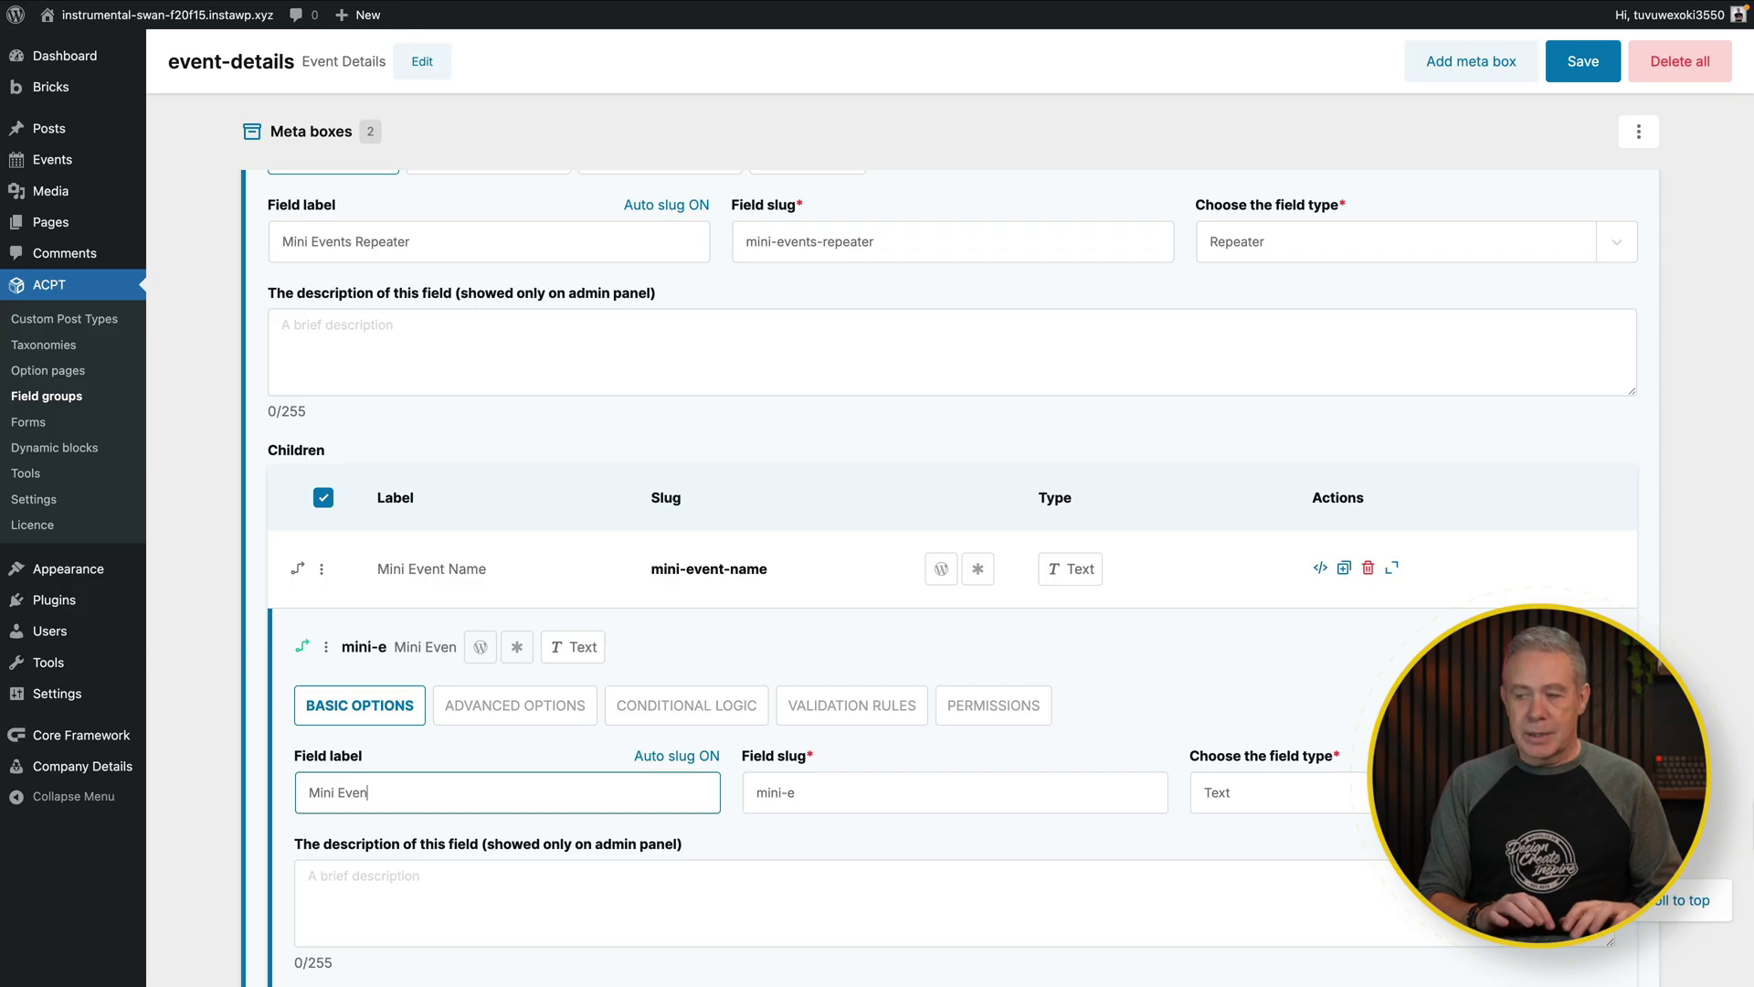
pyautogui.click(1257, 793)
pyautogui.scroll(-6, 1257, 793)
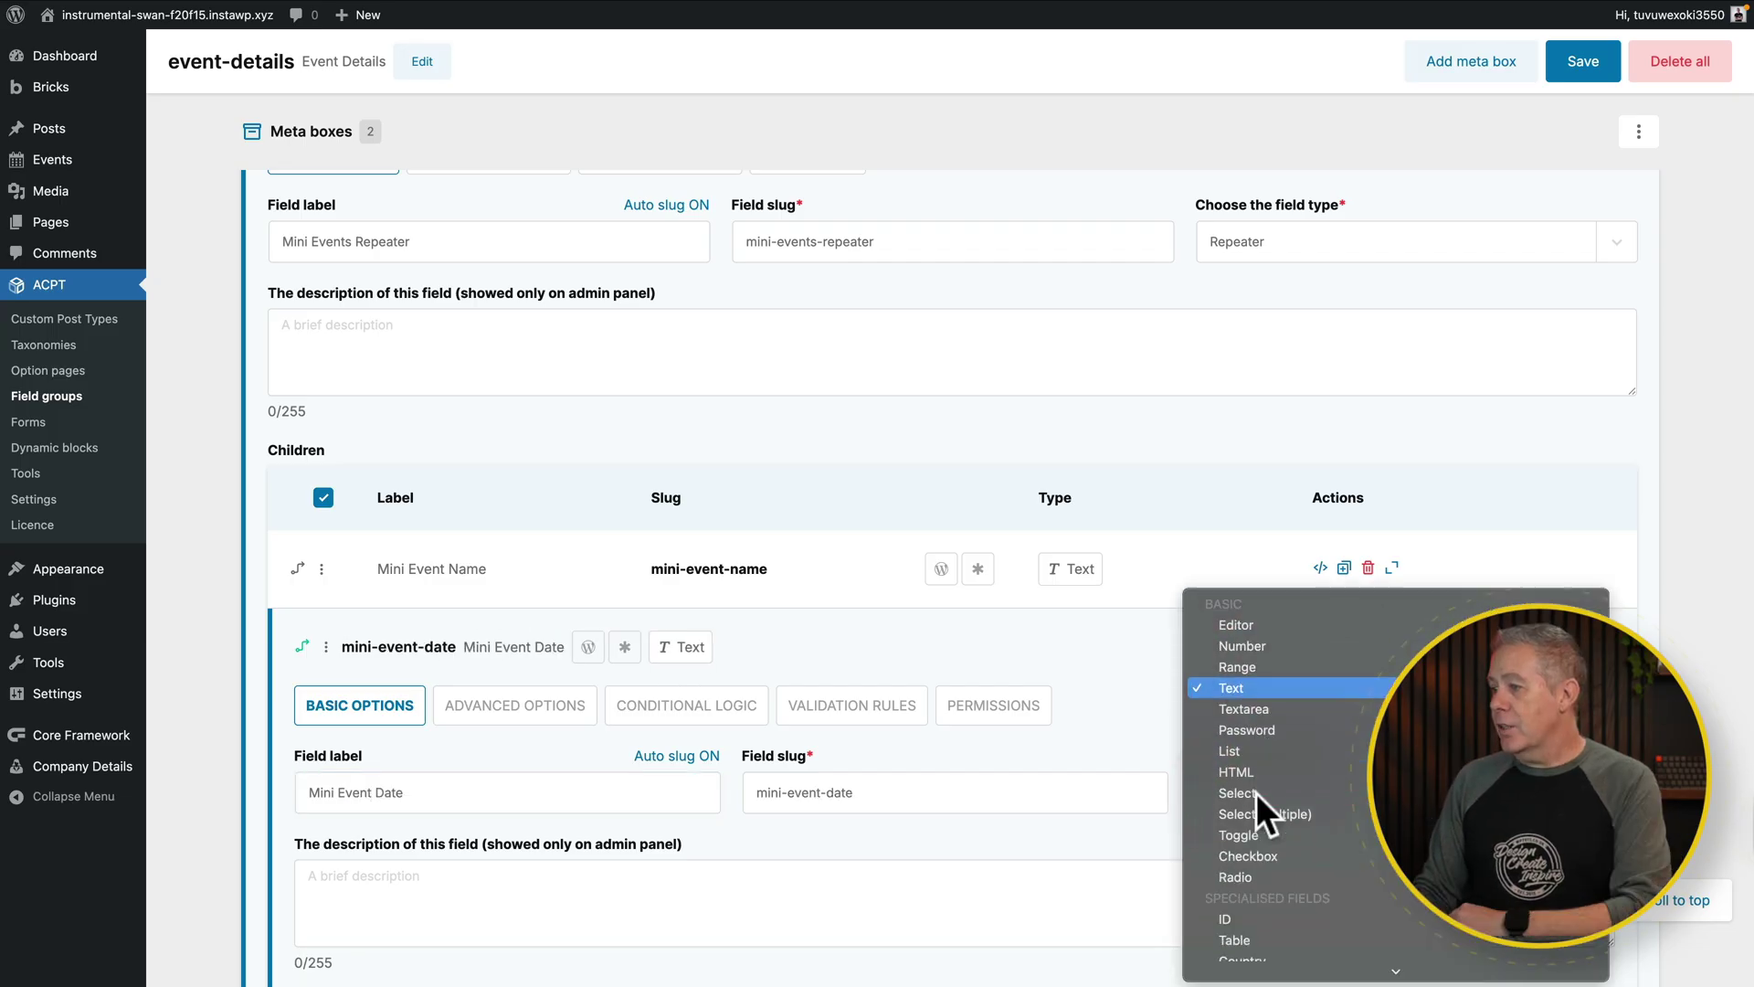
pyautogui.click(1237, 792)
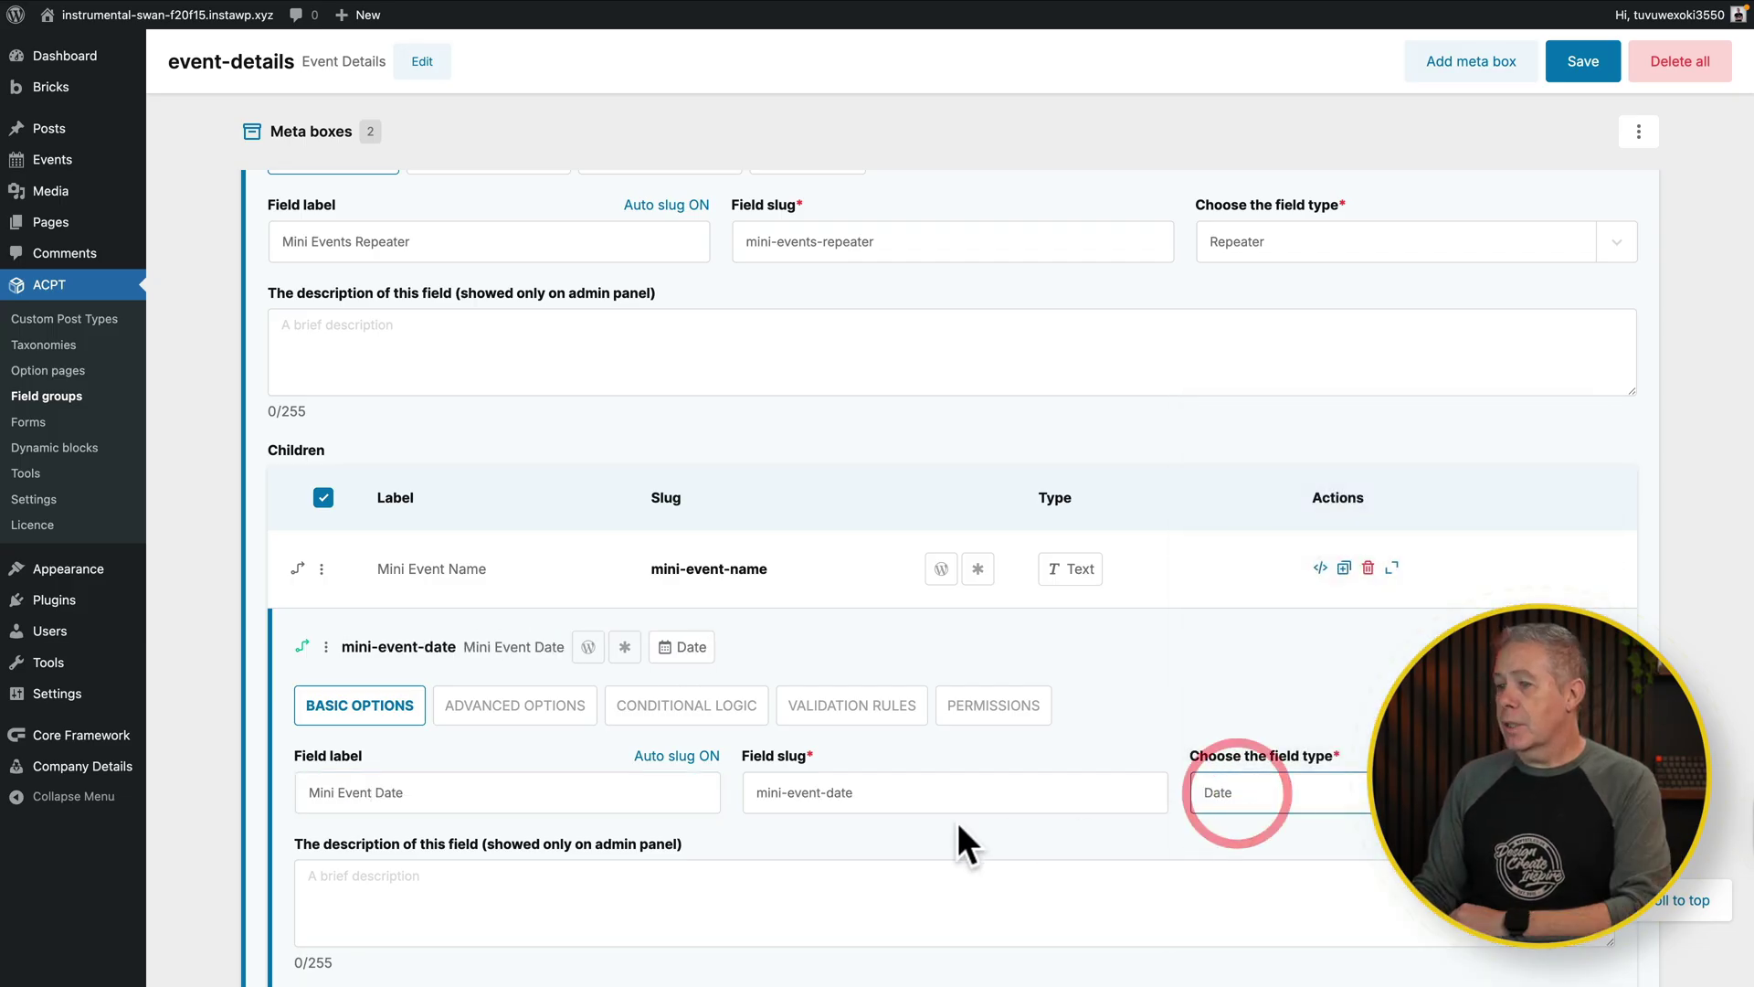
pyautogui.scroll(-1, 958, 822)
pyautogui.scroll(-4, 958, 822)
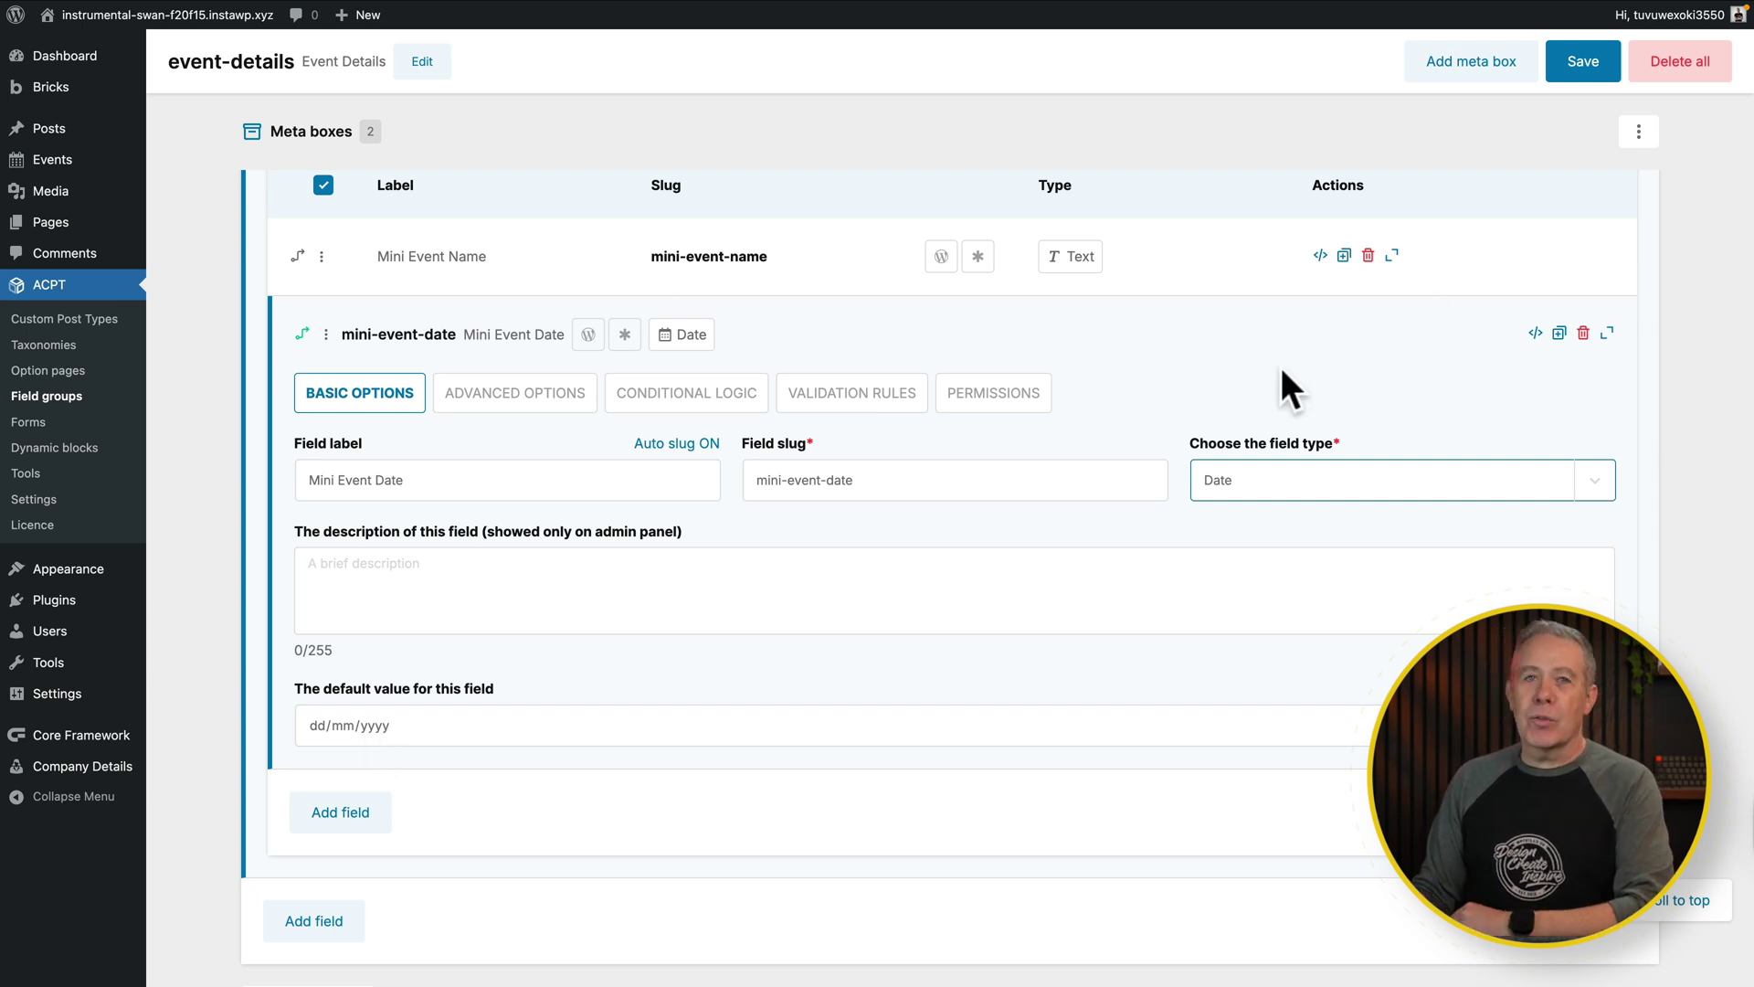
pyautogui.click(1607, 329)
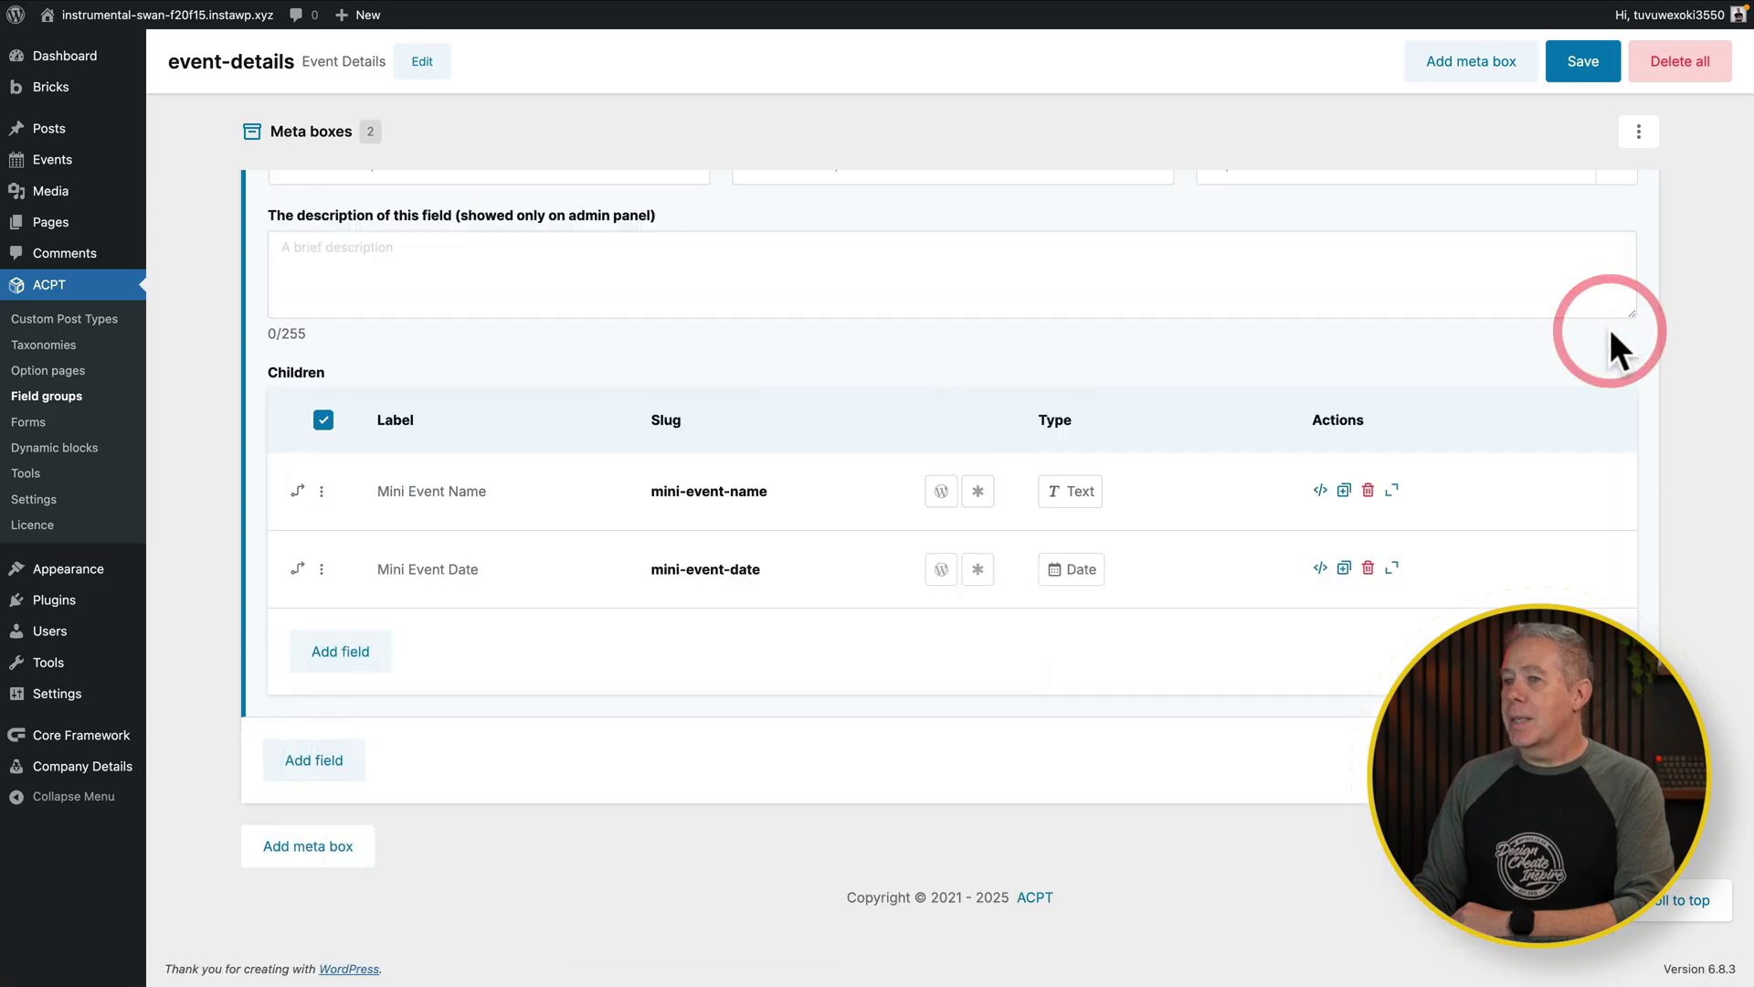
# Add a Mini Event Time child field of type Time, then add another child for the price.
pyautogui.click(351, 652)
pyautogui.write('Mini Event Time')
pyautogui.click(1281, 798)
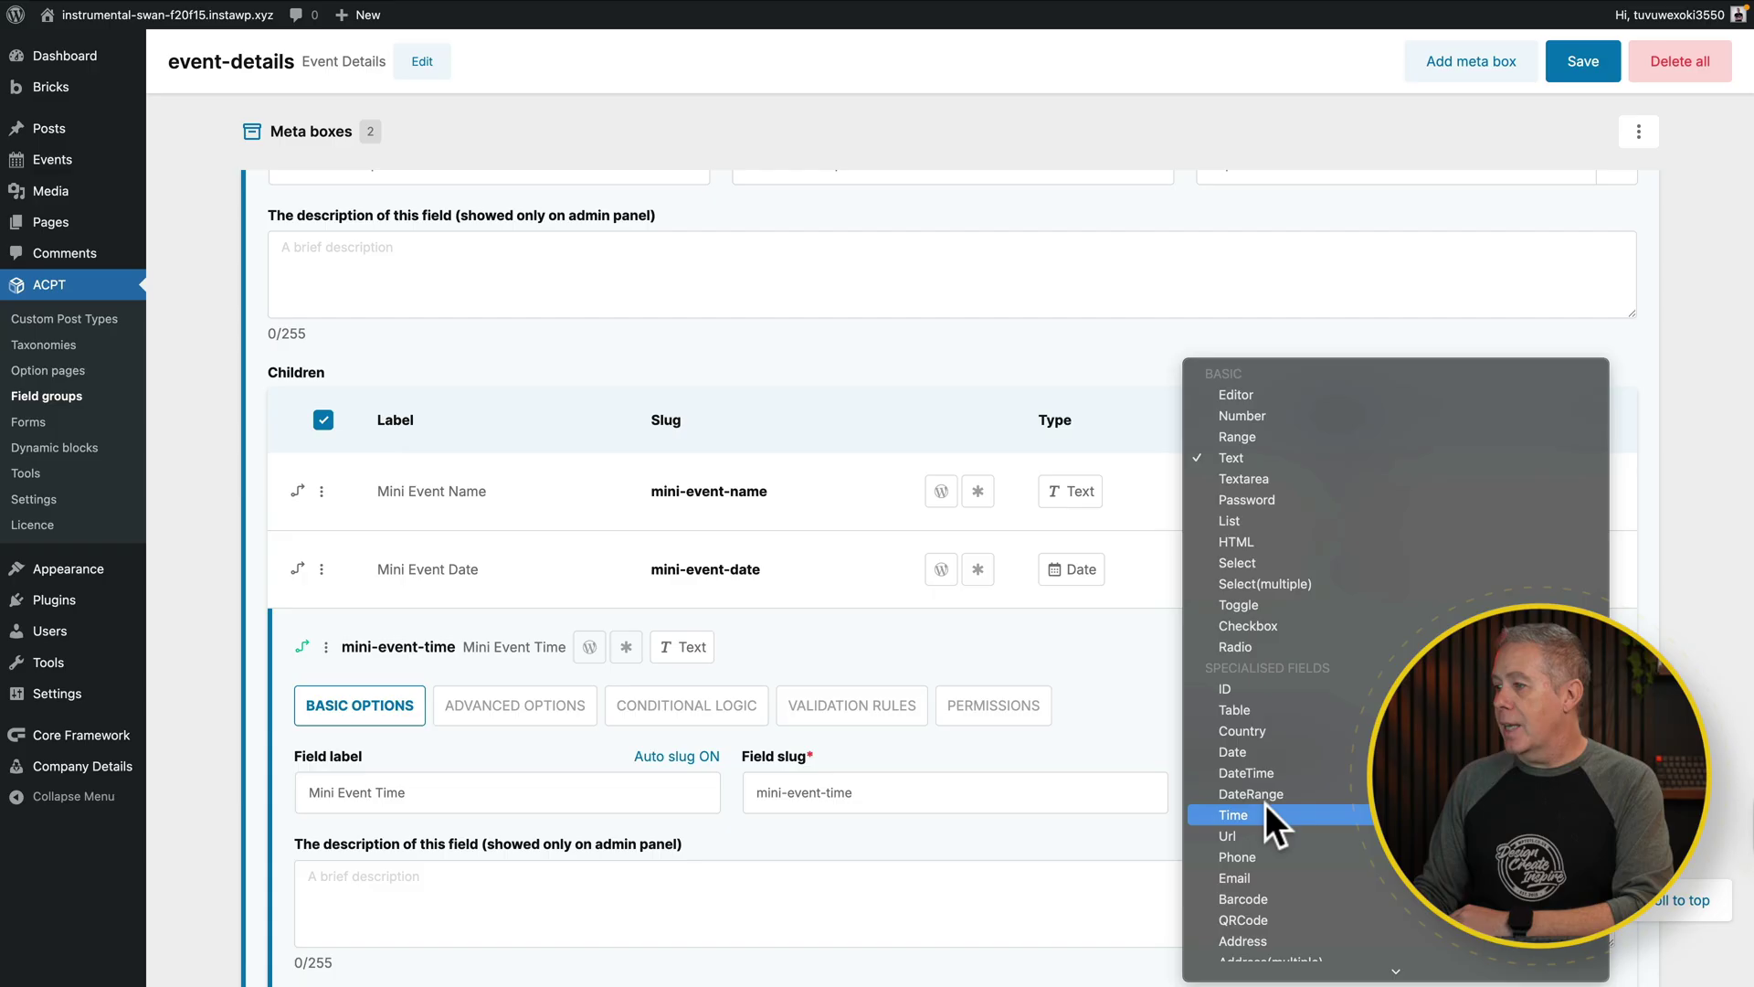
pyautogui.click(1264, 804)
pyautogui.click(1604, 594)
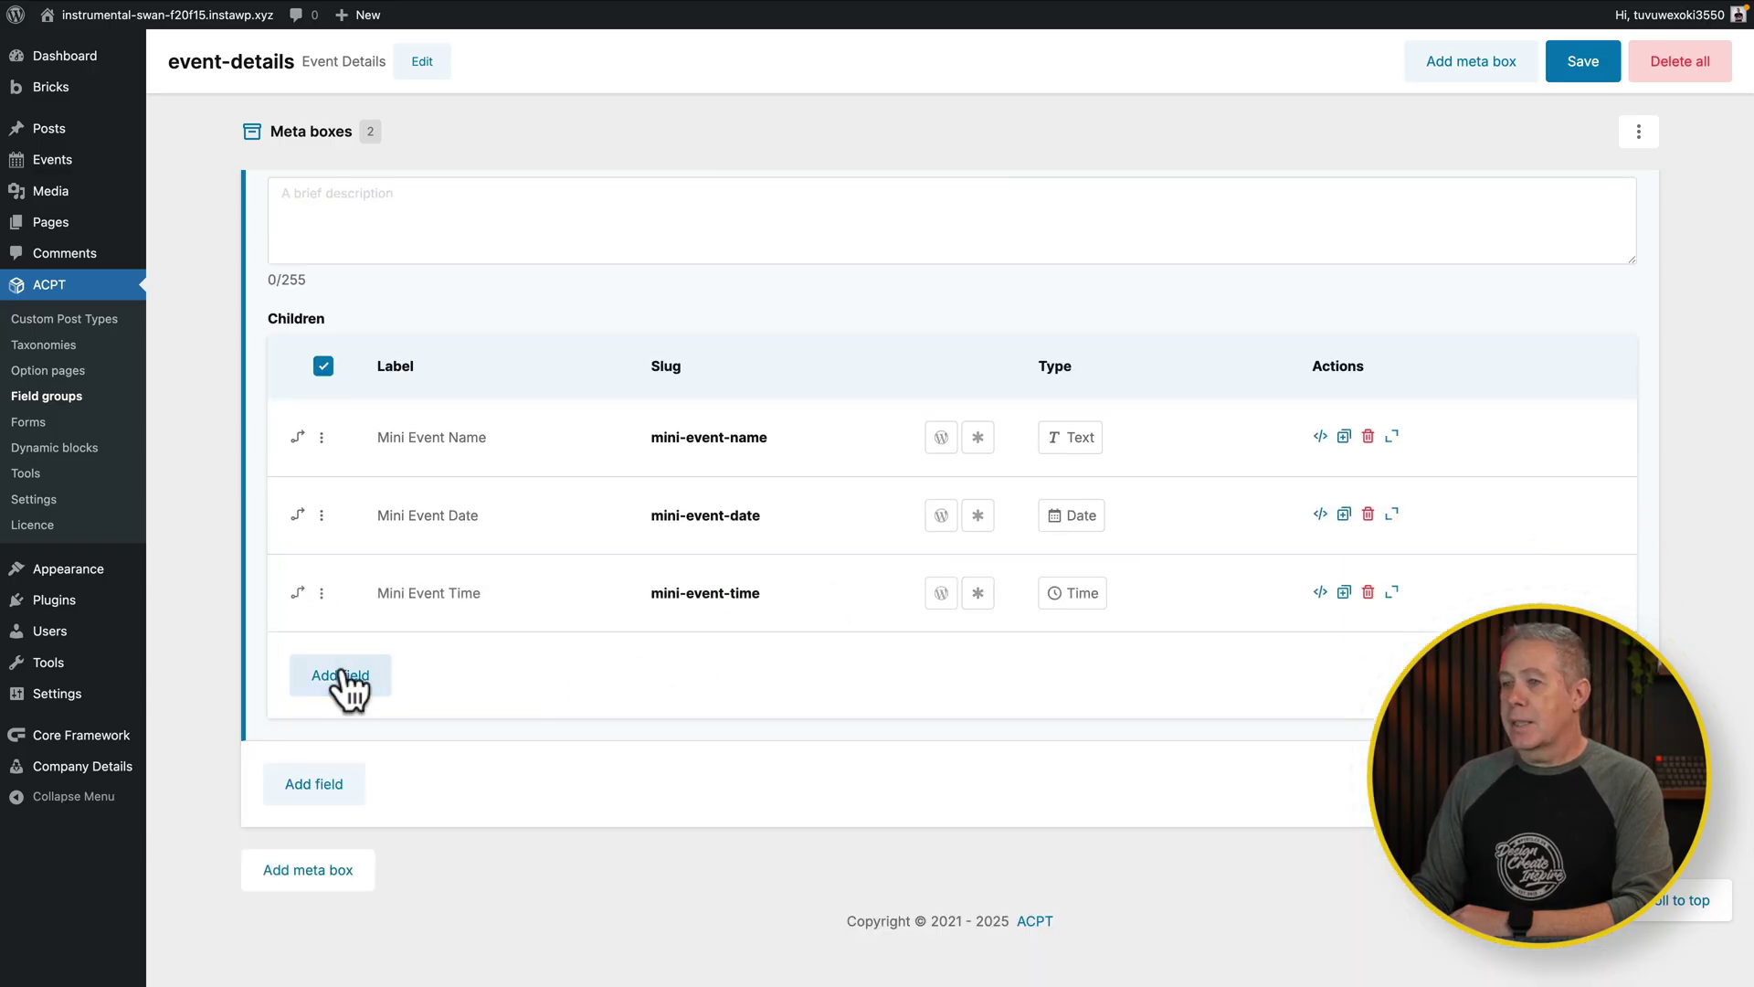
pyautogui.click(345, 673)
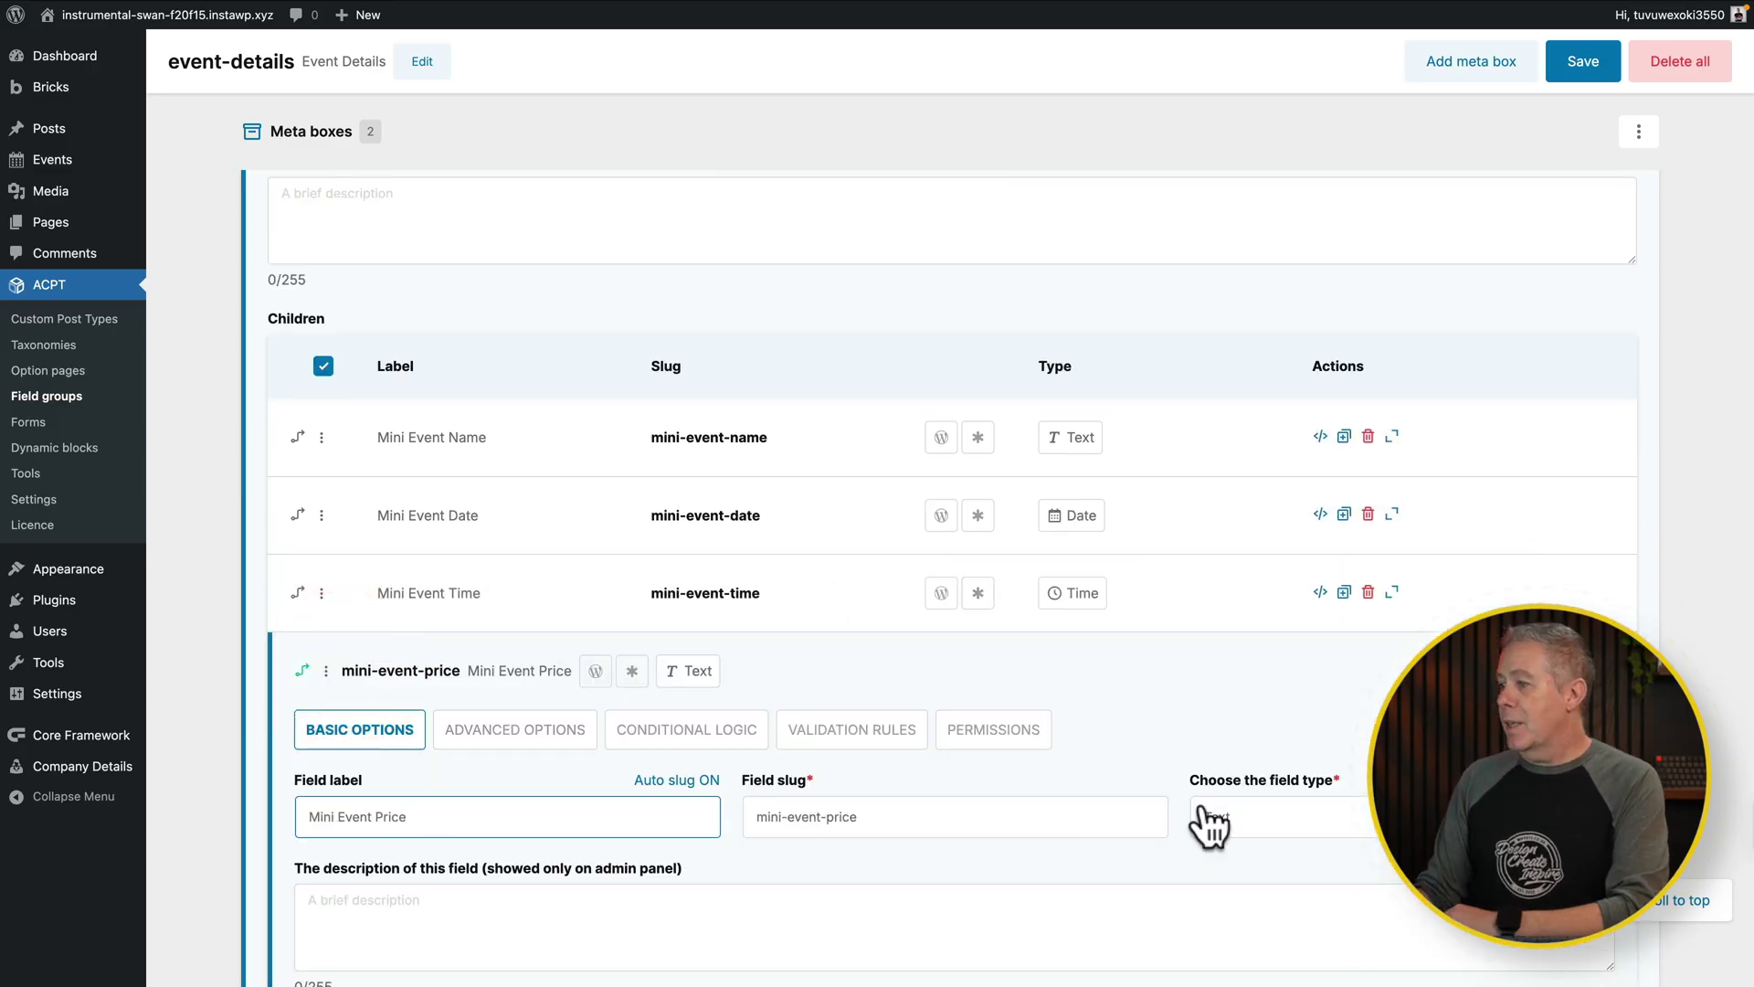
# Make Mini Event Price a Number field and collapse it.
pyautogui.click(1292, 819)
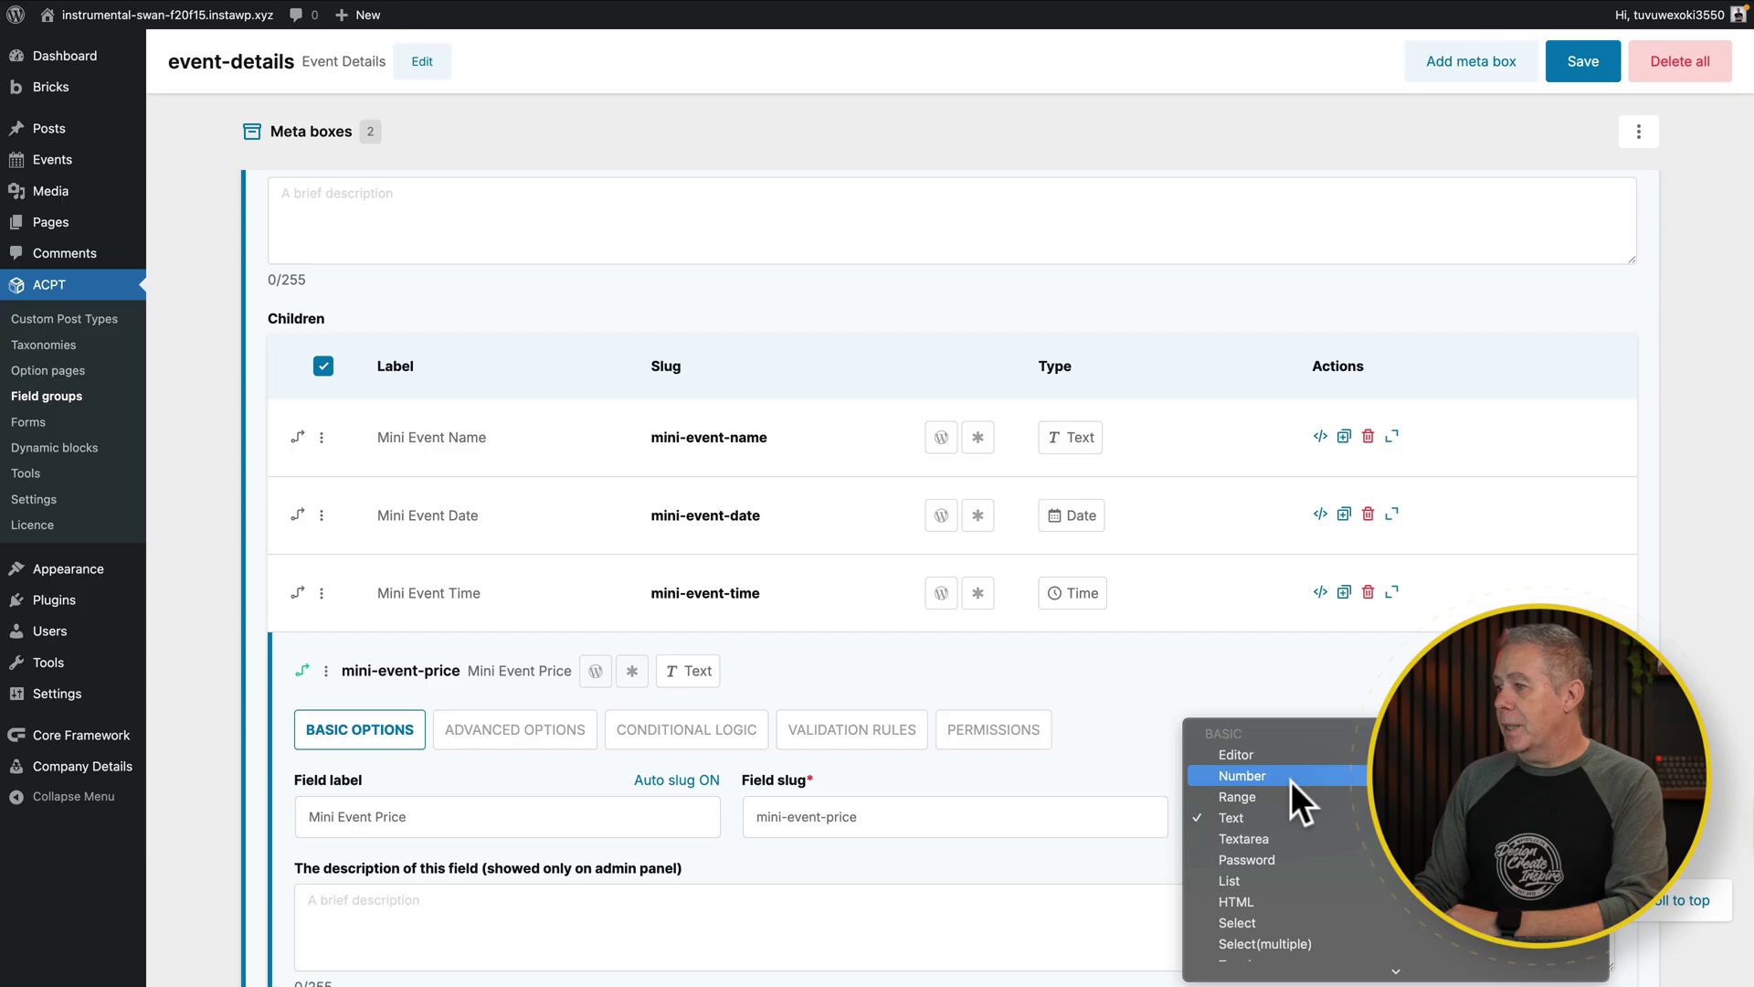
pyautogui.click(1291, 777)
pyautogui.scroll(-5, 1003, 878)
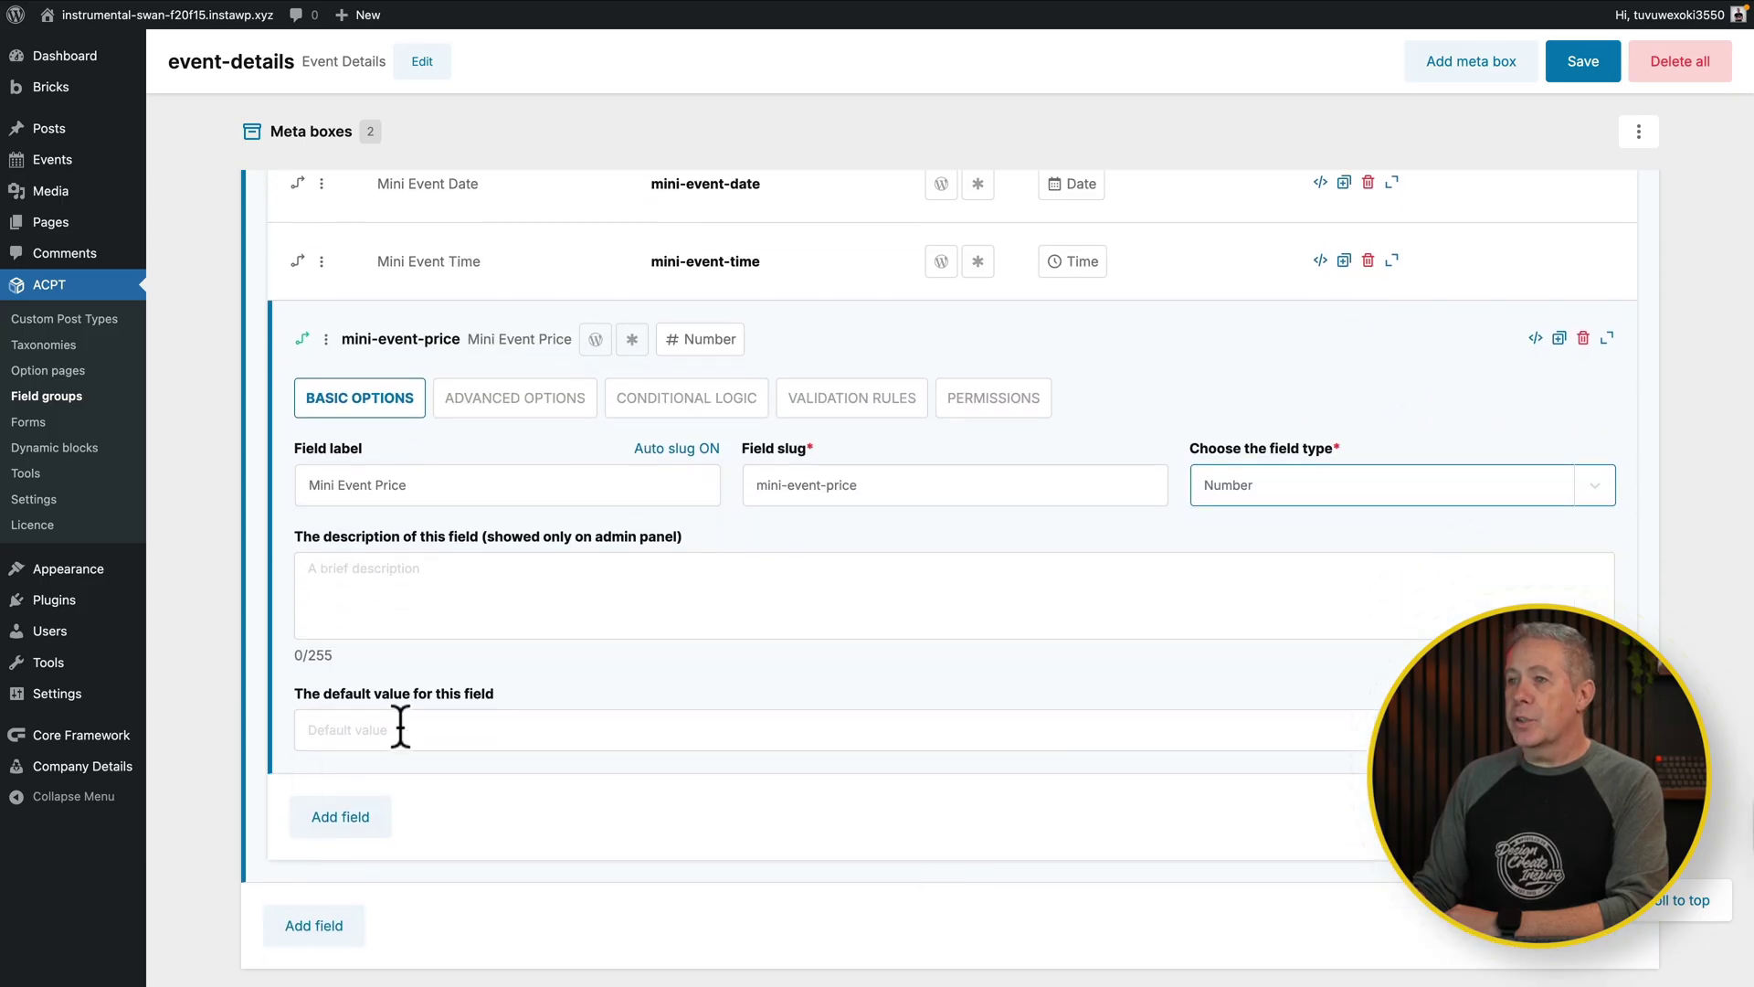
pyautogui.scroll(1, 400, 727)
pyautogui.click(1607, 374)
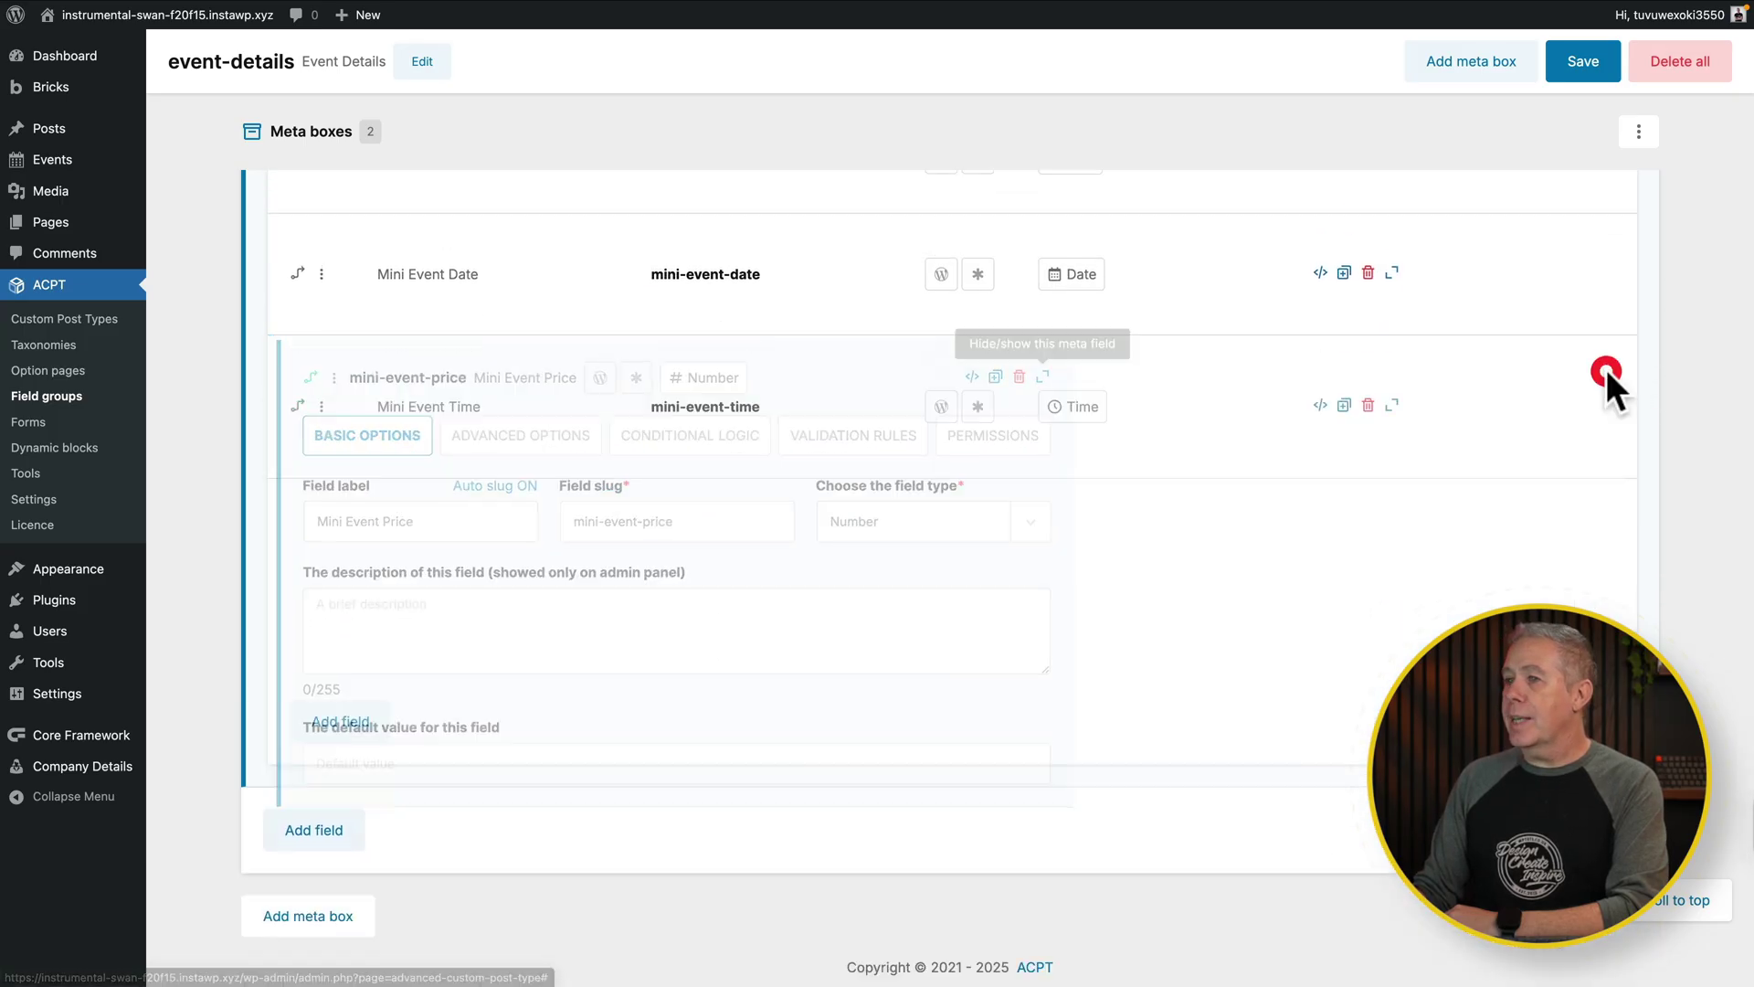
# Add a Mini Event URL child field of type Url to the repeater.
pyautogui.click(333, 649)
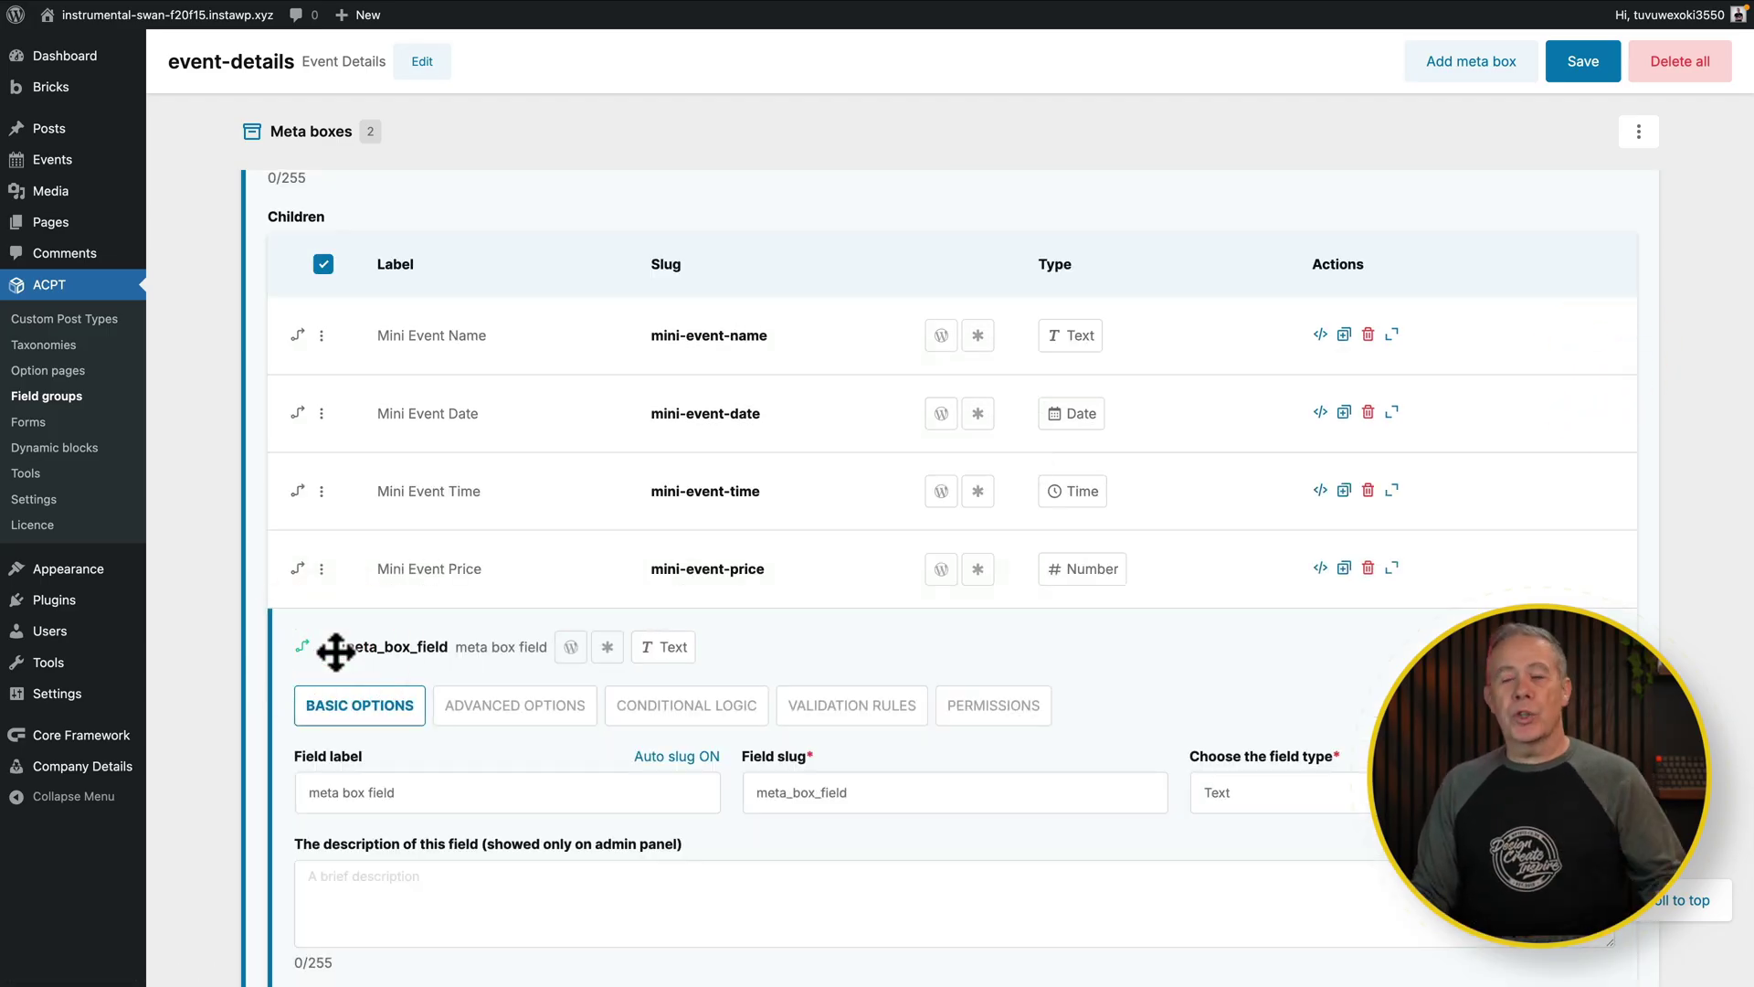
pyautogui.click(553, 791)
pyautogui.tripleClick(553, 791)
pyautogui.press('BackSpace')
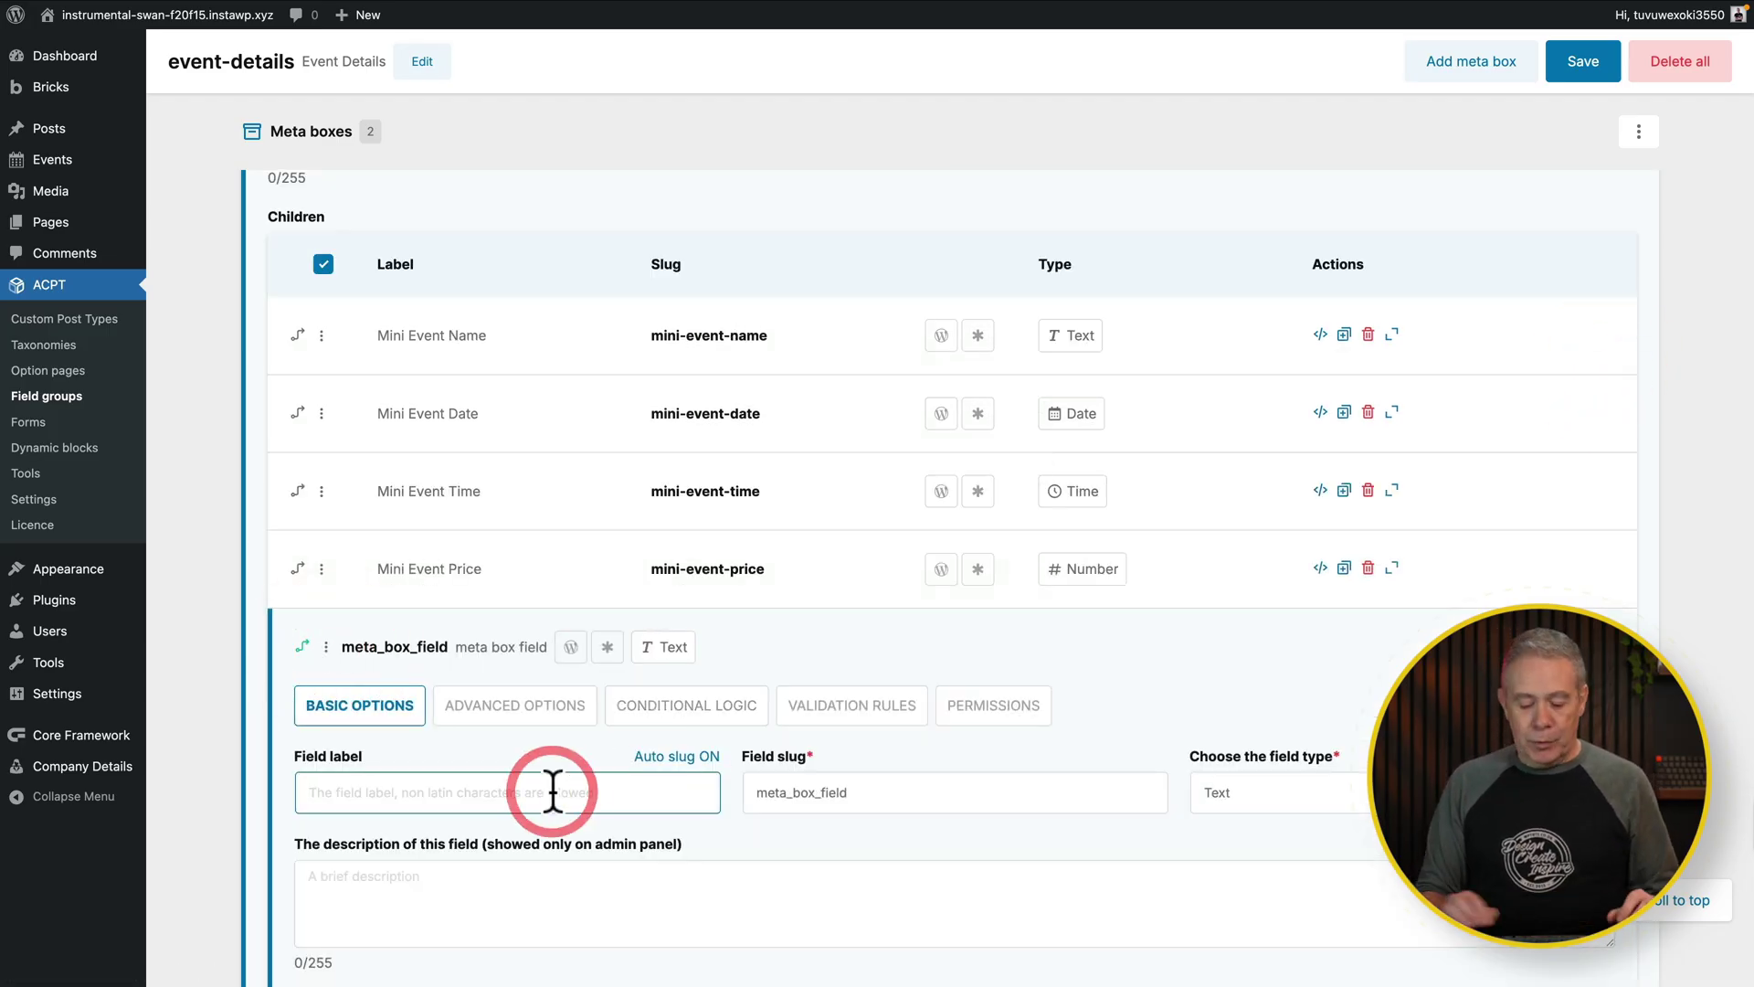
pyautogui.write('Mini Event URL')
pyautogui.click(1214, 791)
pyautogui.scroll(-10, 1264, 798)
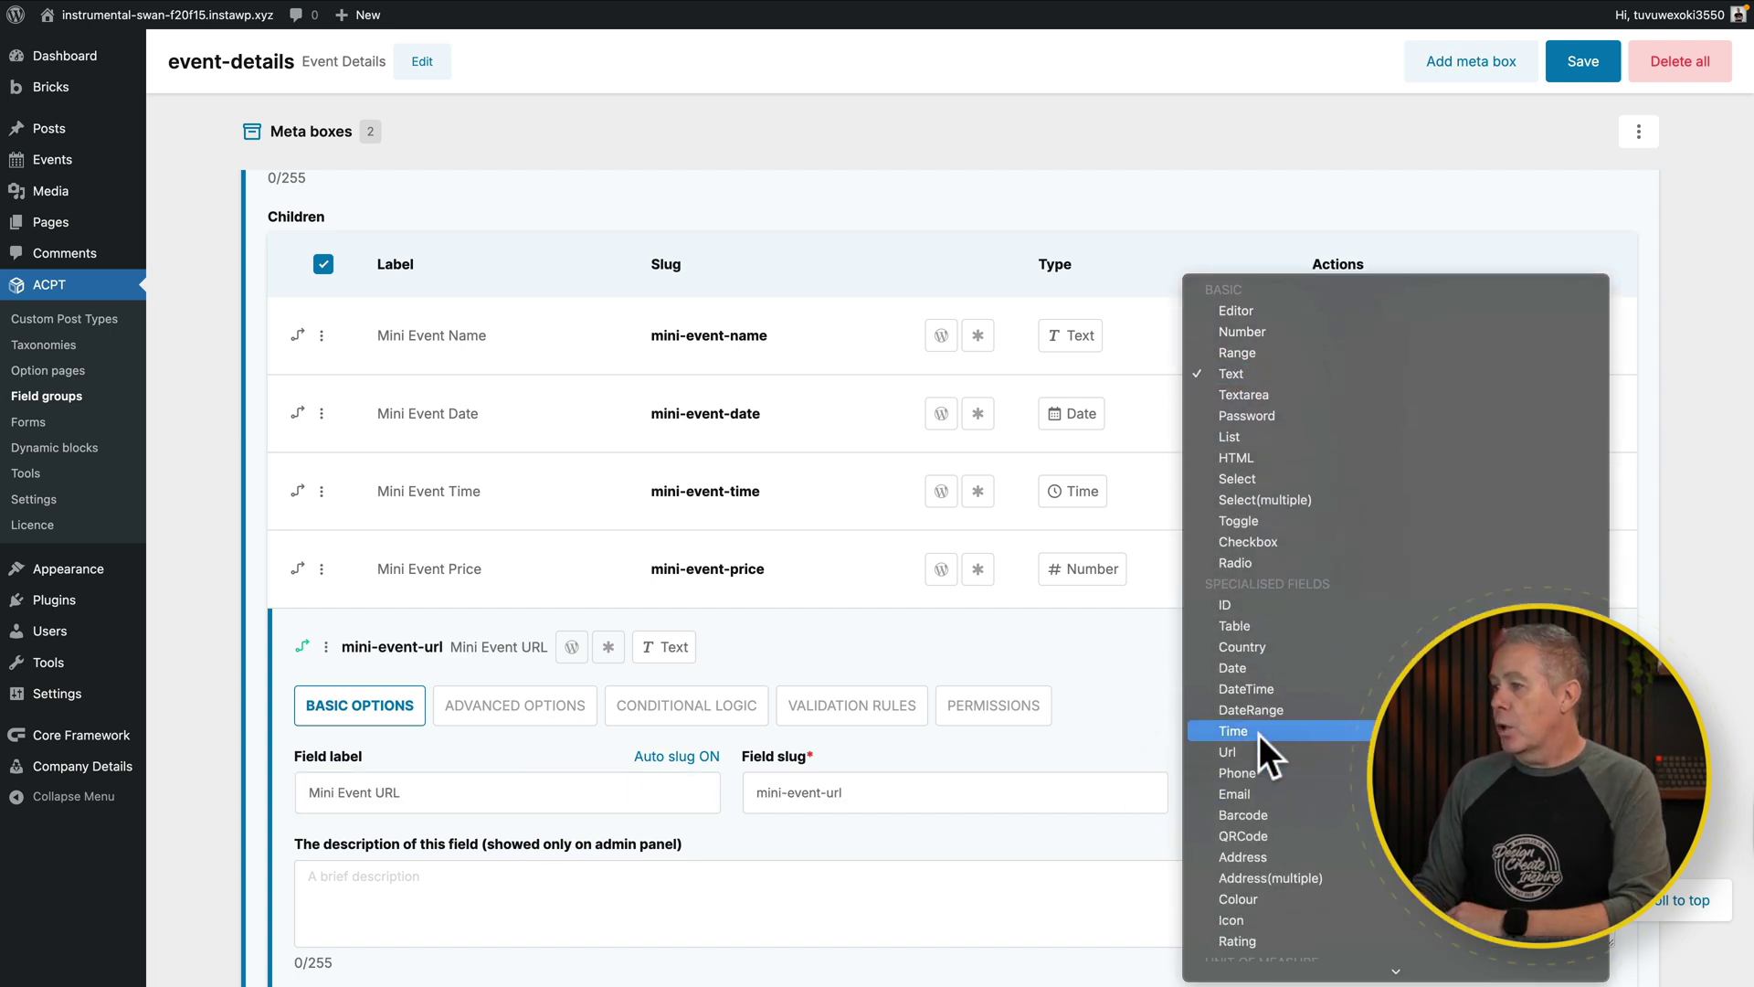
pyautogui.click(1259, 751)
pyautogui.scroll(-1, 1005, 822)
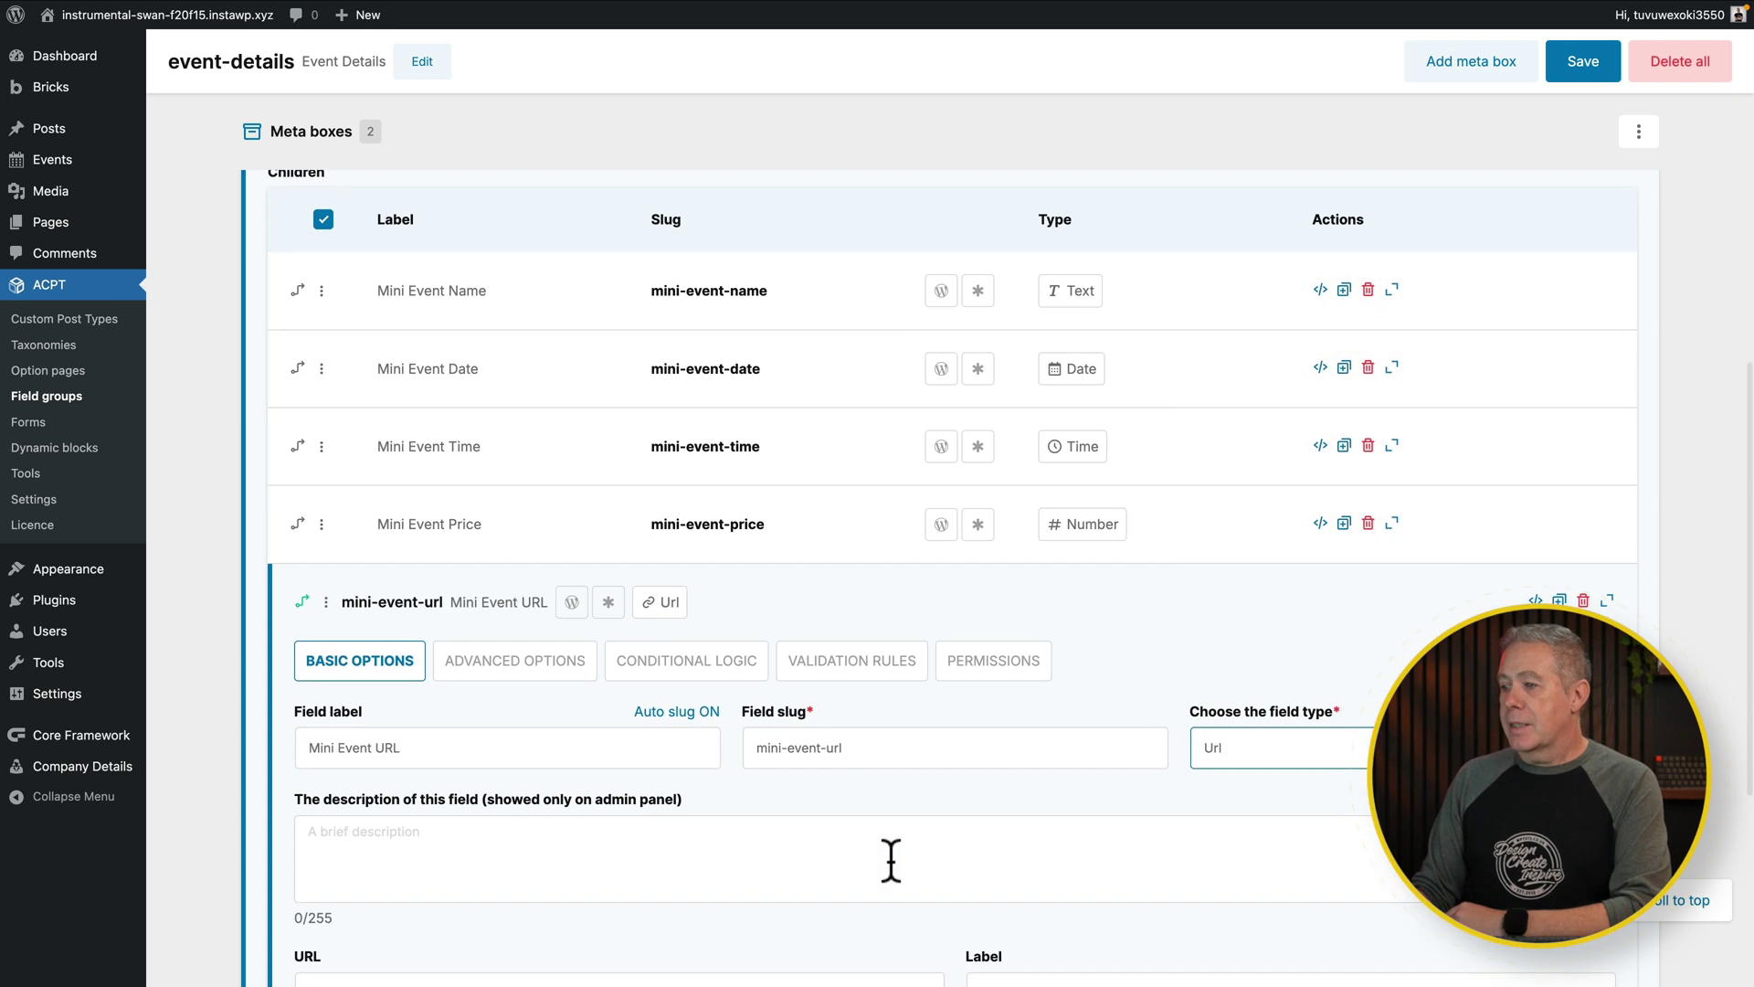
pyautogui.scroll(-3, 877, 859)
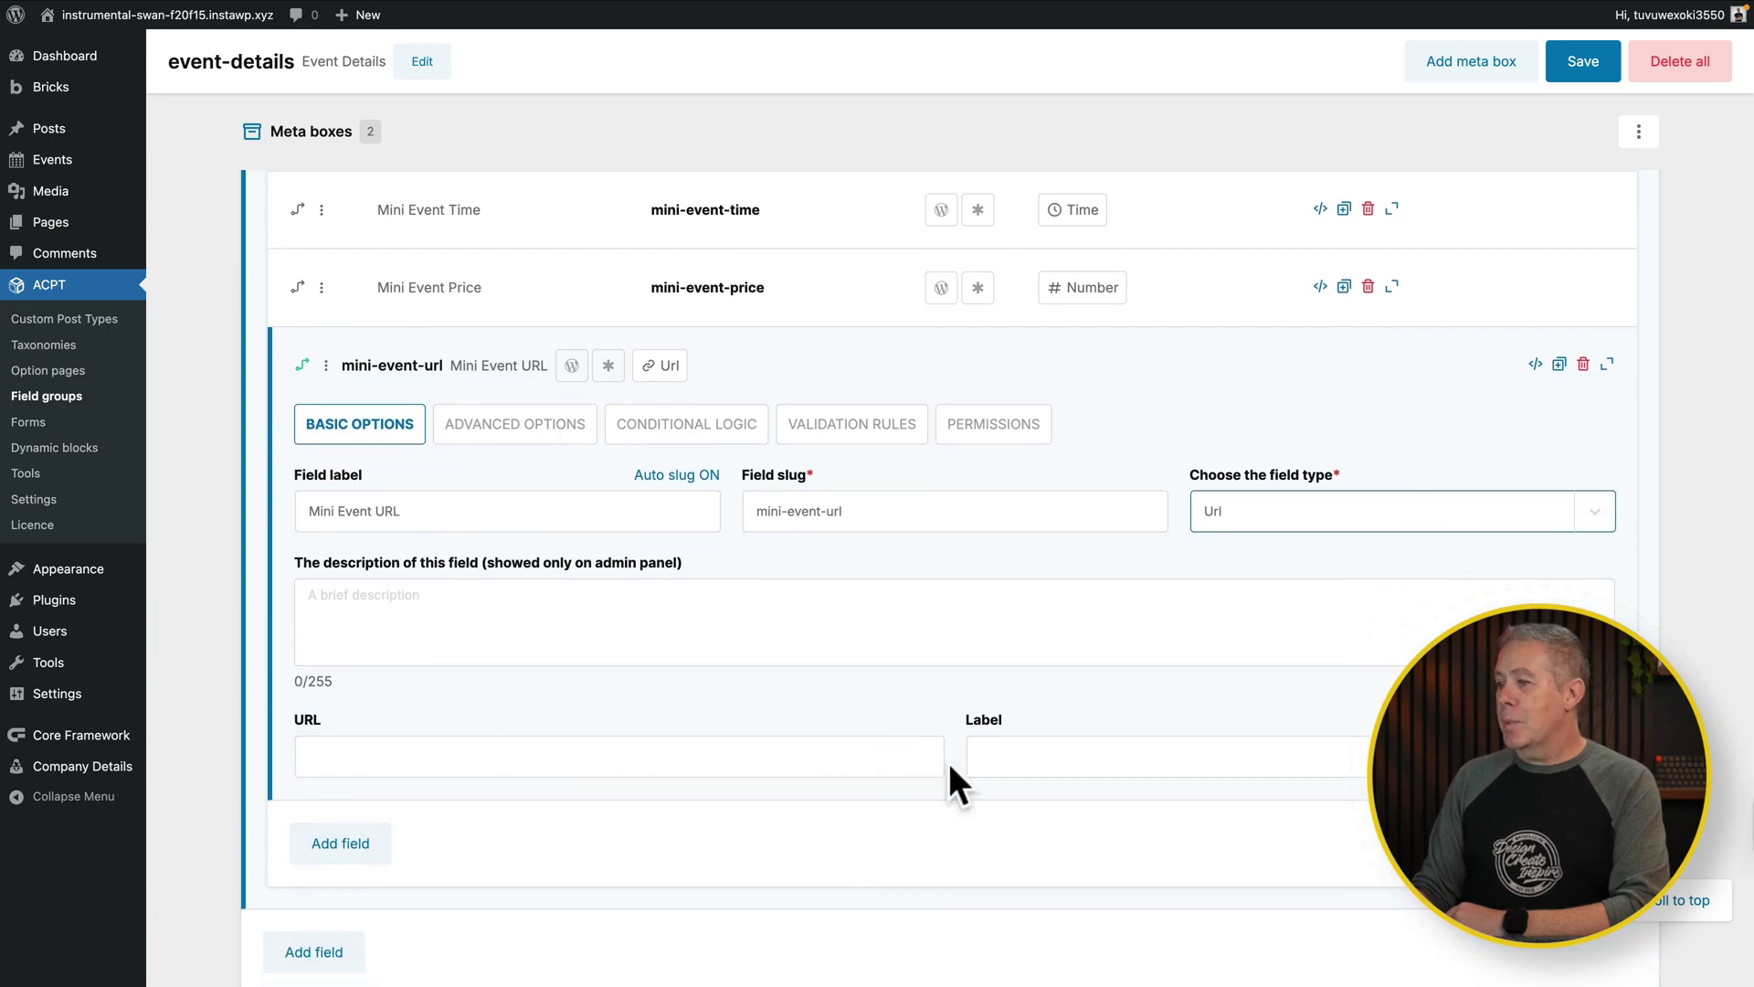
pyautogui.scroll(1, 902, 767)
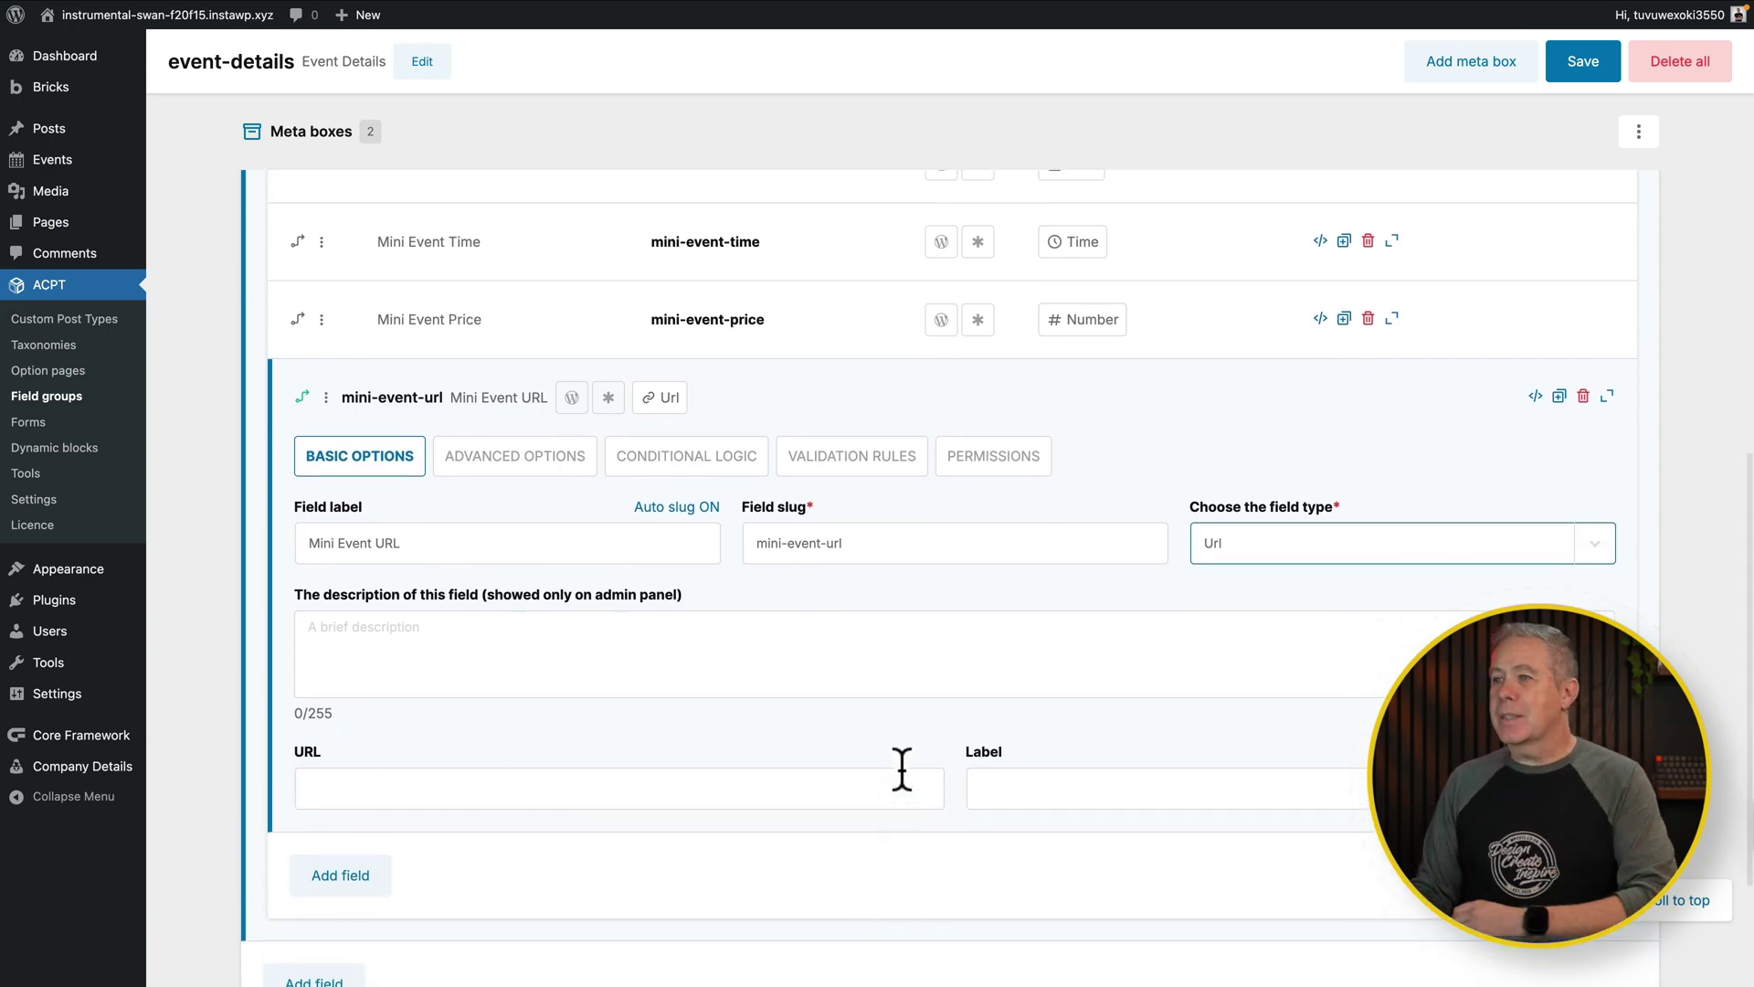
pyautogui.click(533, 471)
# In Mini Event URL's advanced options, keep Absolute, set Hide the label to Yes, render as URL.
pyautogui.scroll(-2, 599, 748)
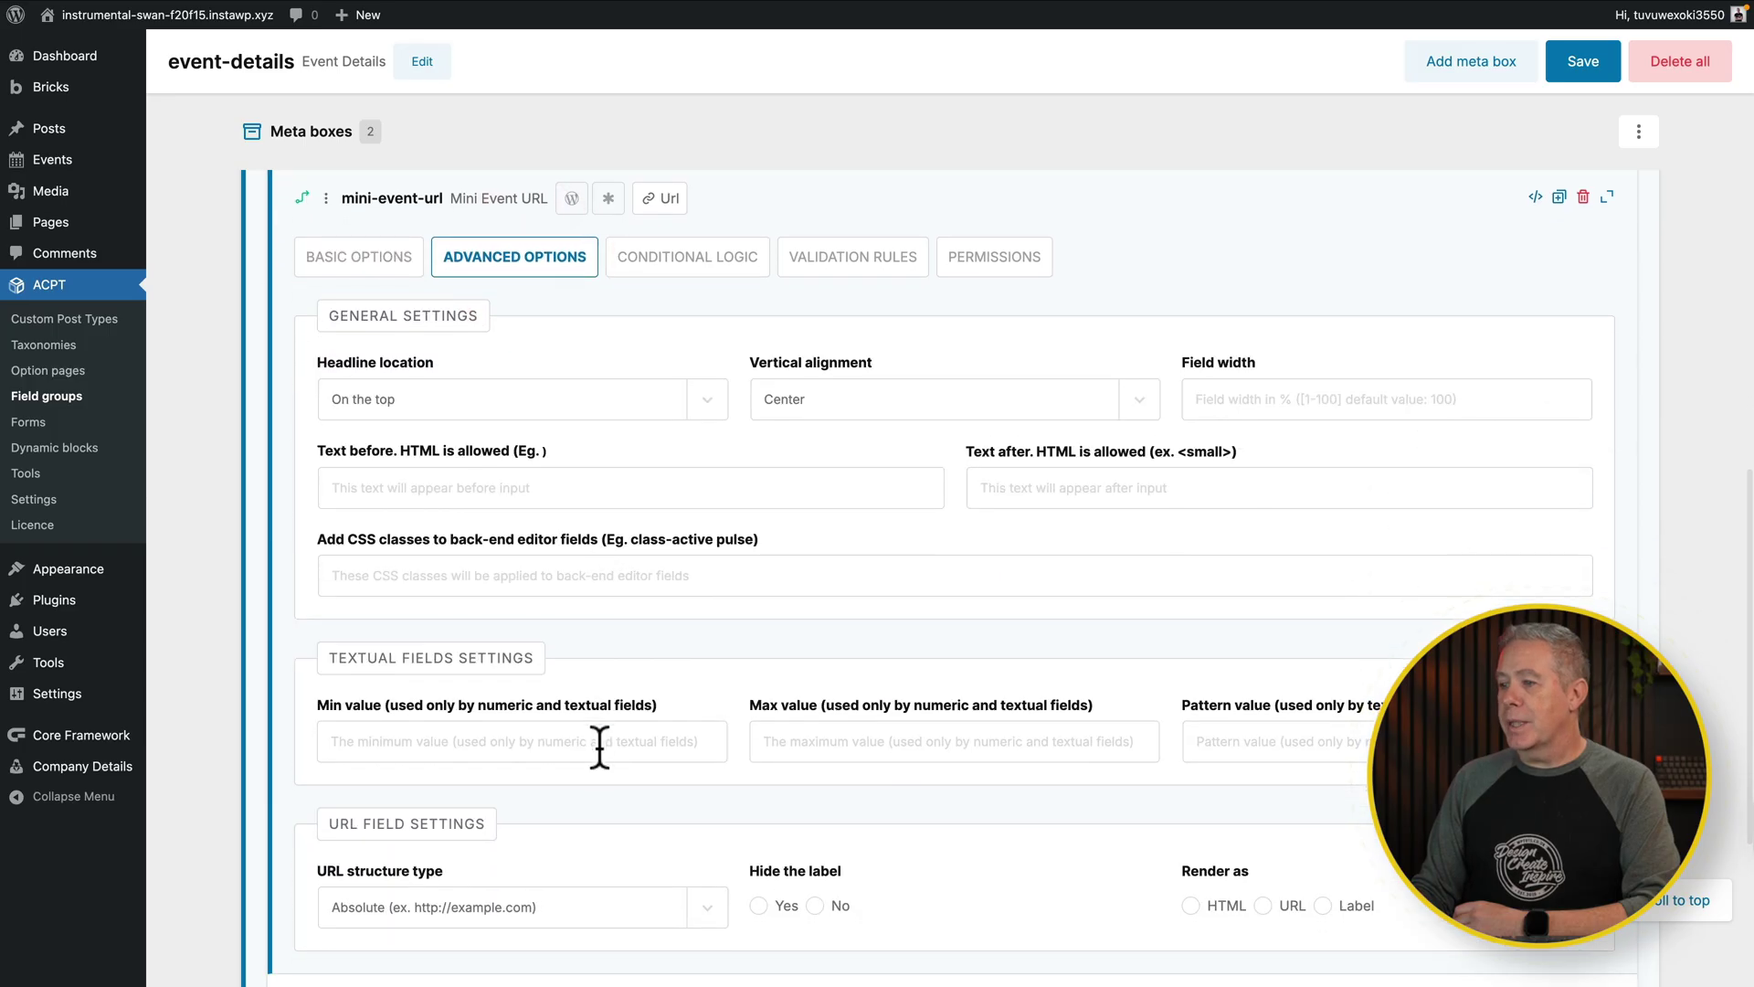
pyautogui.scroll(-3, 600, 746)
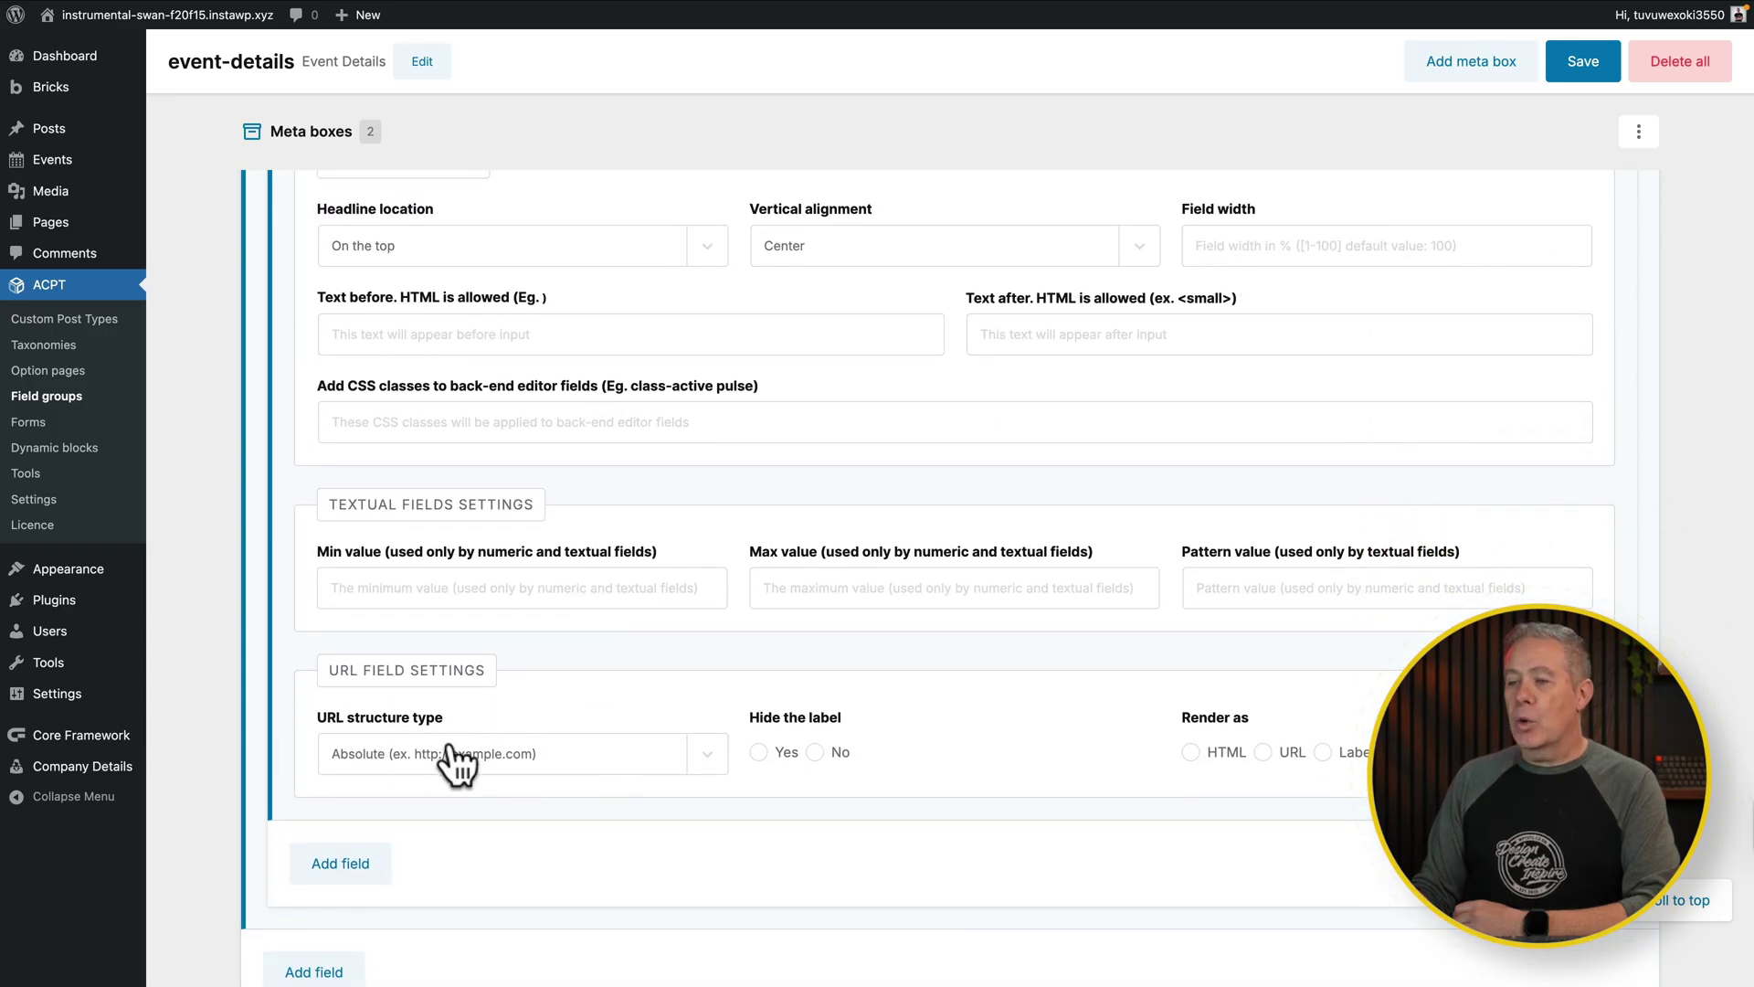
pyautogui.click(454, 758)
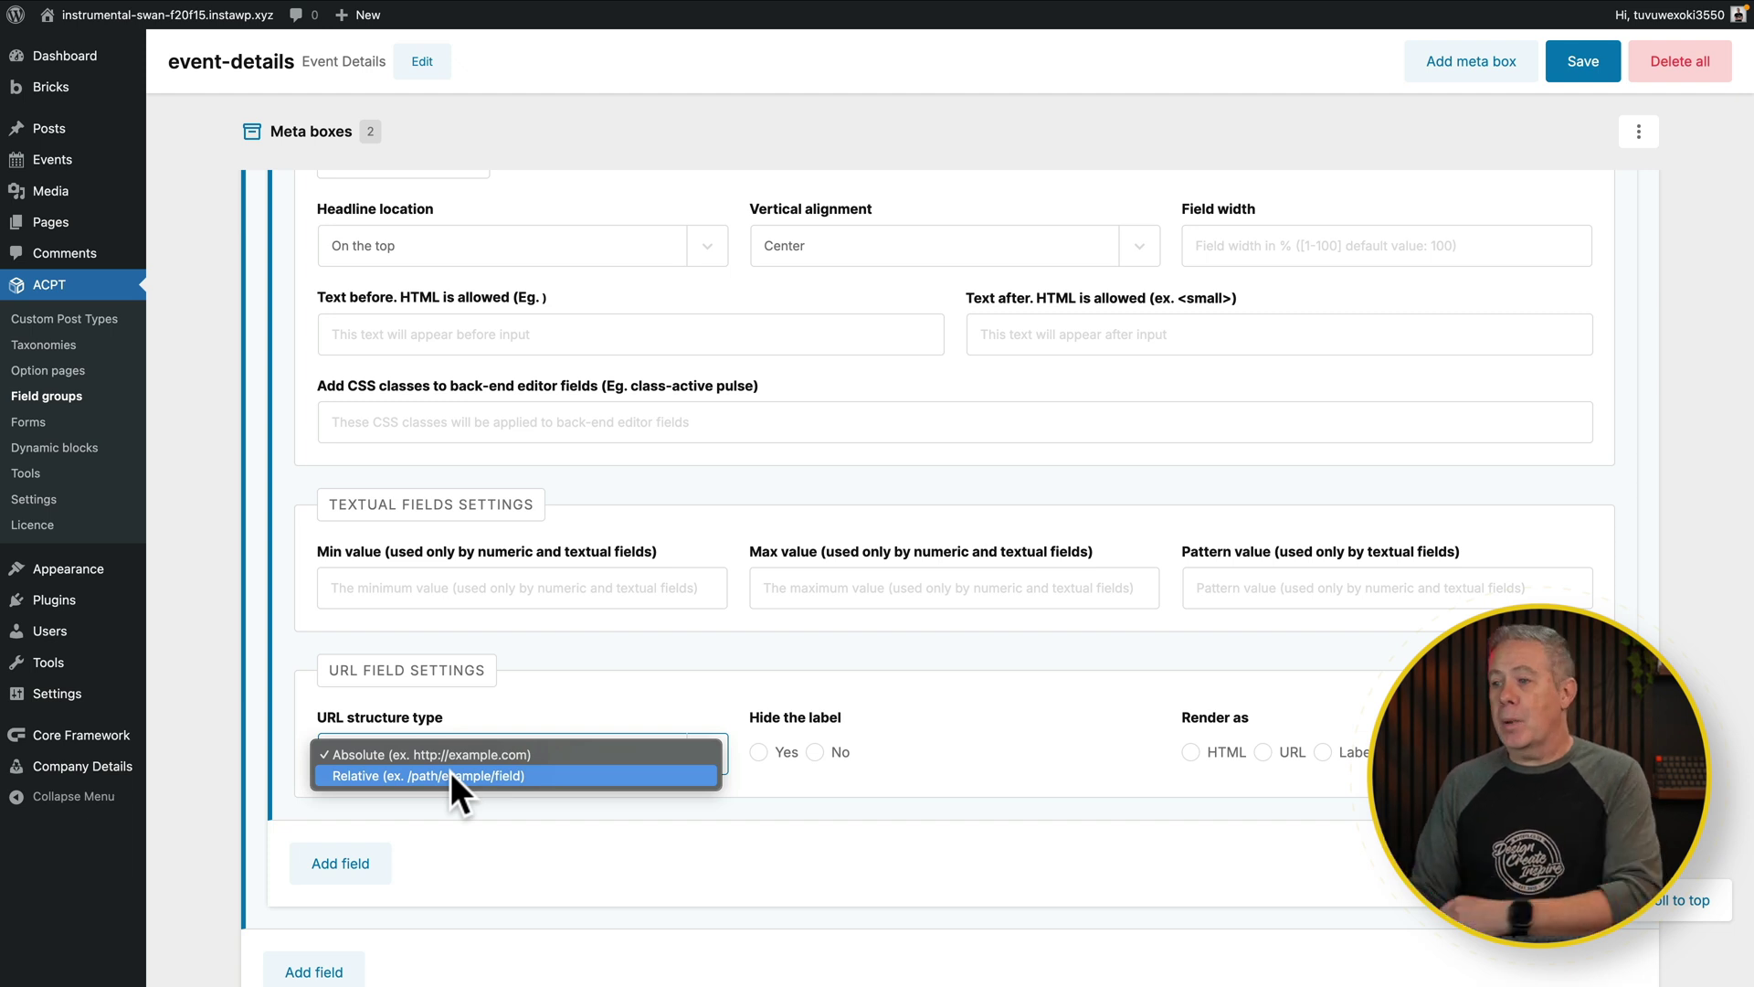
pyautogui.click(535, 705)
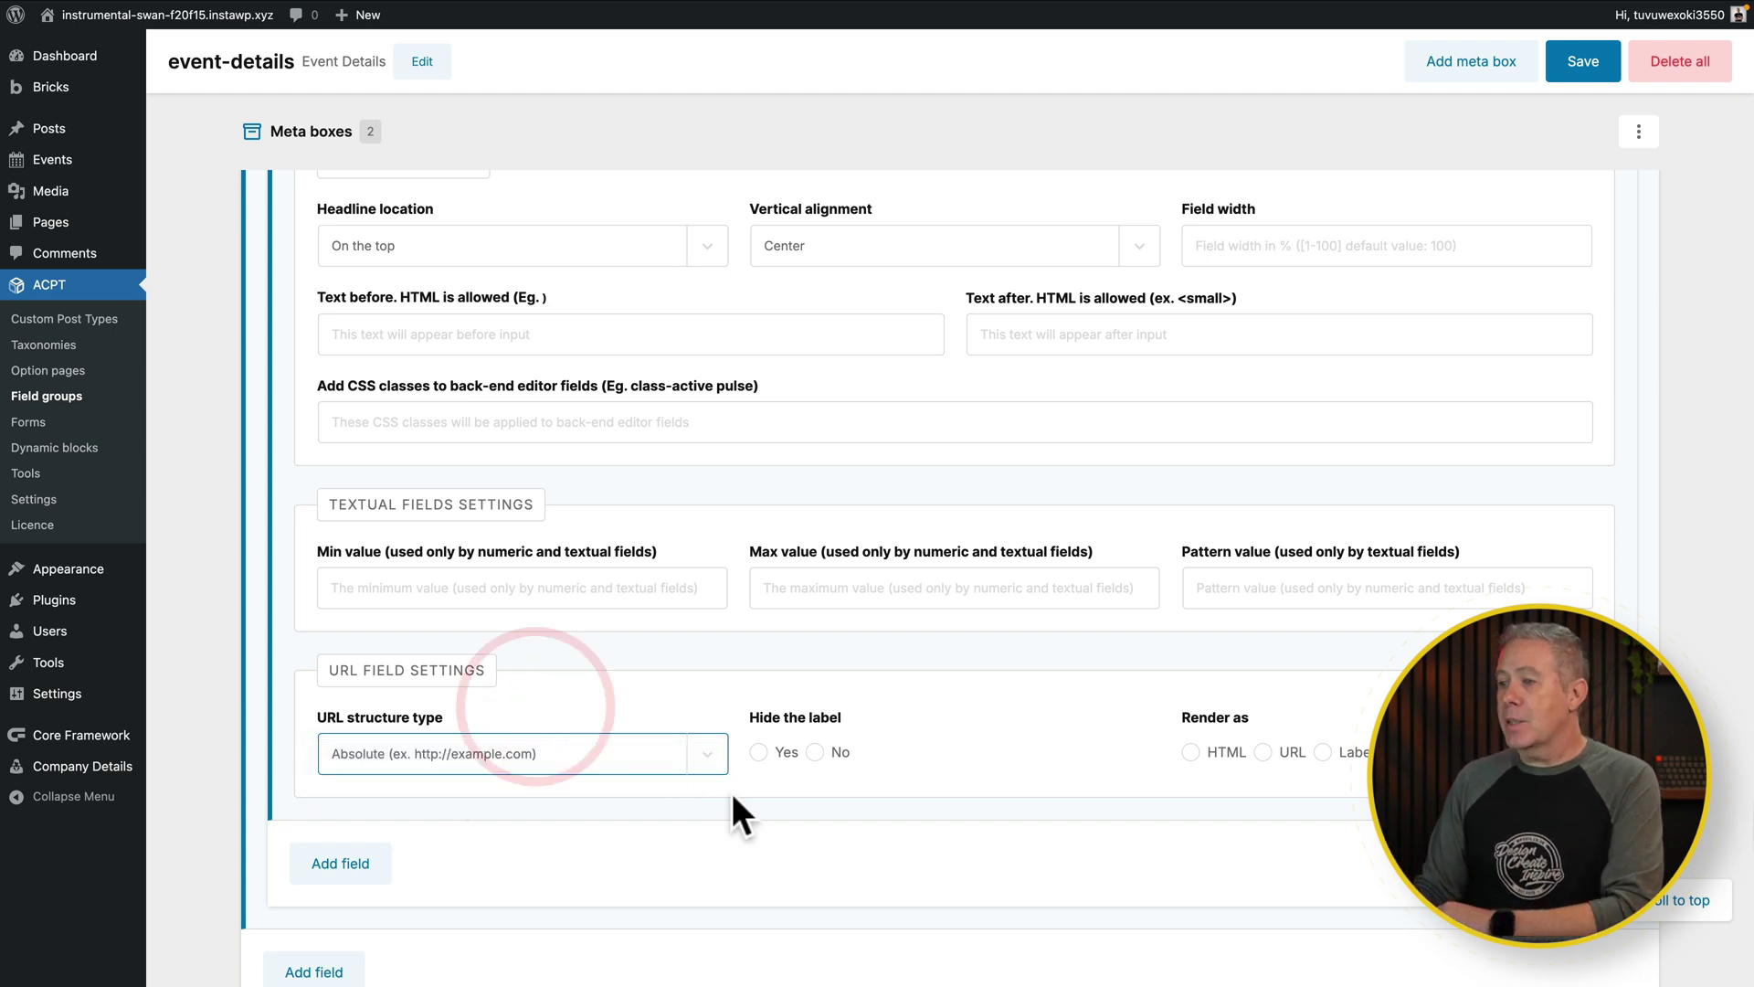
pyautogui.click(758, 752)
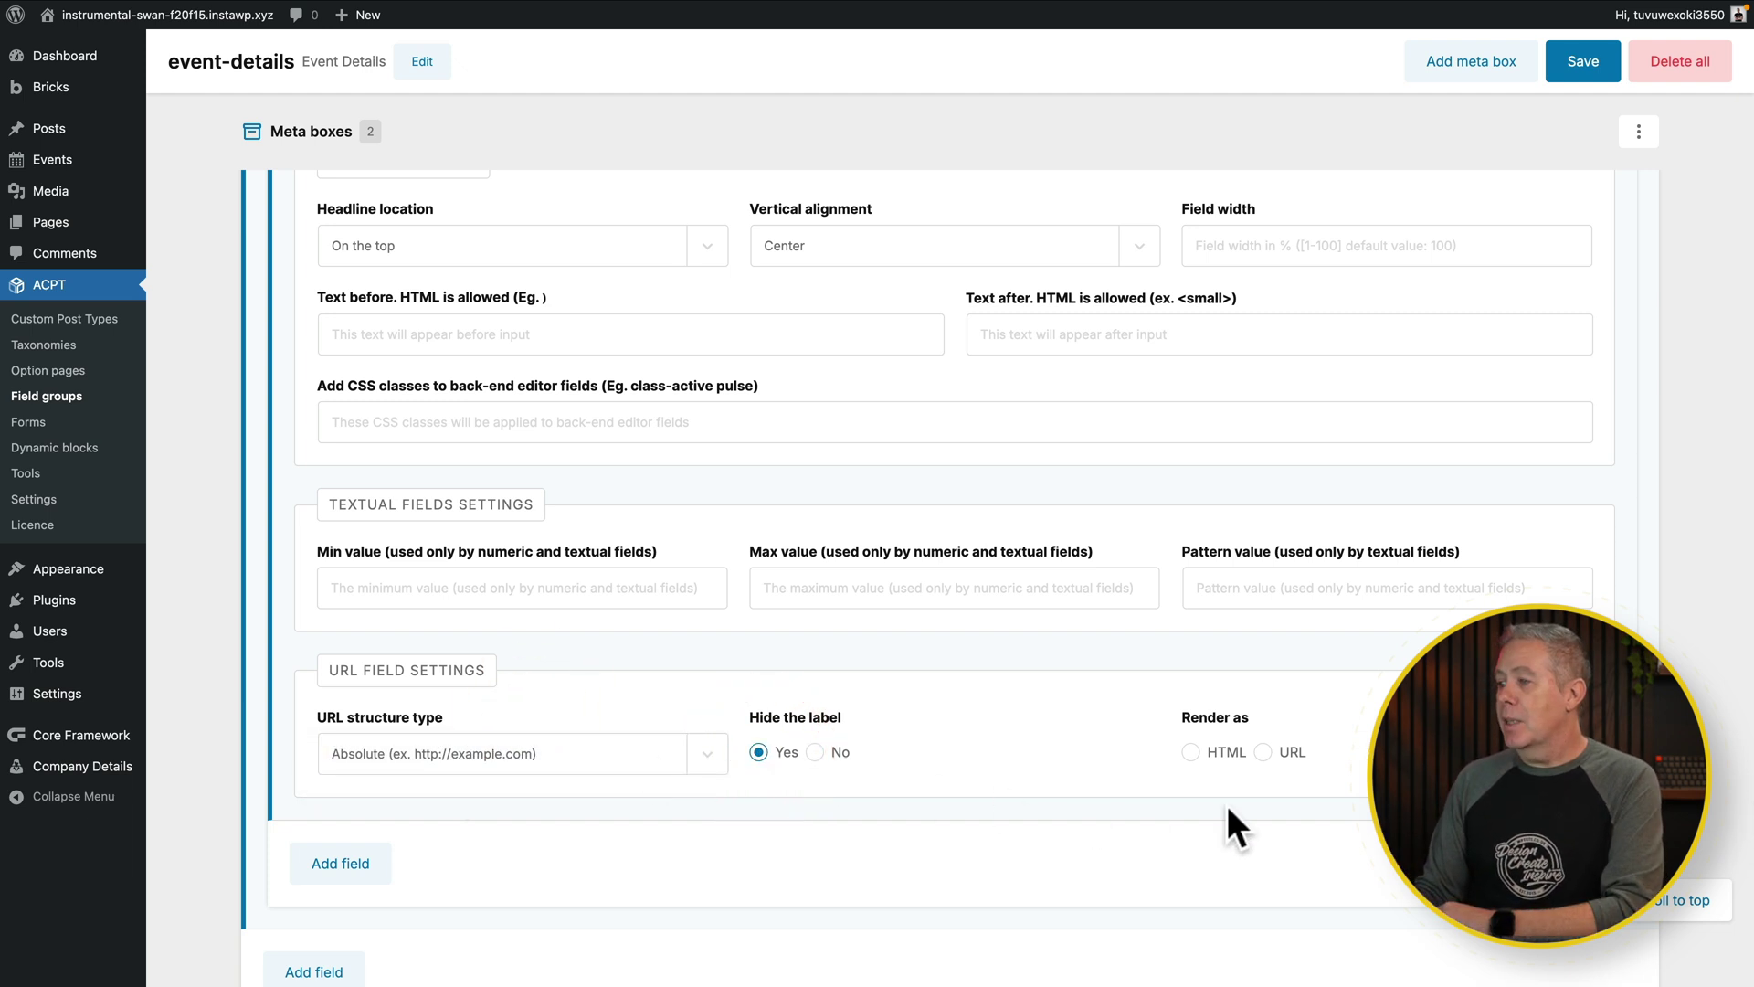
pyautogui.click(1262, 752)
pyautogui.scroll(5, 1133, 627)
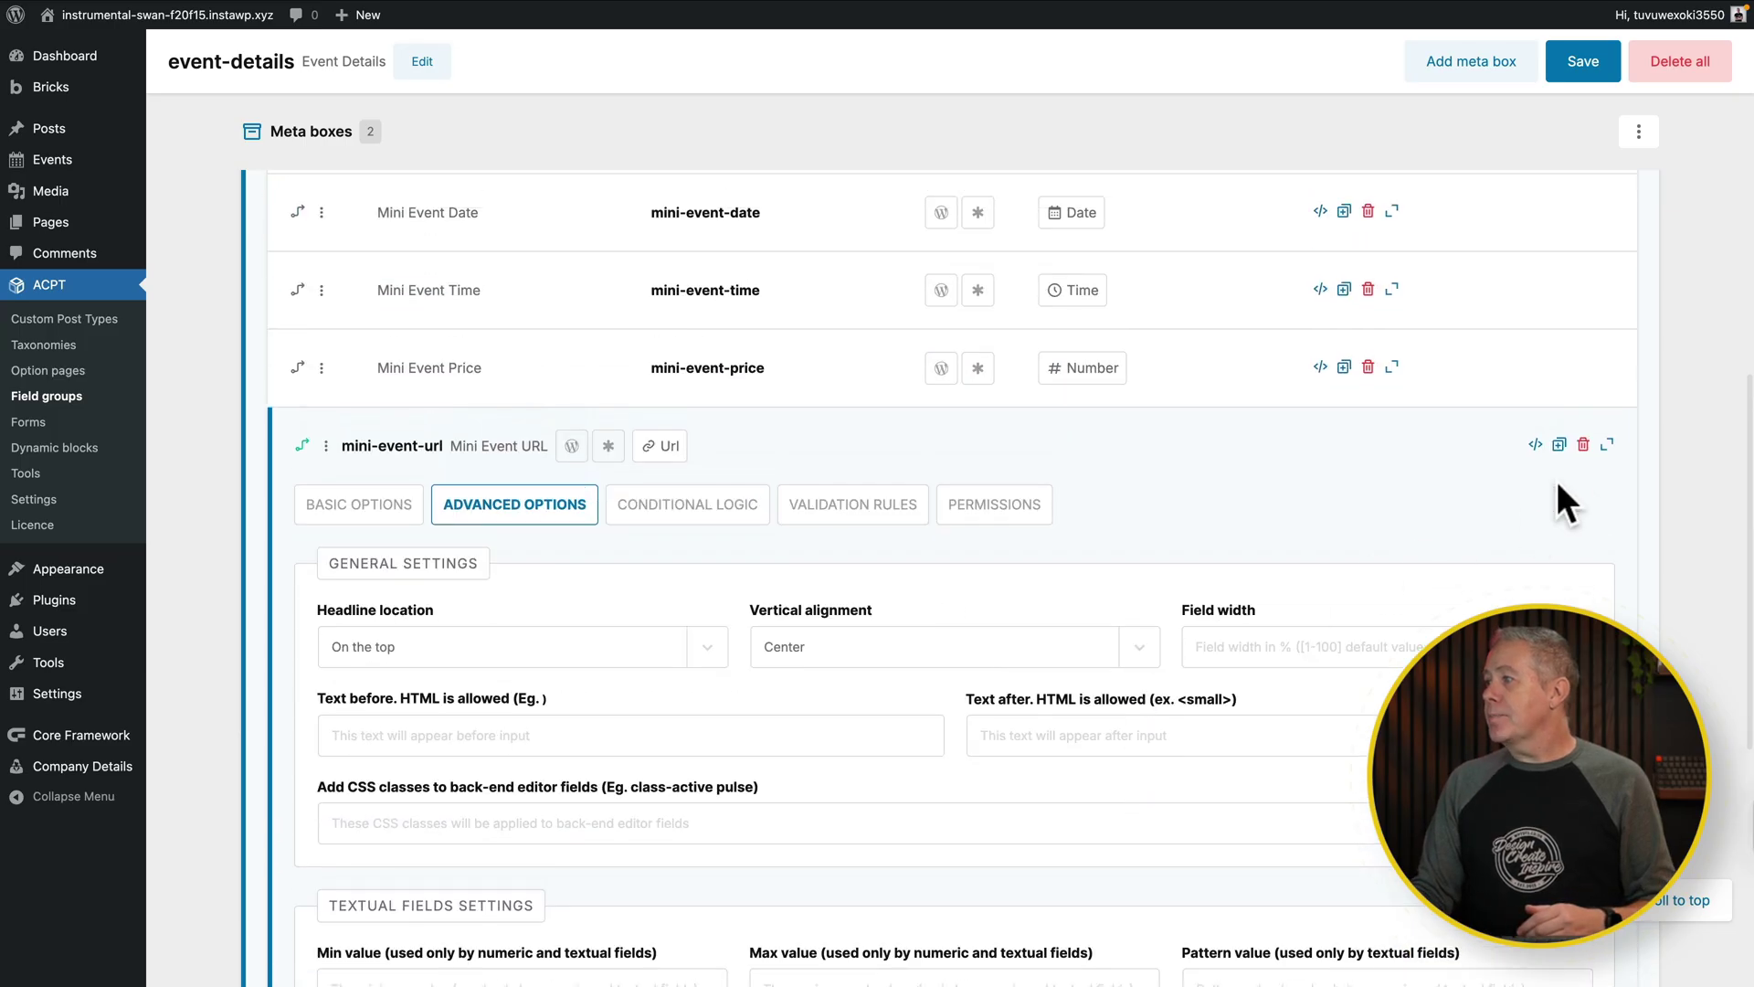
# Collapse the Mini Event URL field and save the event-details field group.
pyautogui.click(1607, 445)
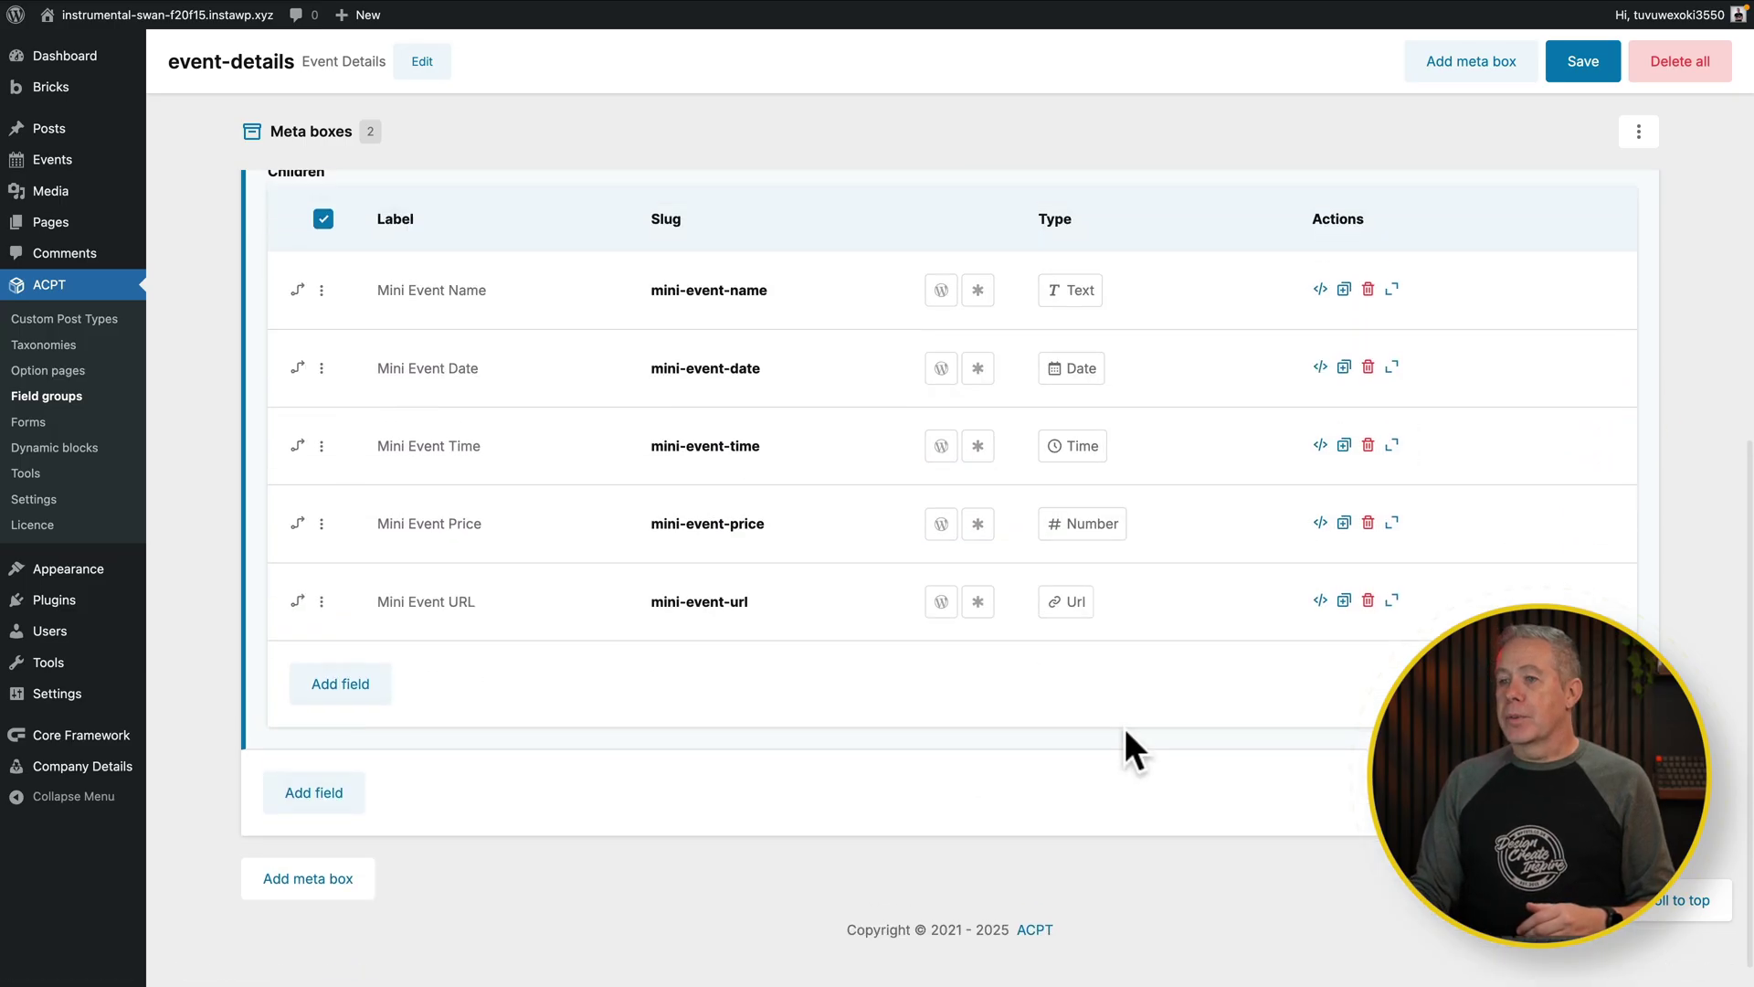
pyautogui.scroll(1, 1126, 727)
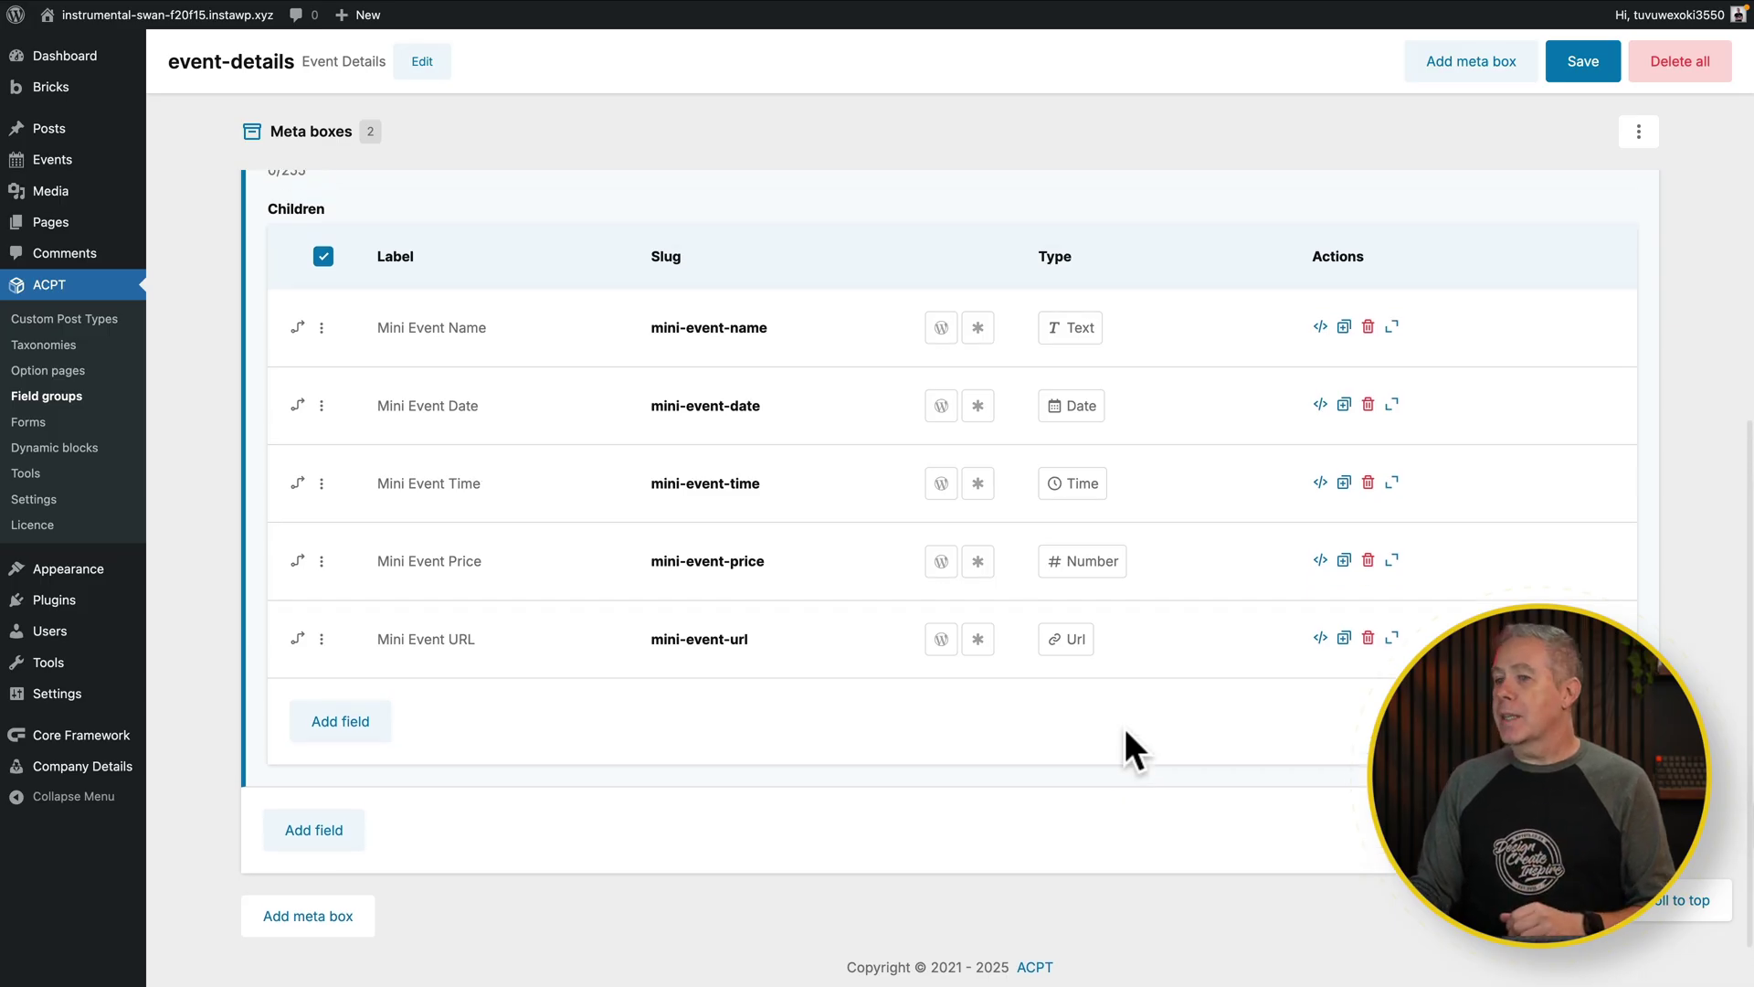
pyautogui.click(1594, 64)
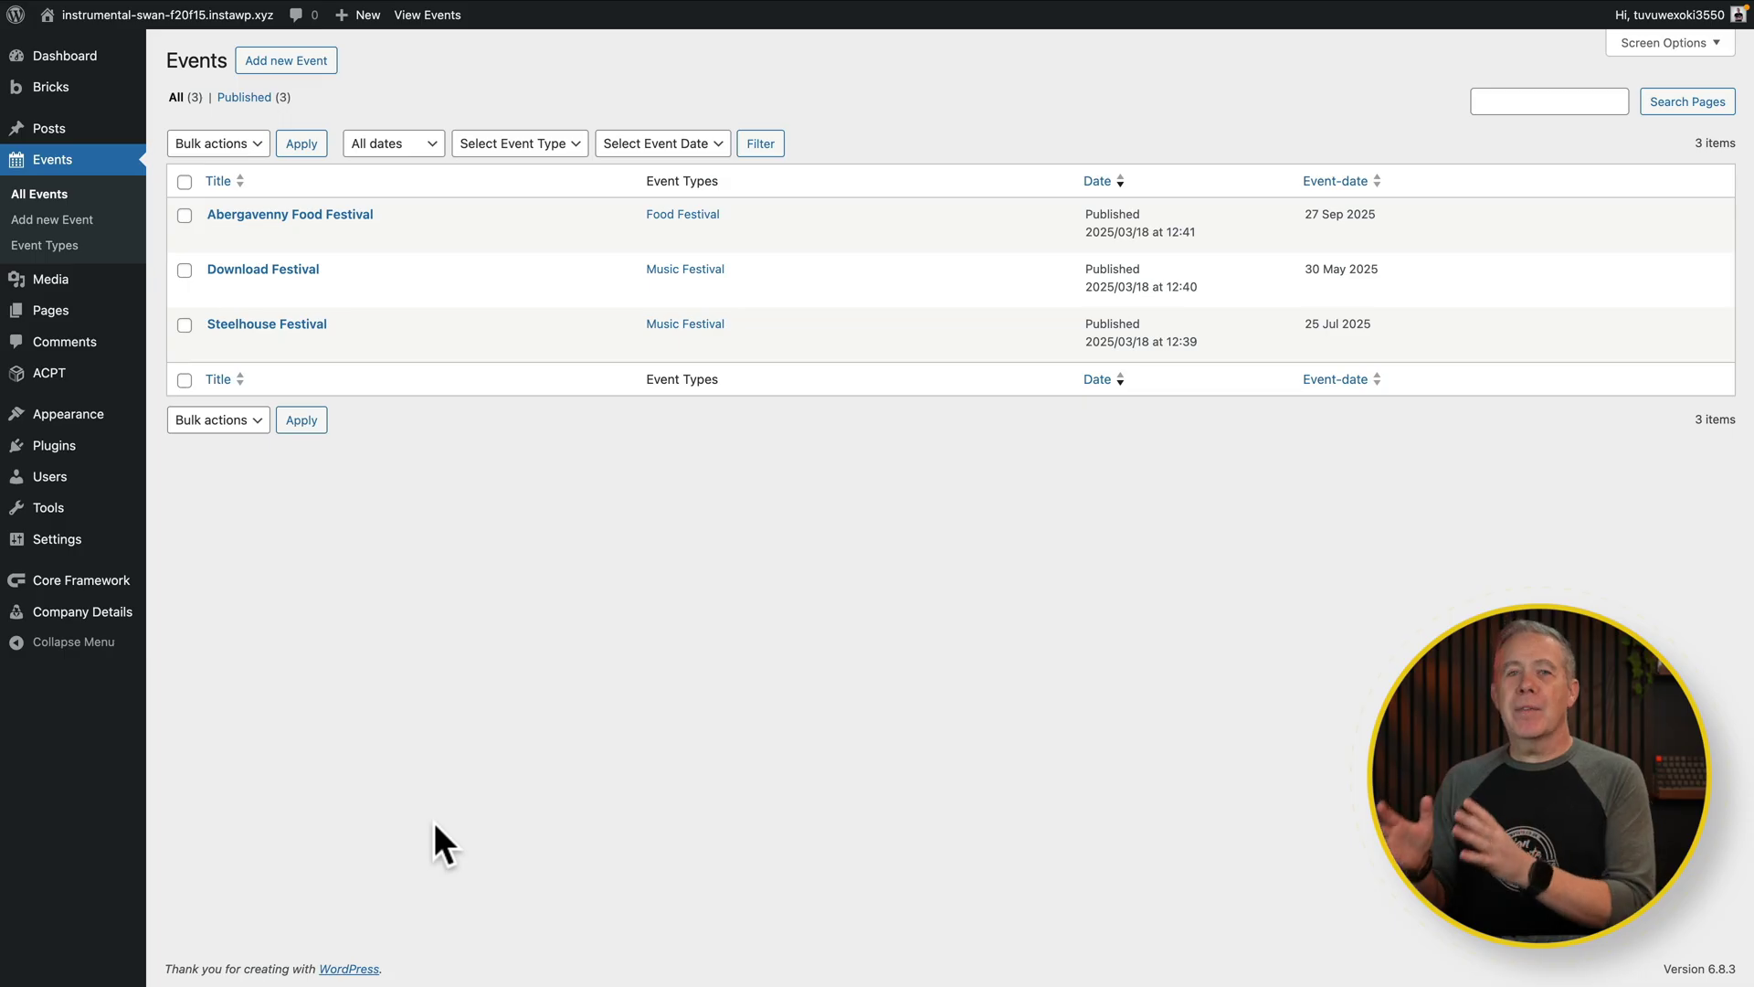
# Edit Abergavenny Food Festival and enlarge the custom fields panel to show the empty Mini Events repeater.
pyautogui.moveTo(353, 311)
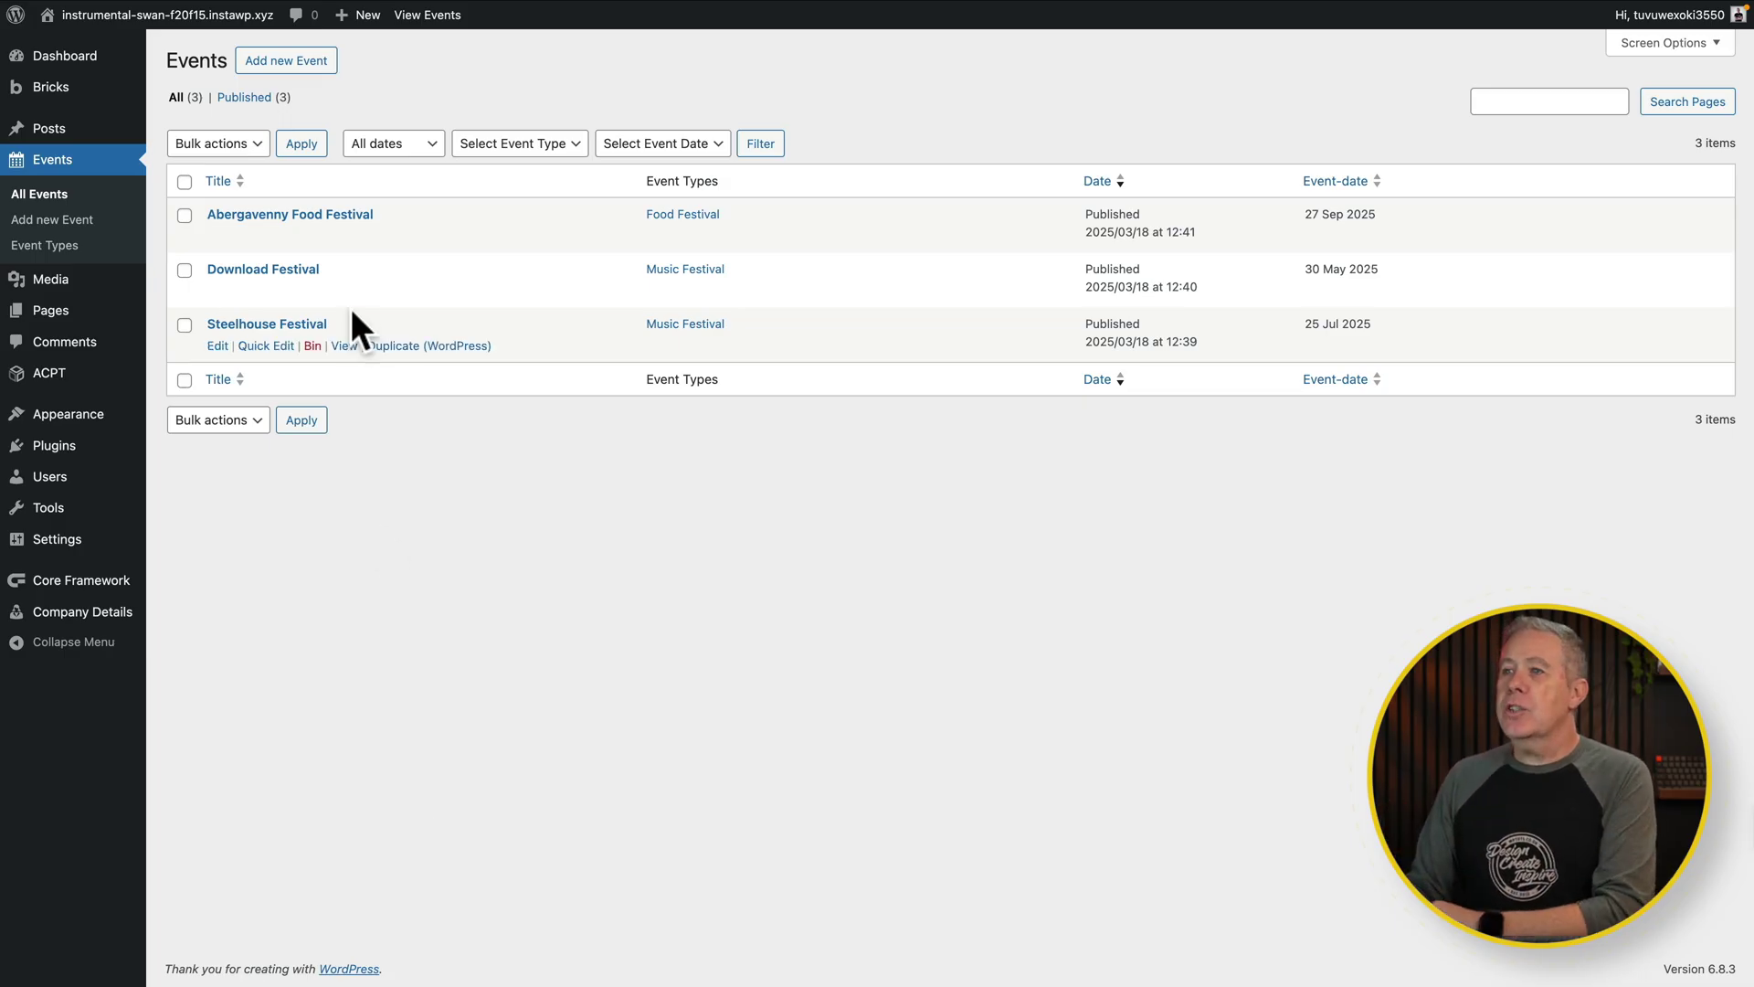
pyautogui.click(315, 216)
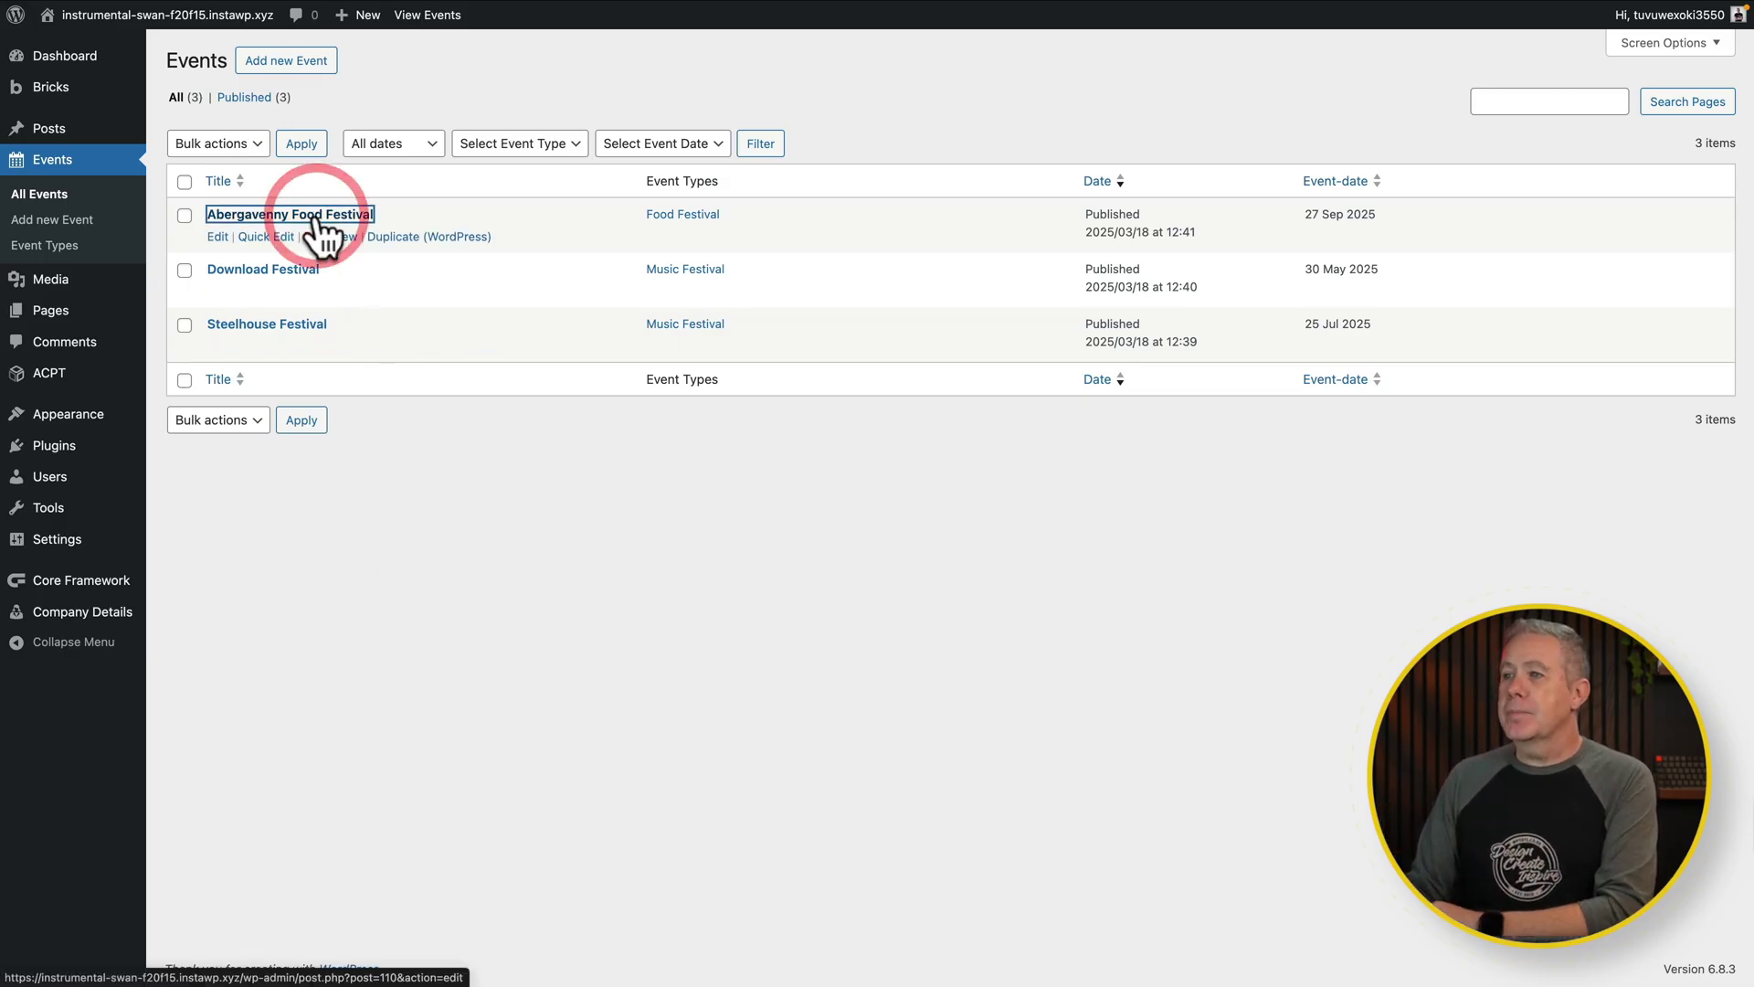
pyautogui.scroll(-1, 1318, 666)
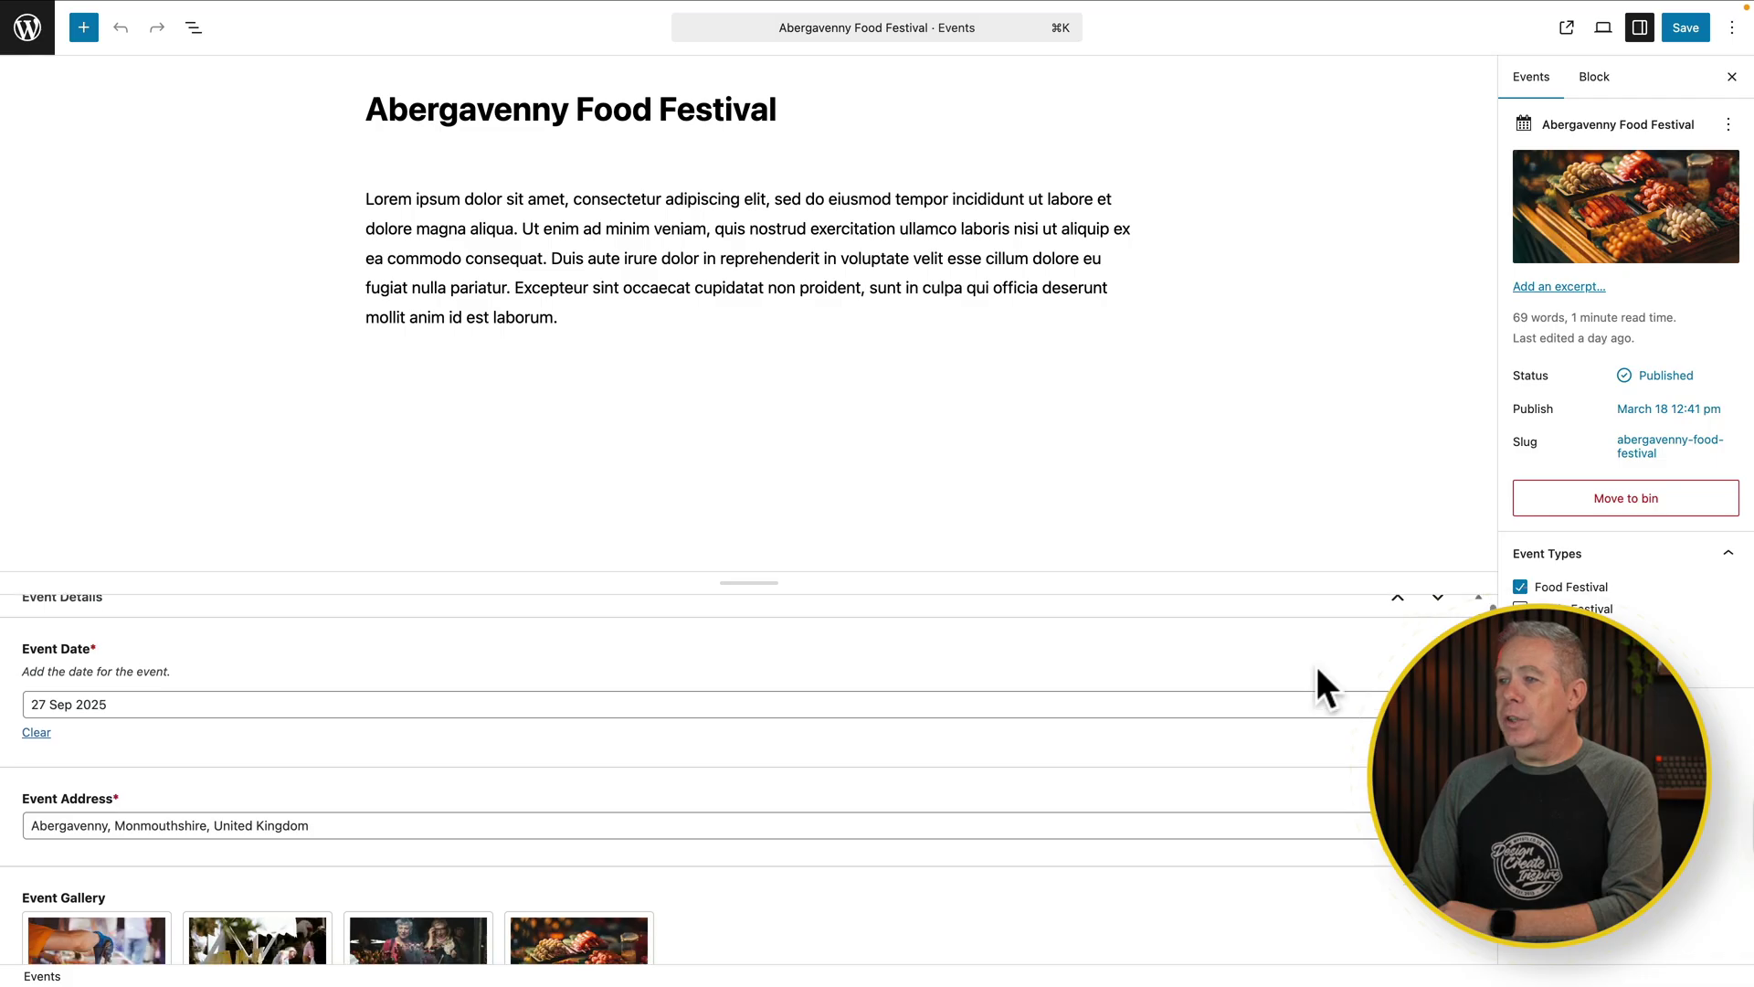
pyautogui.scroll(-3, 1318, 666)
pyautogui.moveTo(761, 583); pyautogui.dragTo(781, 329)
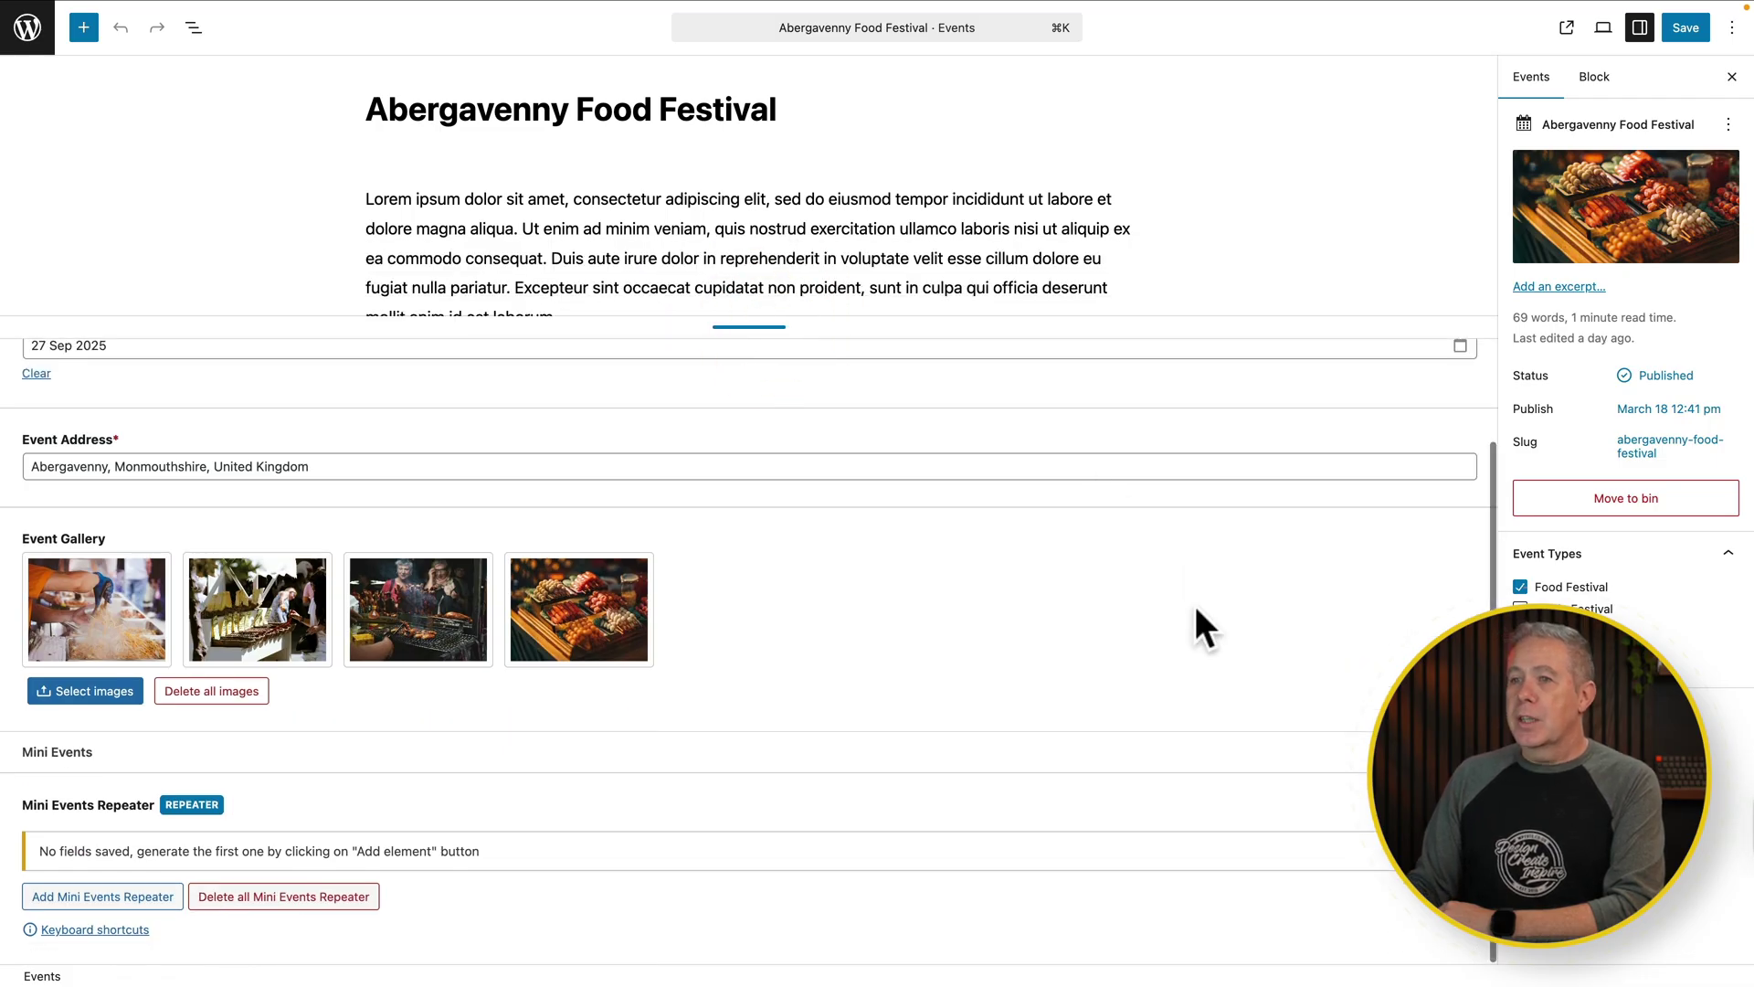
pyautogui.scroll(2, 799, 528)
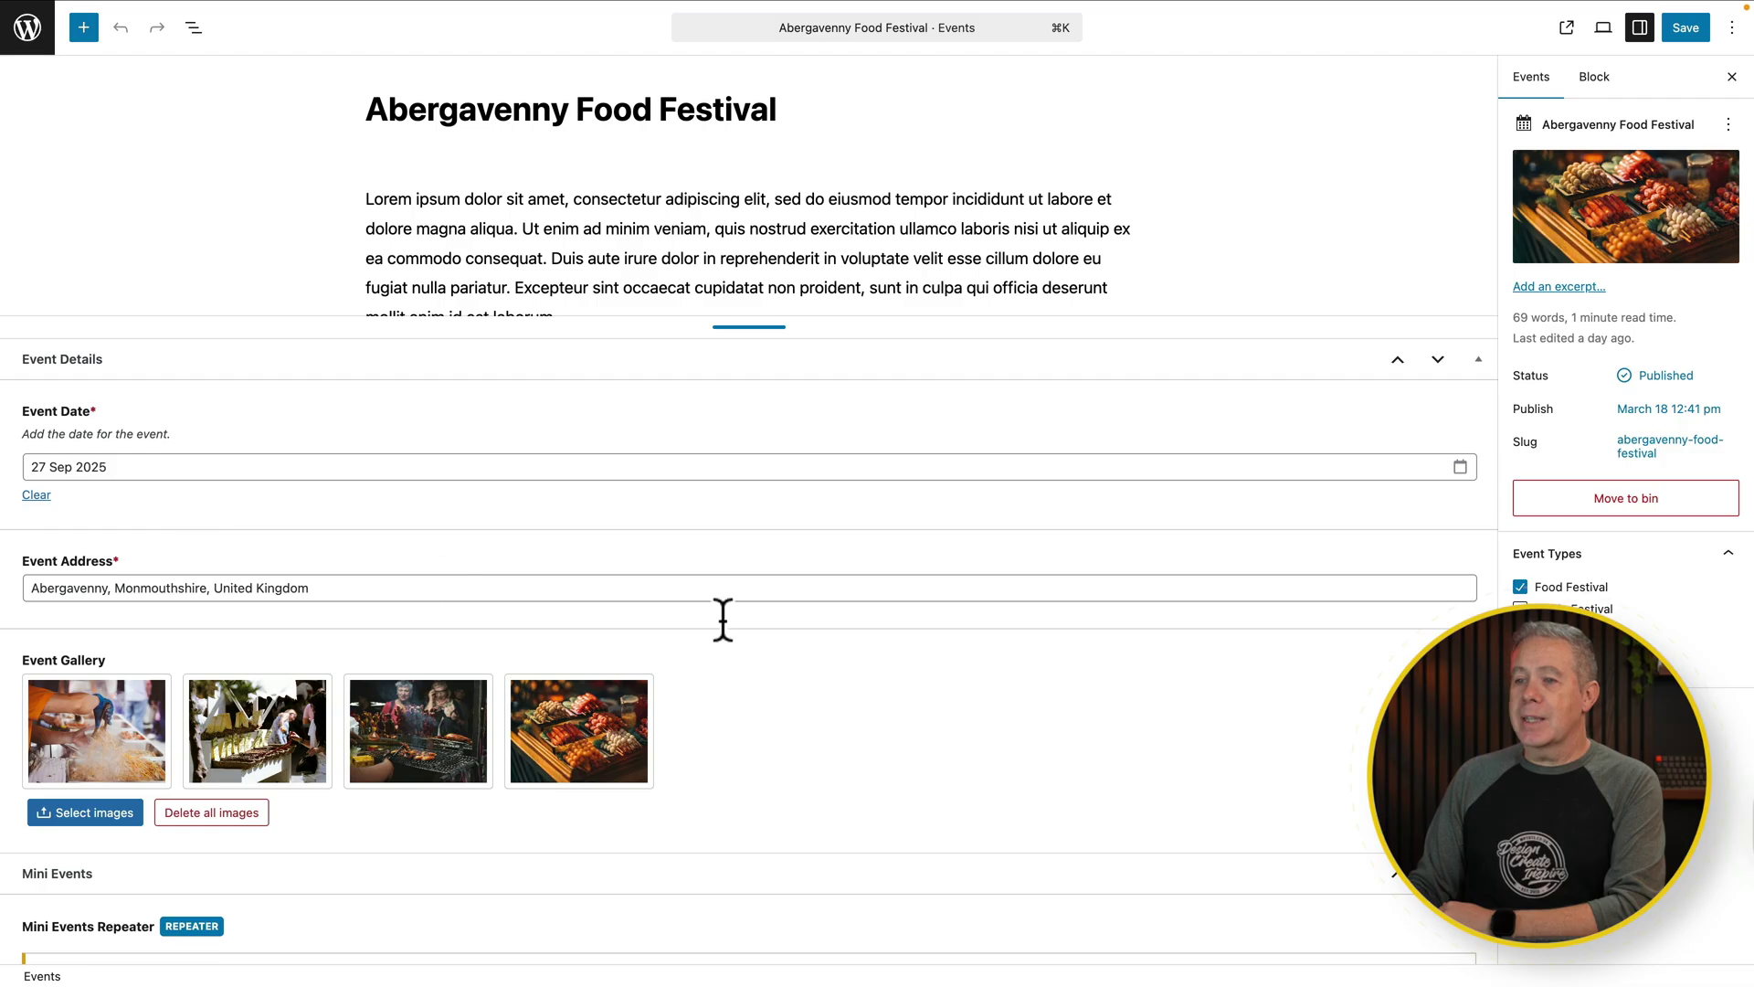
pyautogui.scroll(-2, 1051, 721)
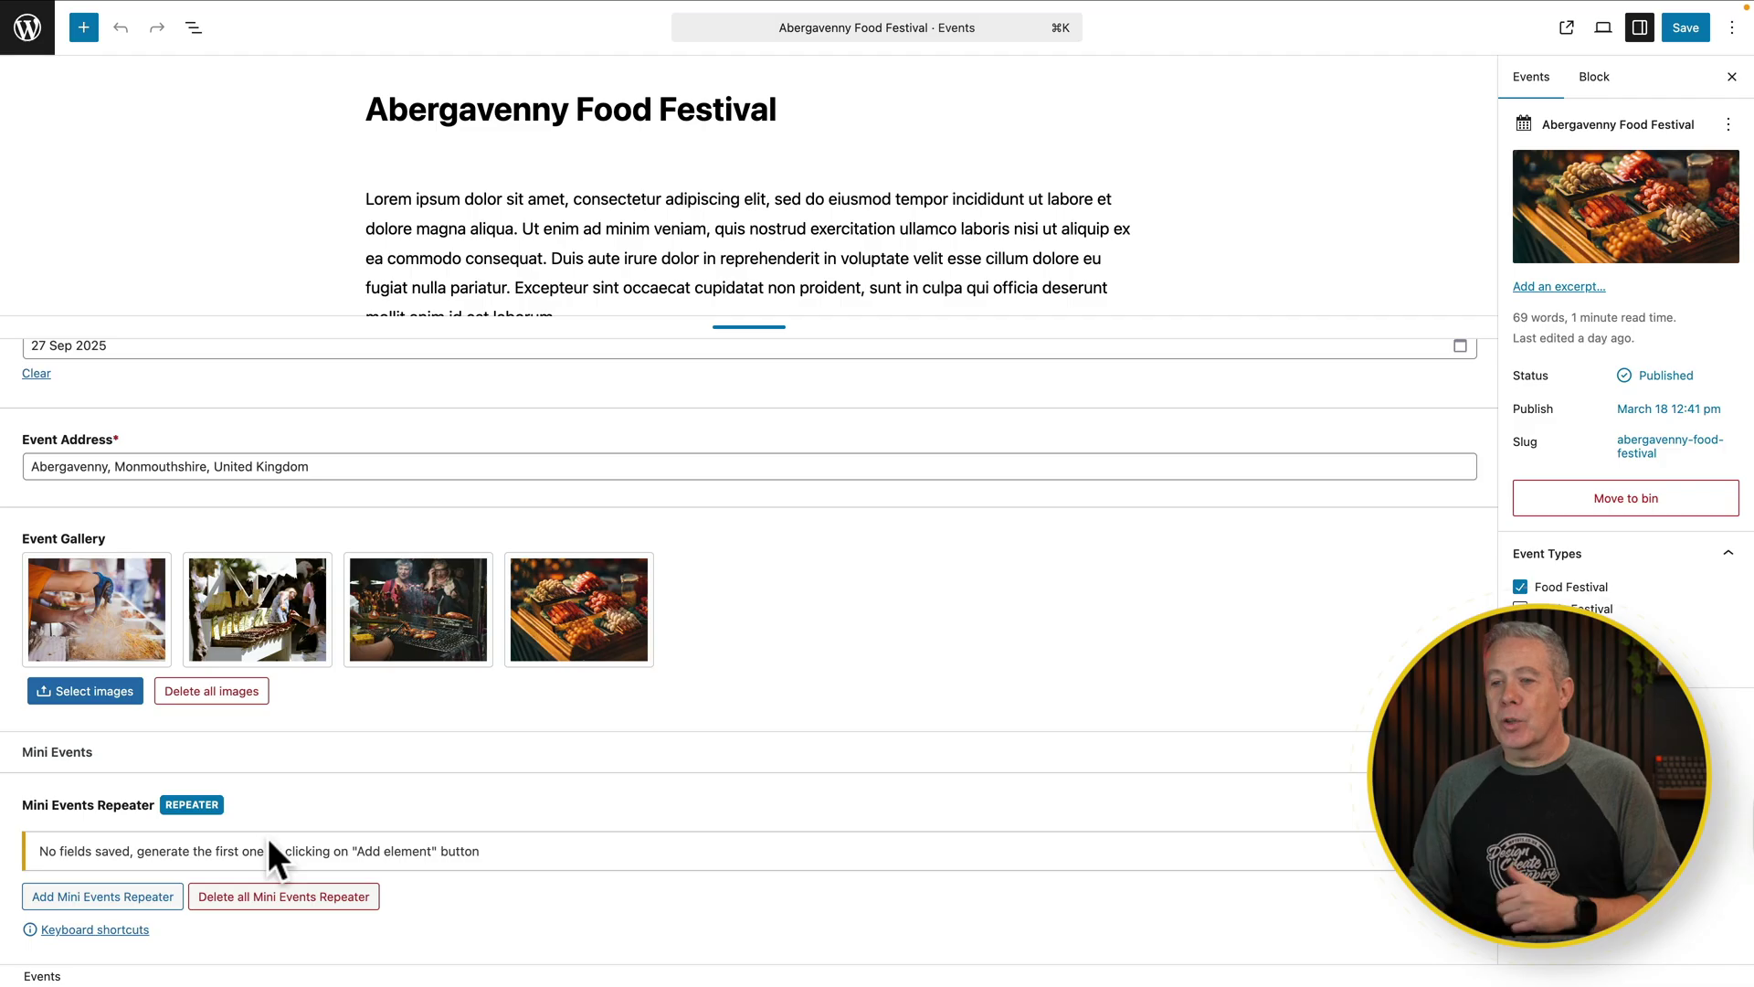
# Add a blank mini event row with Name, Date, Time, Price and URL fields, then leave the editor.
pyautogui.click(147, 900)
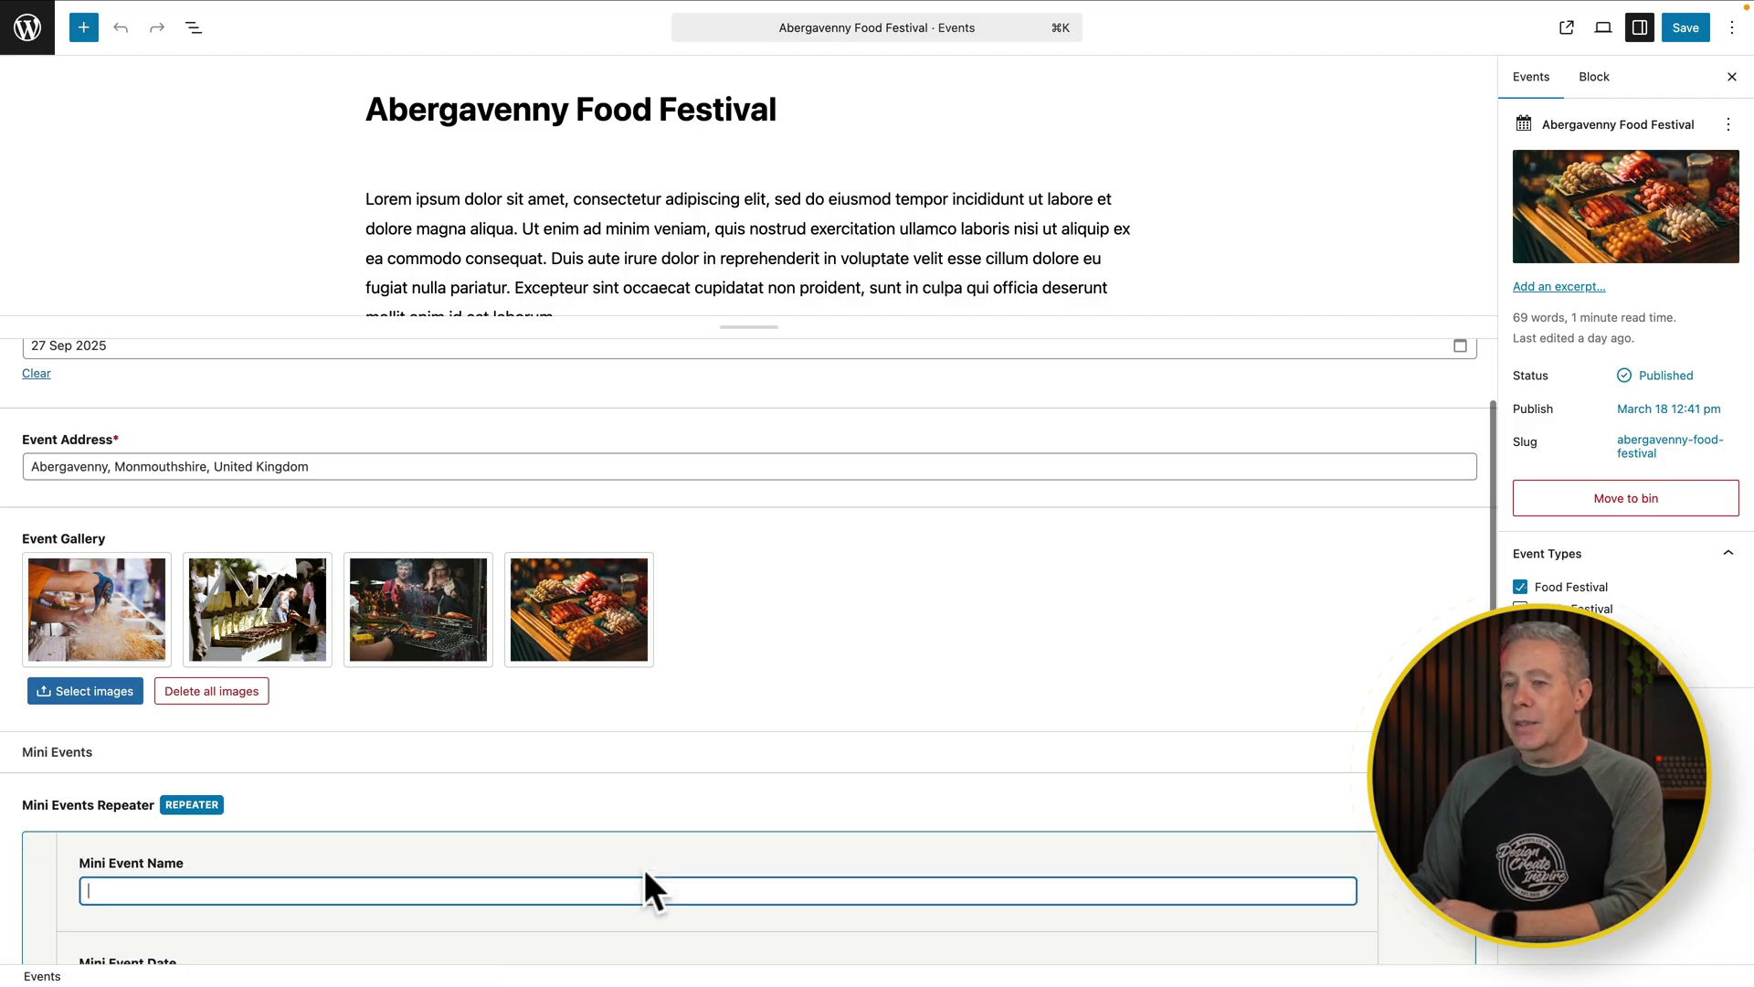
pyautogui.scroll(-4, 644, 869)
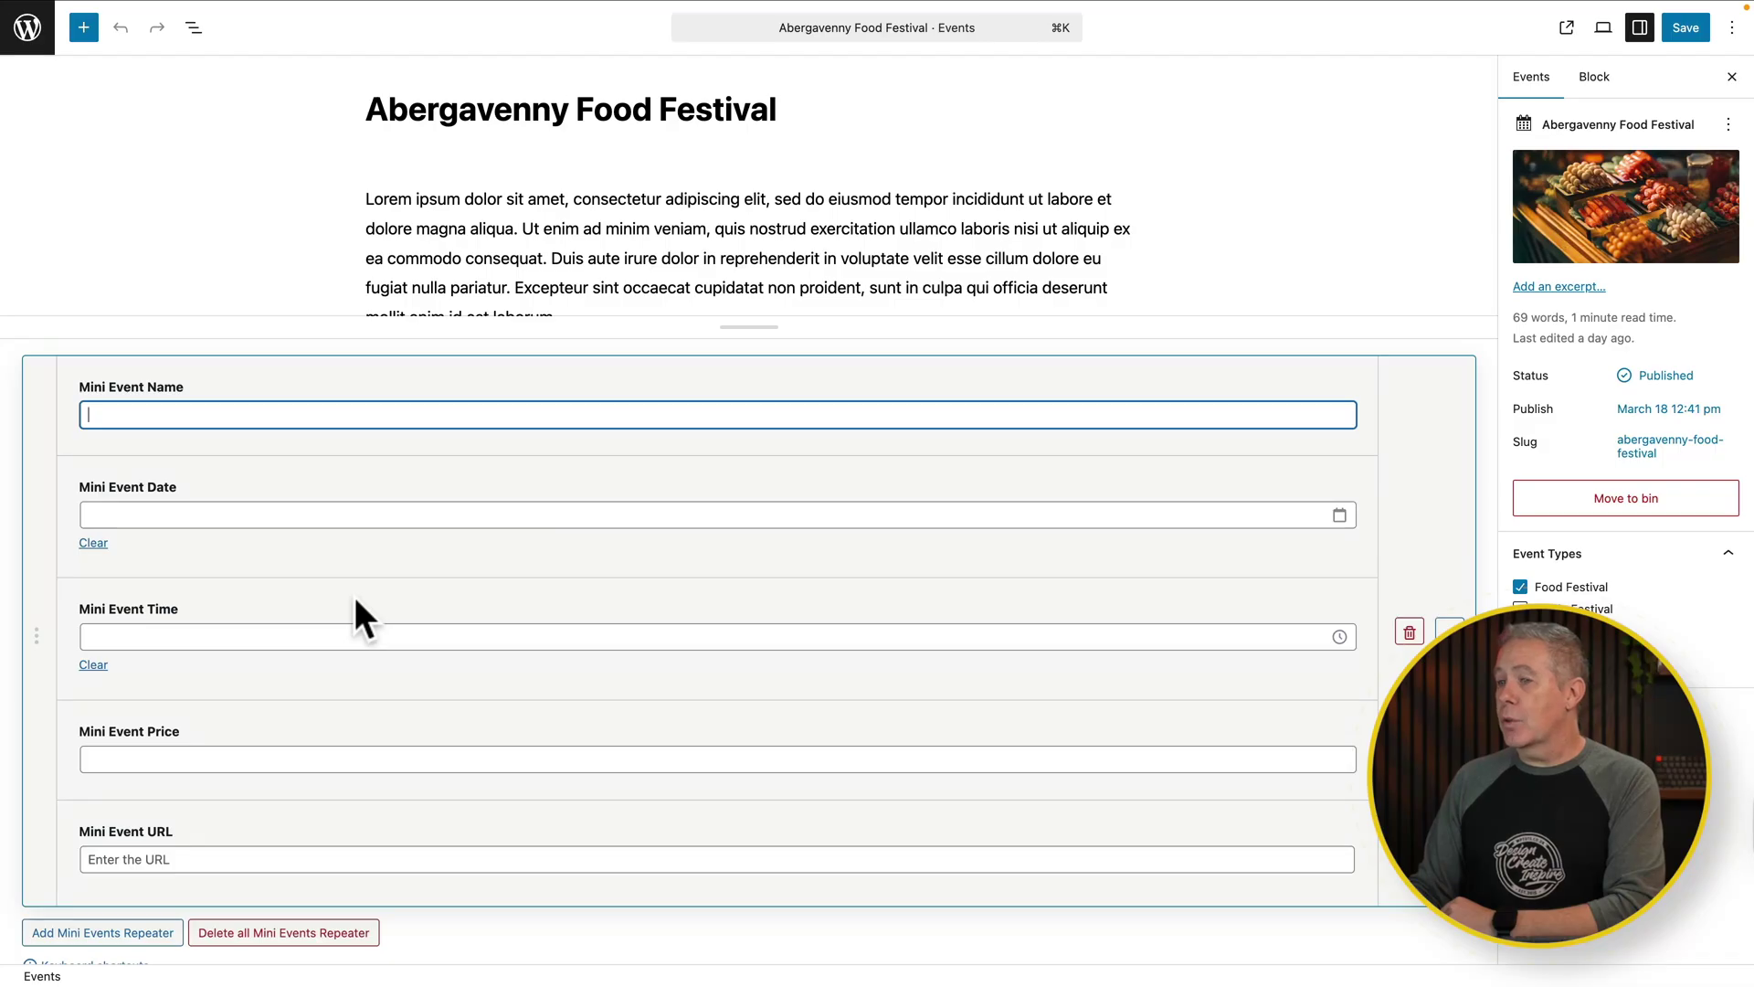
pyautogui.scroll(1, 354, 598)
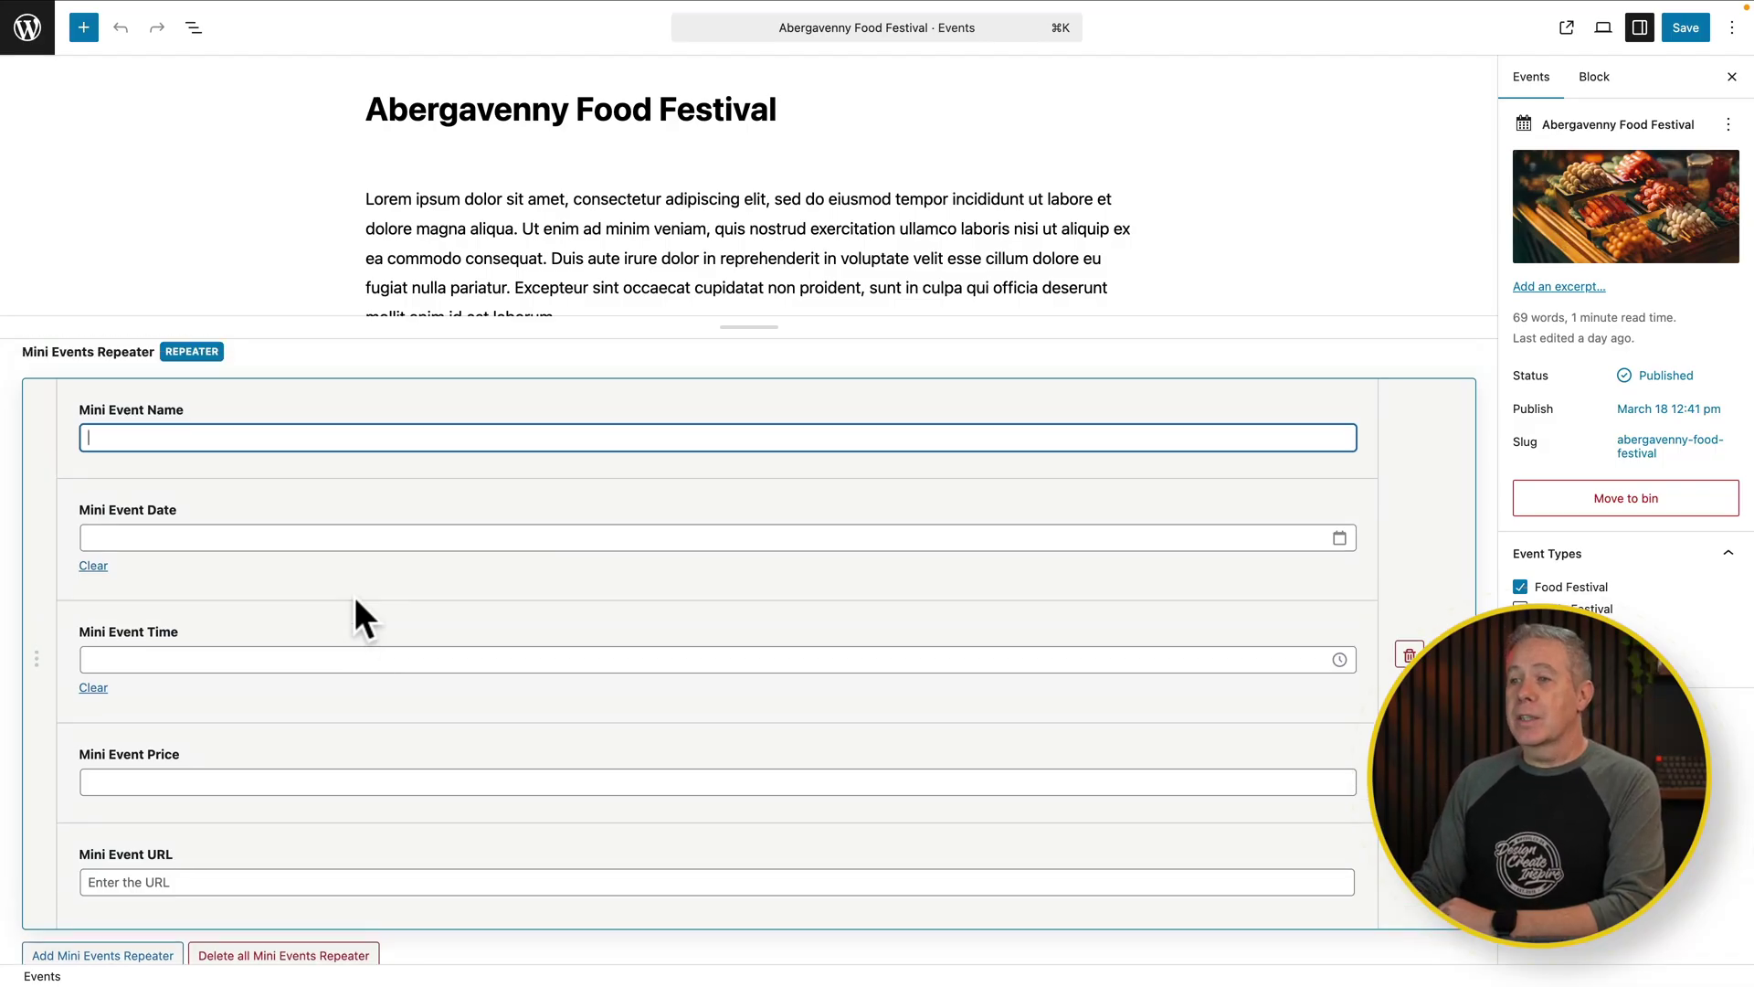
pyautogui.scroll(4, 356, 600)
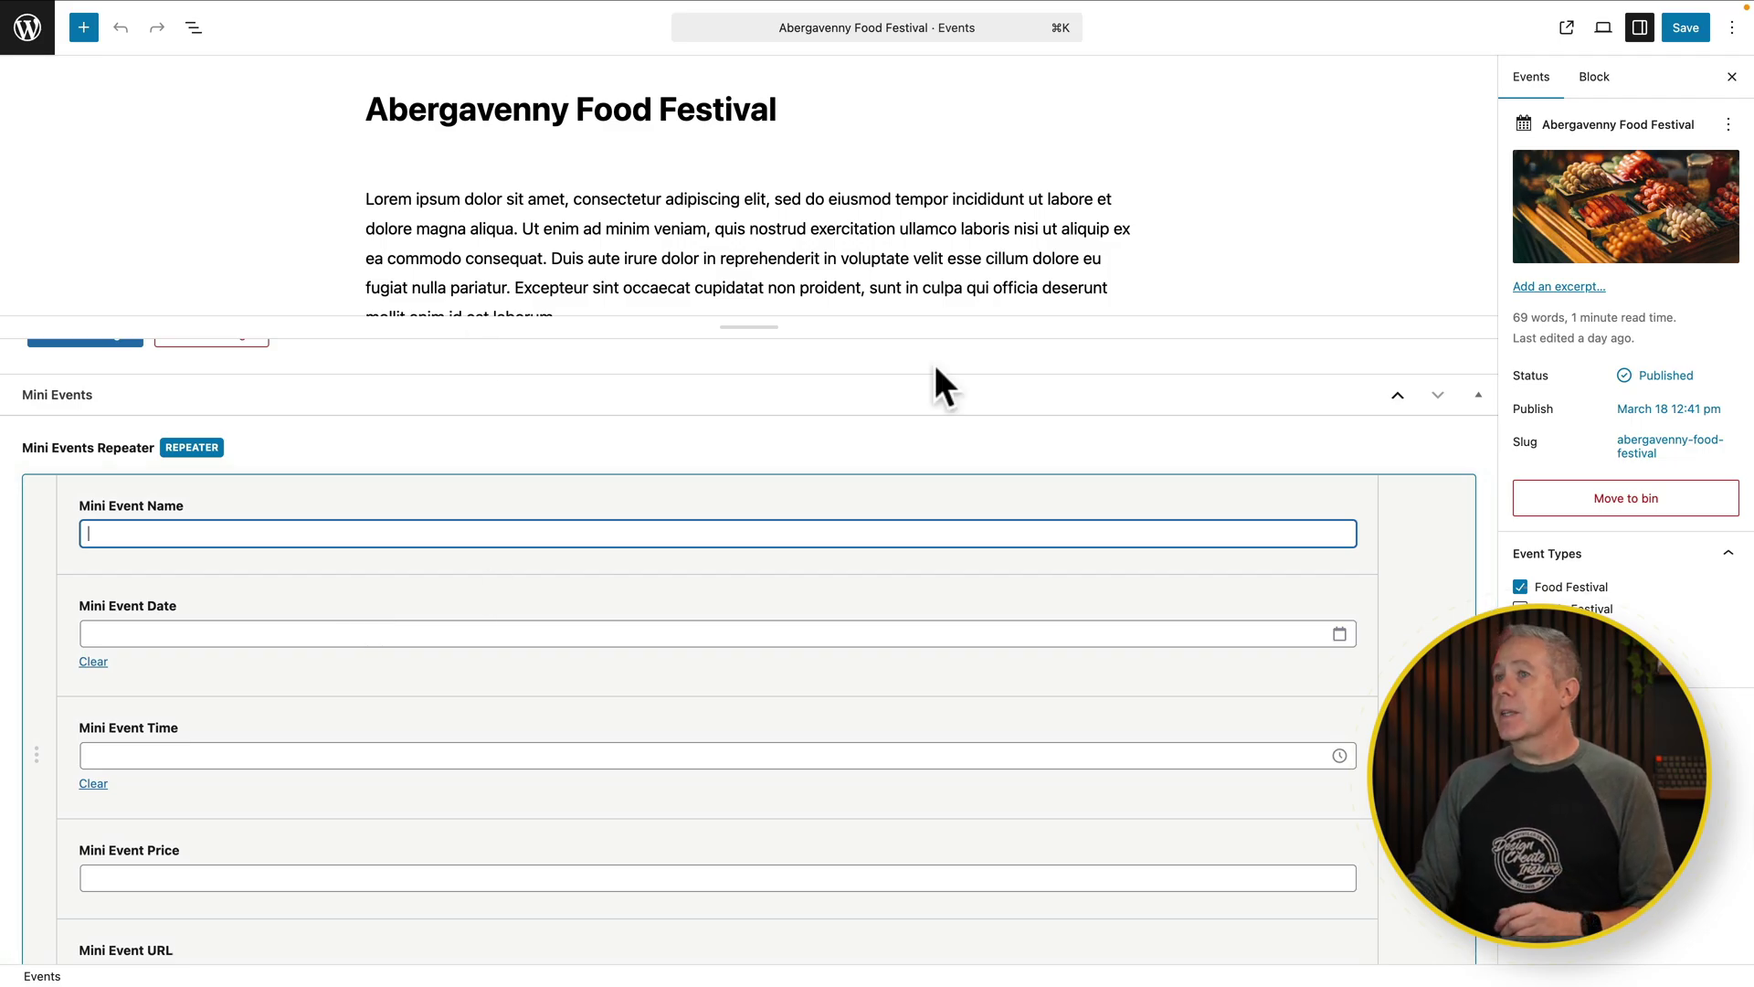
pyautogui.click(30, 30)
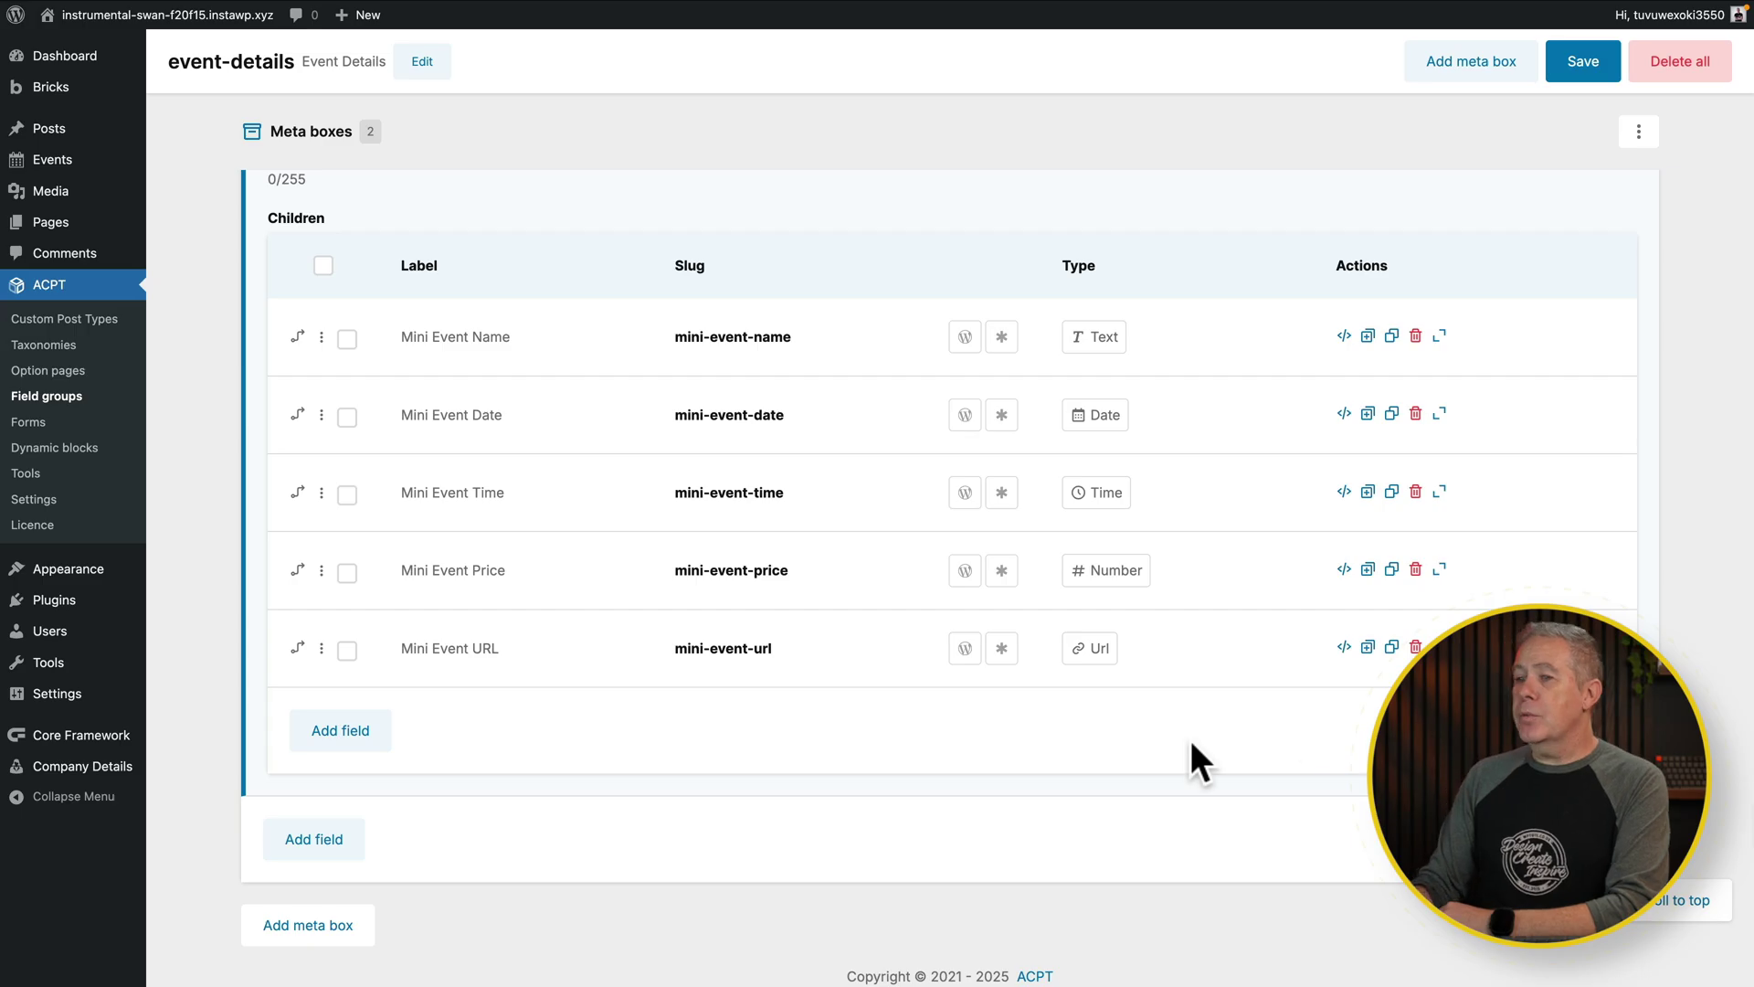
# Add a child field 'Mini Event Image' of type Image to the Mini Events repeater, with Advanced Options enabled.
pyautogui.click(346, 731)
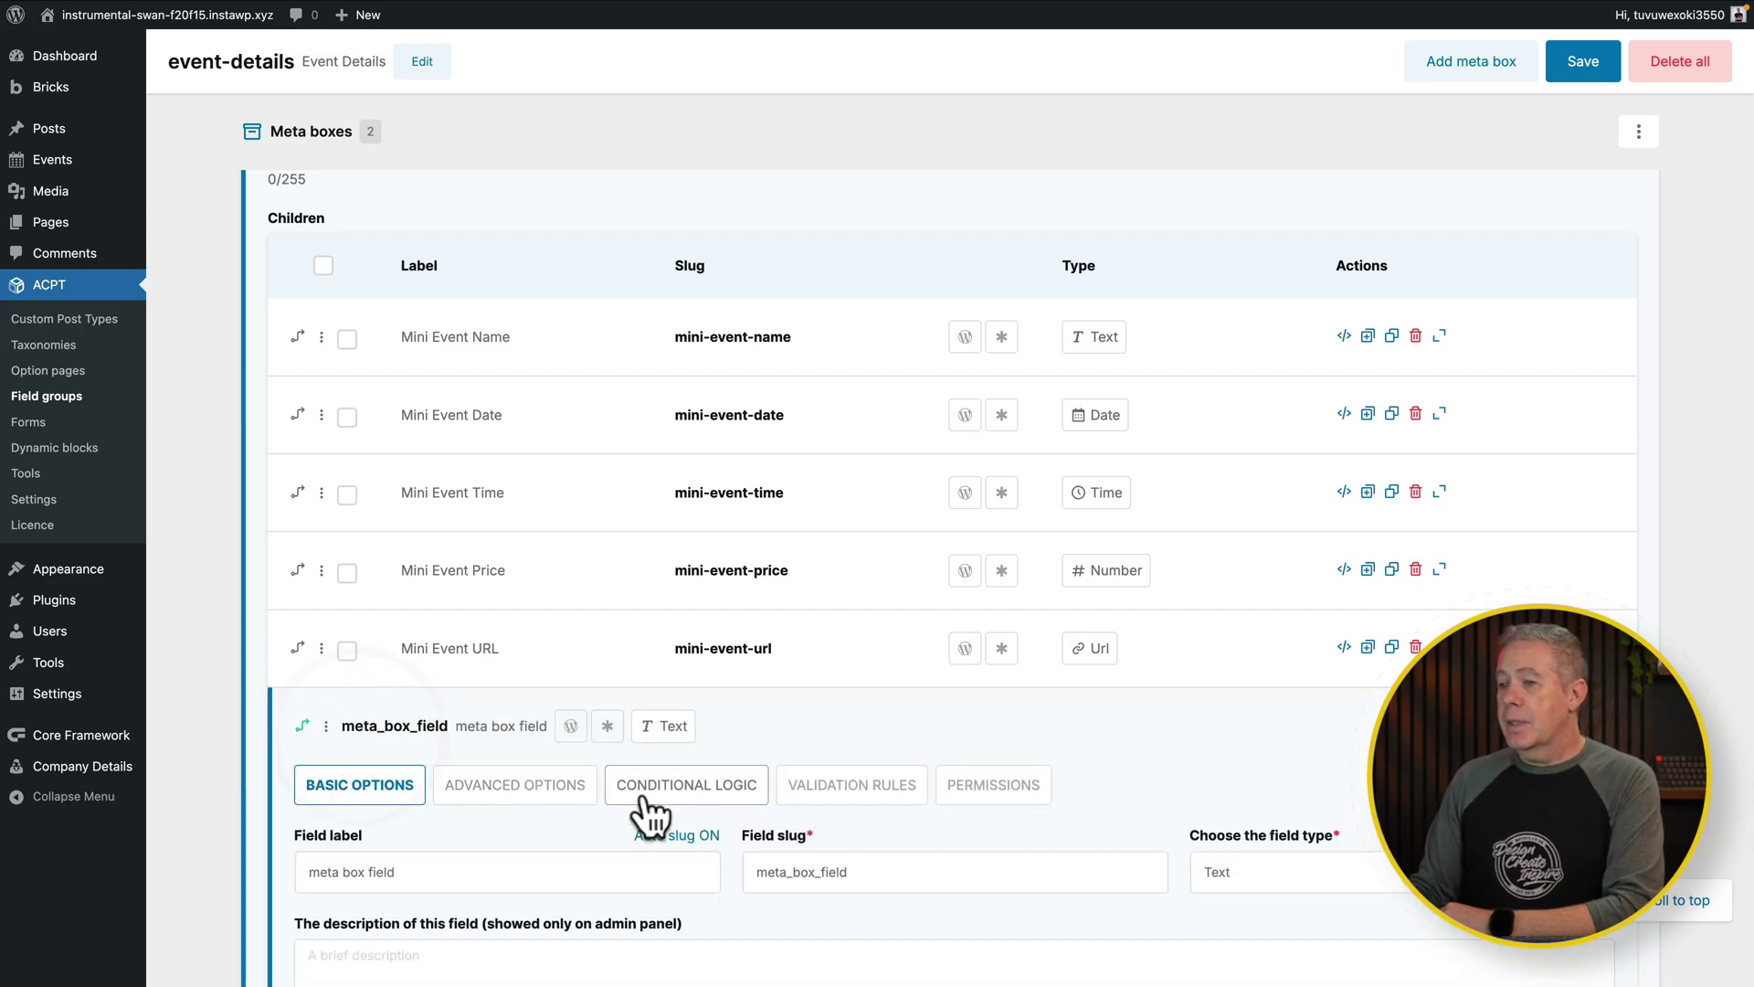
pyautogui.scroll(-2, 639, 810)
pyautogui.scroll(-2, 639, 809)
pyautogui.click(481, 573)
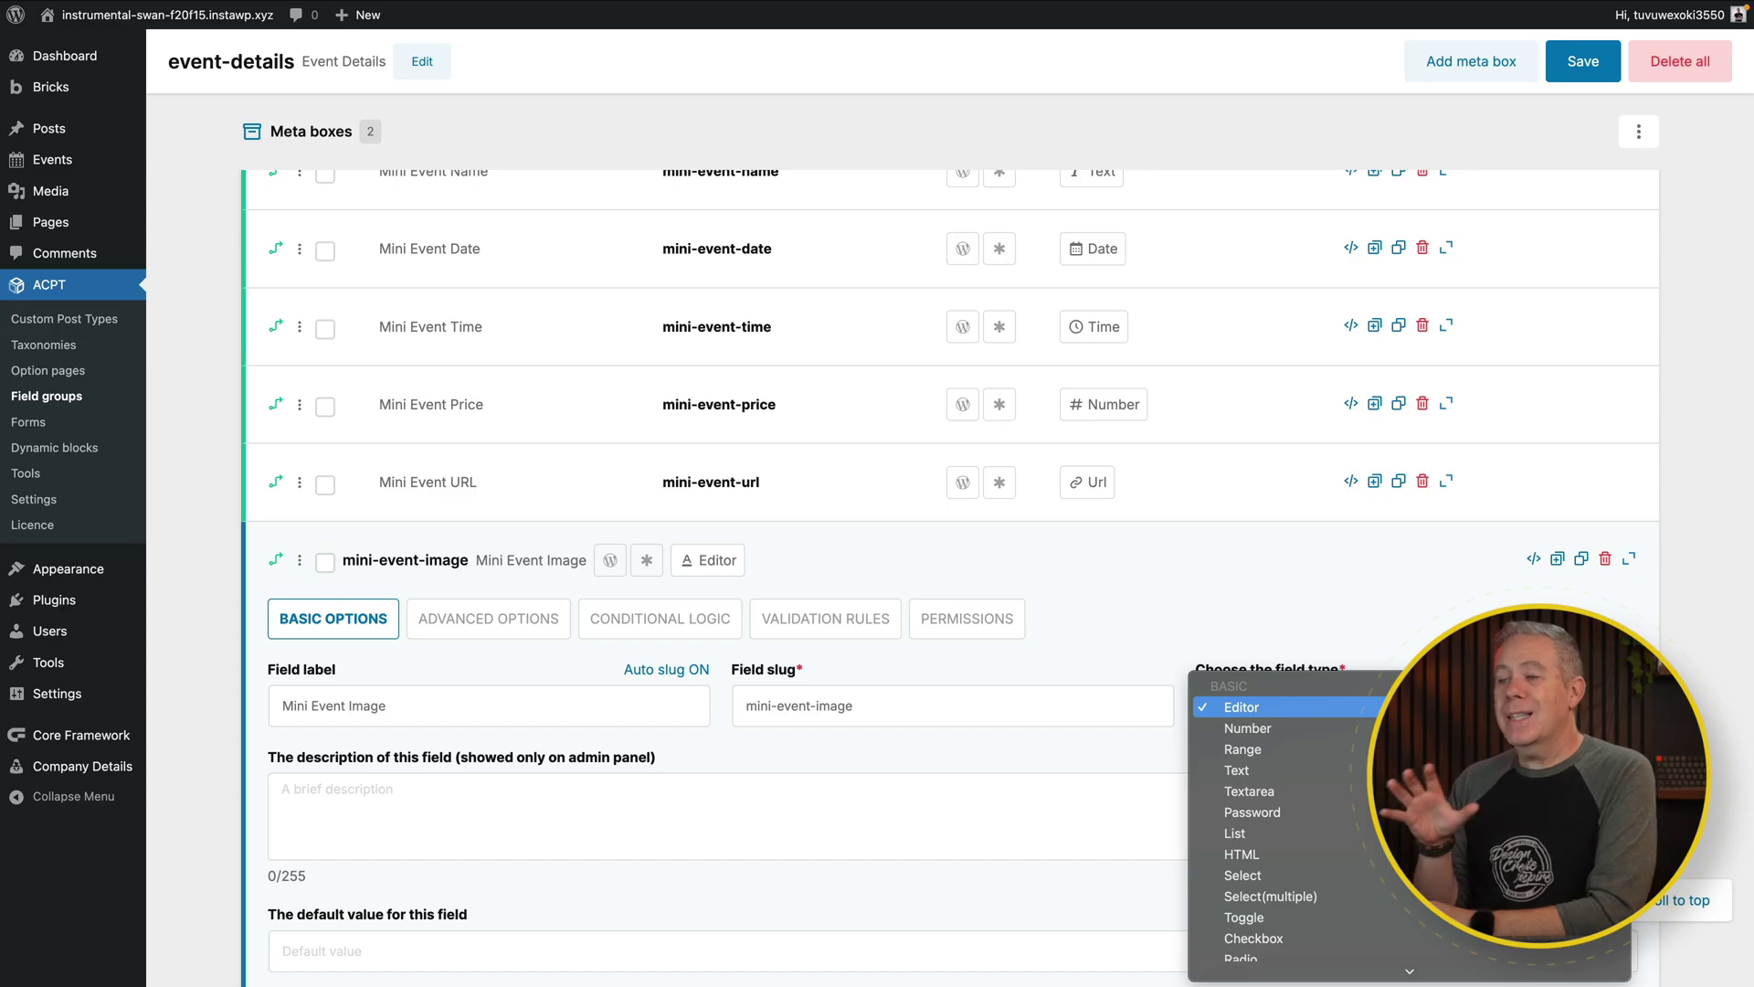
pyautogui.scroll(-5, 1279, 790)
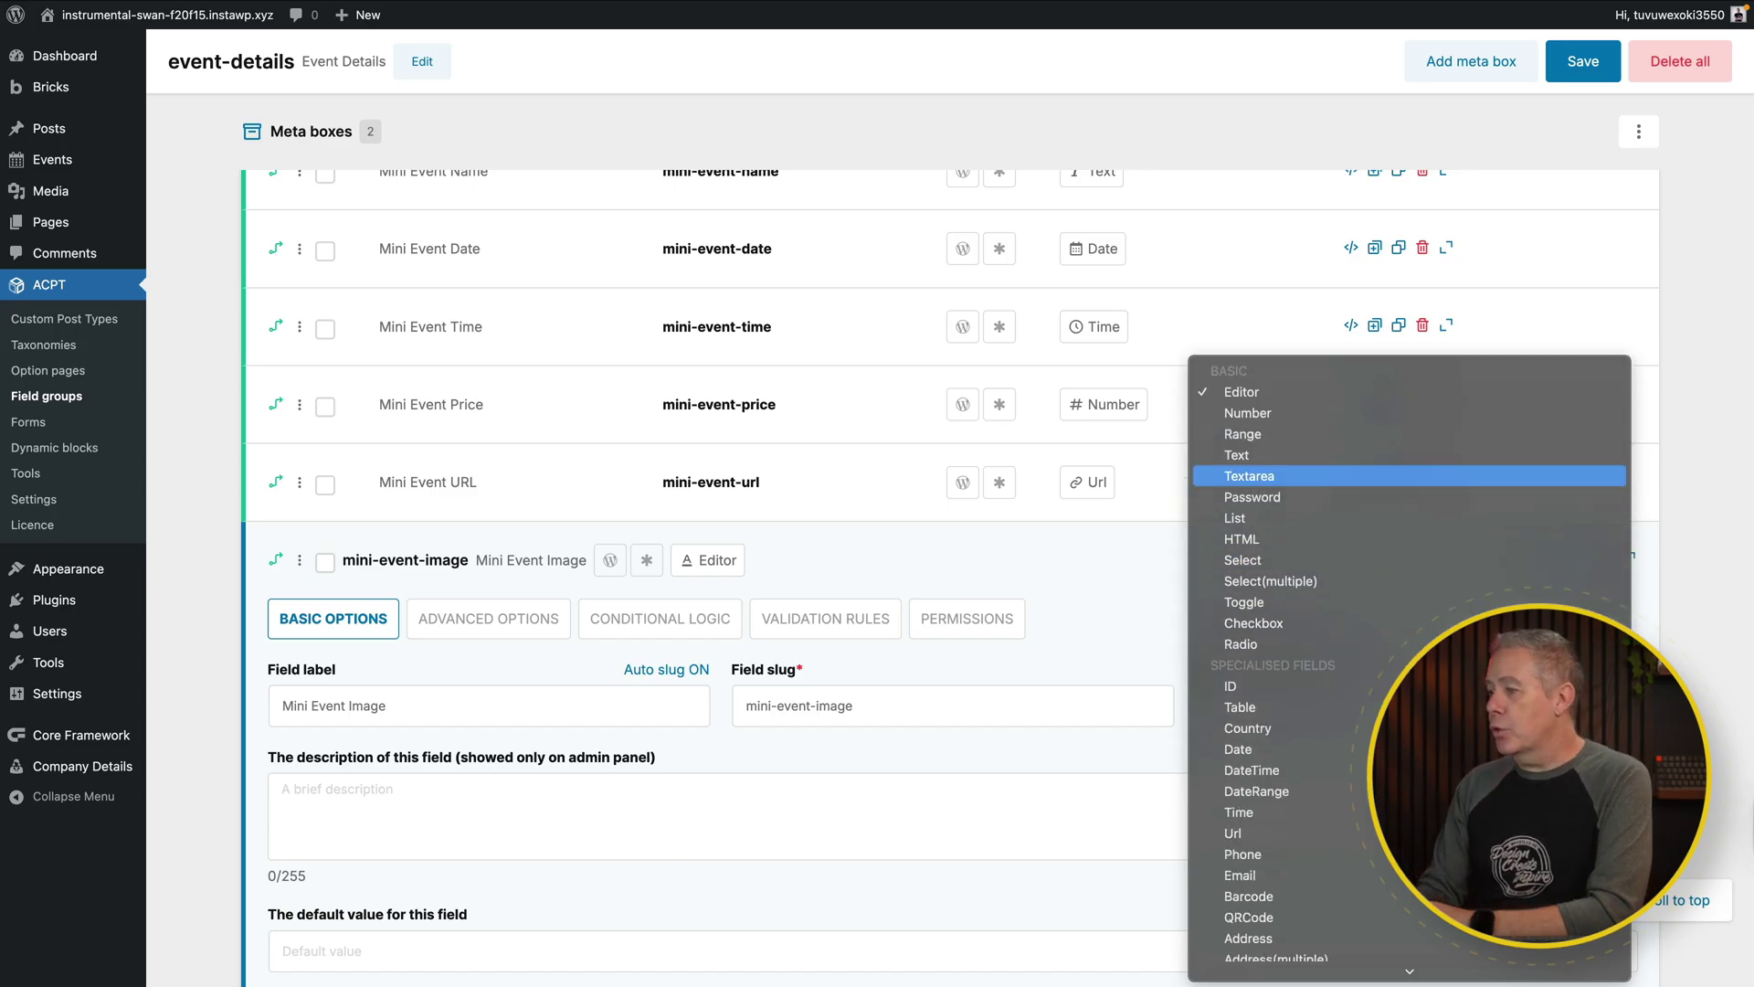
pyautogui.scroll(-3, 1410, 493)
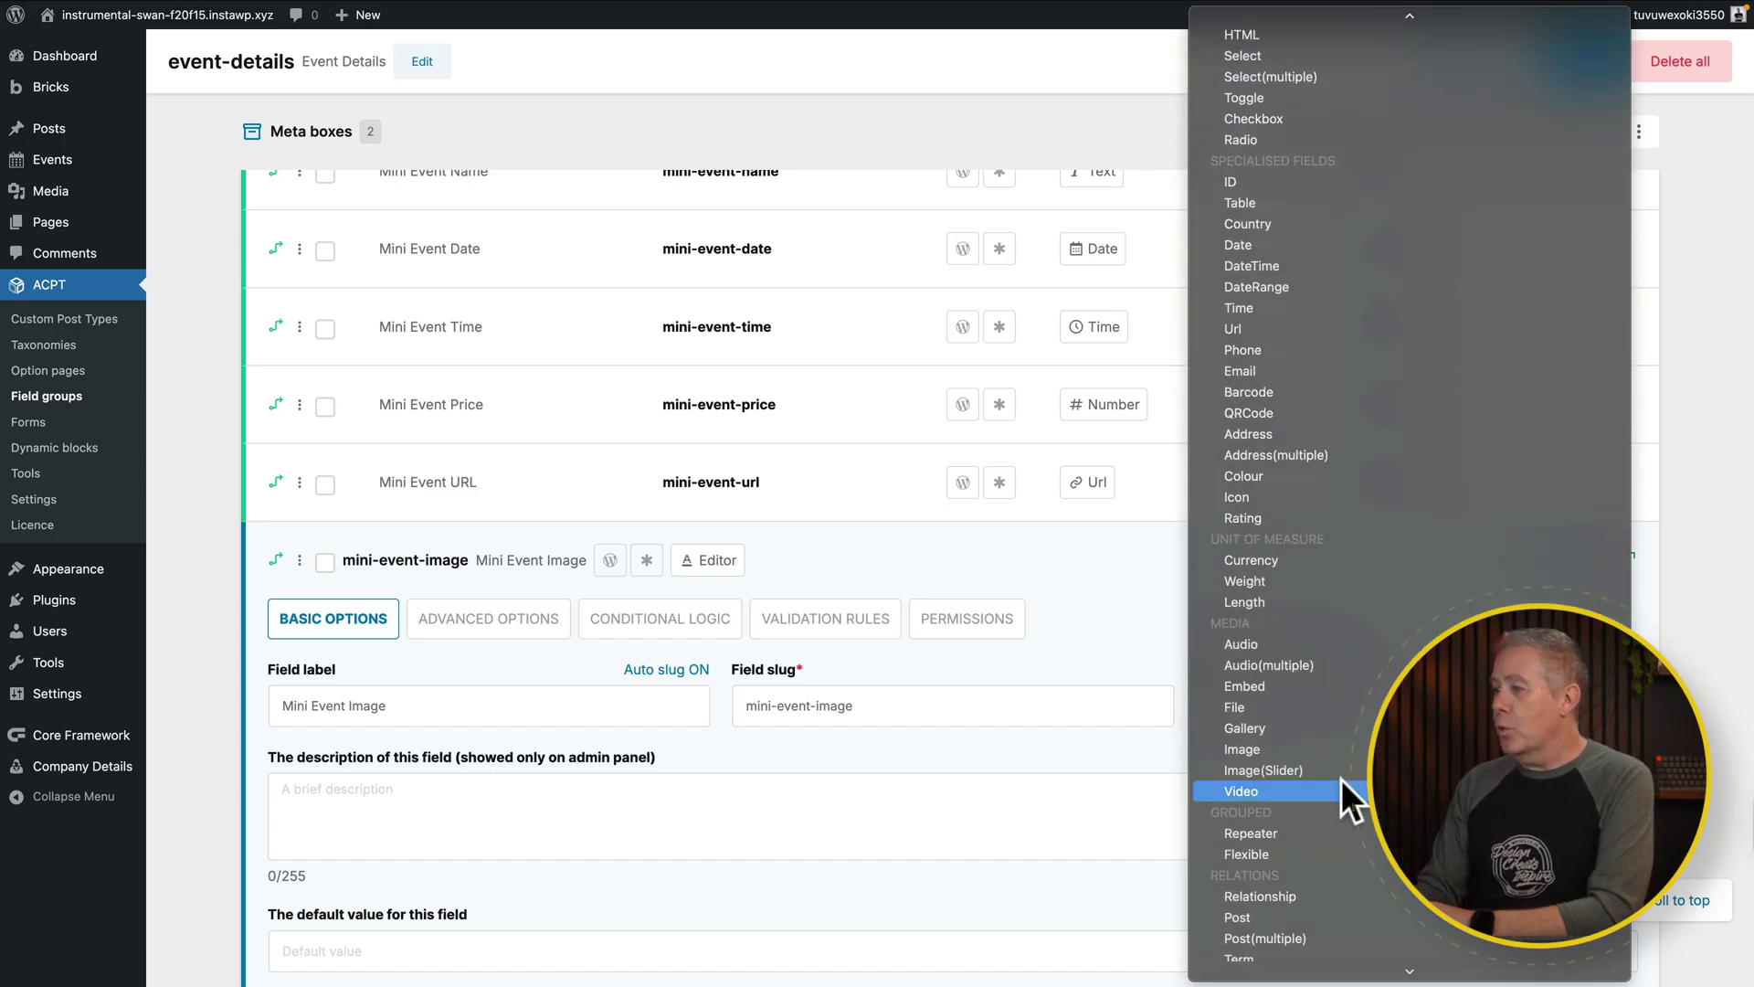
pyautogui.click(1295, 760)
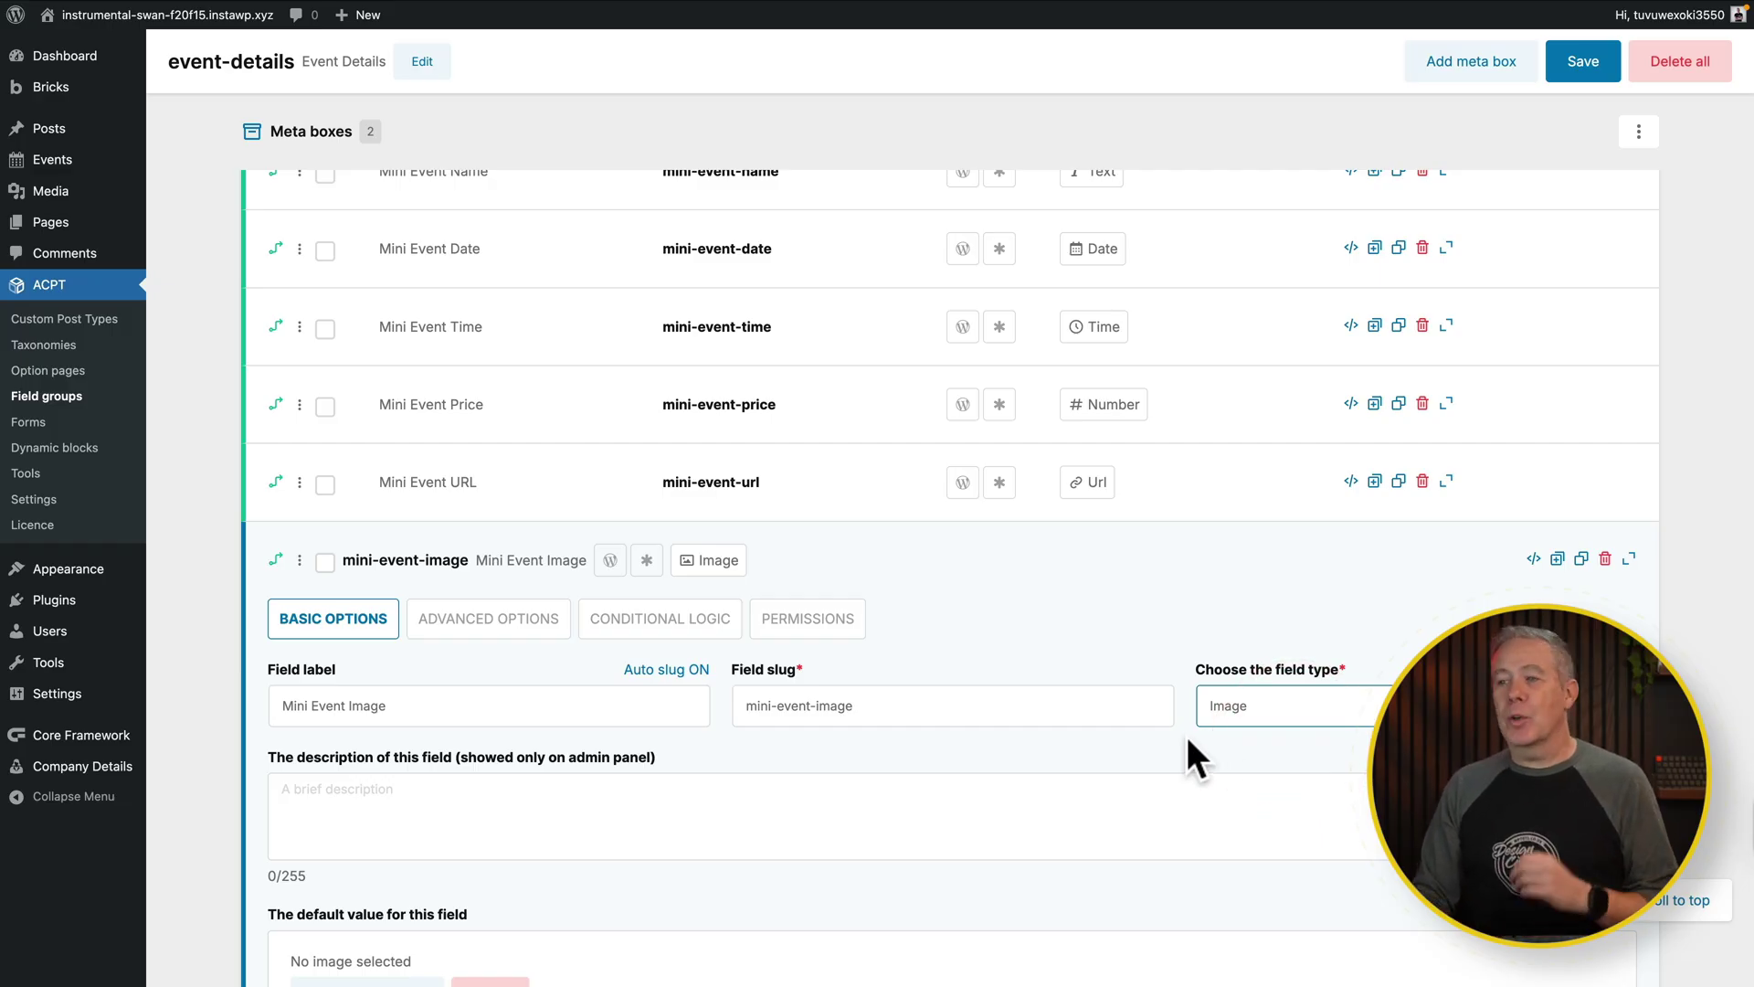
pyautogui.scroll(-3, 1187, 737)
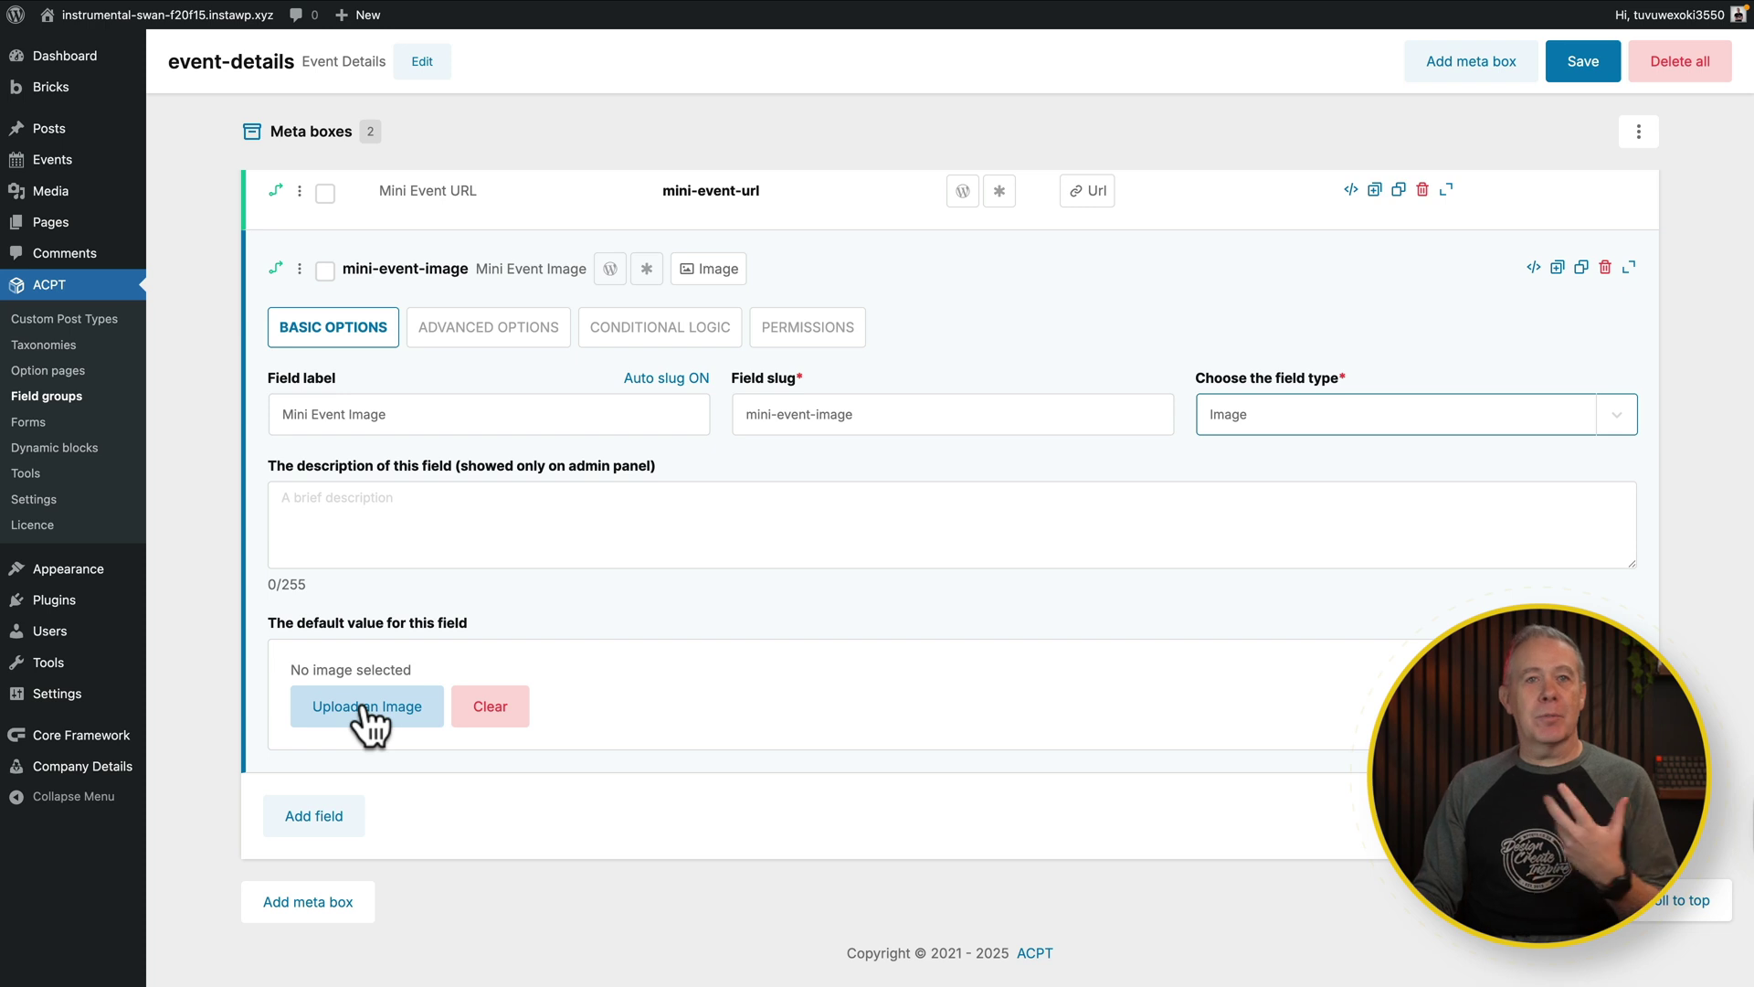
pyautogui.click(462, 334)
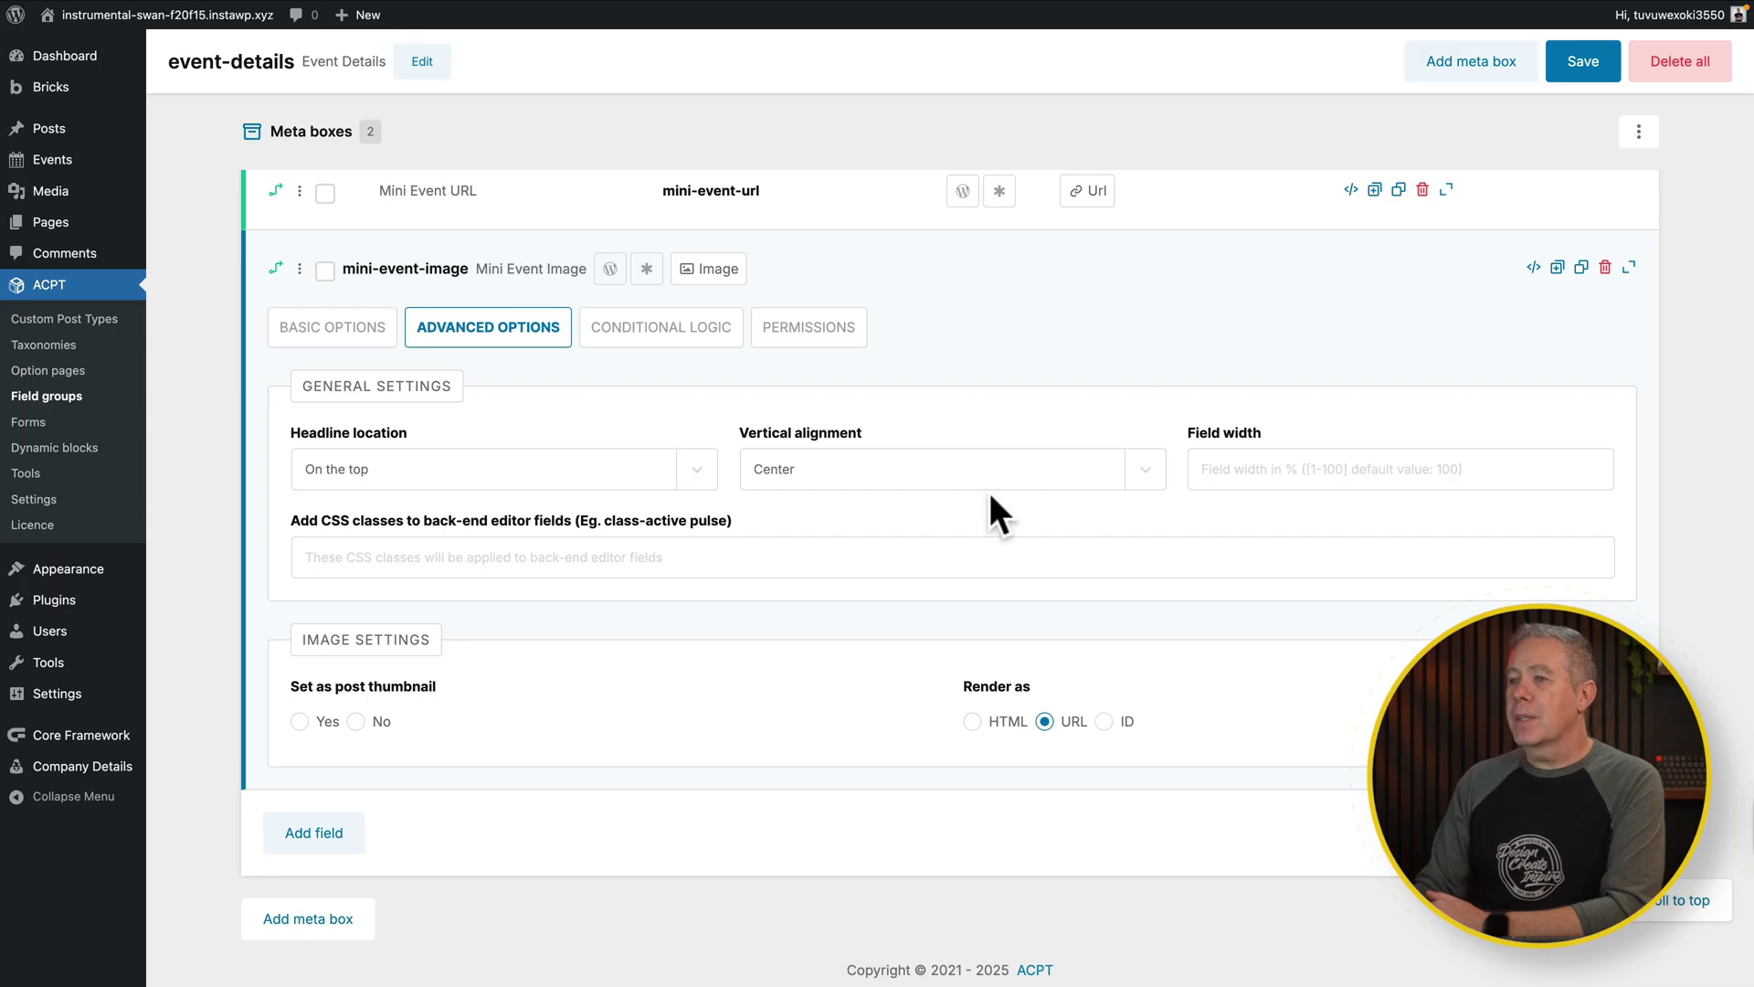
pyautogui.scroll(2, 989, 492)
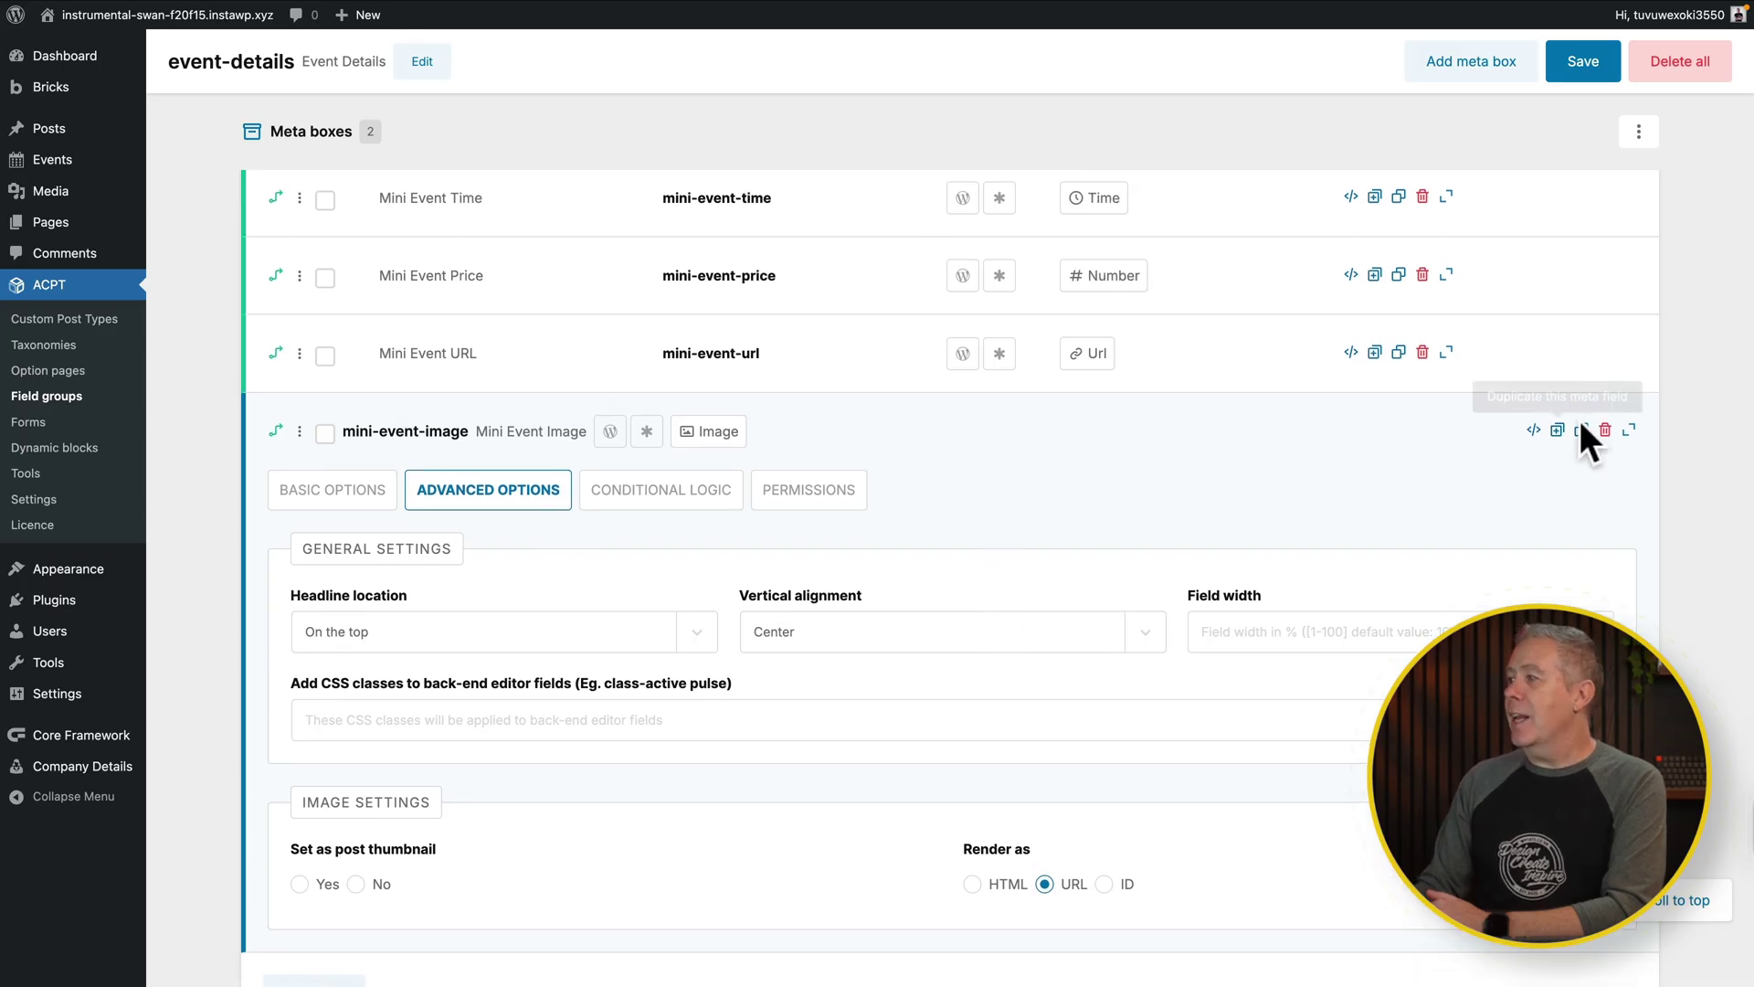
pyautogui.click(1630, 431)
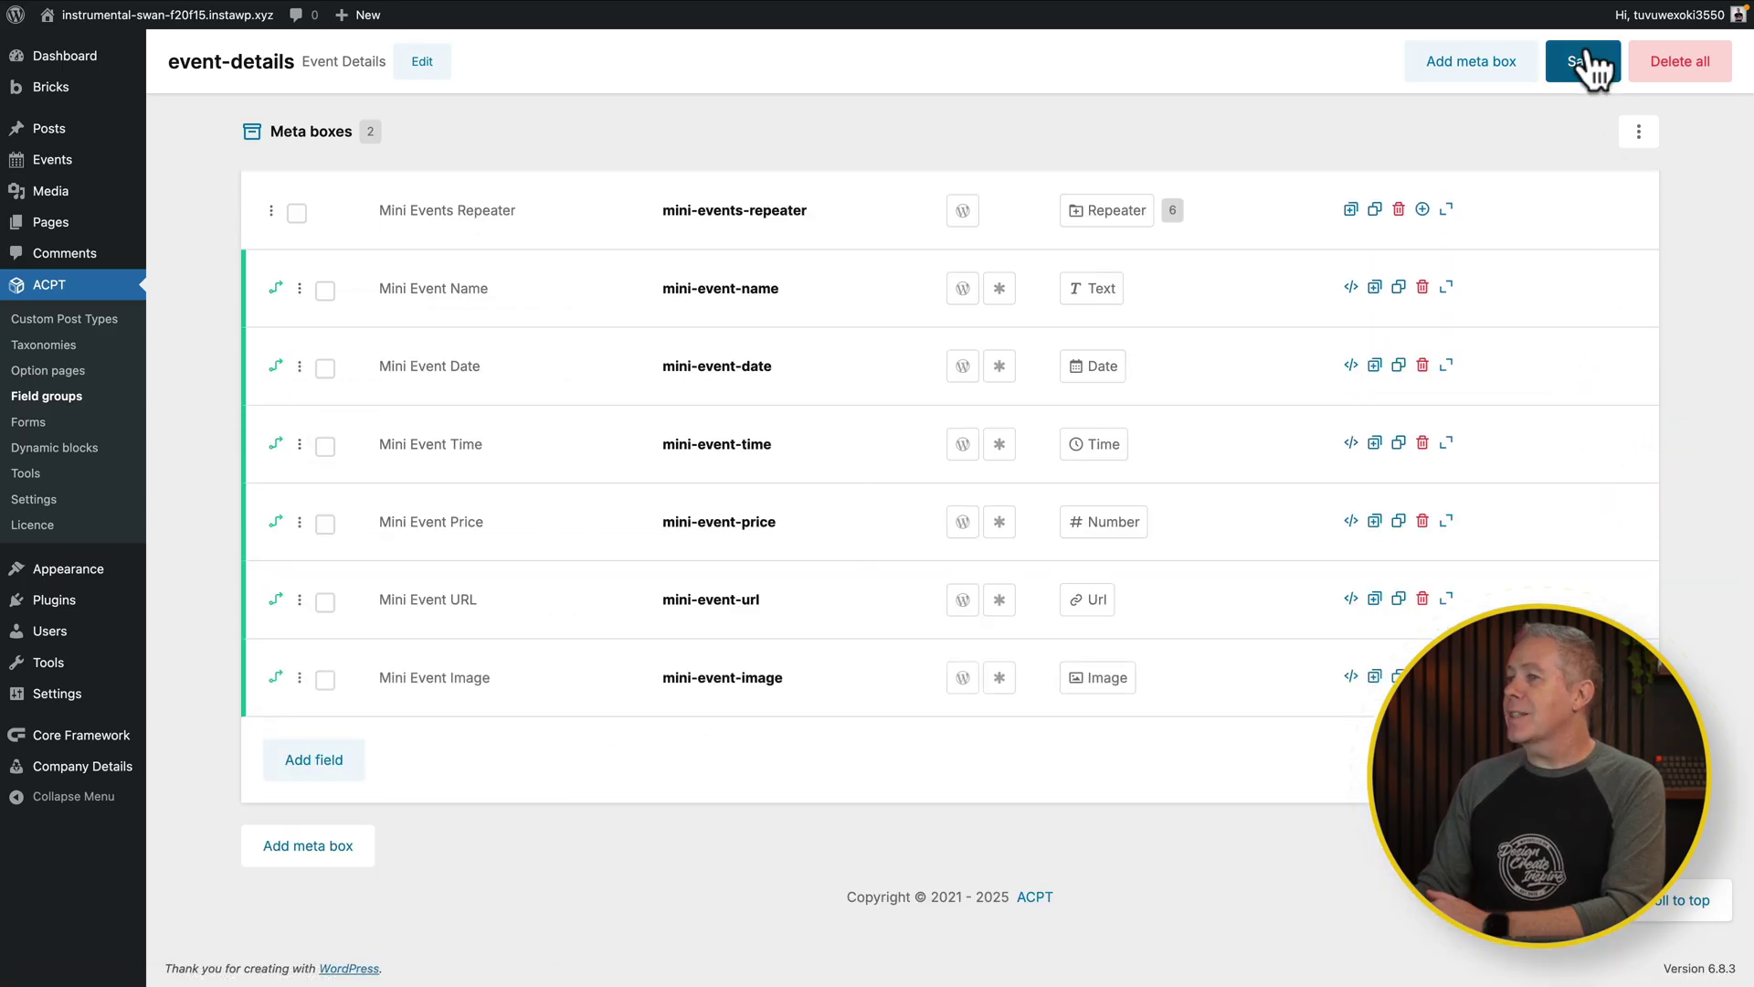
# Save the field group and add a new mini event named Thai Experience.
pyautogui.click(1586, 60)
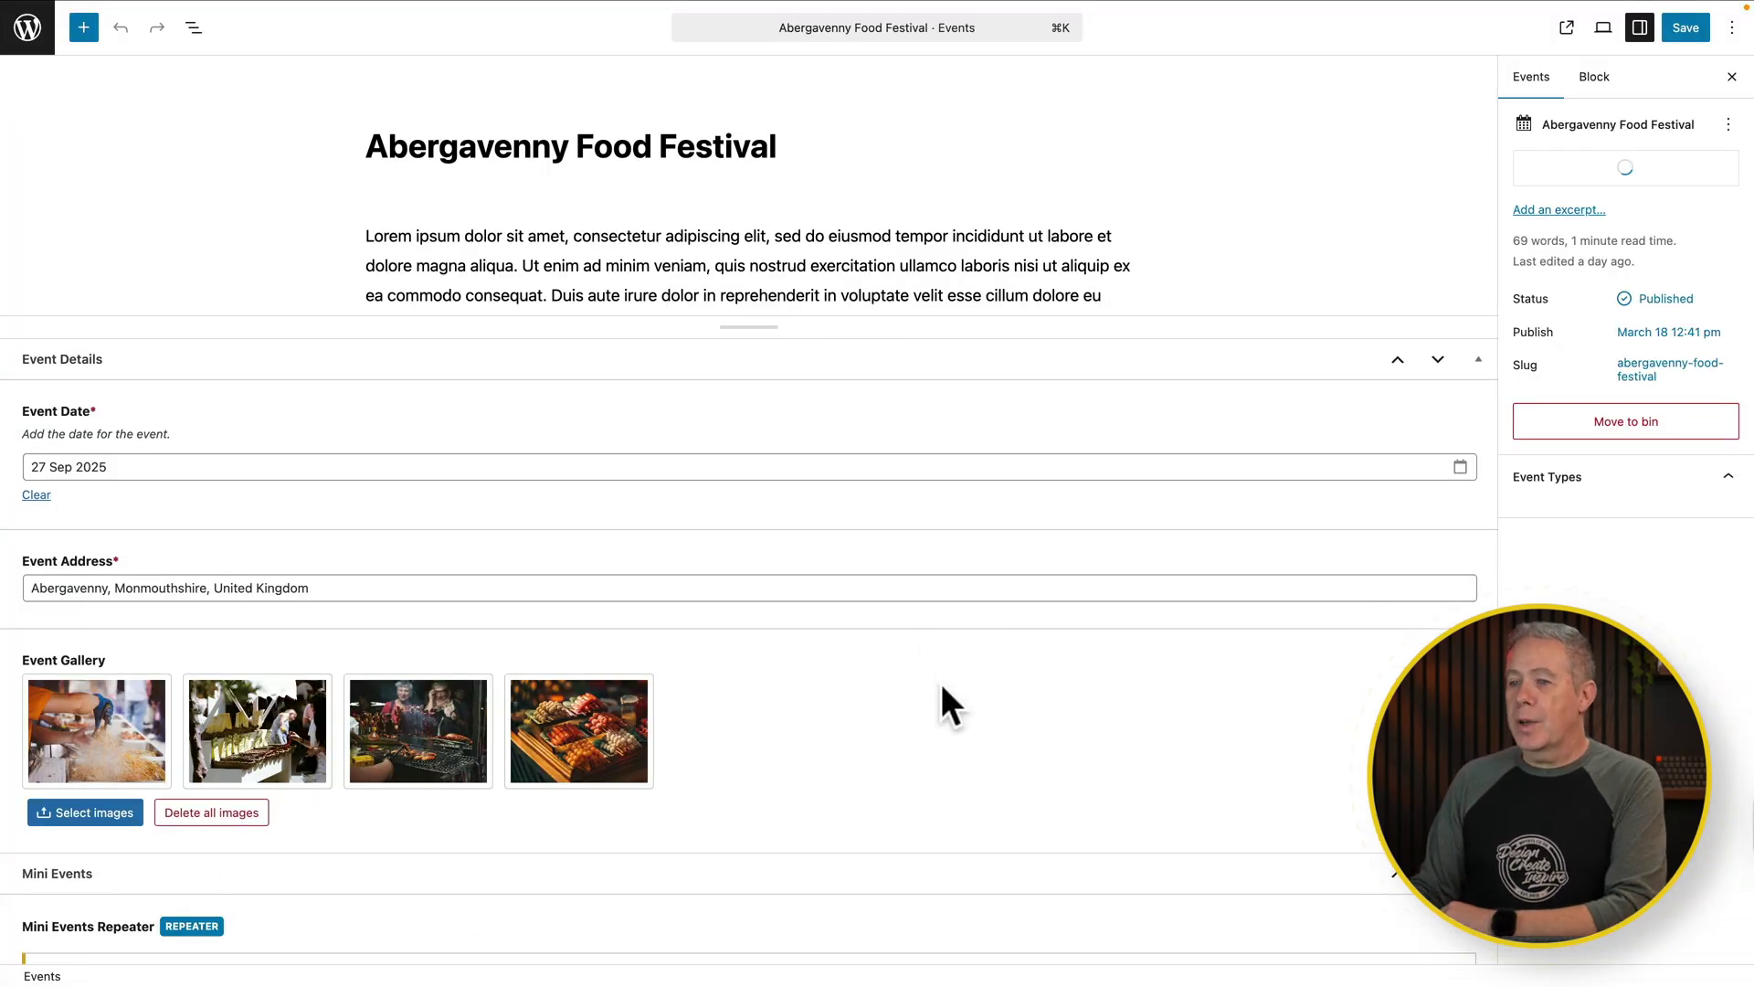
pyautogui.scroll(-3, 941, 683)
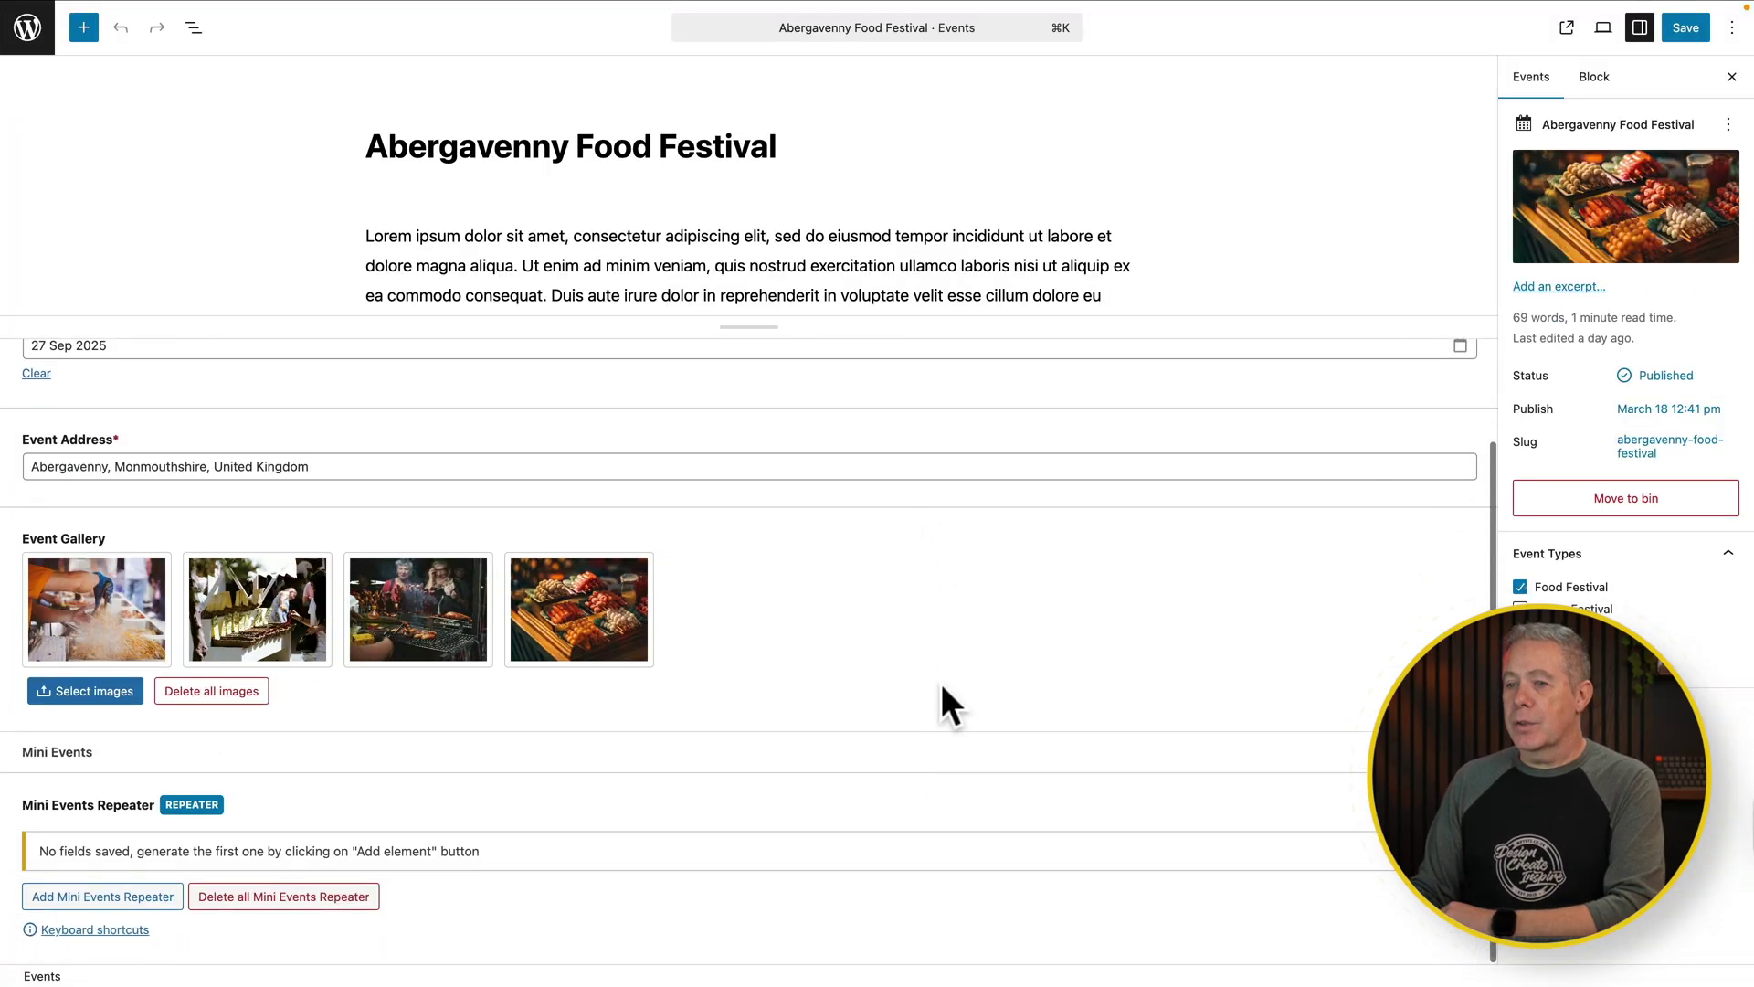
pyautogui.click(96, 896)
pyautogui.scroll(-6, 620, 895)
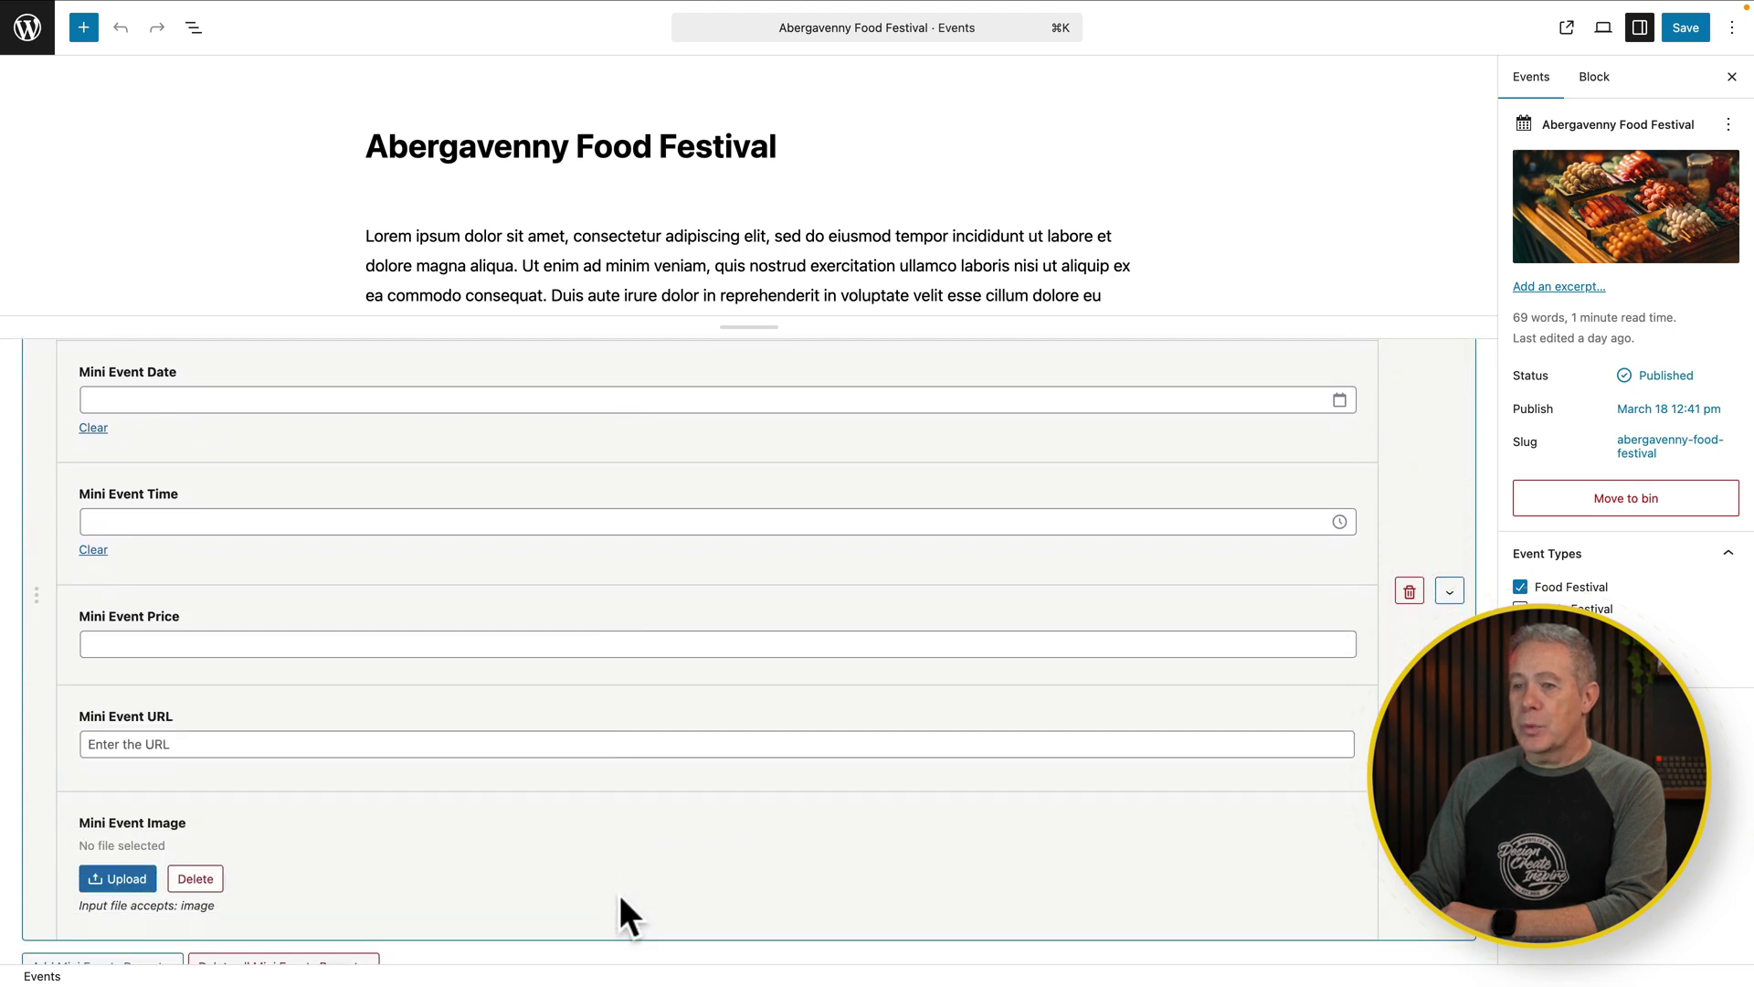
pyautogui.scroll(3, 620, 896)
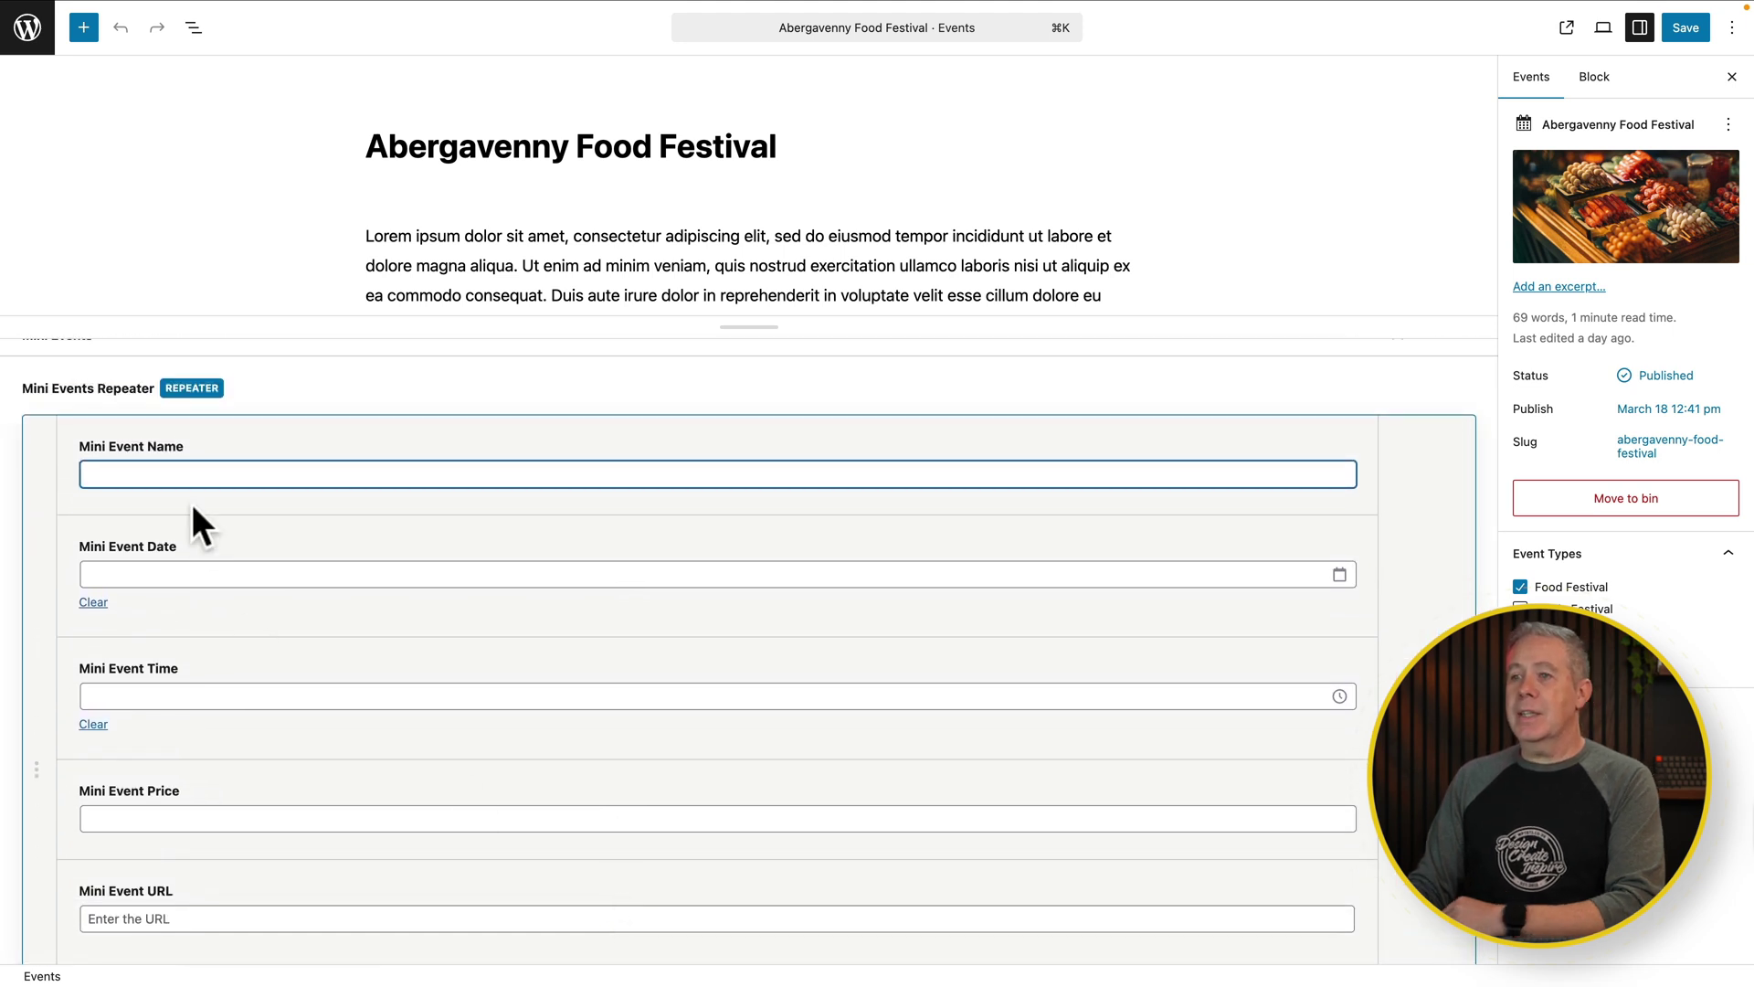
pyautogui.write('The Experience')
# Set the mini event date to November 28, 2025 and its time to 2:00 pm.
pyautogui.click(165, 573)
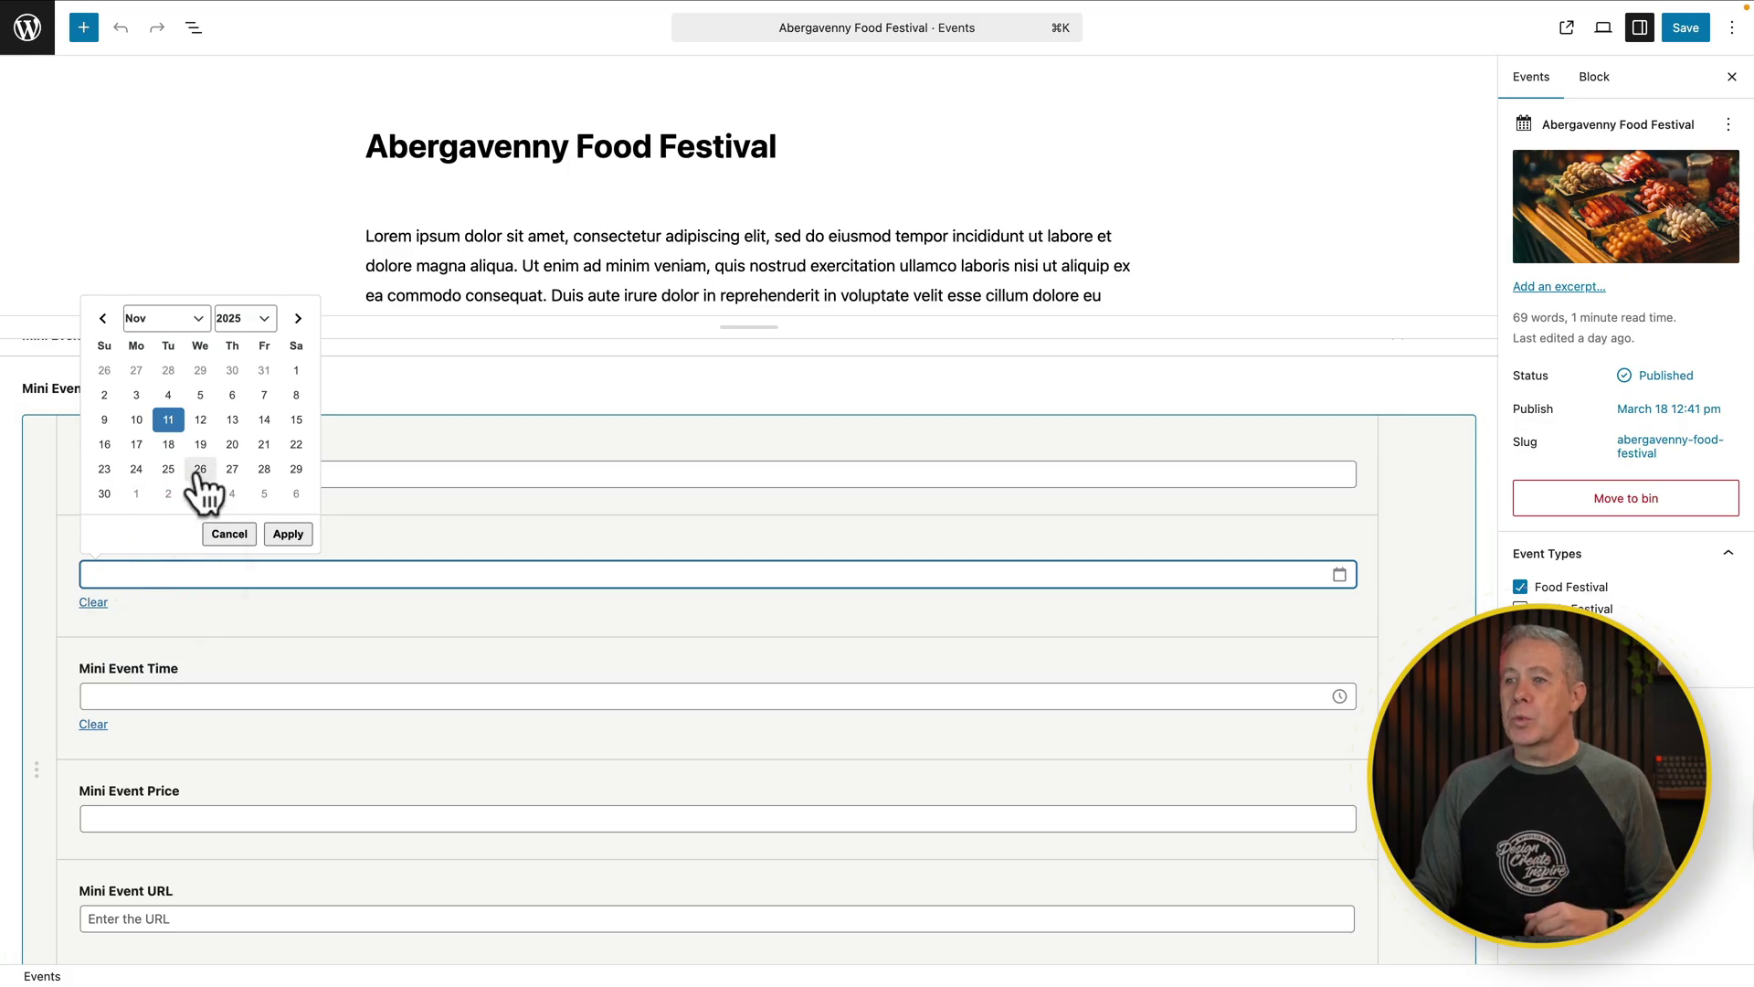
pyautogui.click(264, 469)
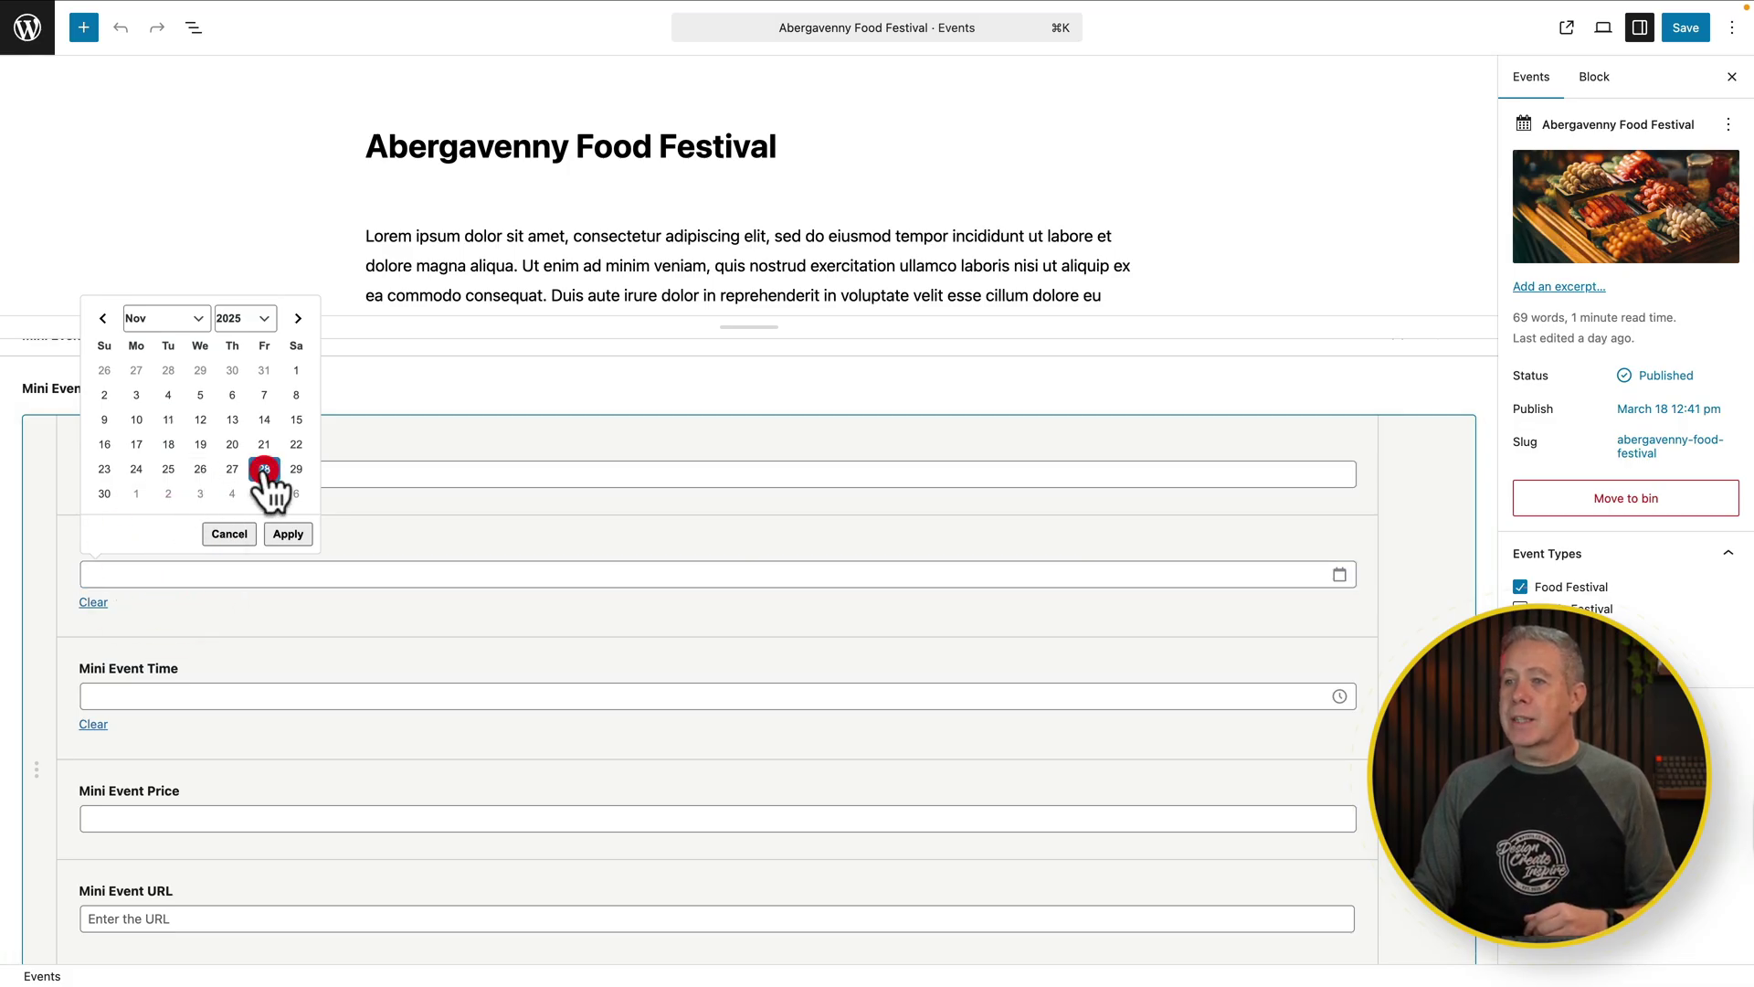
pyautogui.click(286, 535)
pyautogui.click(124, 697)
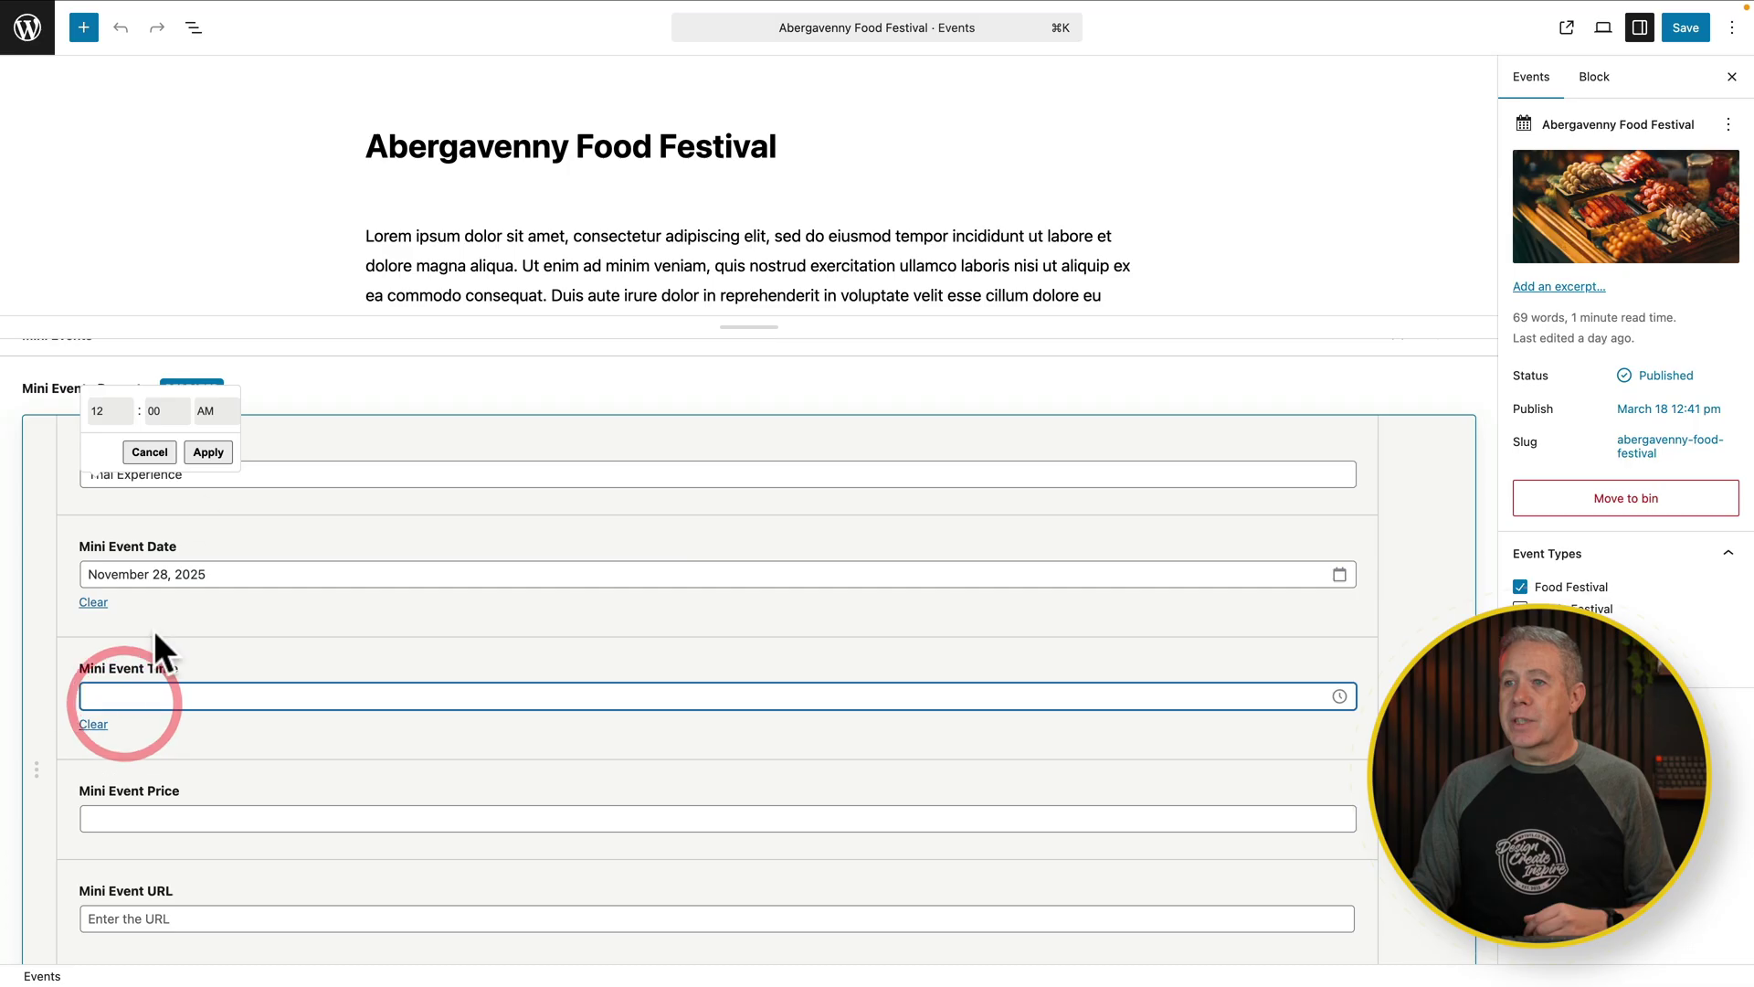
pyautogui.click(109, 410)
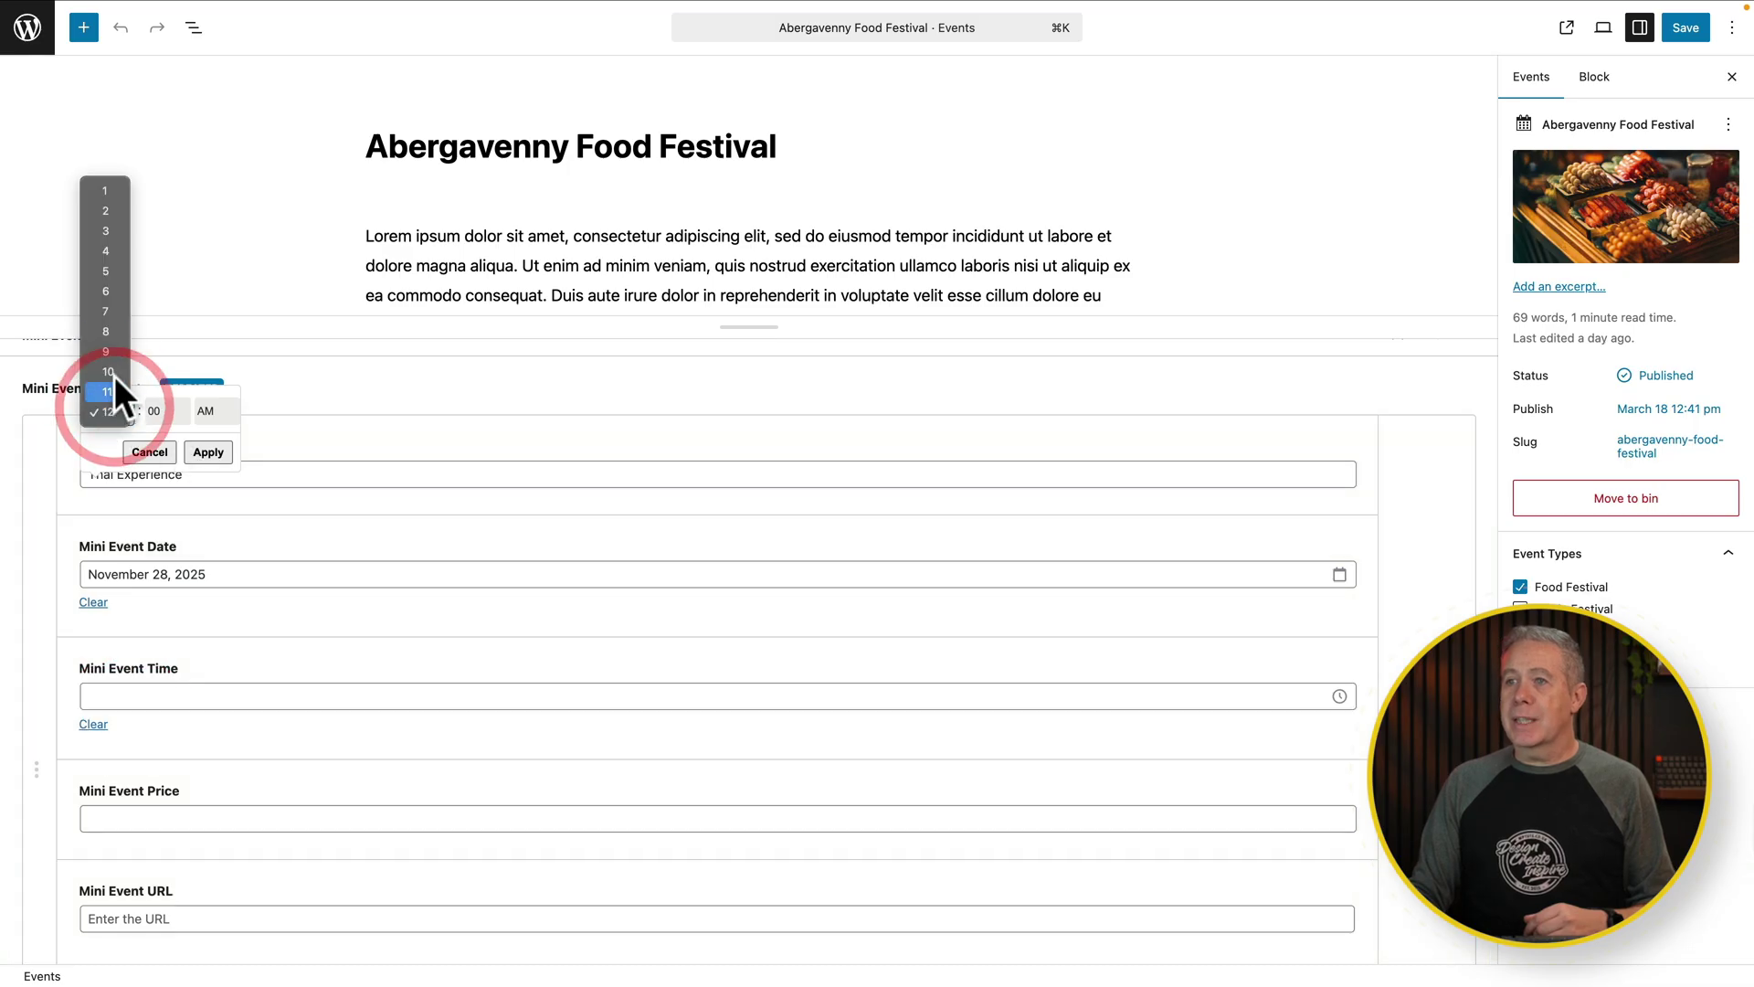
pyautogui.click(119, 209)
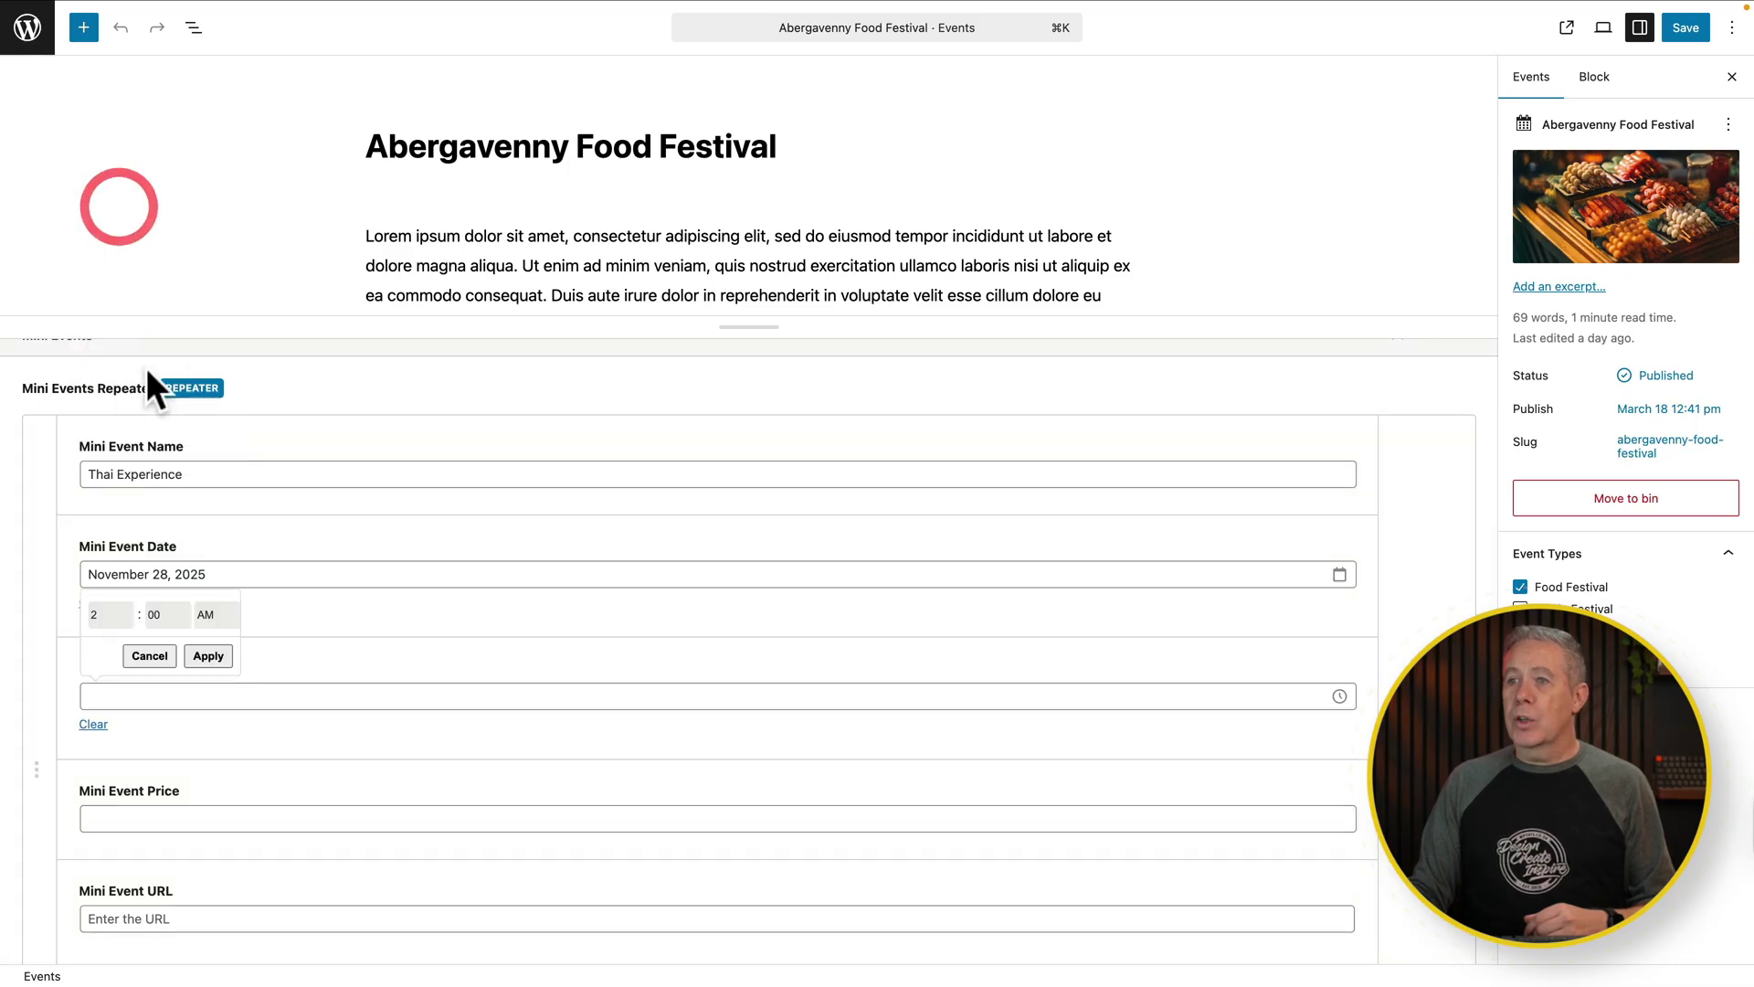
pyautogui.click(206, 621)
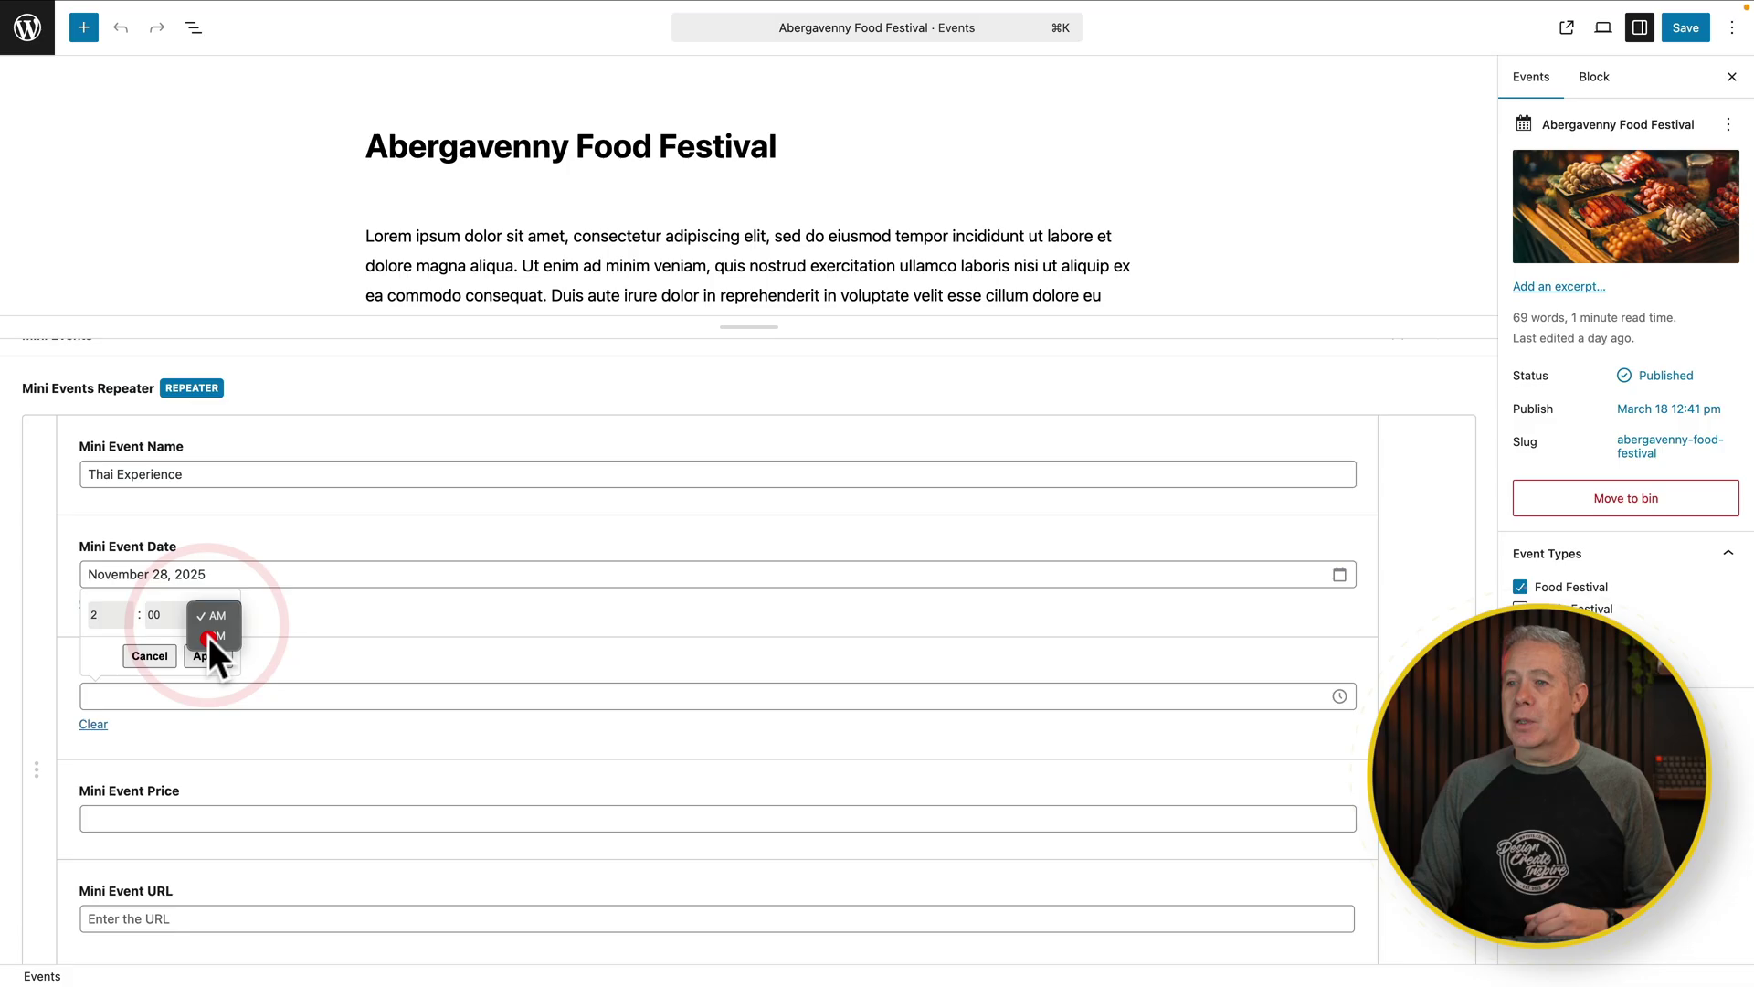
pyautogui.click(208, 655)
# Enter price 9.99, paste the booking URL, attach an image, and collapse the entry.
pyautogui.scroll(-2, 222, 744)
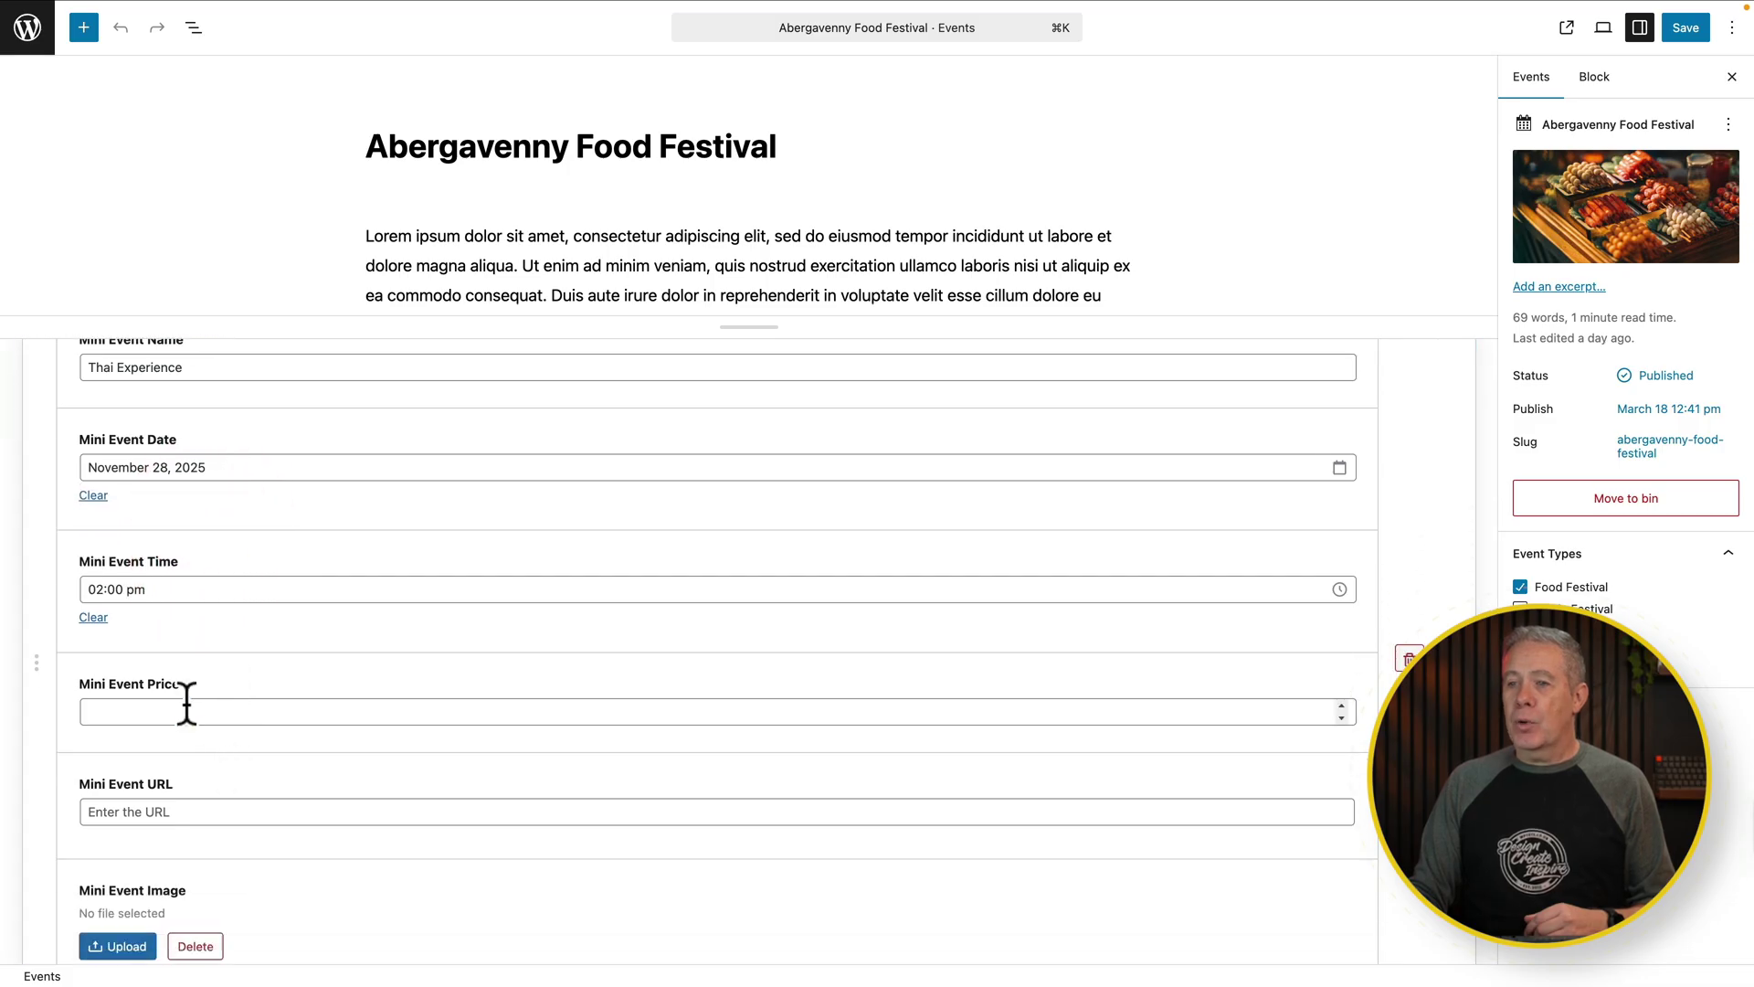
pyautogui.click(184, 708)
pyautogui.write('9.99')
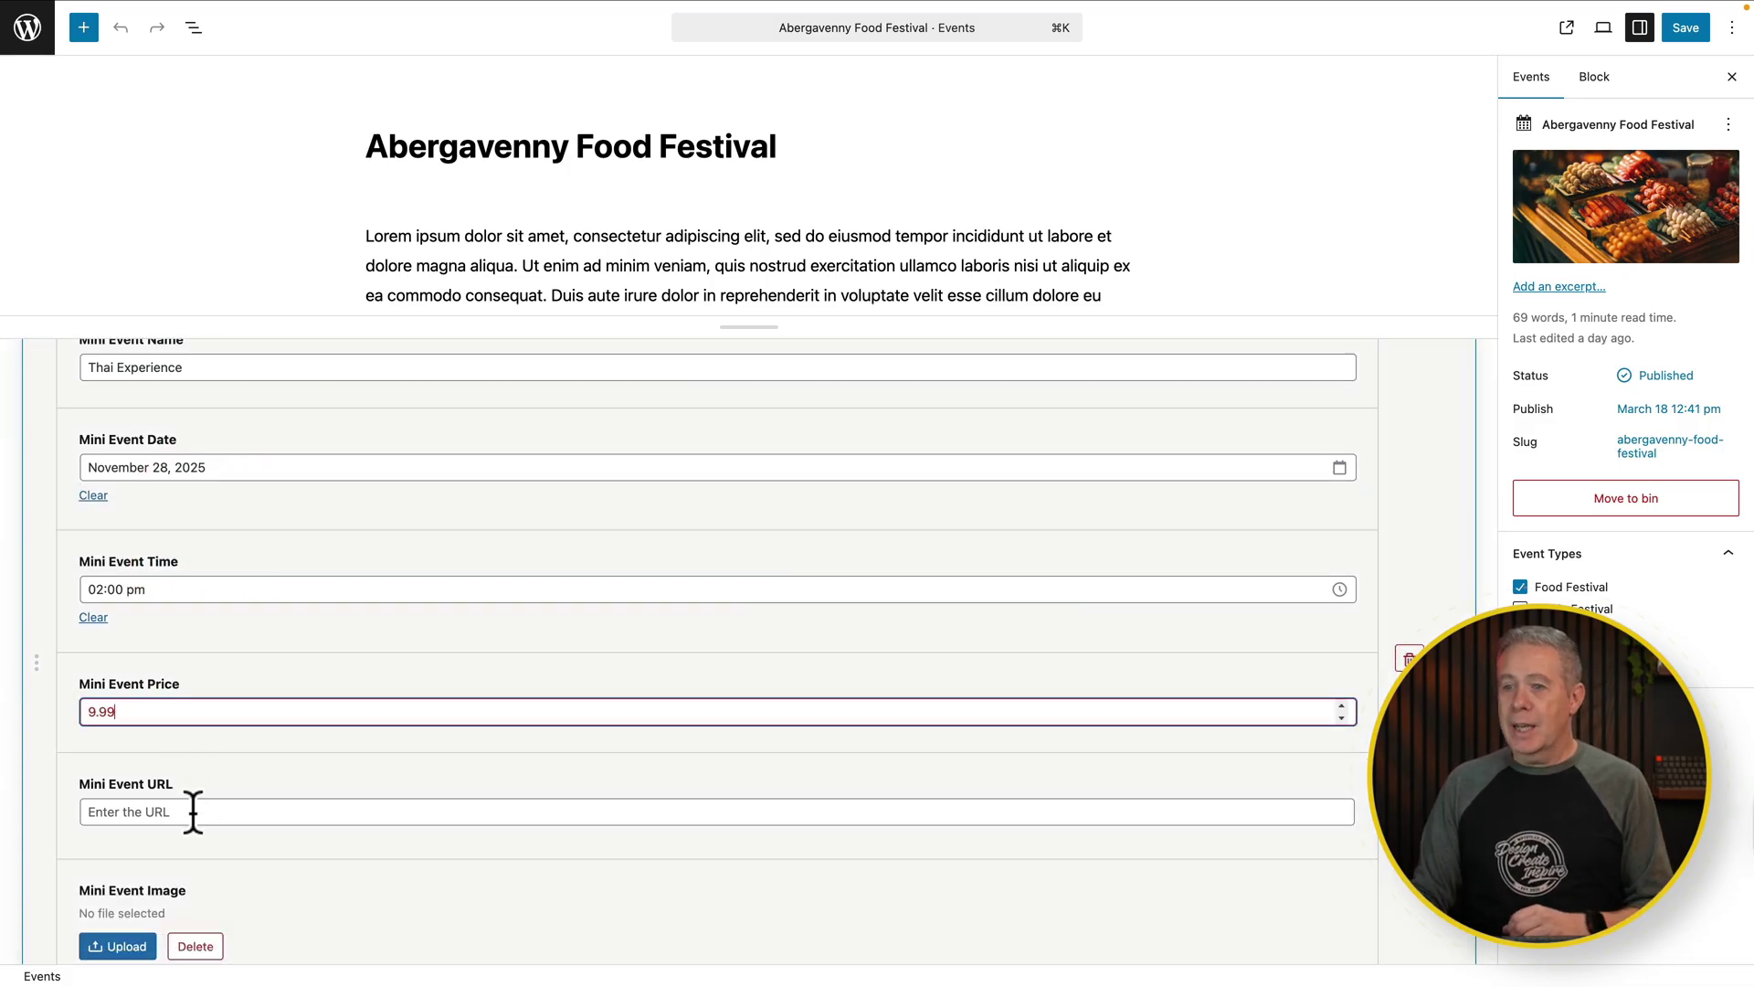
pyautogui.click(193, 811)
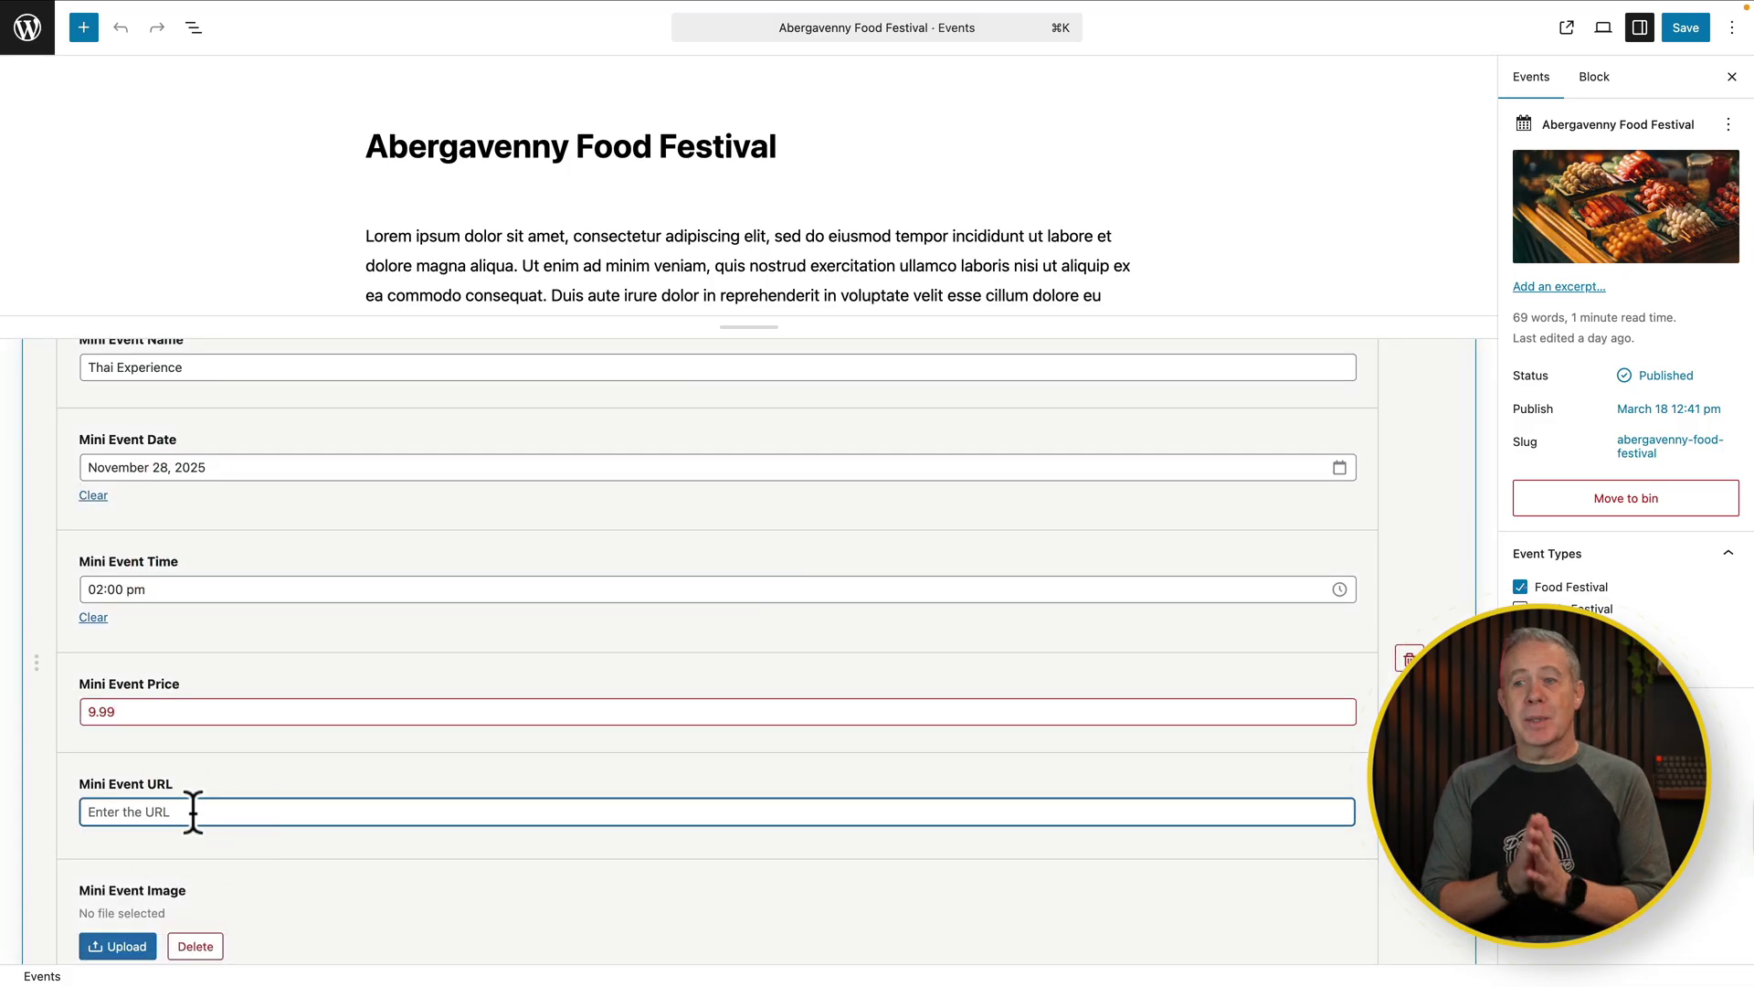
pyautogui.write('https://wptuts.co.uk')
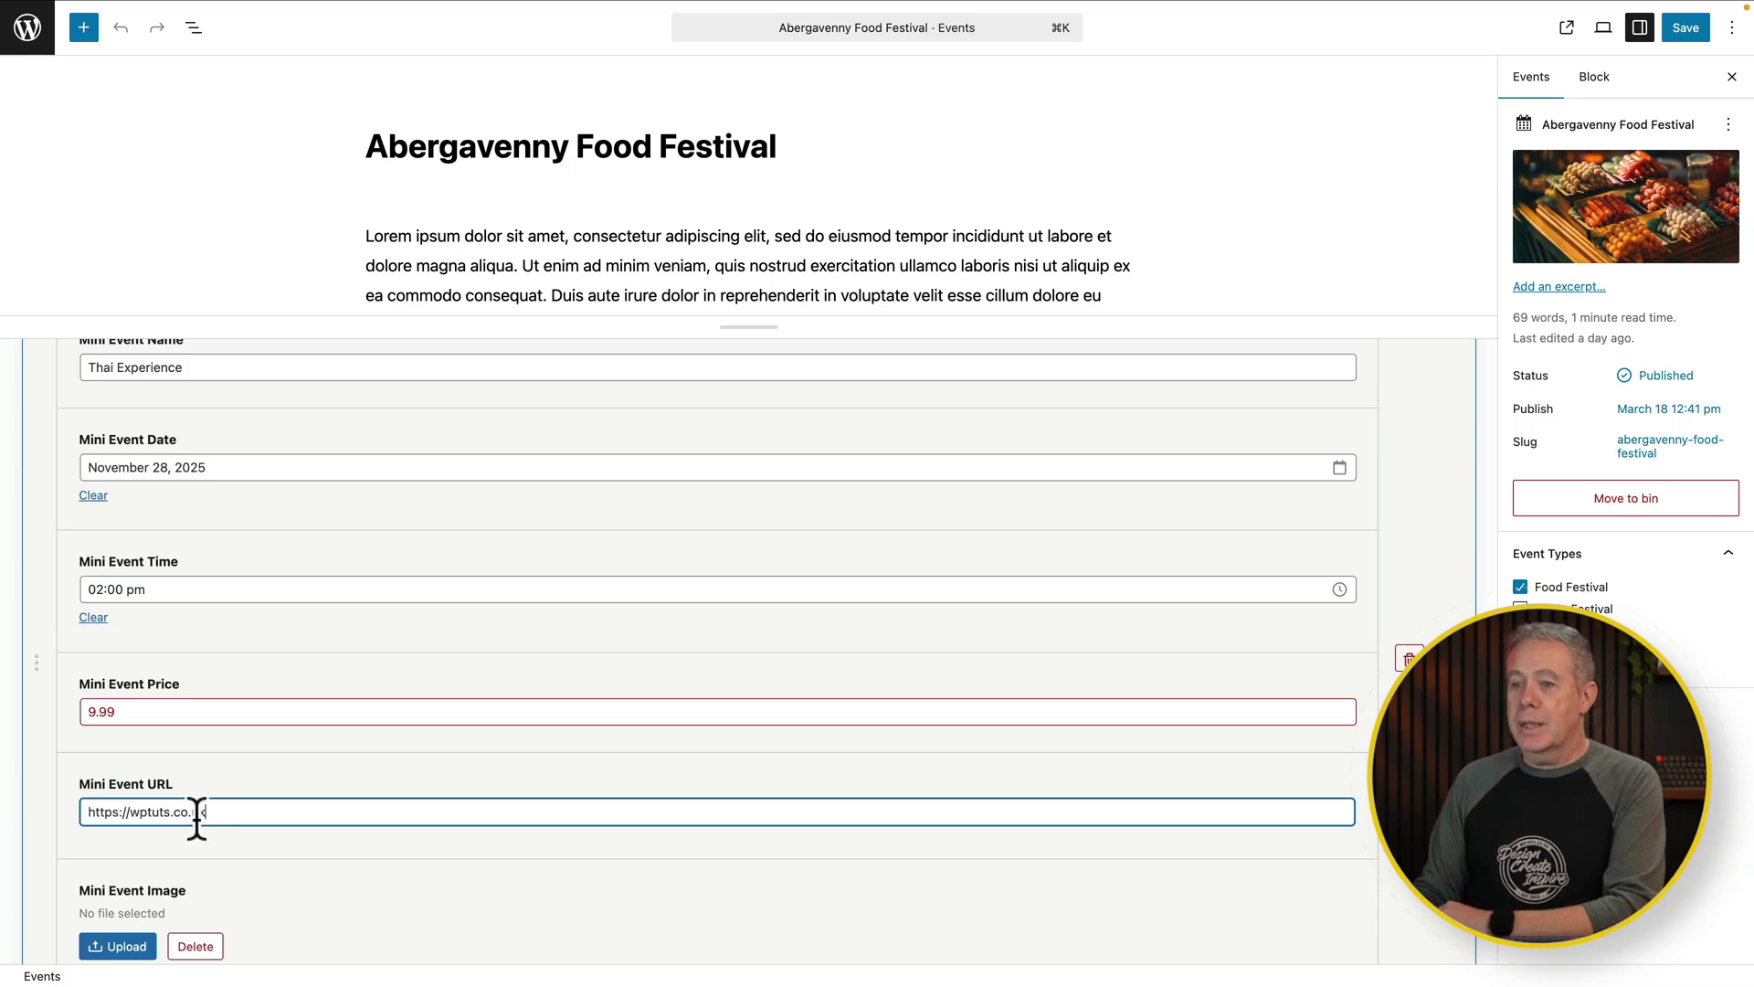
pyautogui.scroll(-3, 196, 815)
pyautogui.click(126, 809)
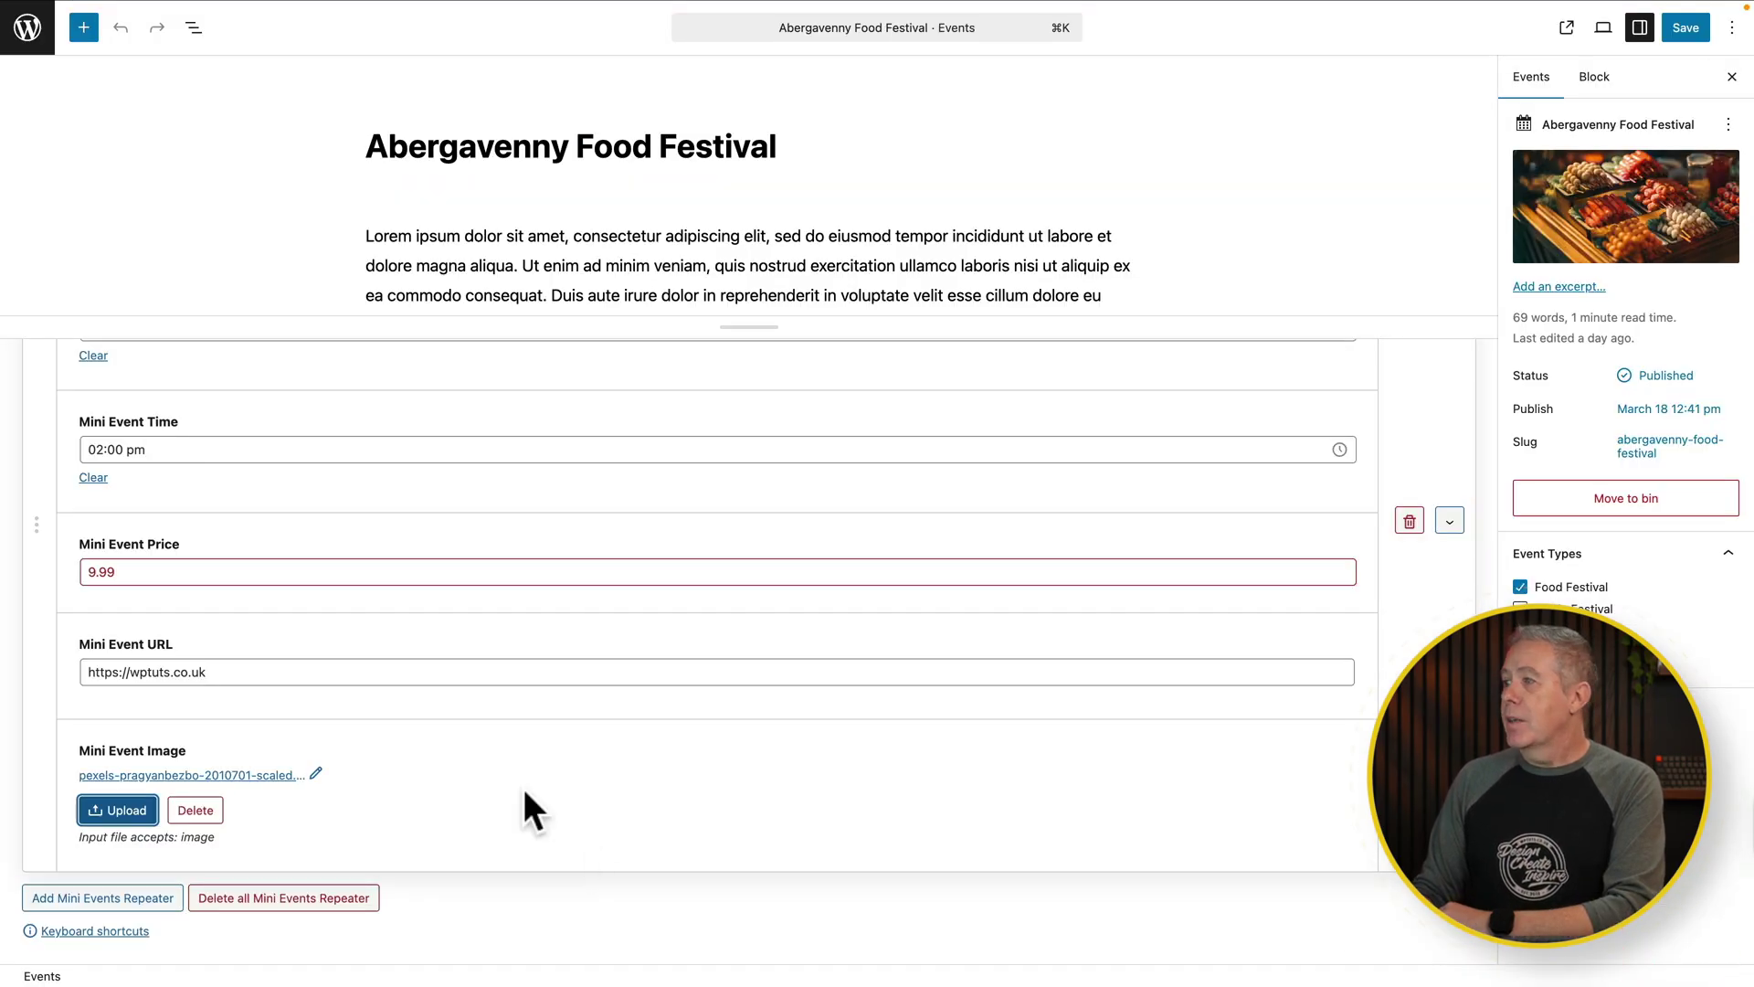
pyautogui.scroll(2, 524, 788)
pyautogui.click(1449, 618)
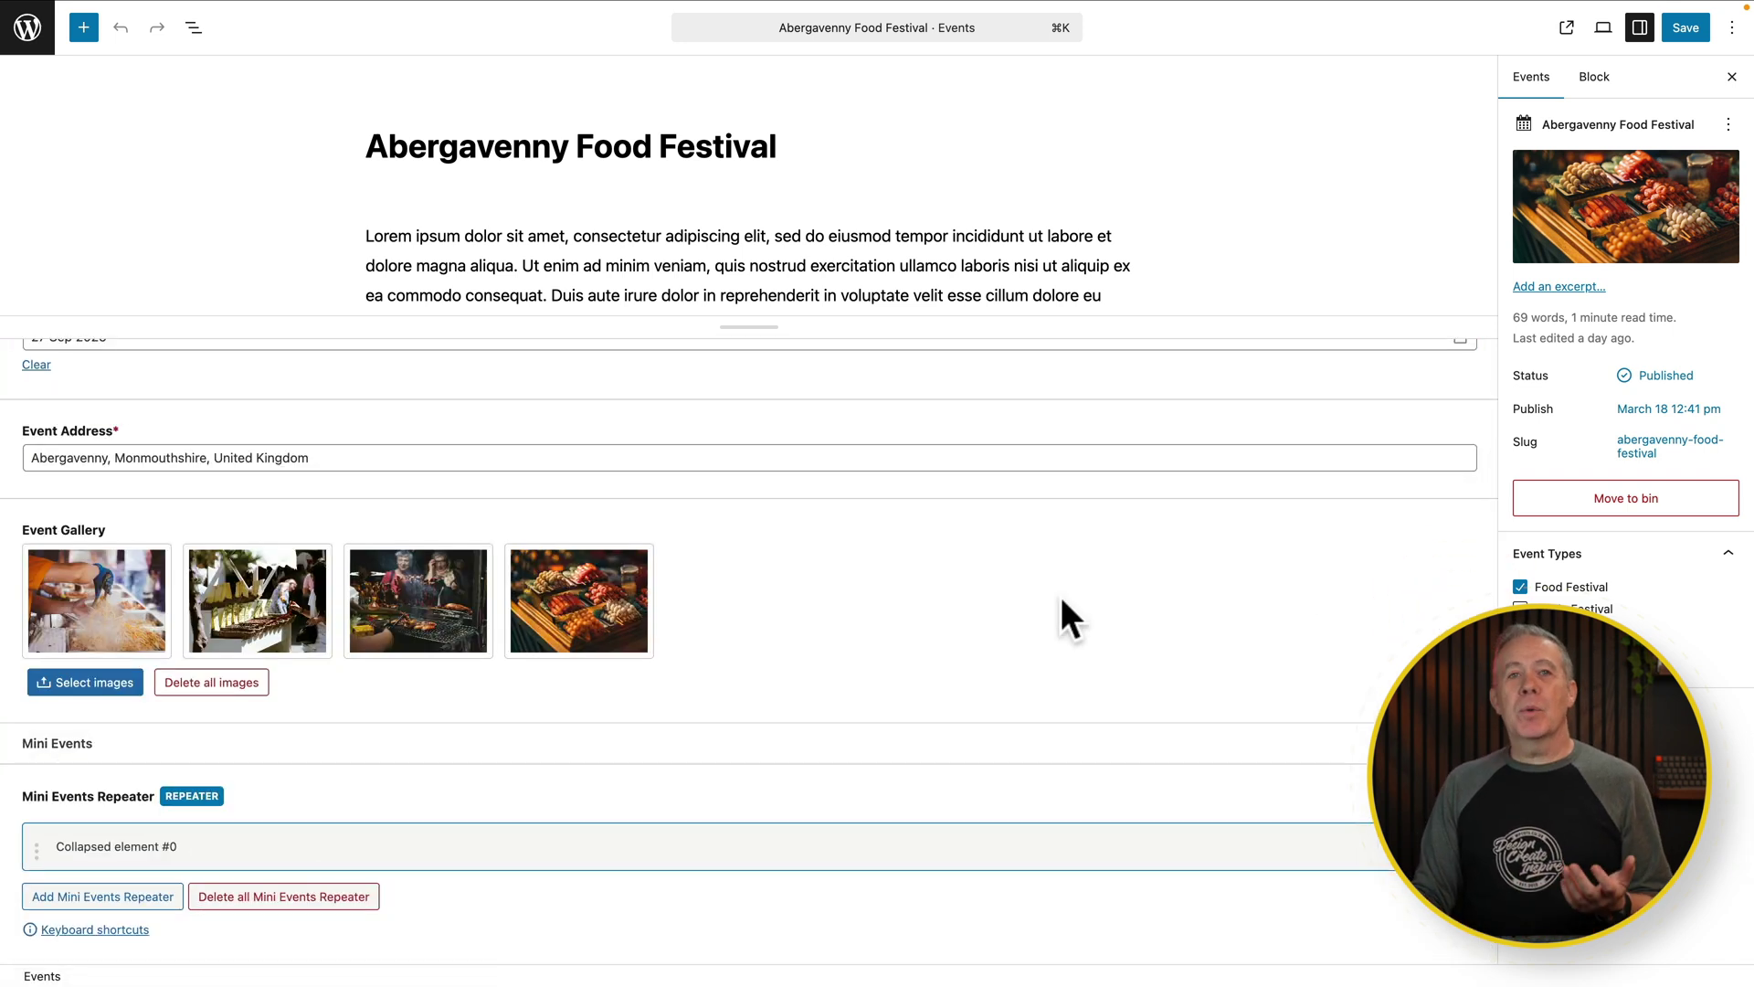
# Add Chinese Cuisine For Beginners (November 29, 2025, 6:00 pm, 19.99) and drag it above the first event.
pyautogui.click(144, 896)
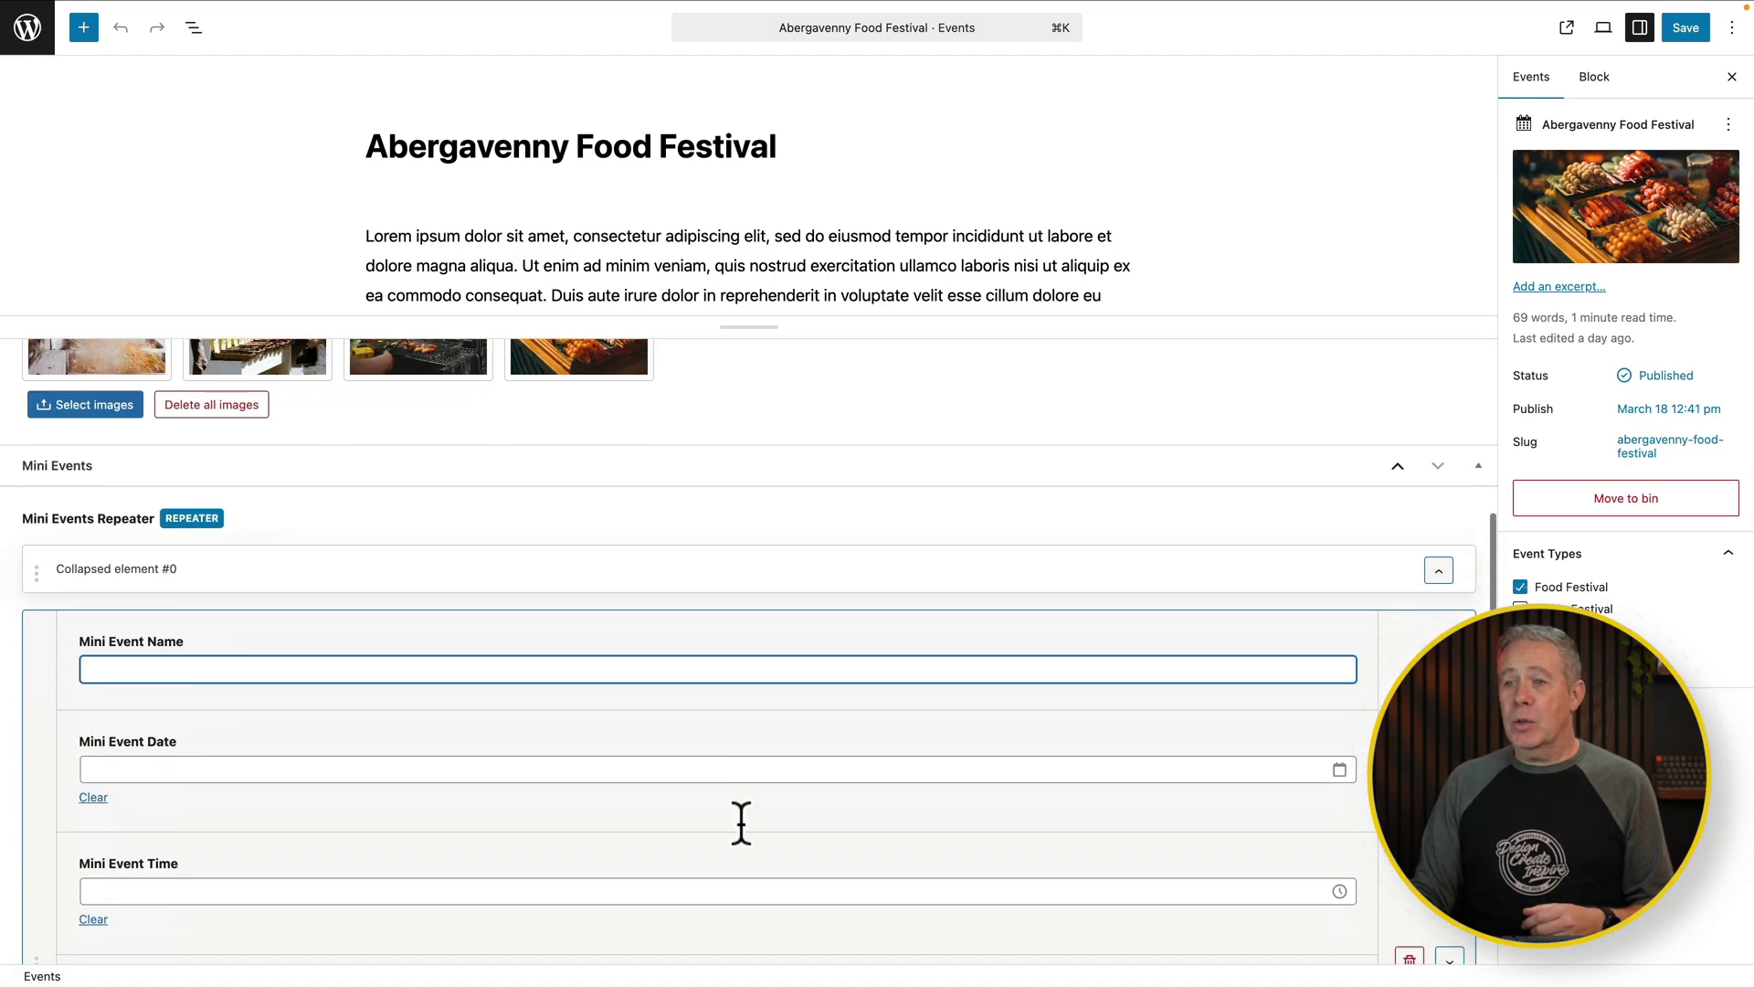
pyautogui.scroll(-2, 740, 820)
pyautogui.write('Ch')
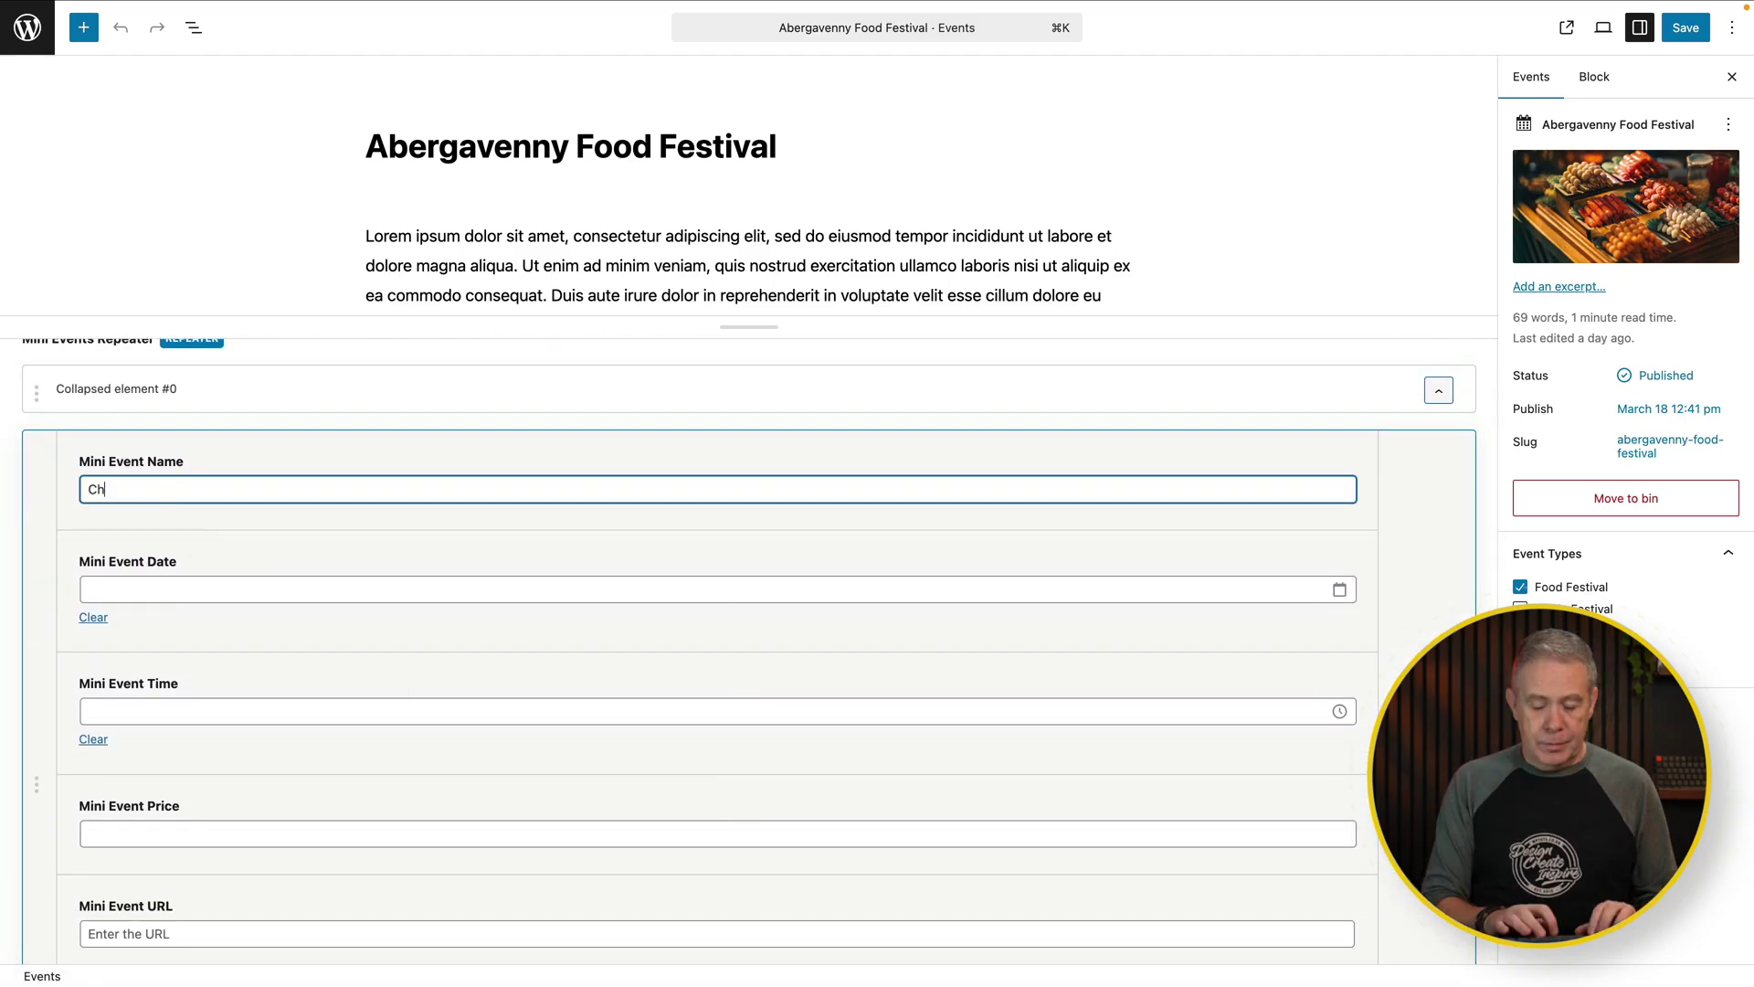
pyautogui.click(184, 868)
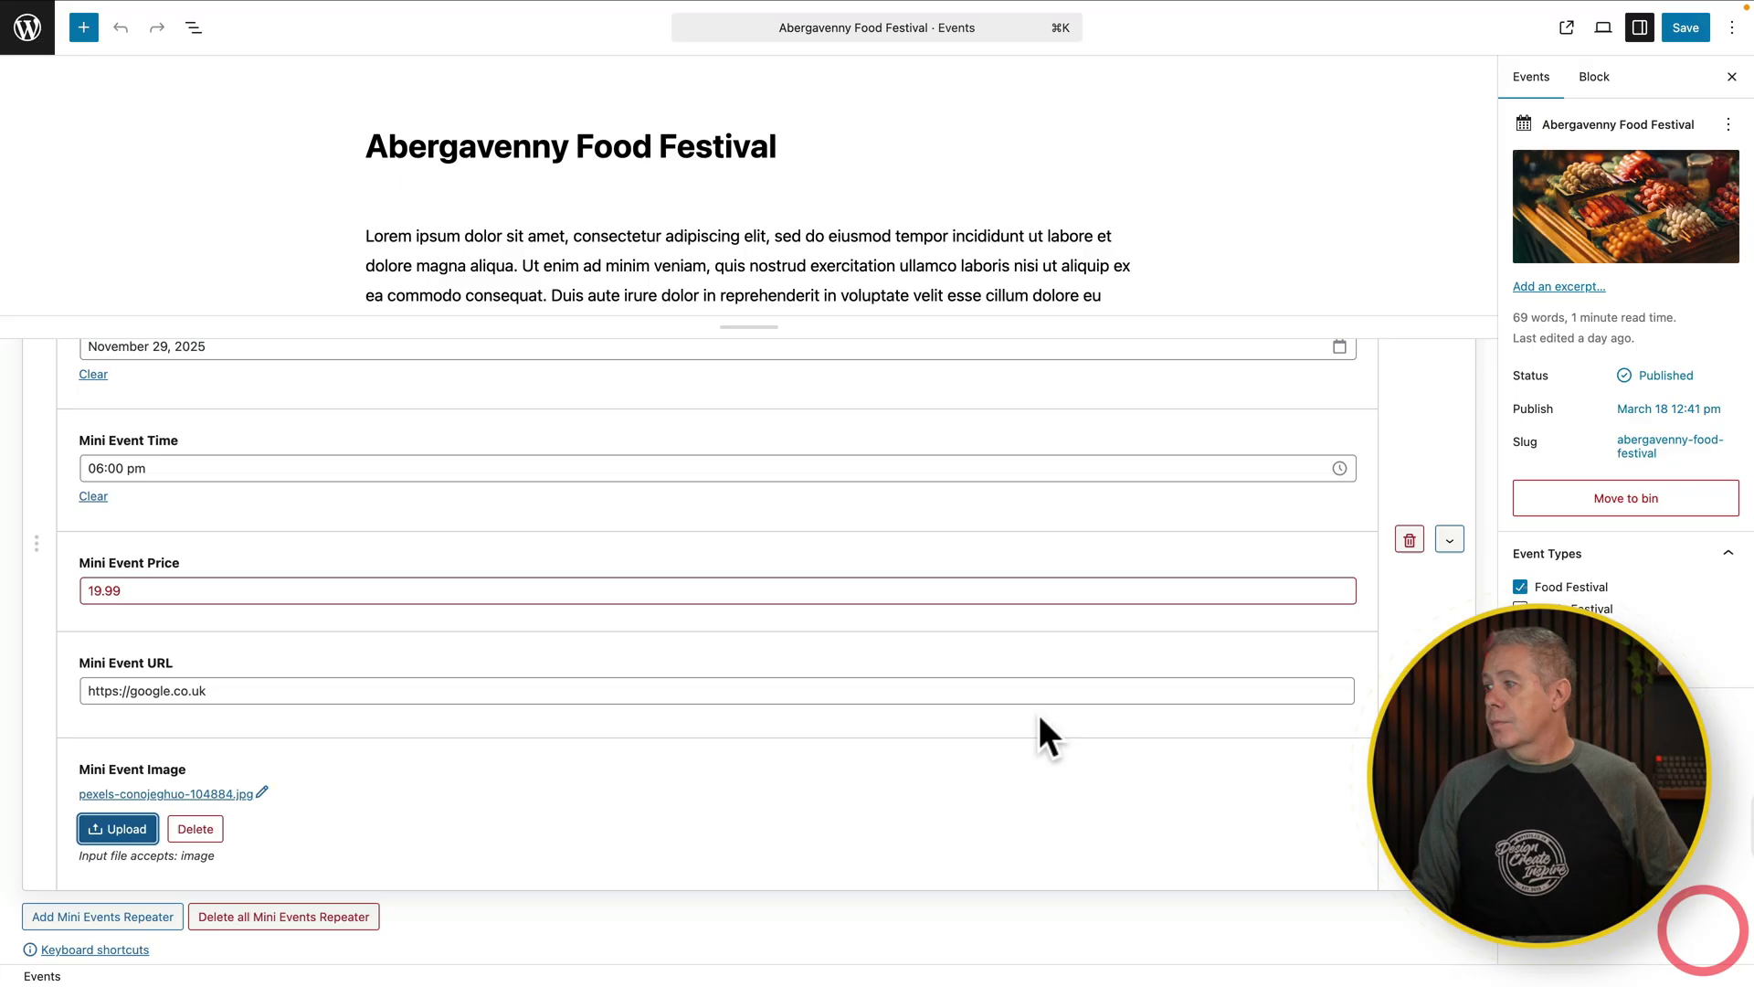
pyautogui.scroll(2, 1005, 730)
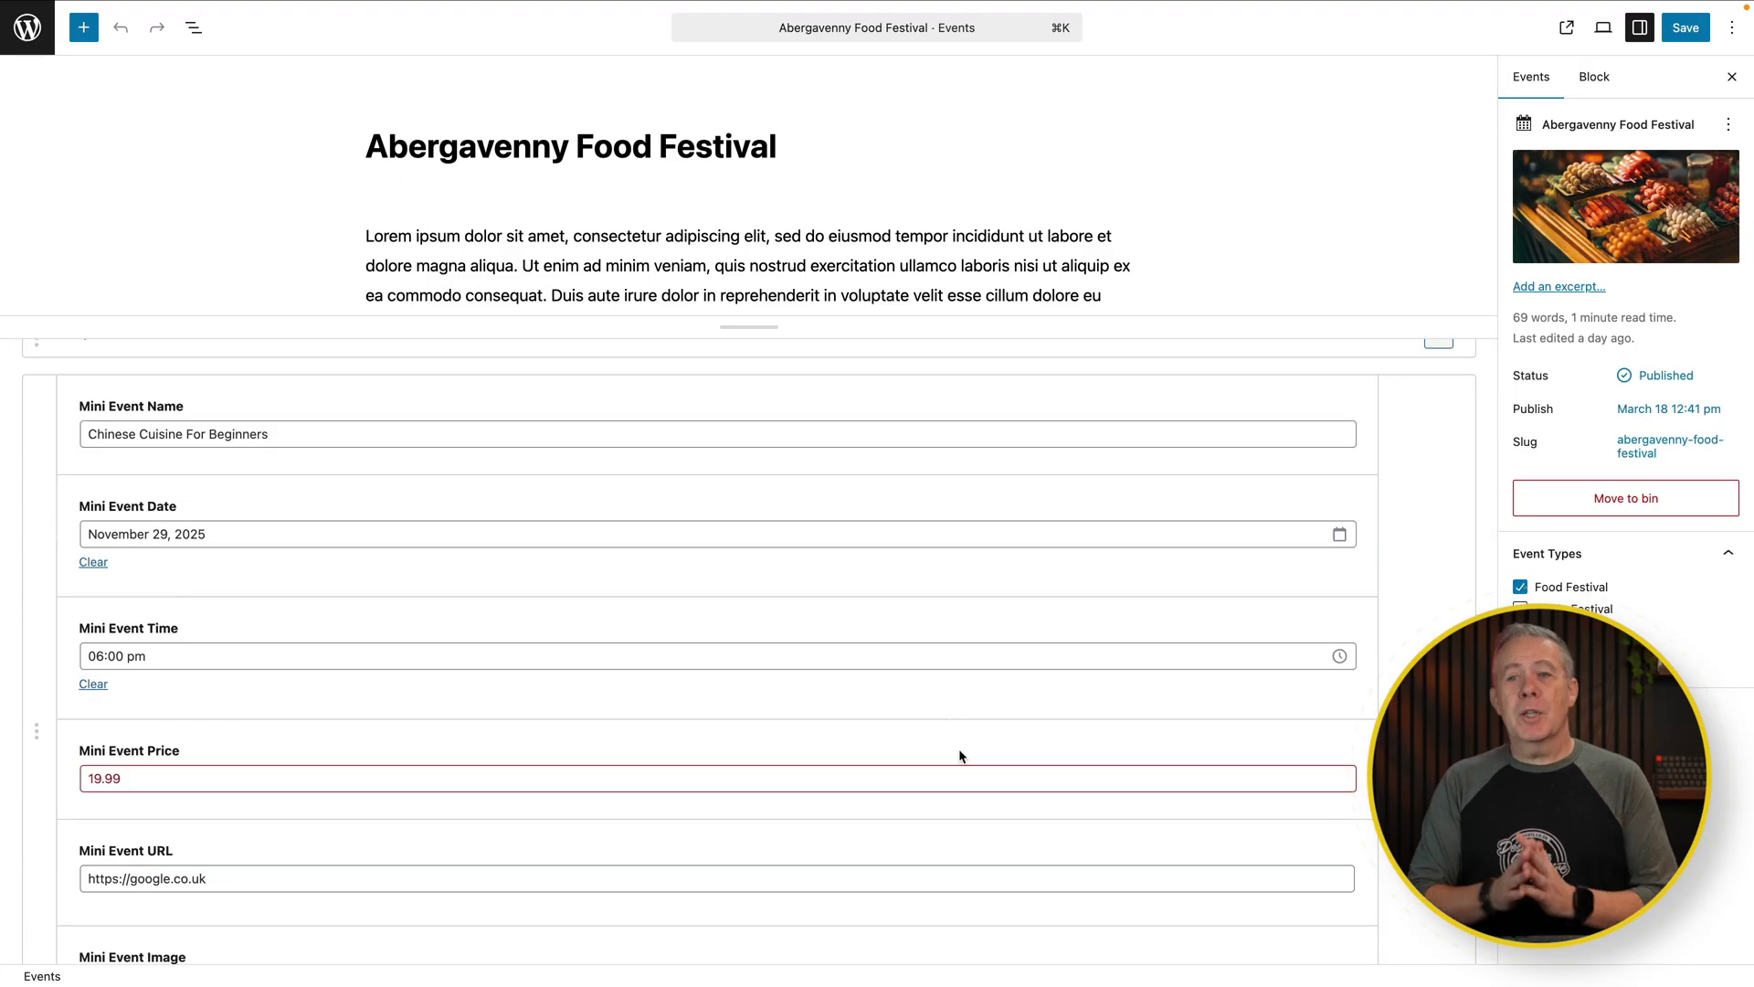
pyautogui.scroll(-3, 960, 755)
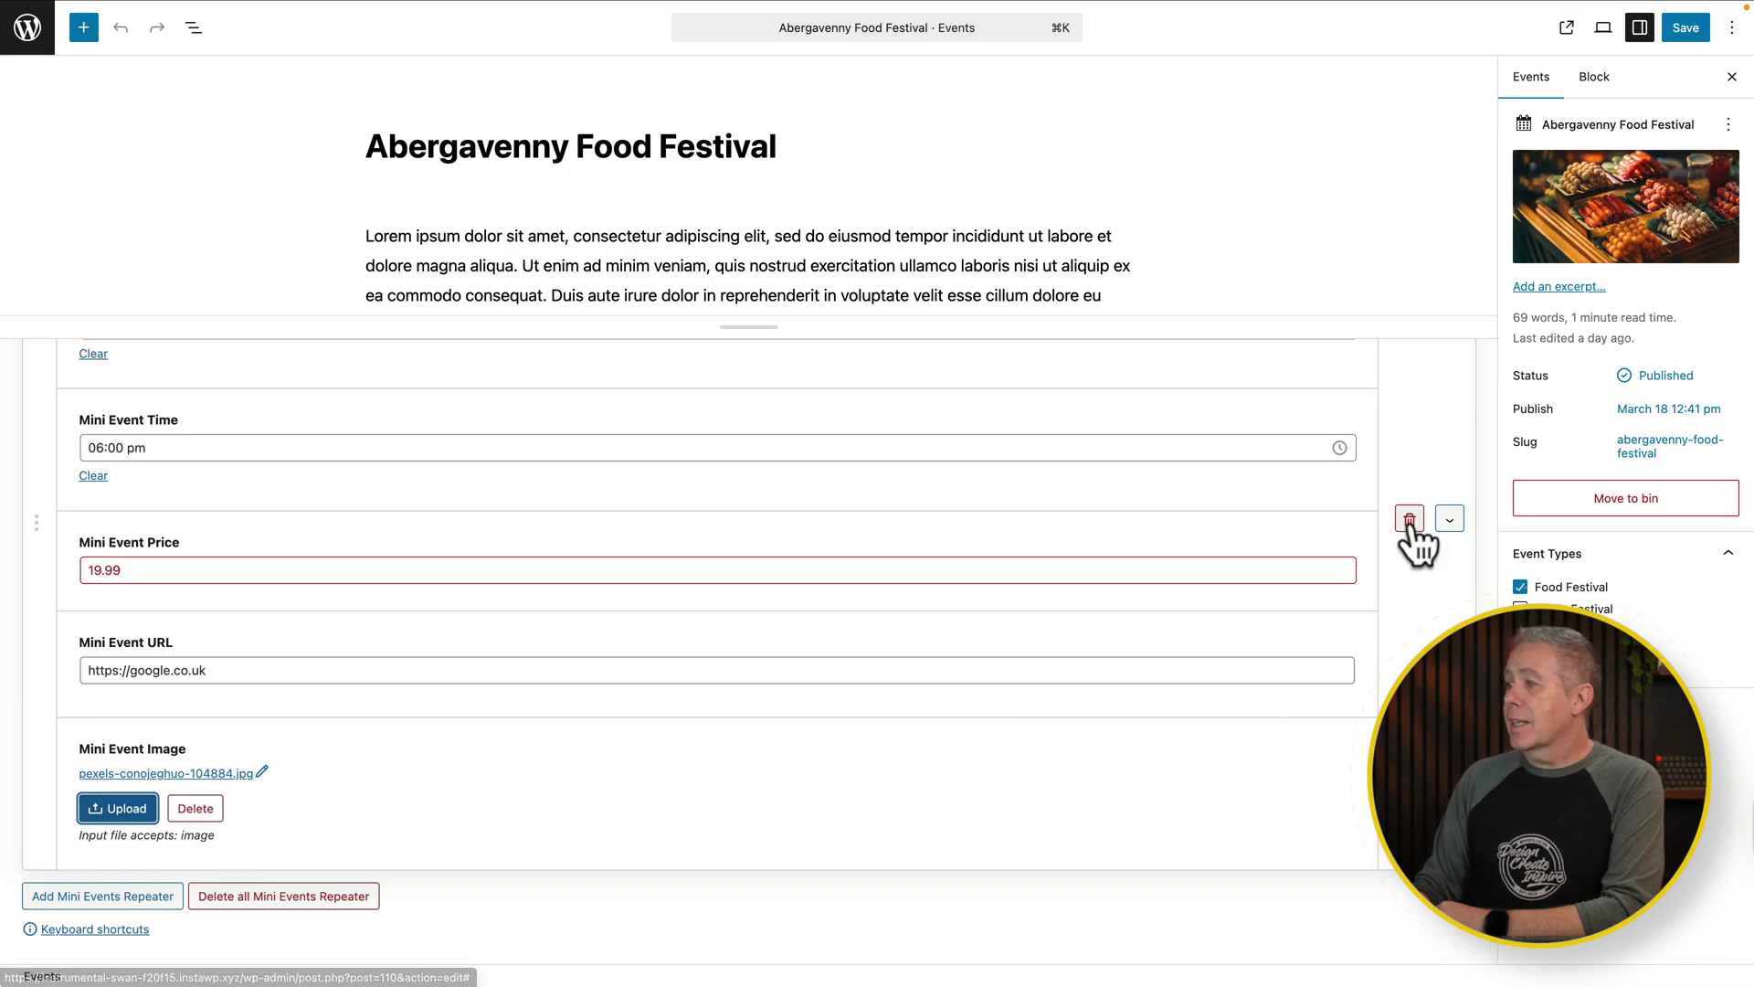
pyautogui.click(1448, 520)
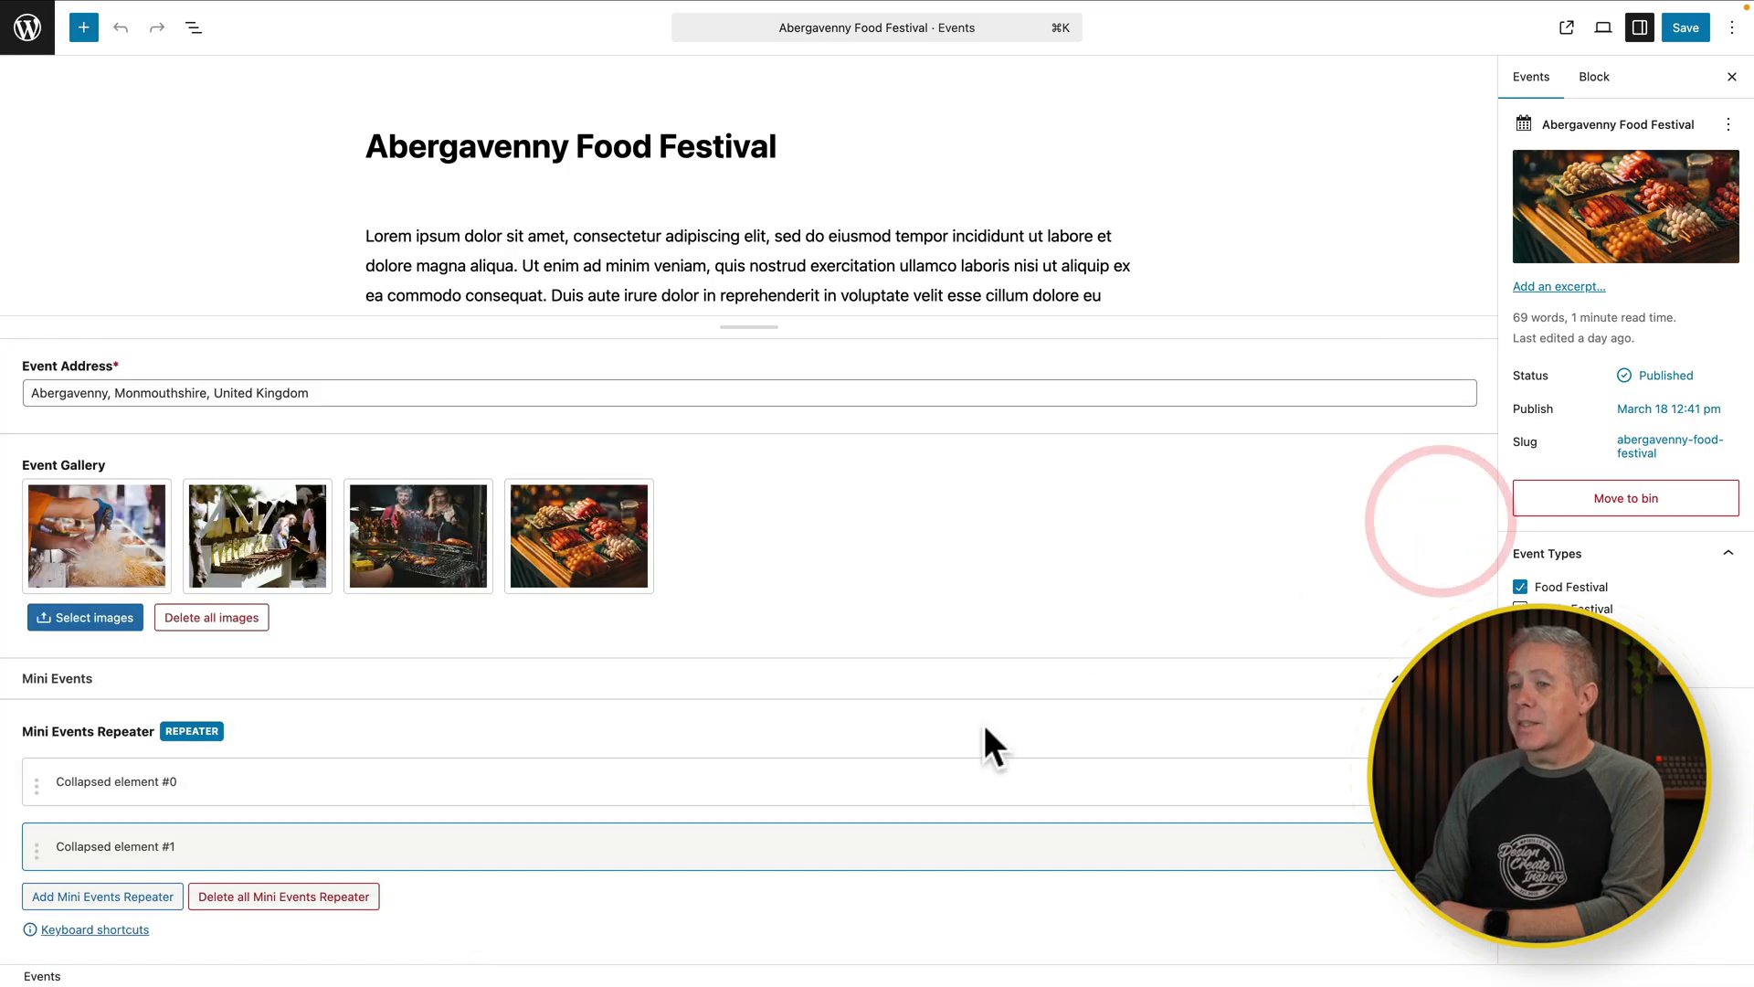
pyautogui.moveTo(36, 844); pyautogui.dragTo(47, 766)
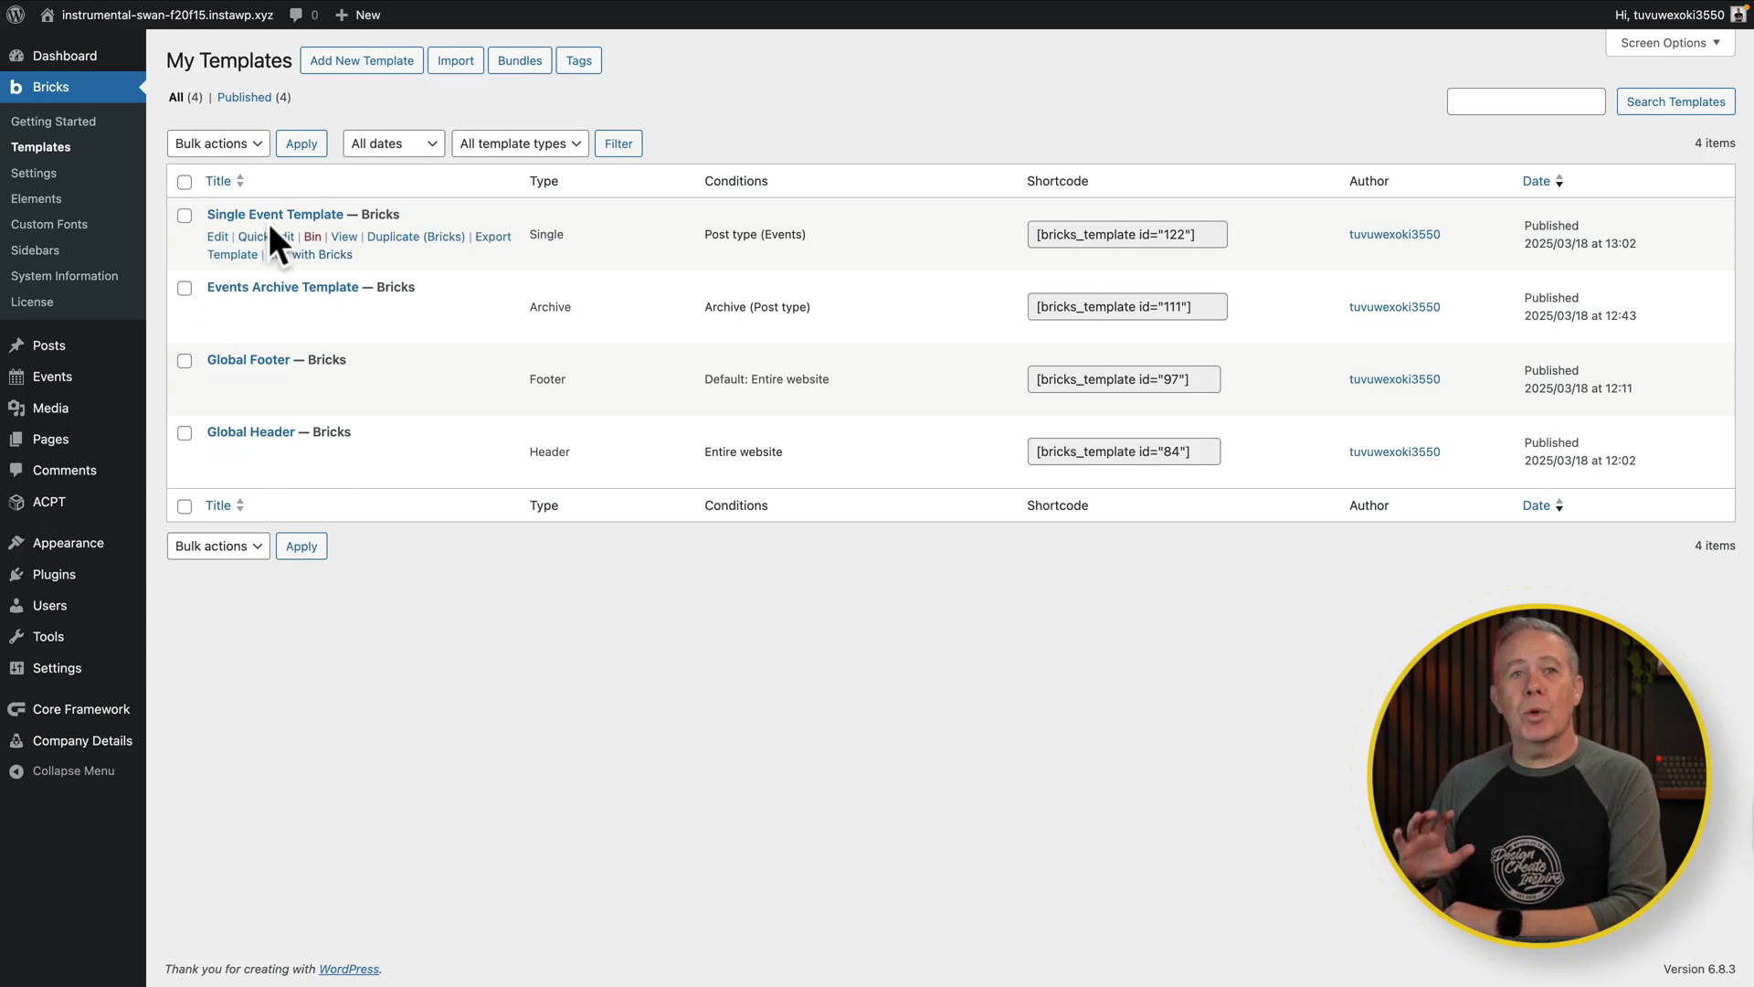
# Launch the Bricks builder on the Single Event Template from the Templates list.
pyautogui.click(291, 256)
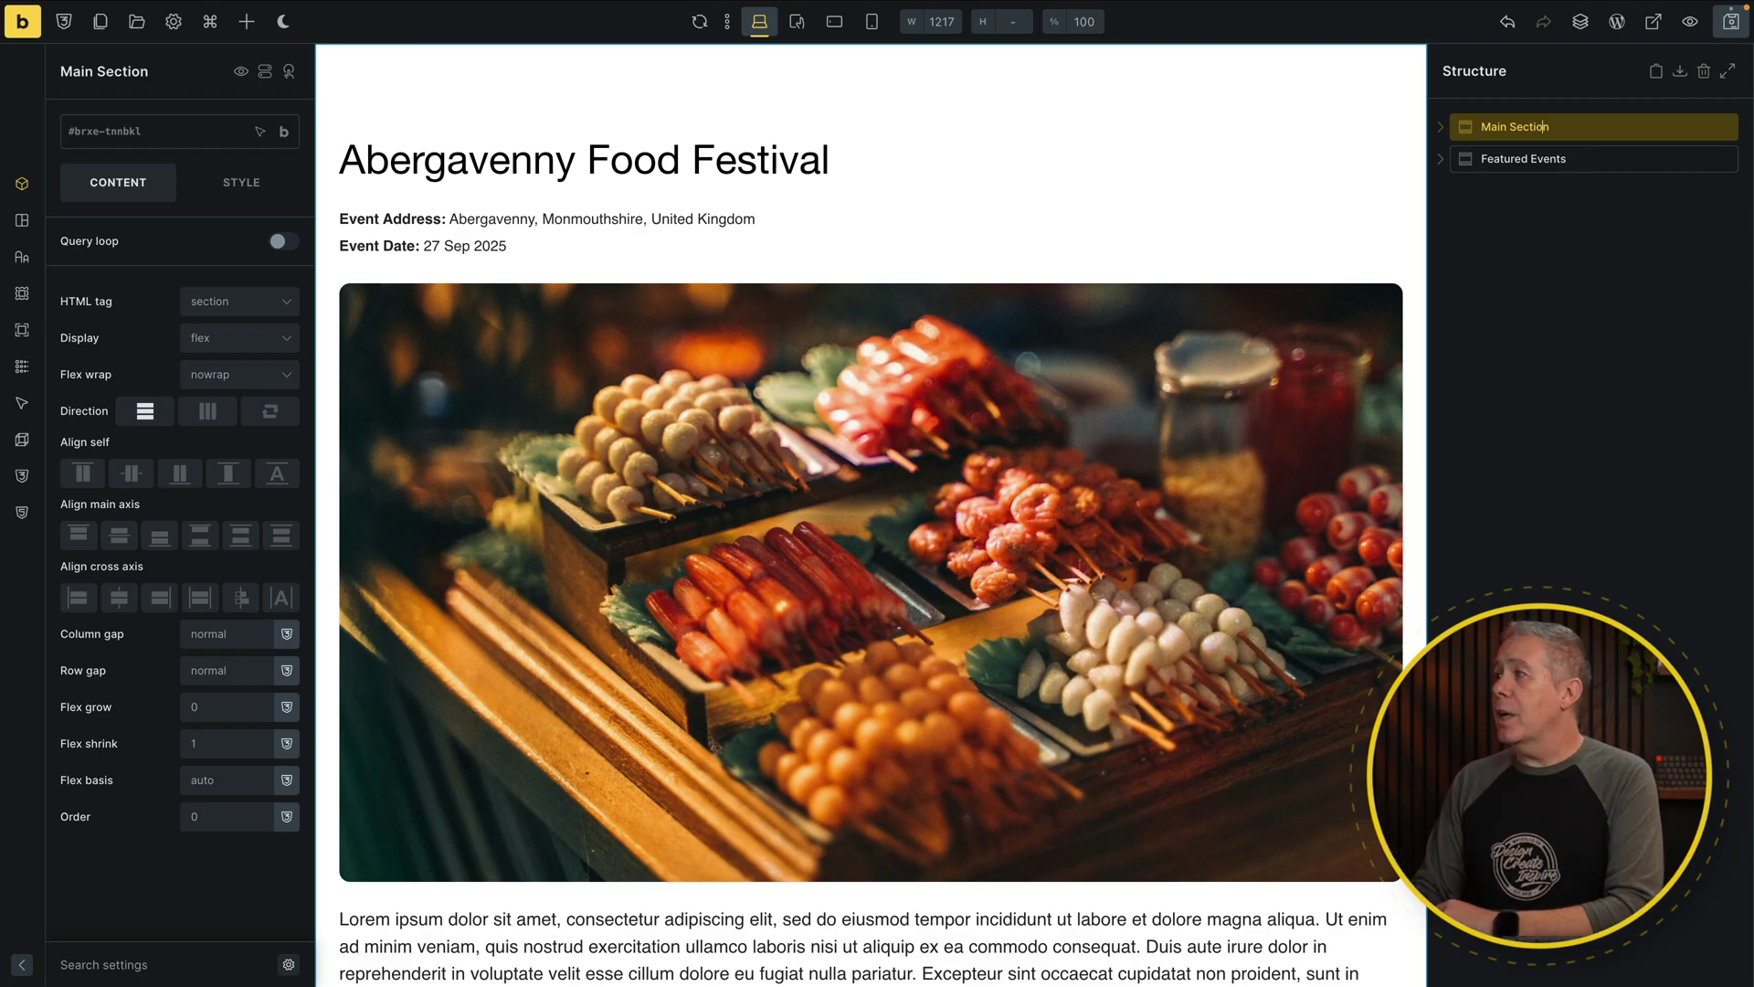
# Expand the Featured Events section in the Structure panel and select its event Card.
pyautogui.click(1580, 160)
pyautogui.click(1580, 160)
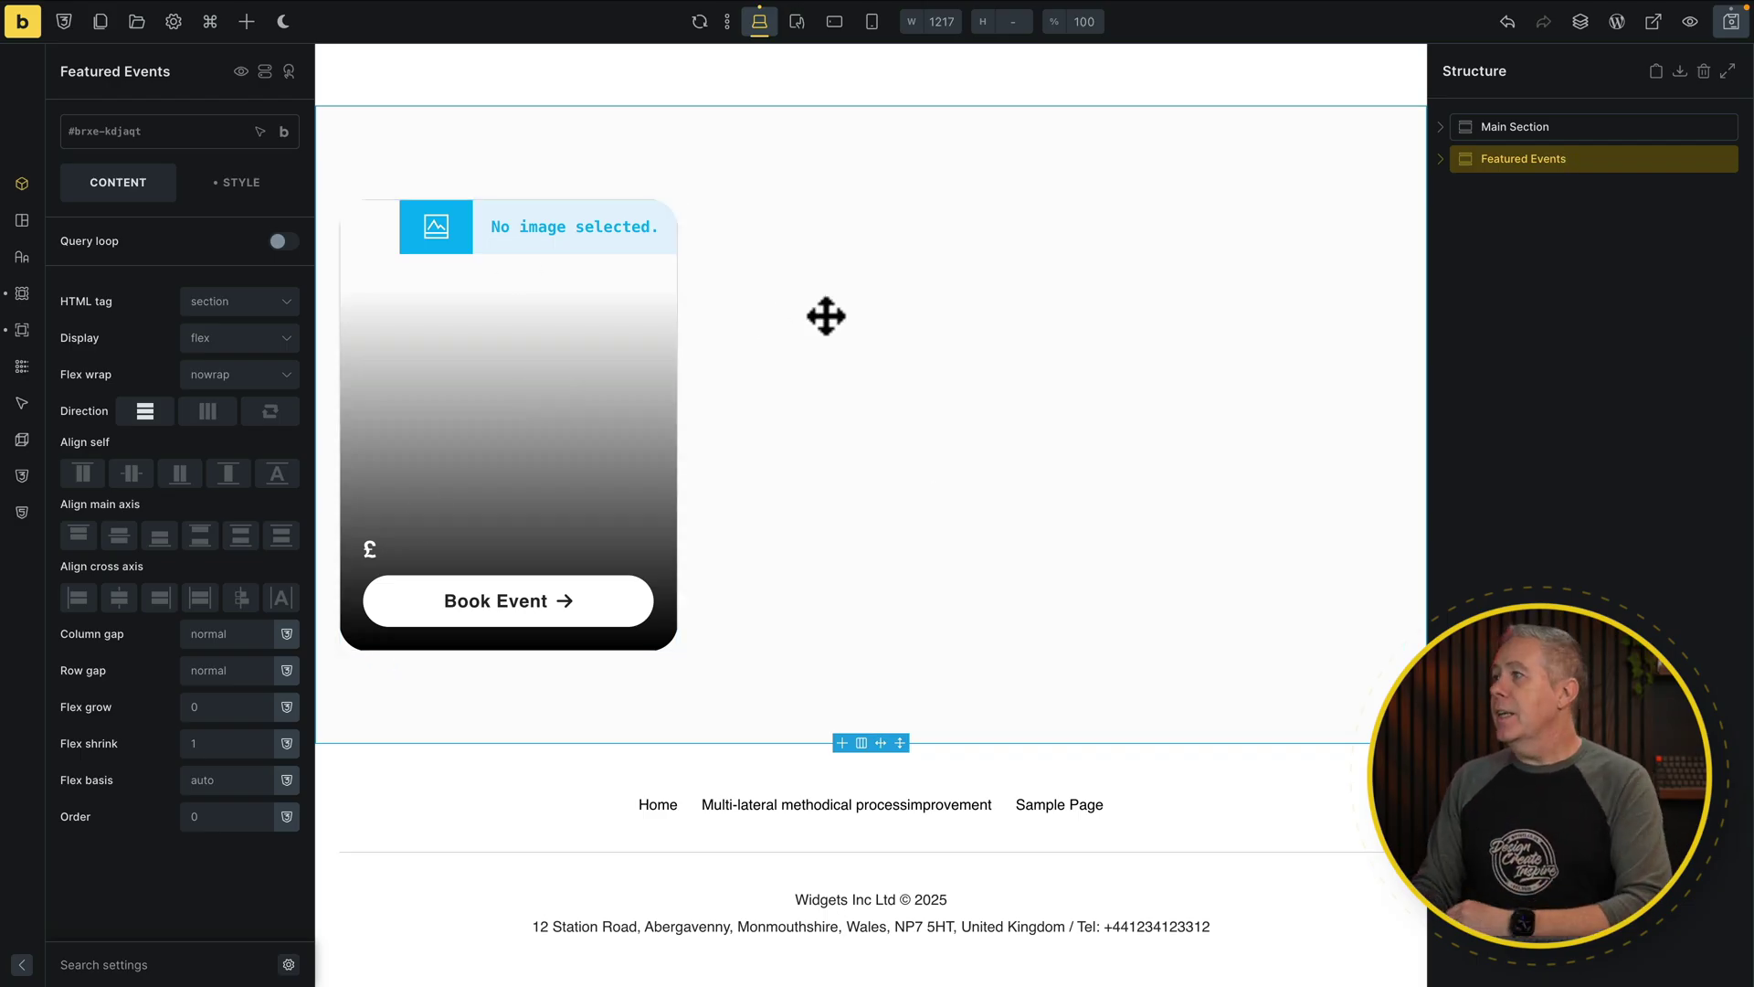
pyautogui.click(1440, 160)
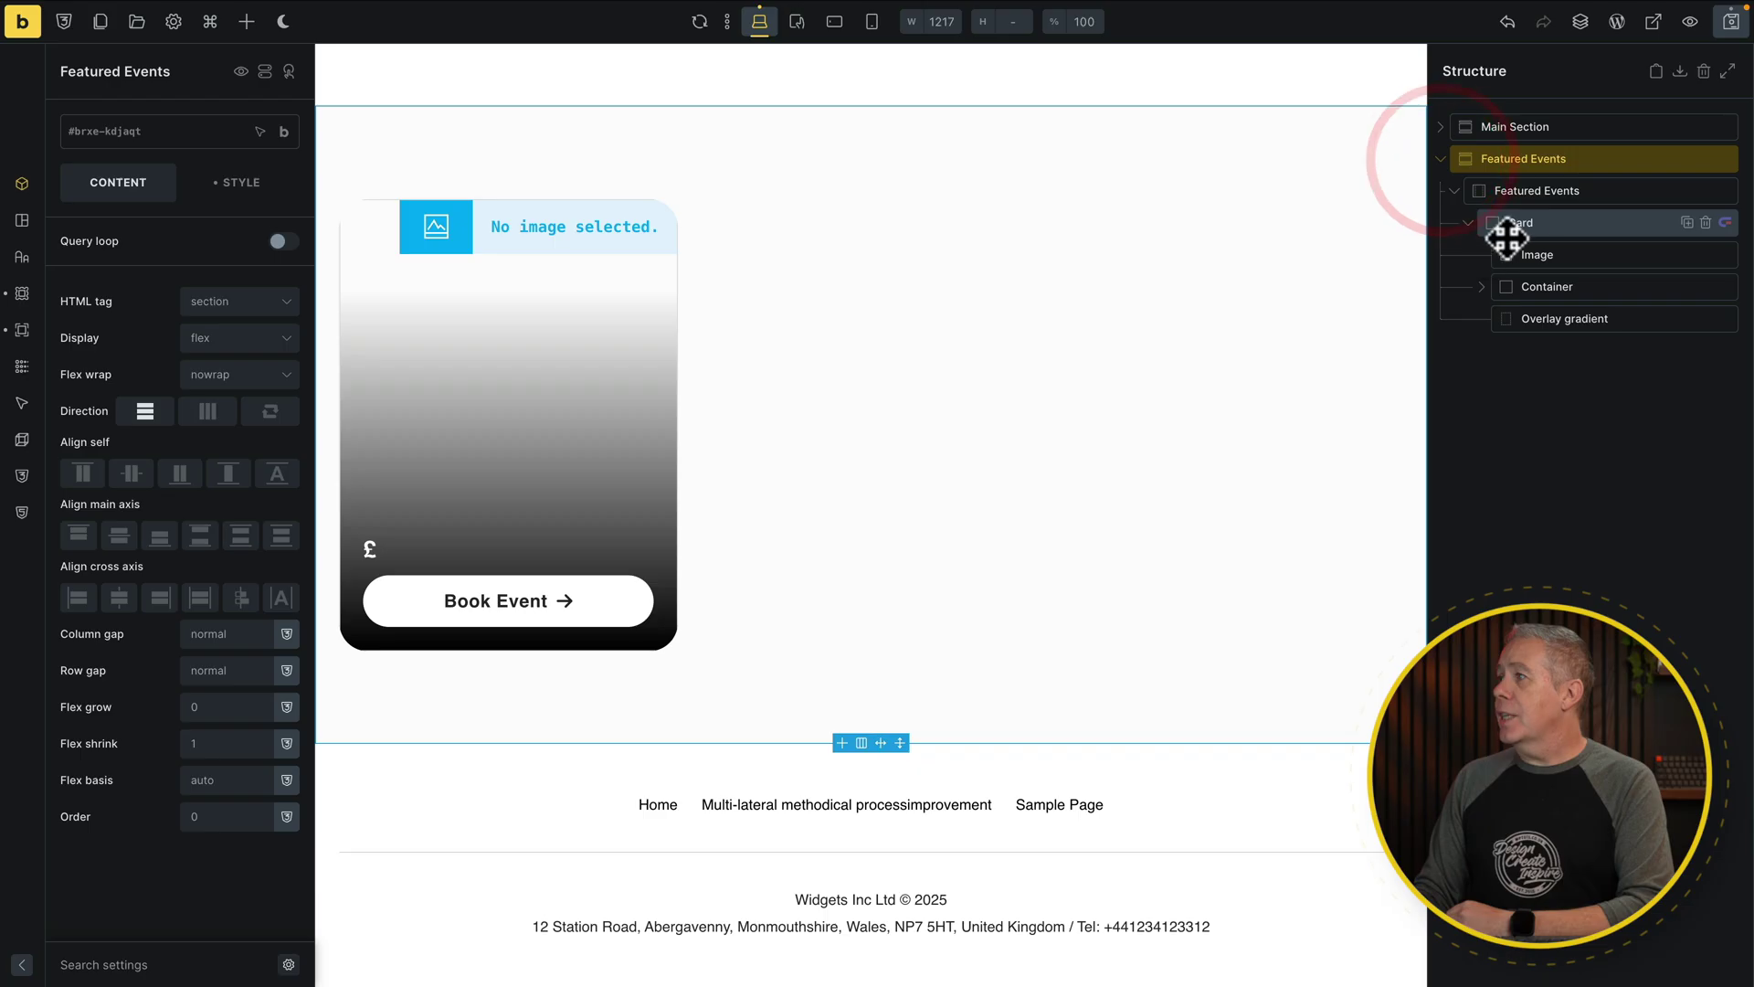
pyautogui.click(1536, 228)
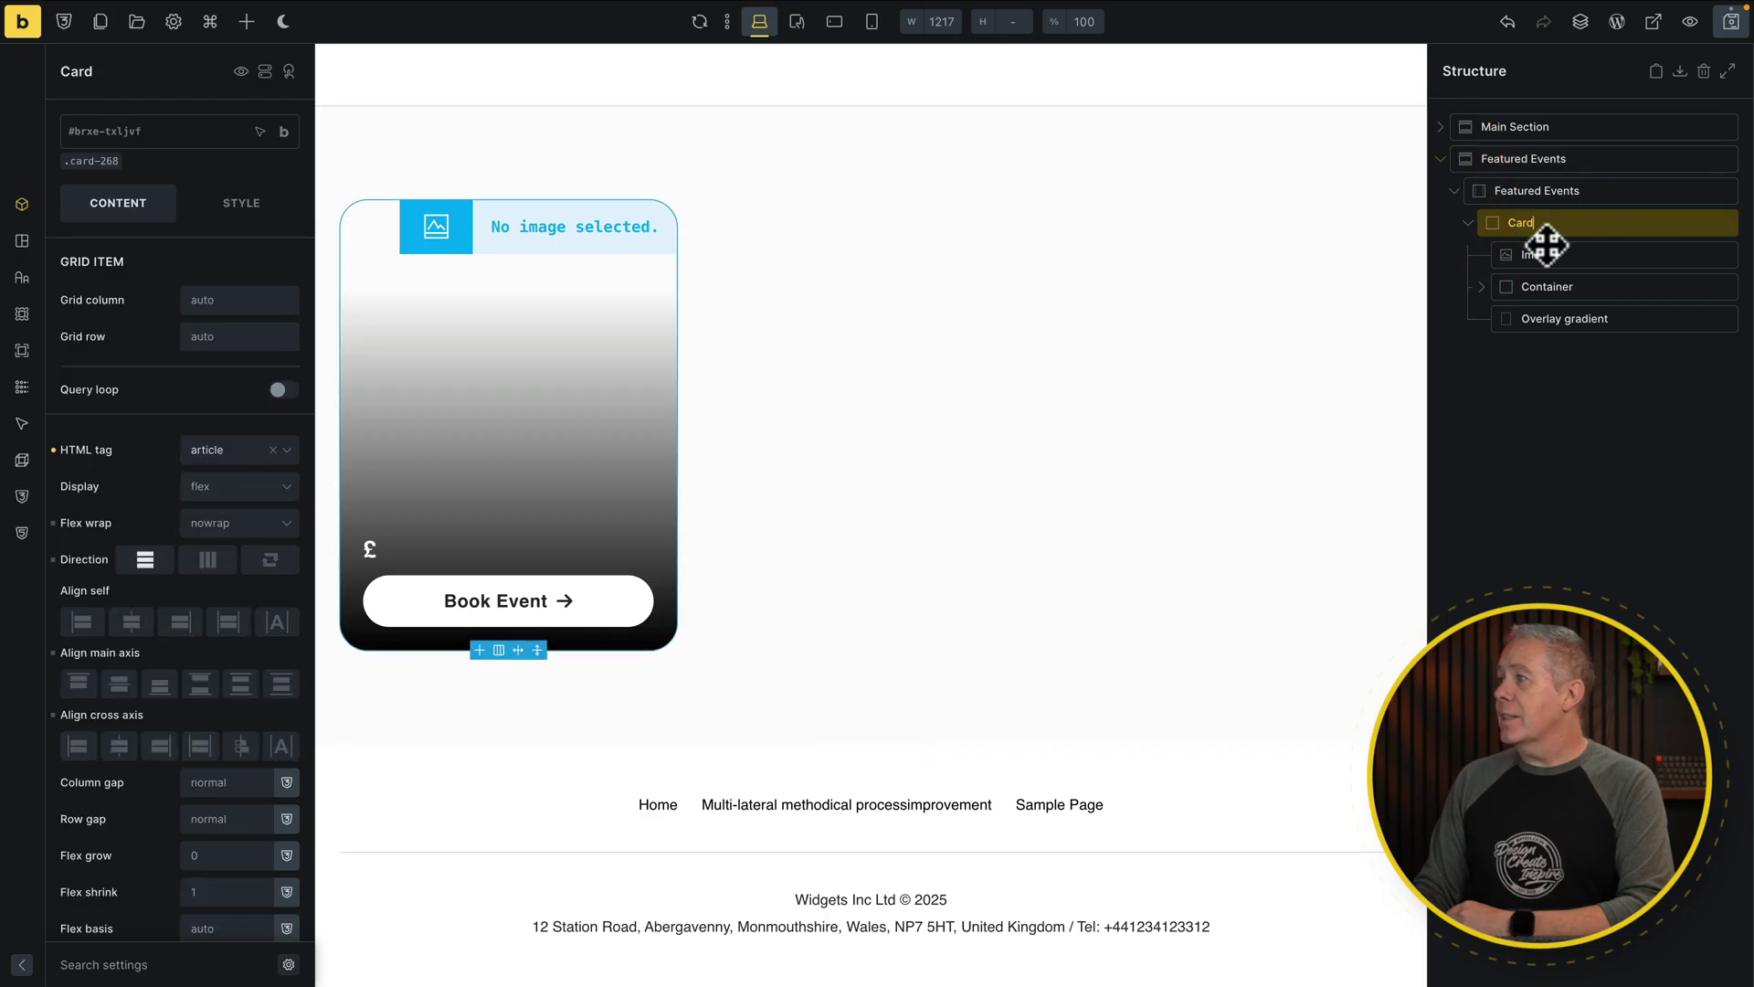
pyautogui.click(1548, 256)
pyautogui.click(1480, 285)
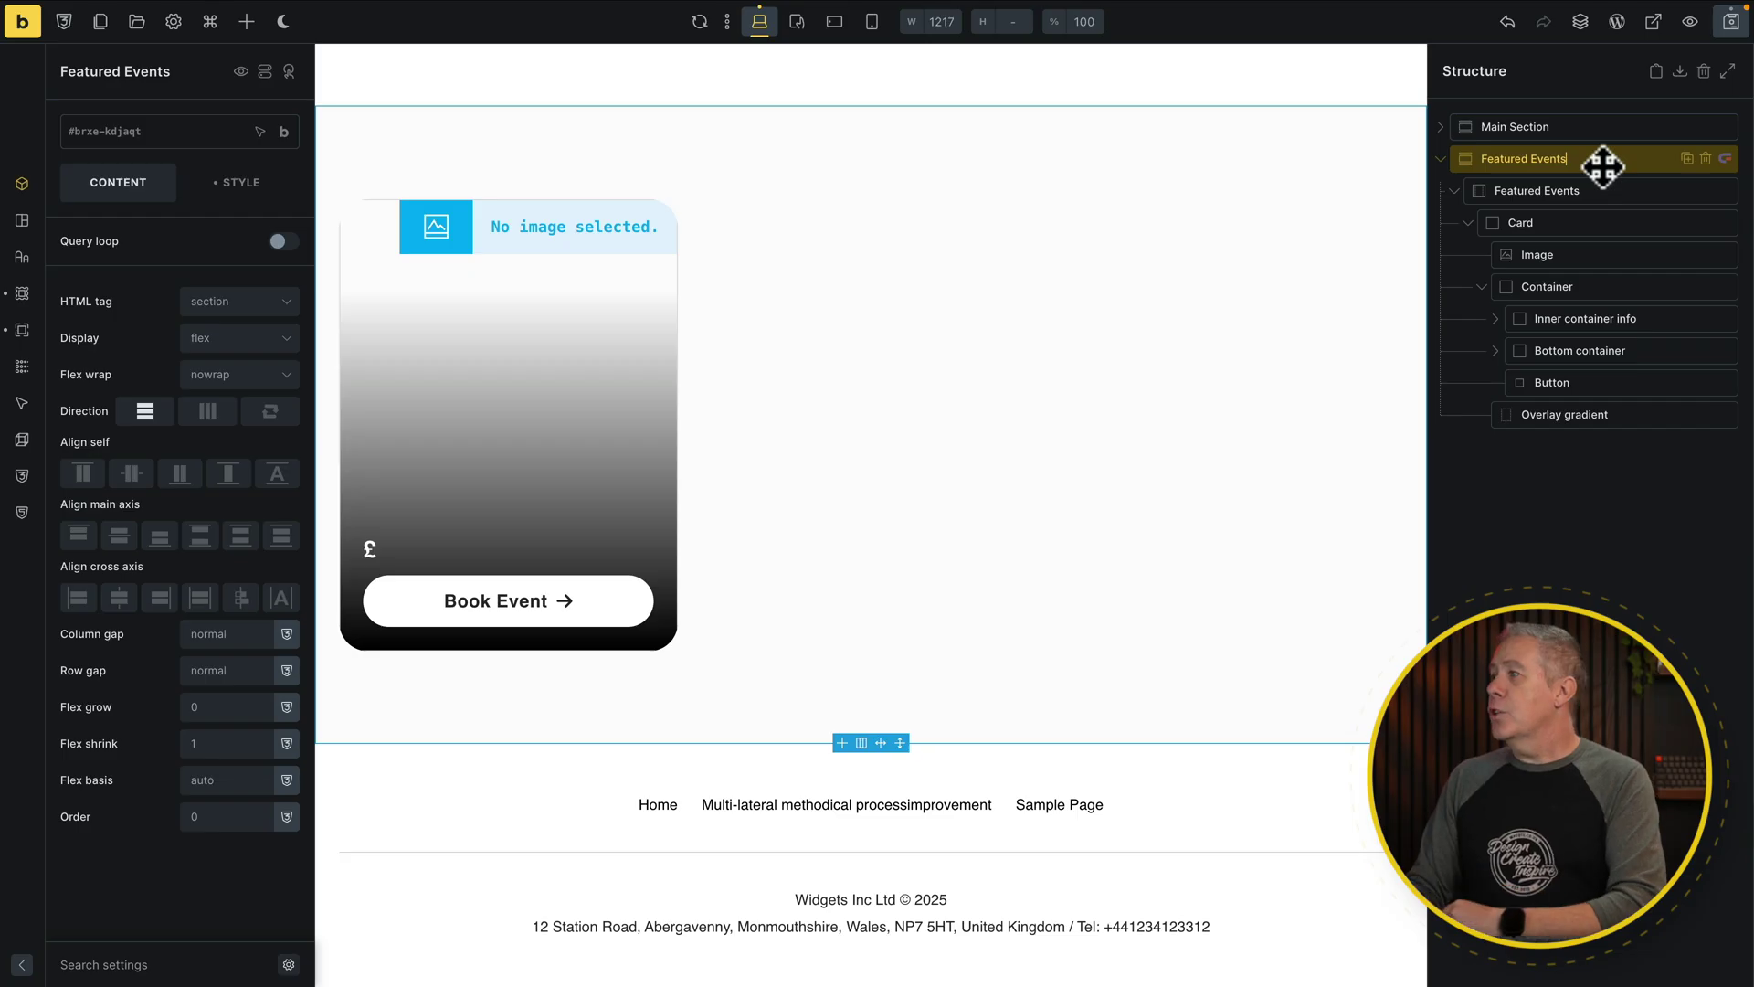
pyautogui.click(1593, 225)
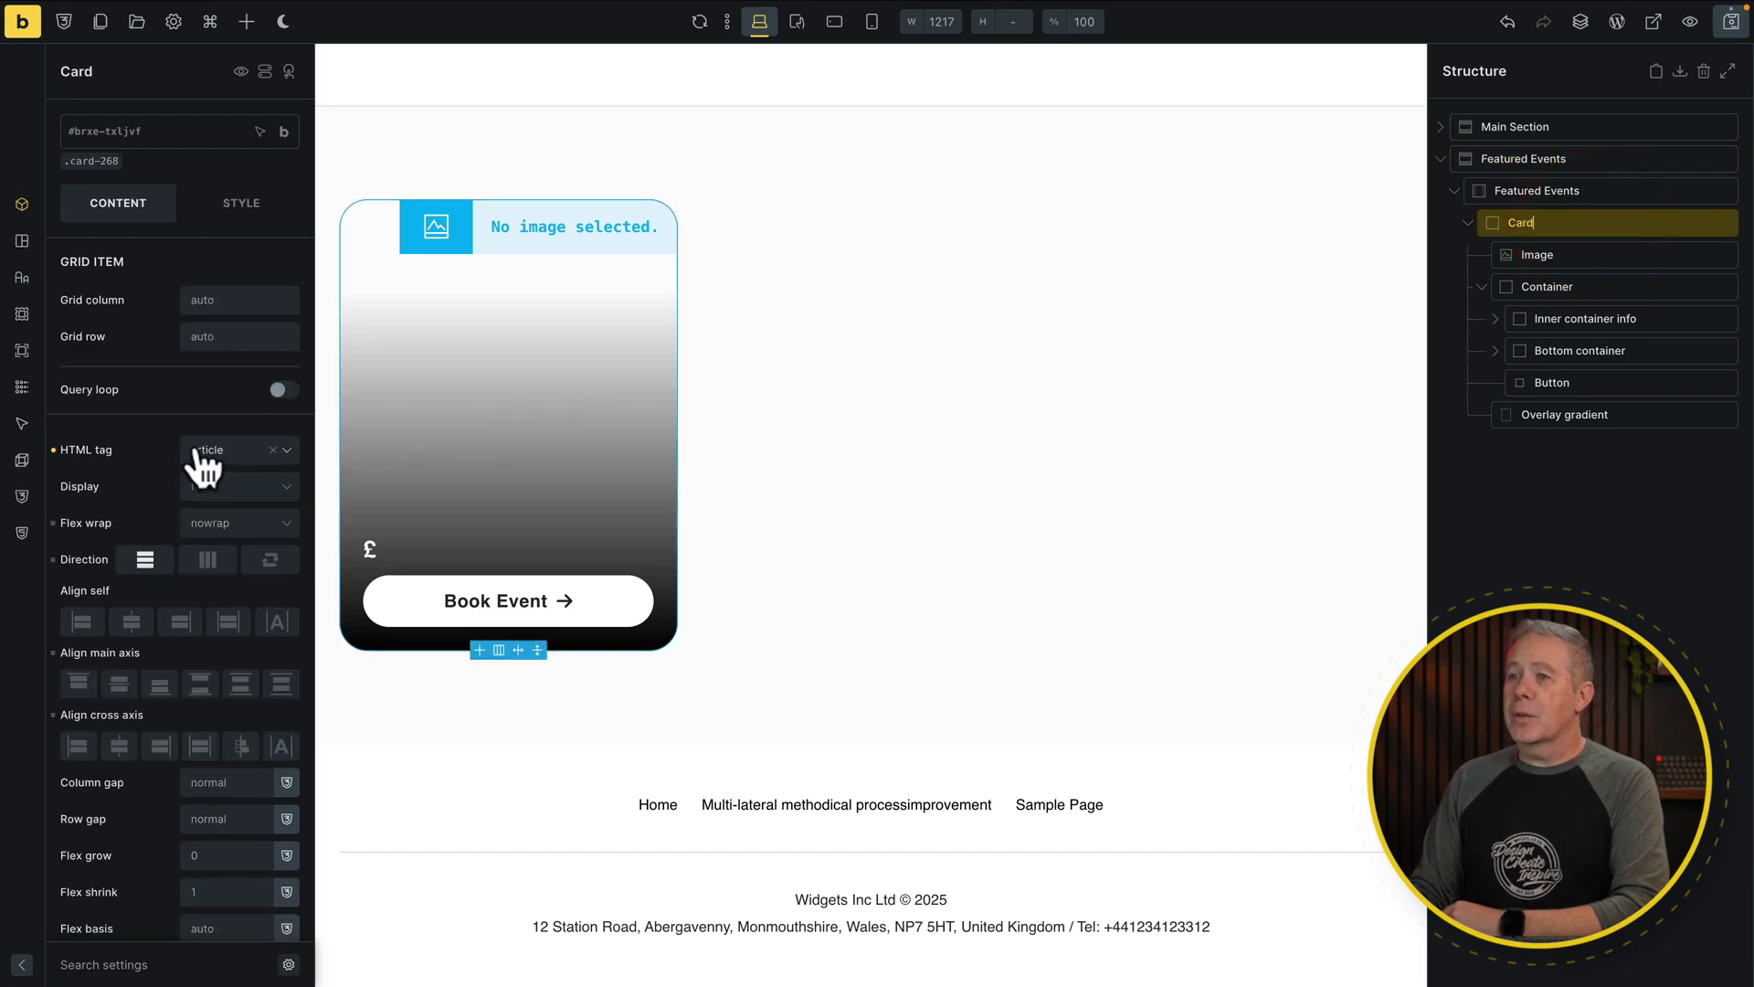
# Turn on the Card's query loop with type [Event] - mini-events mini-events-repeater.
pyautogui.click(283, 390)
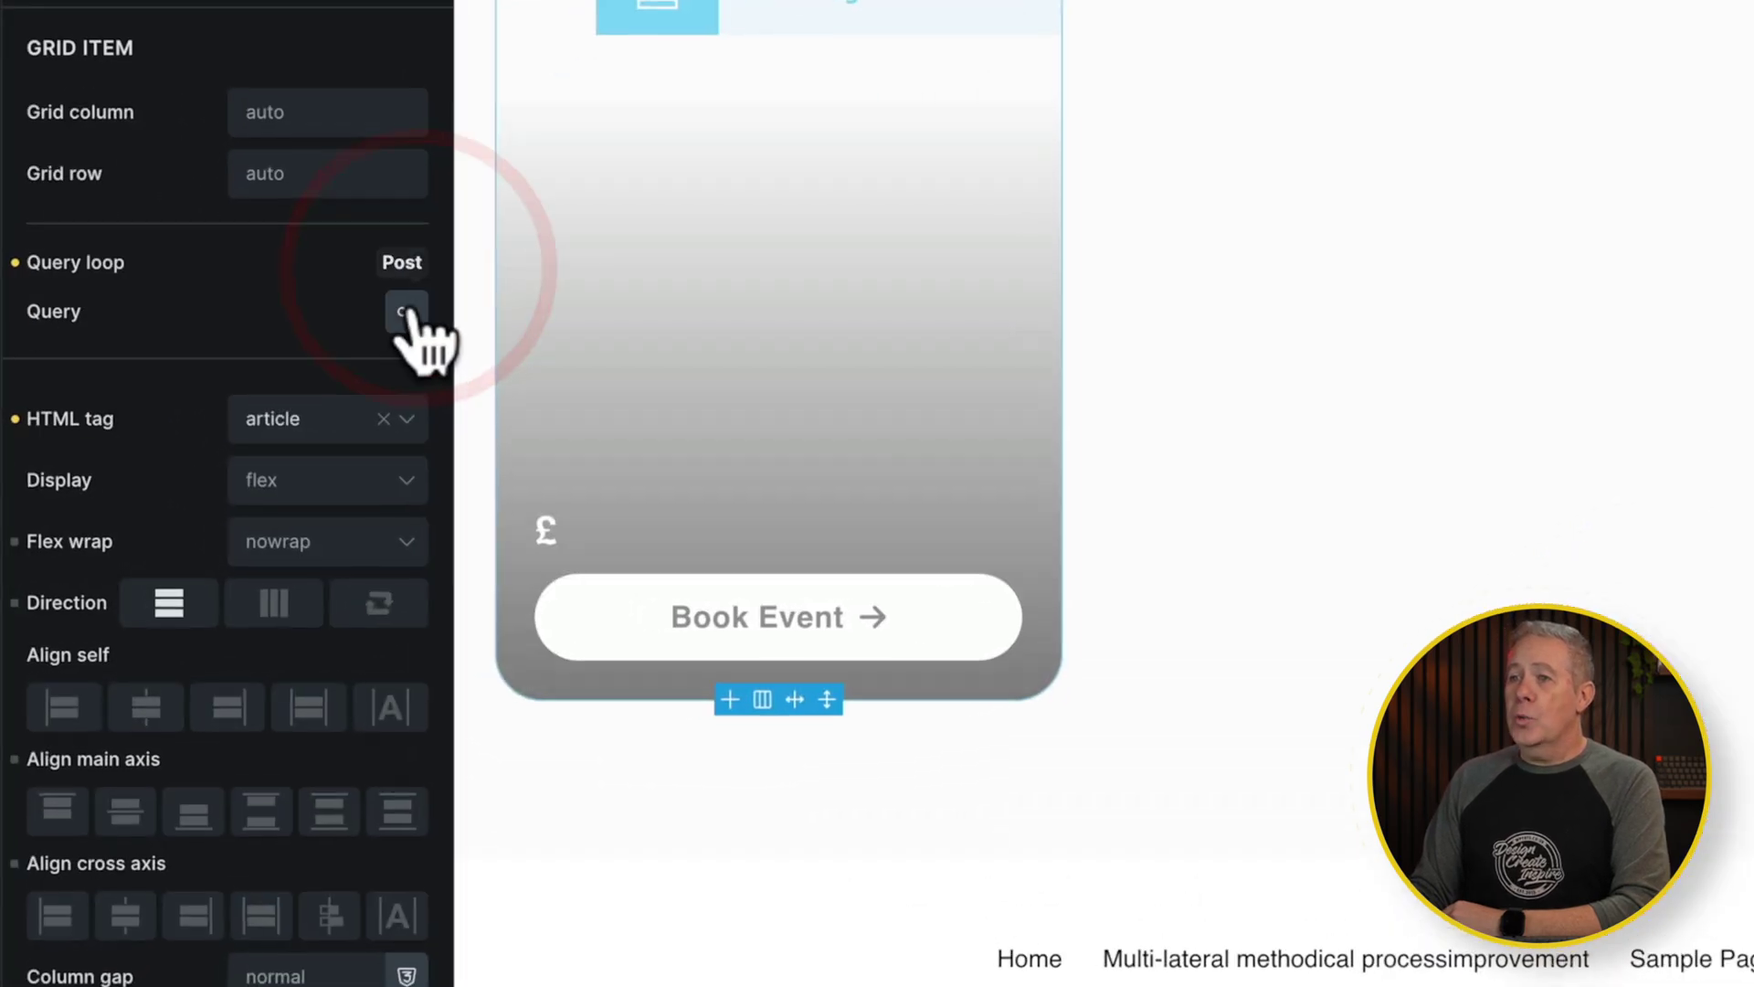
pyautogui.click(406, 312)
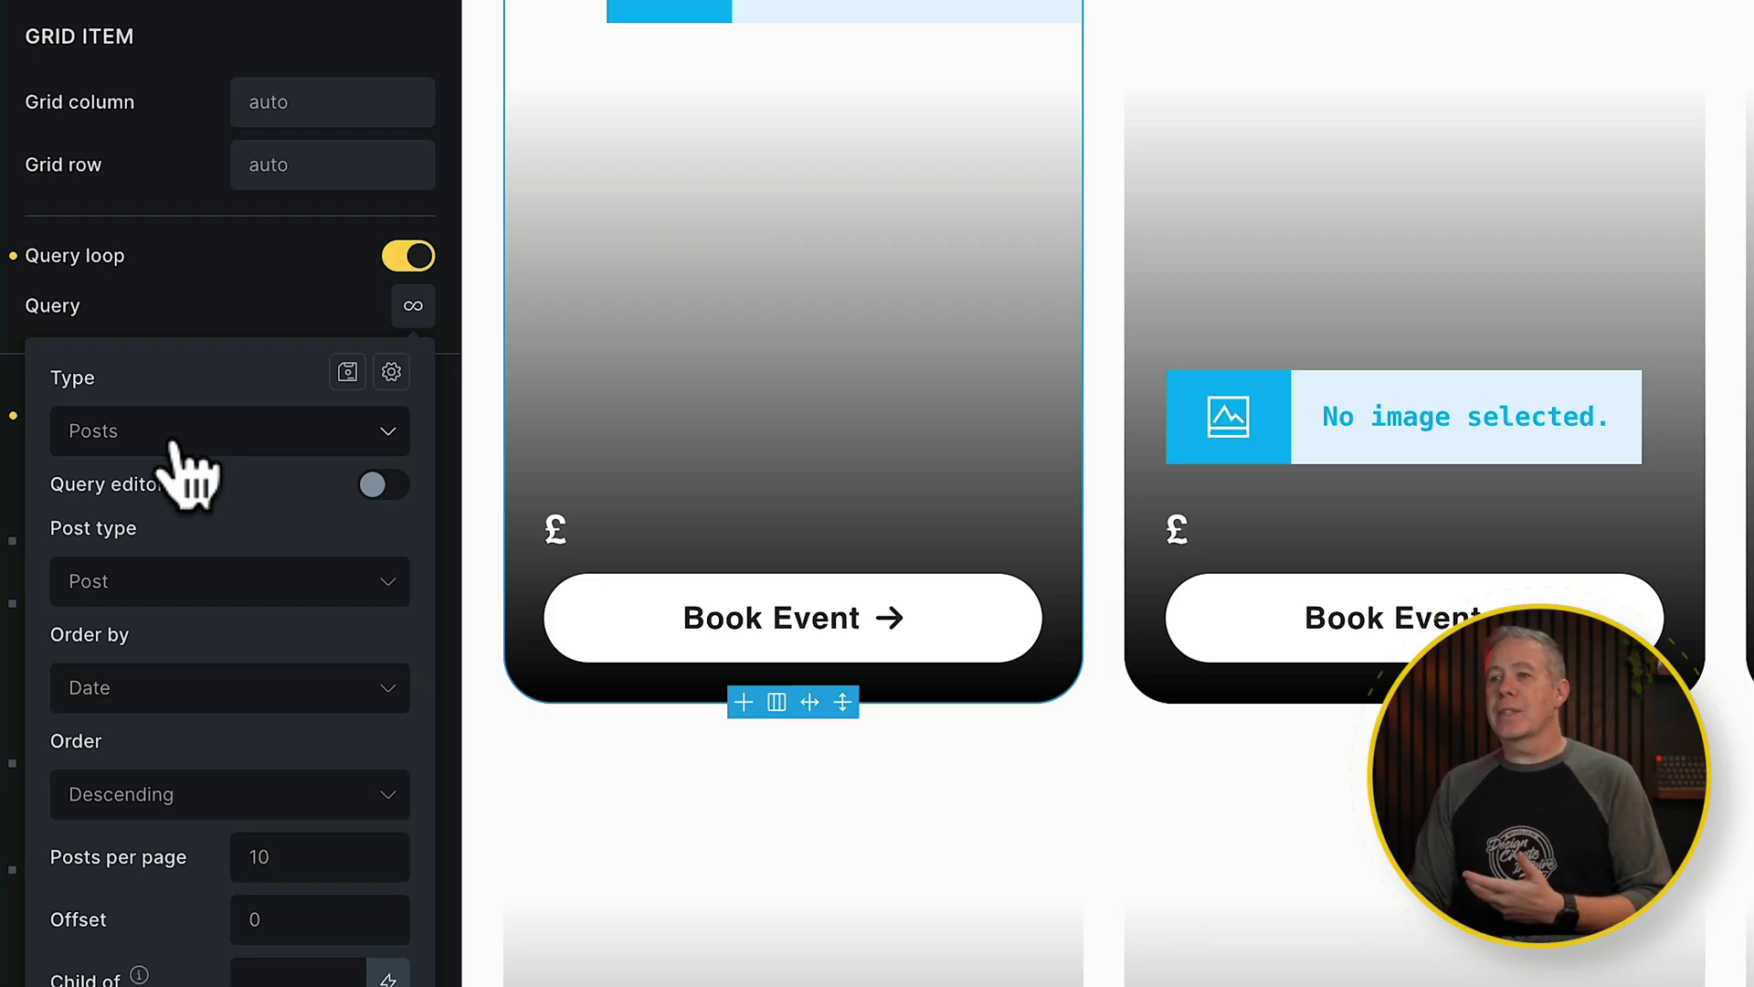
pyautogui.click(281, 432)
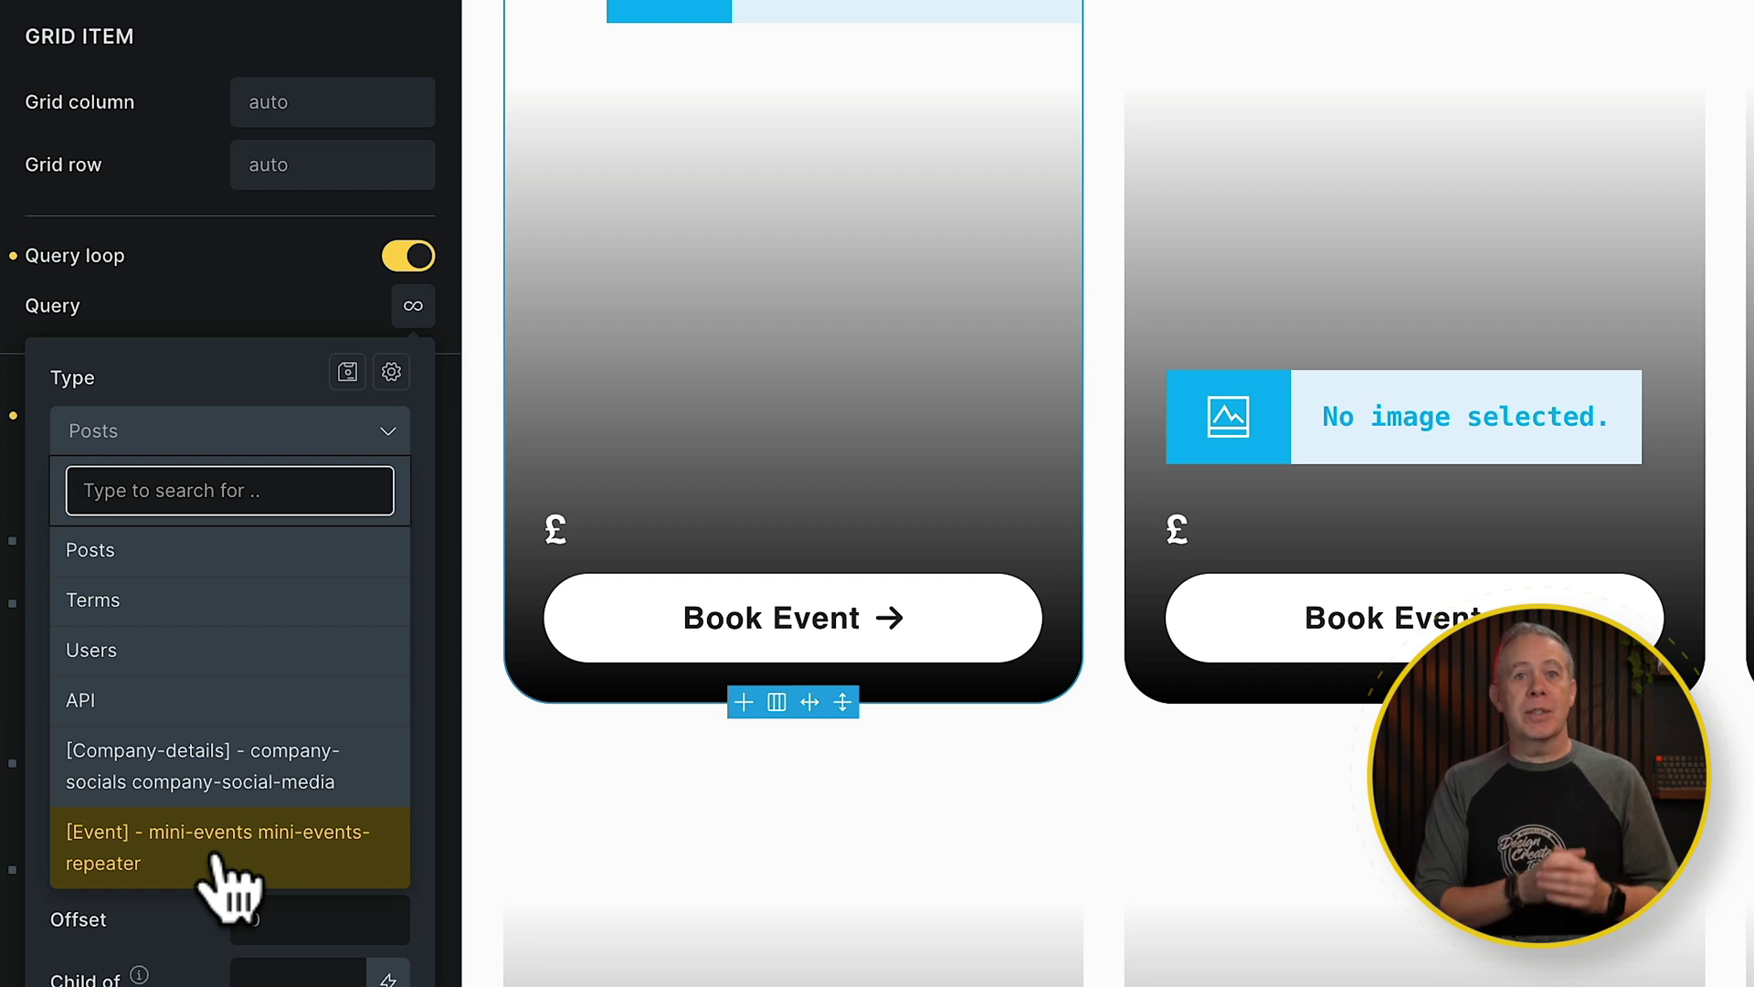
pyautogui.click(226, 883)
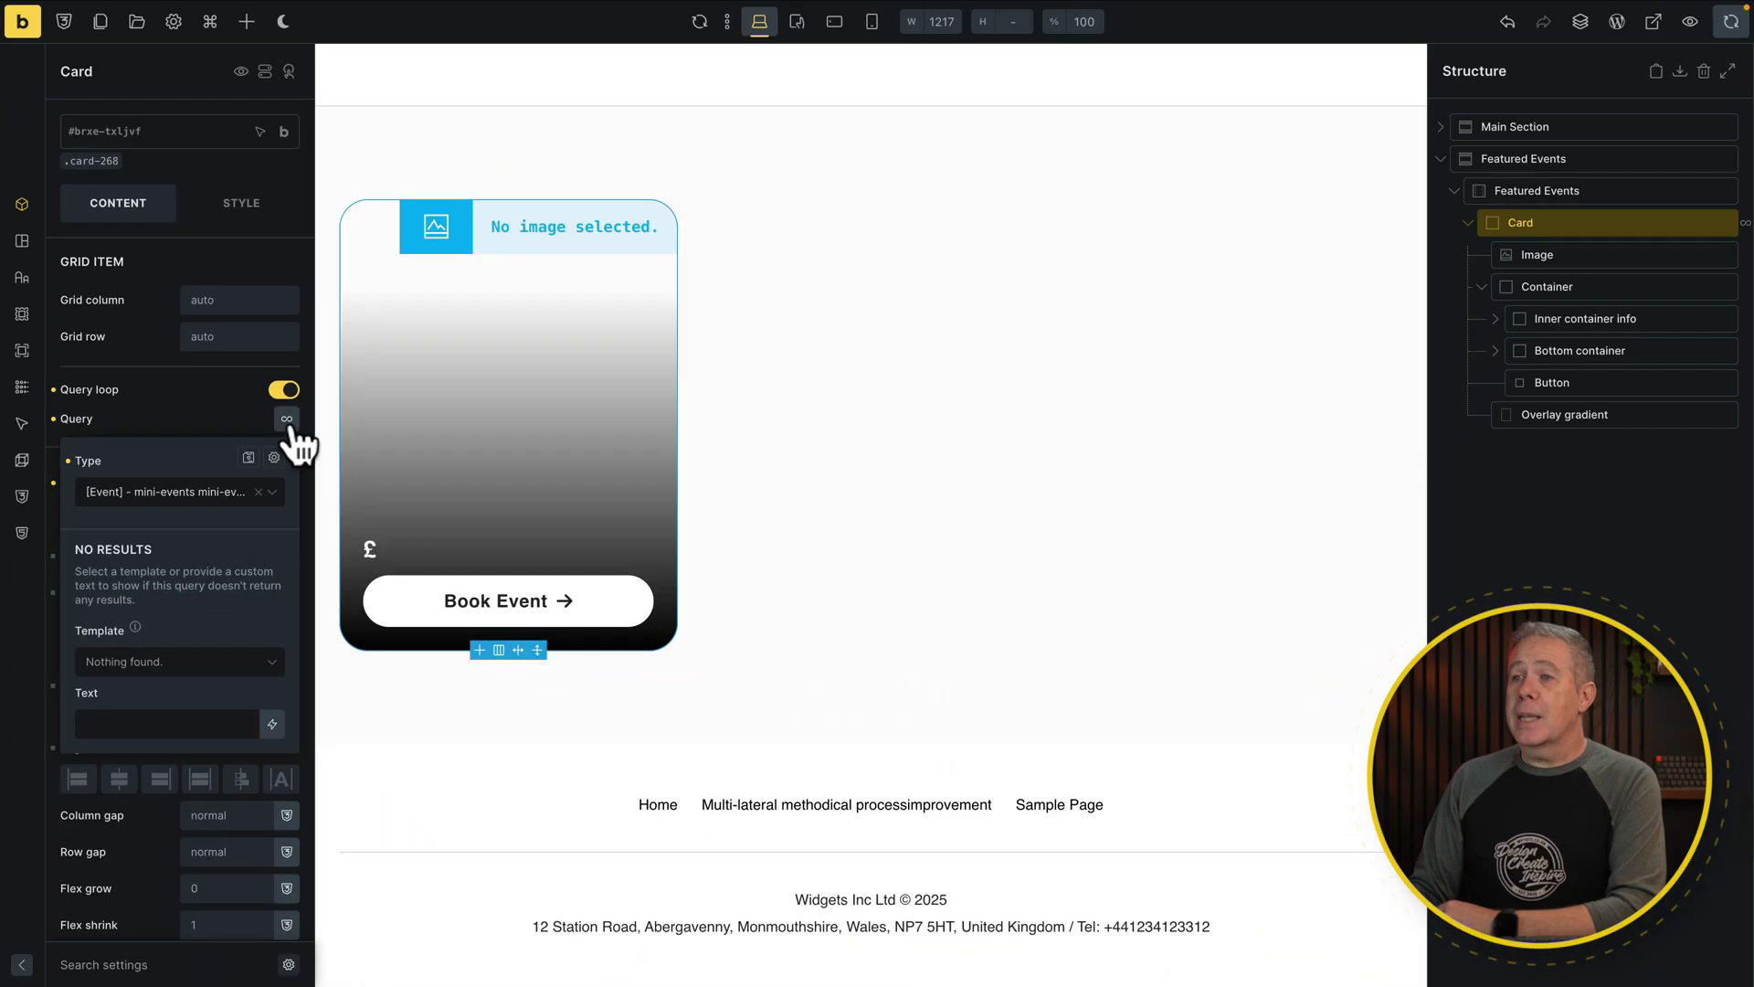
pyautogui.click(286, 420)
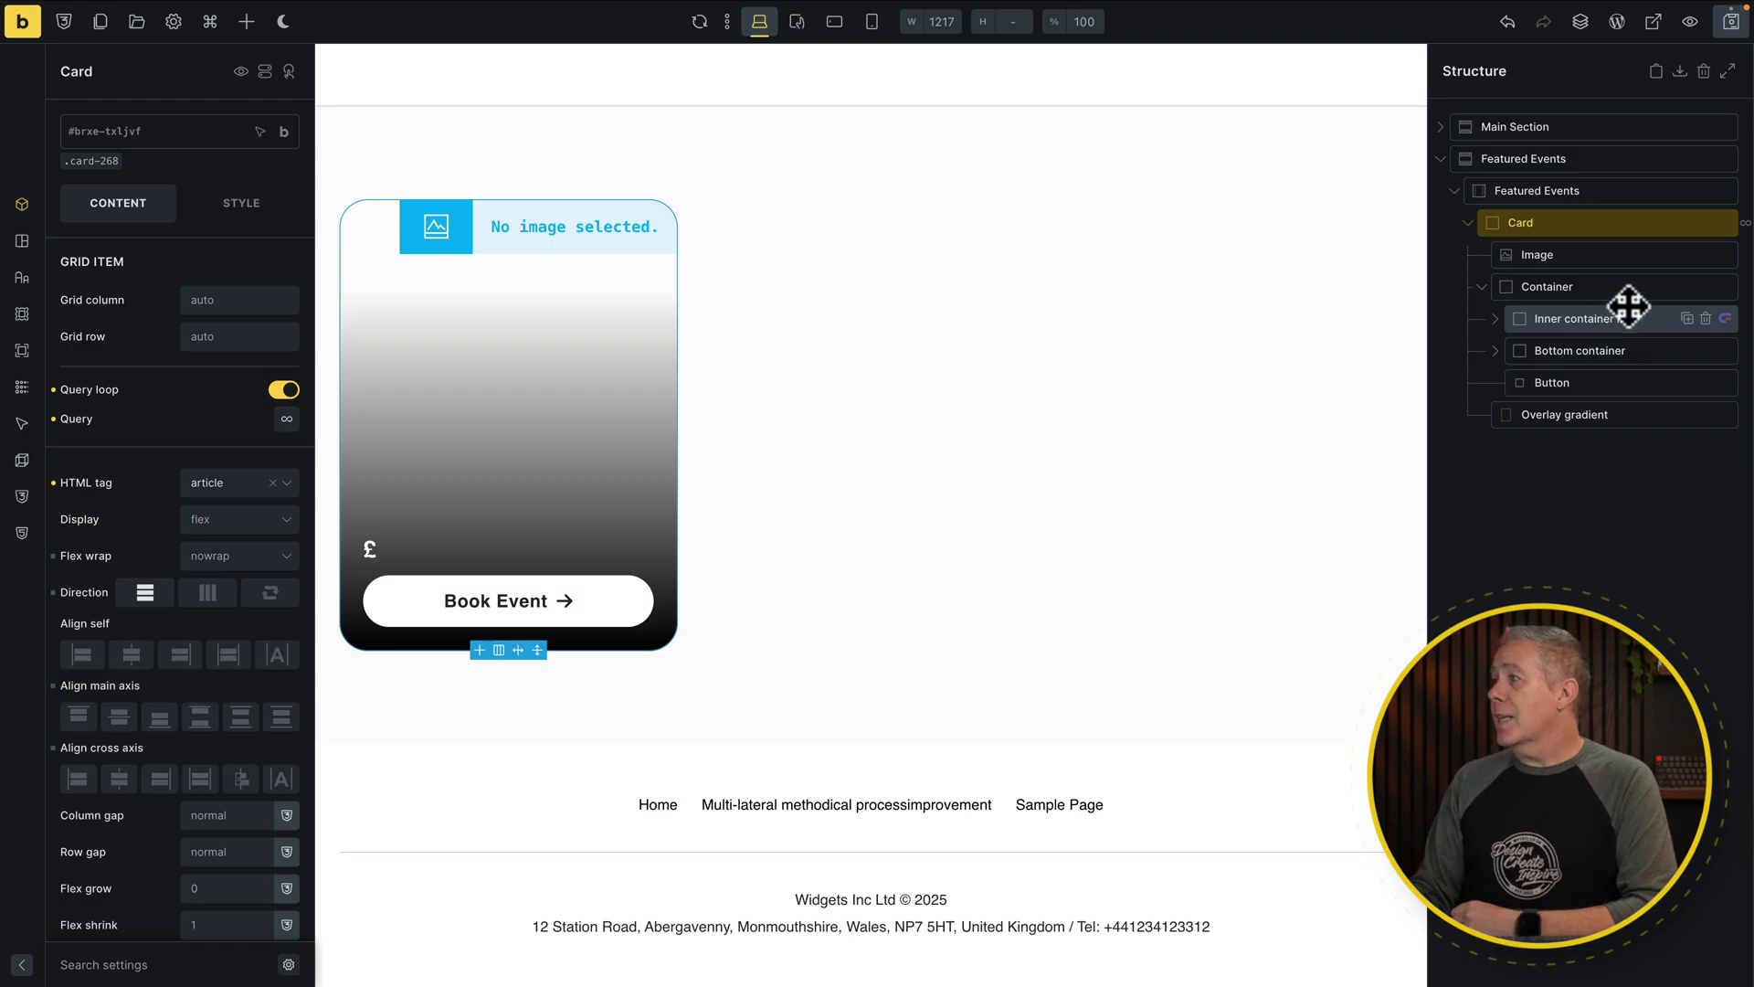
# Set the Image element's dynamic data to the [Event] mini-events repeater mini-event-image tag.
pyautogui.click(1624, 256)
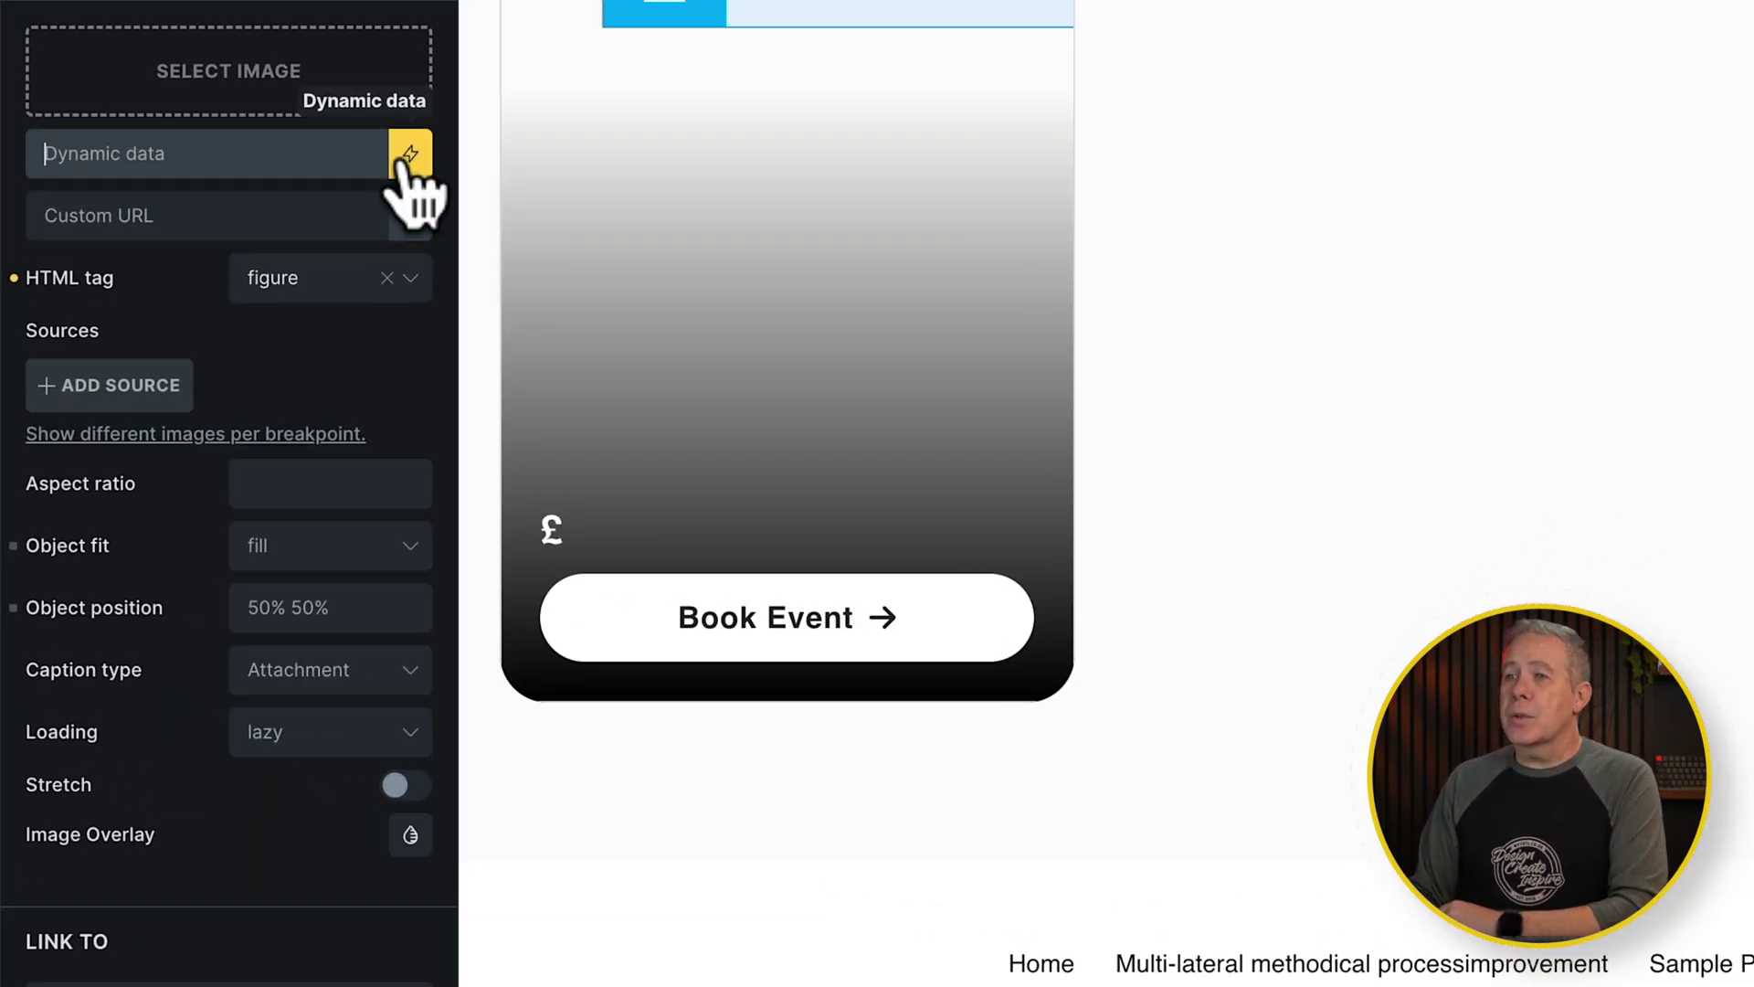
pyautogui.click(287, 327)
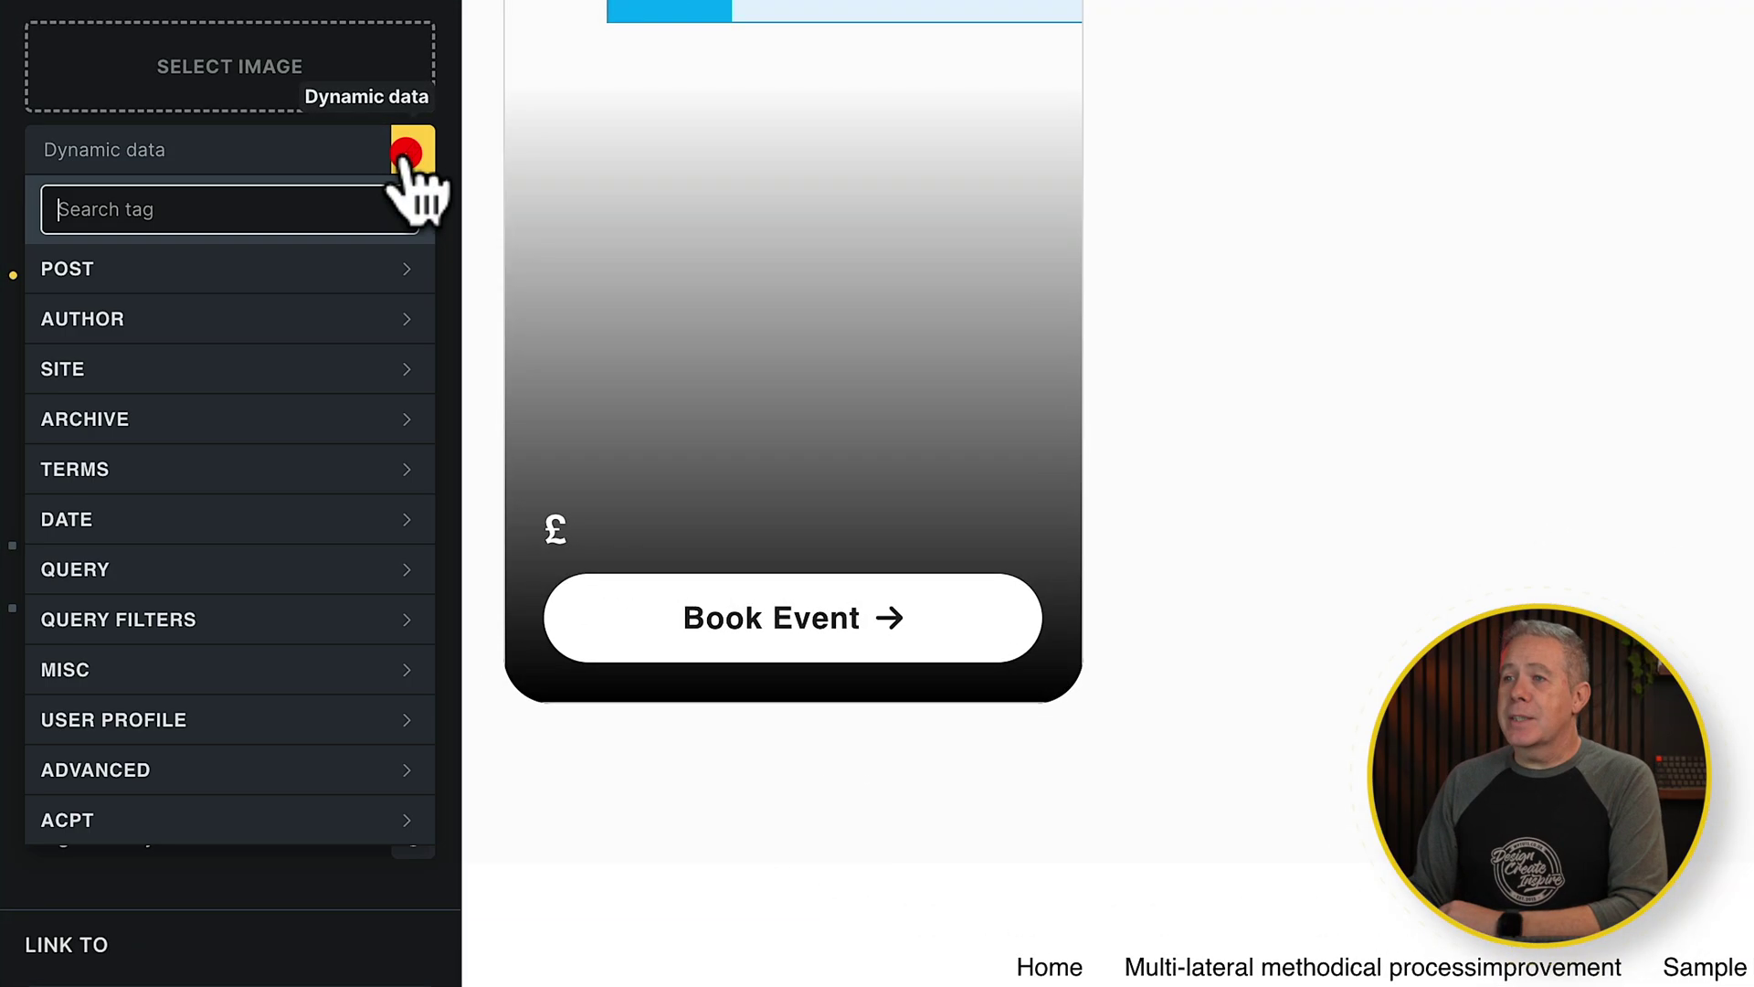
pyautogui.scroll(-3, 337, 639)
pyautogui.click(322, 614)
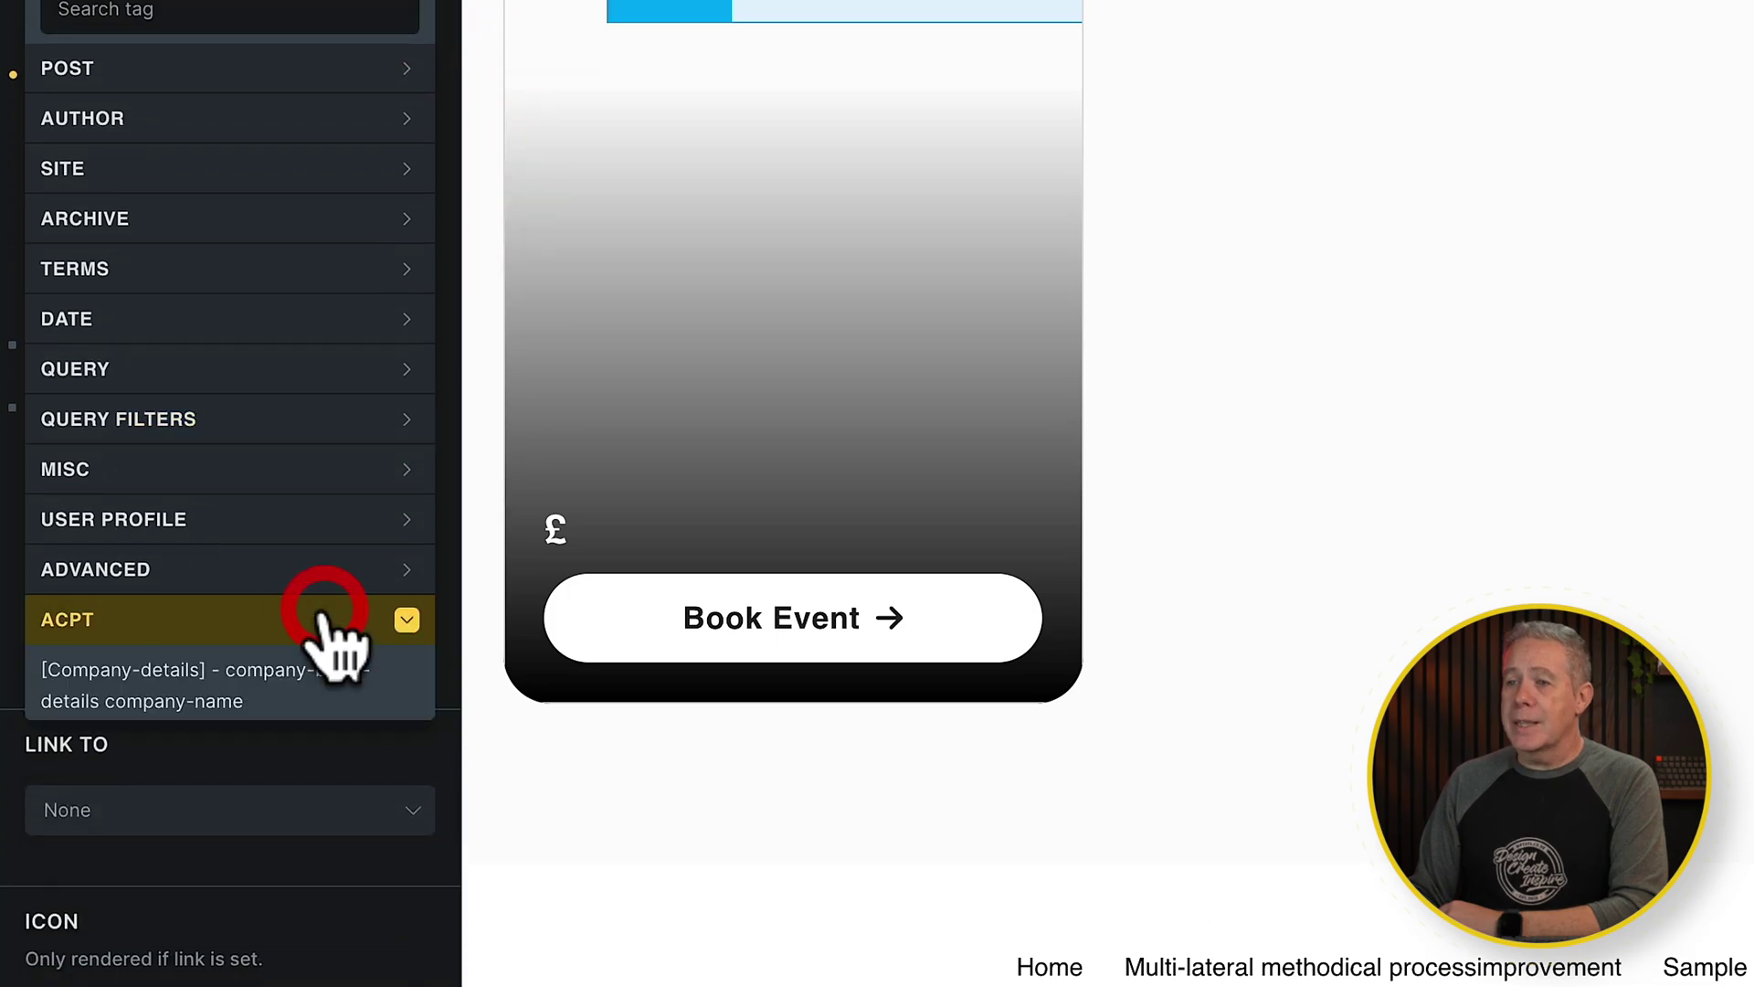
pyautogui.scroll(-3, 307, 717)
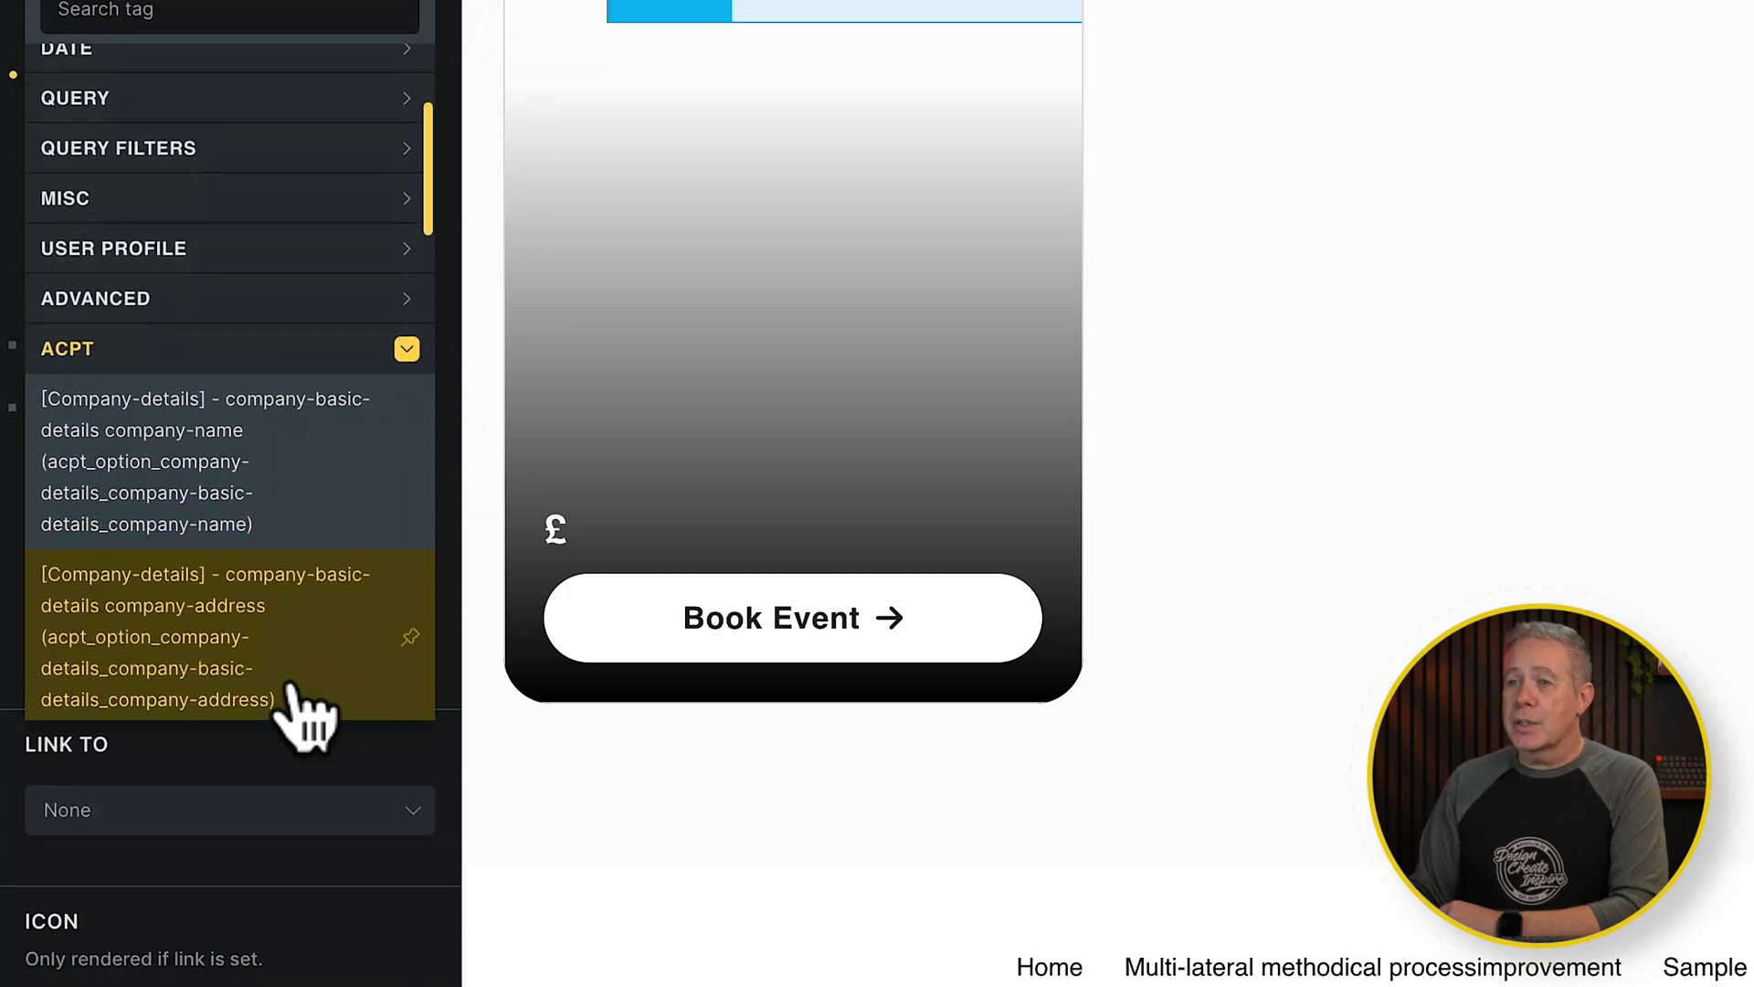
pyautogui.scroll(-5, 306, 717)
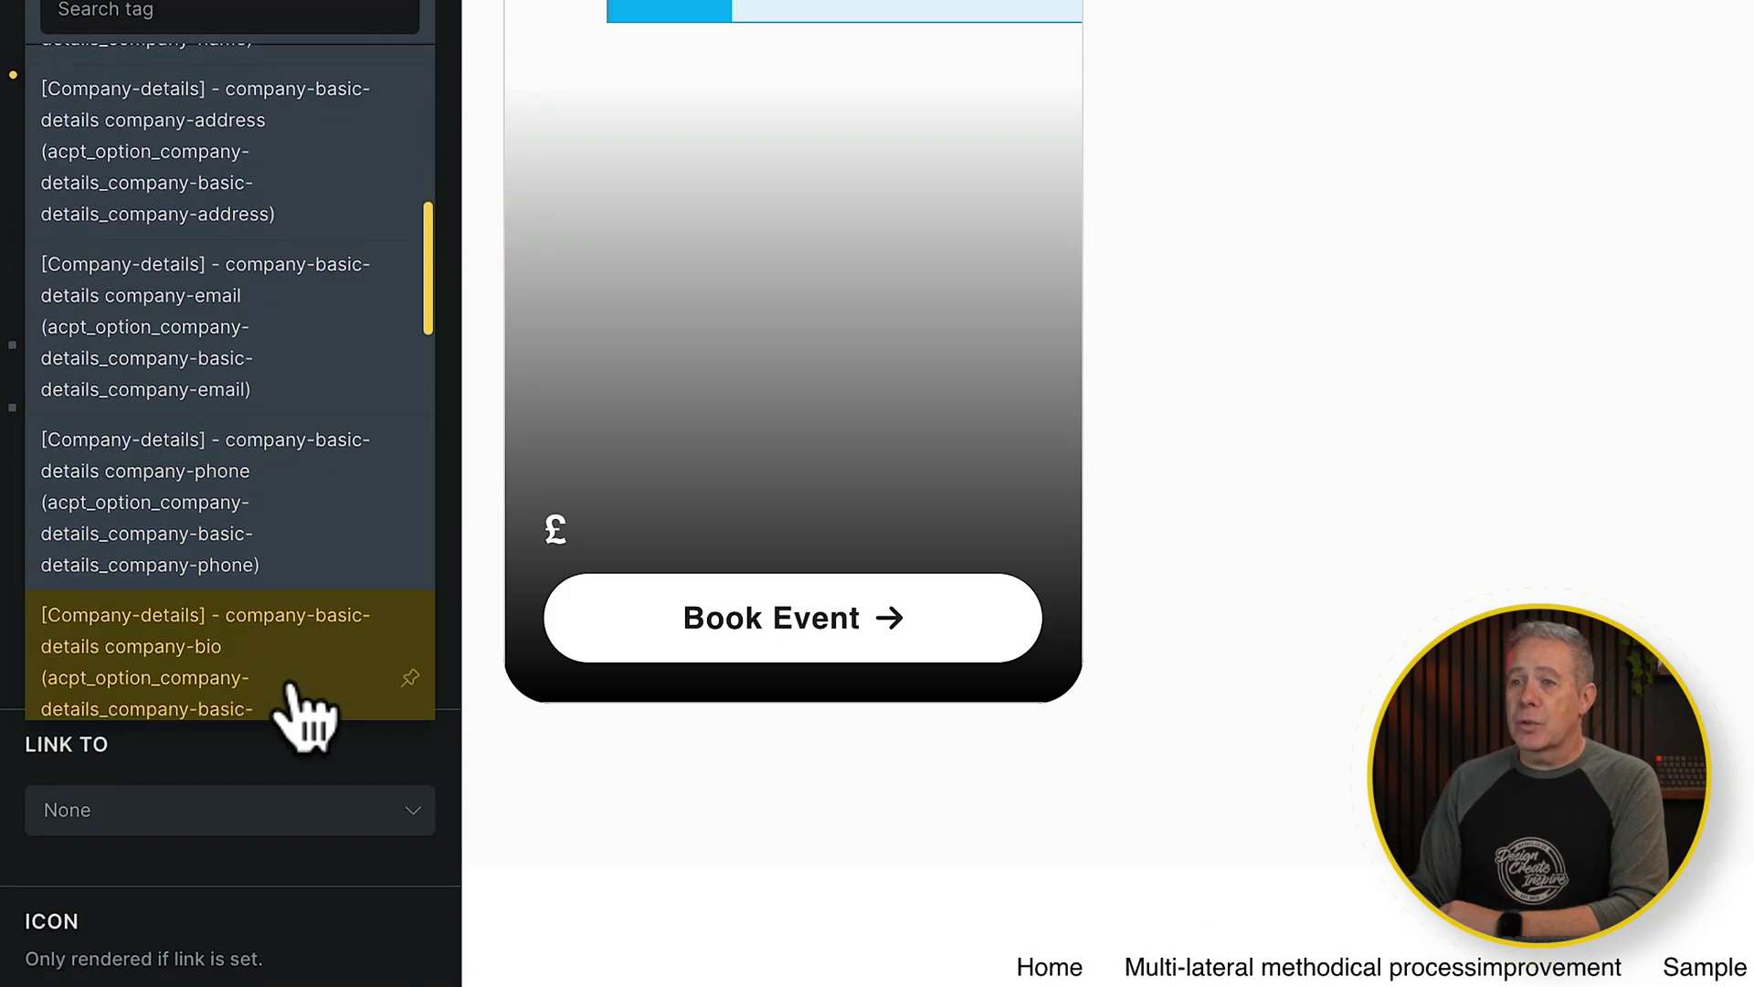
pyautogui.scroll(-10, 306, 716)
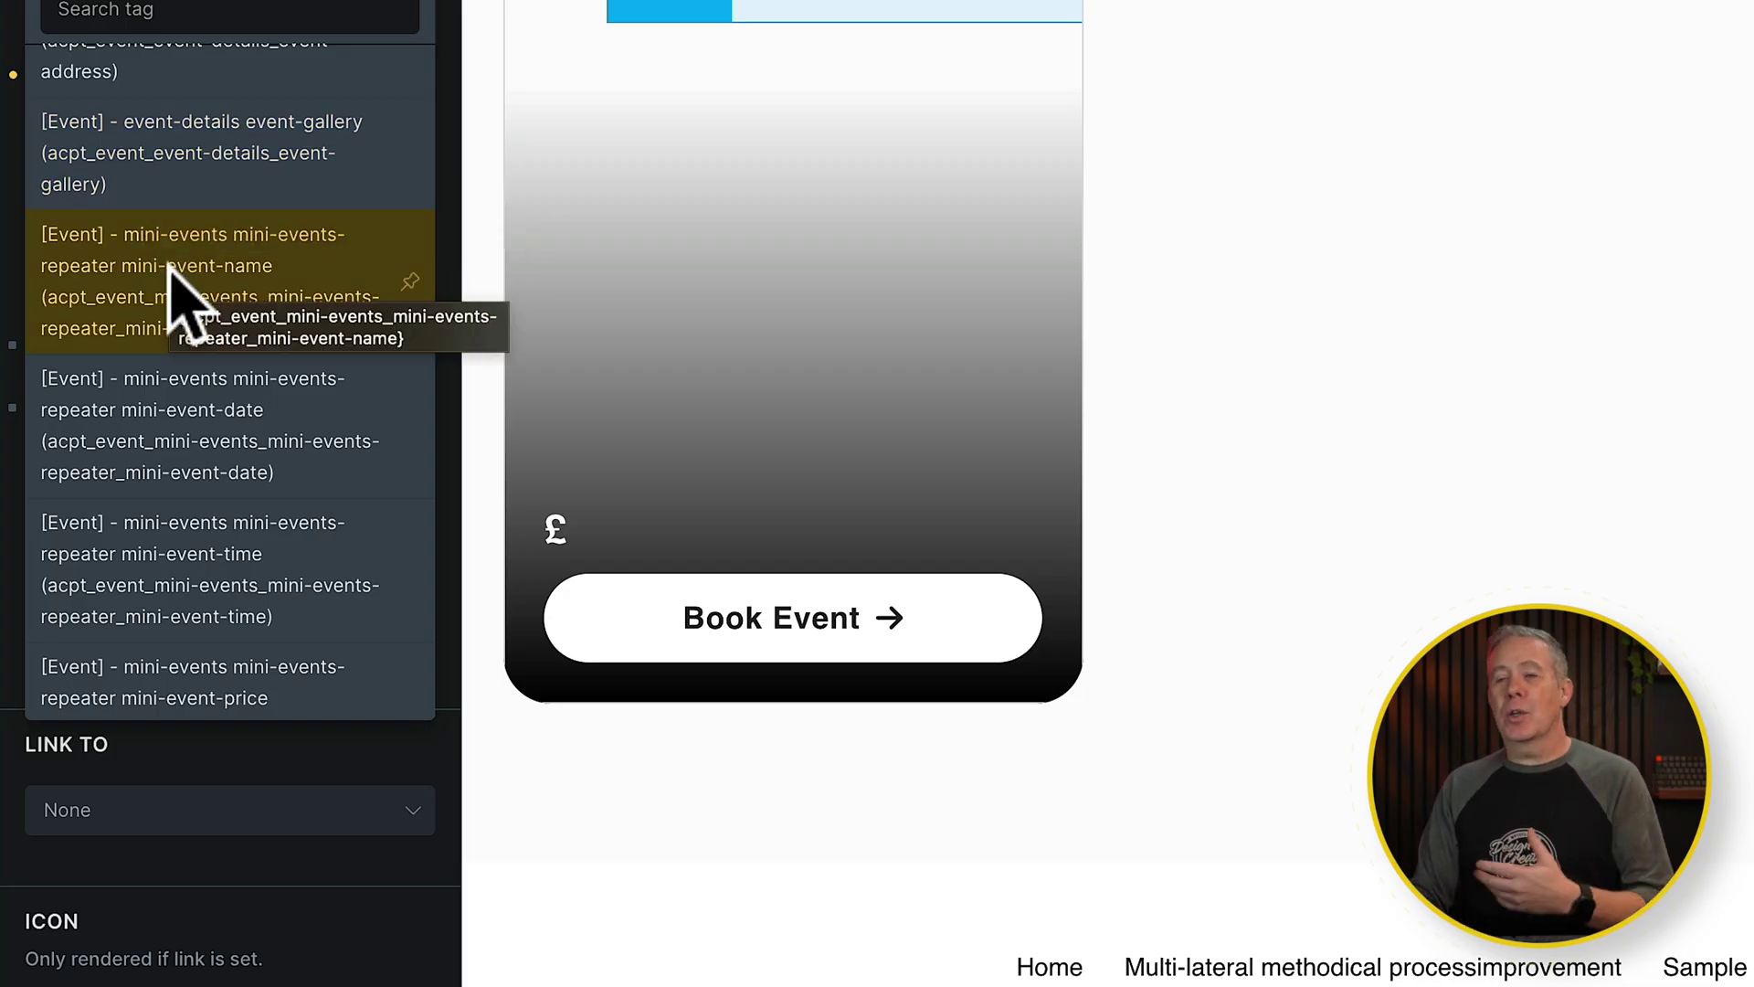
pyautogui.scroll(-5, 178, 302)
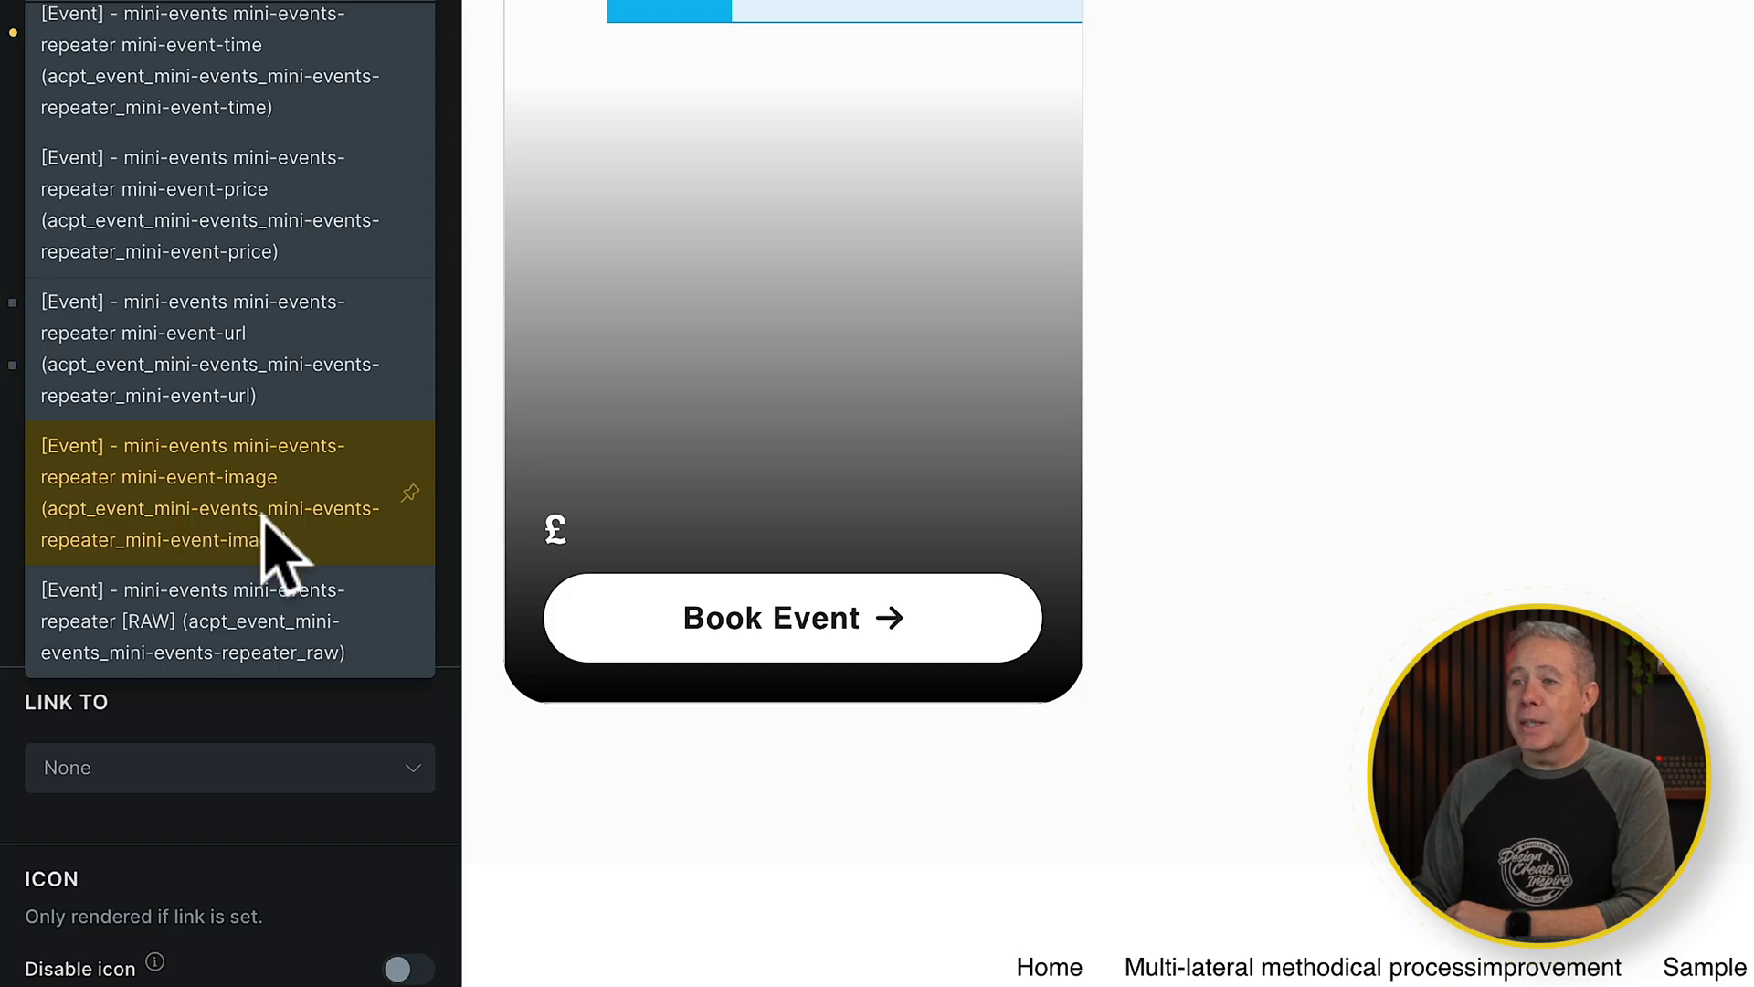
pyautogui.click(273, 545)
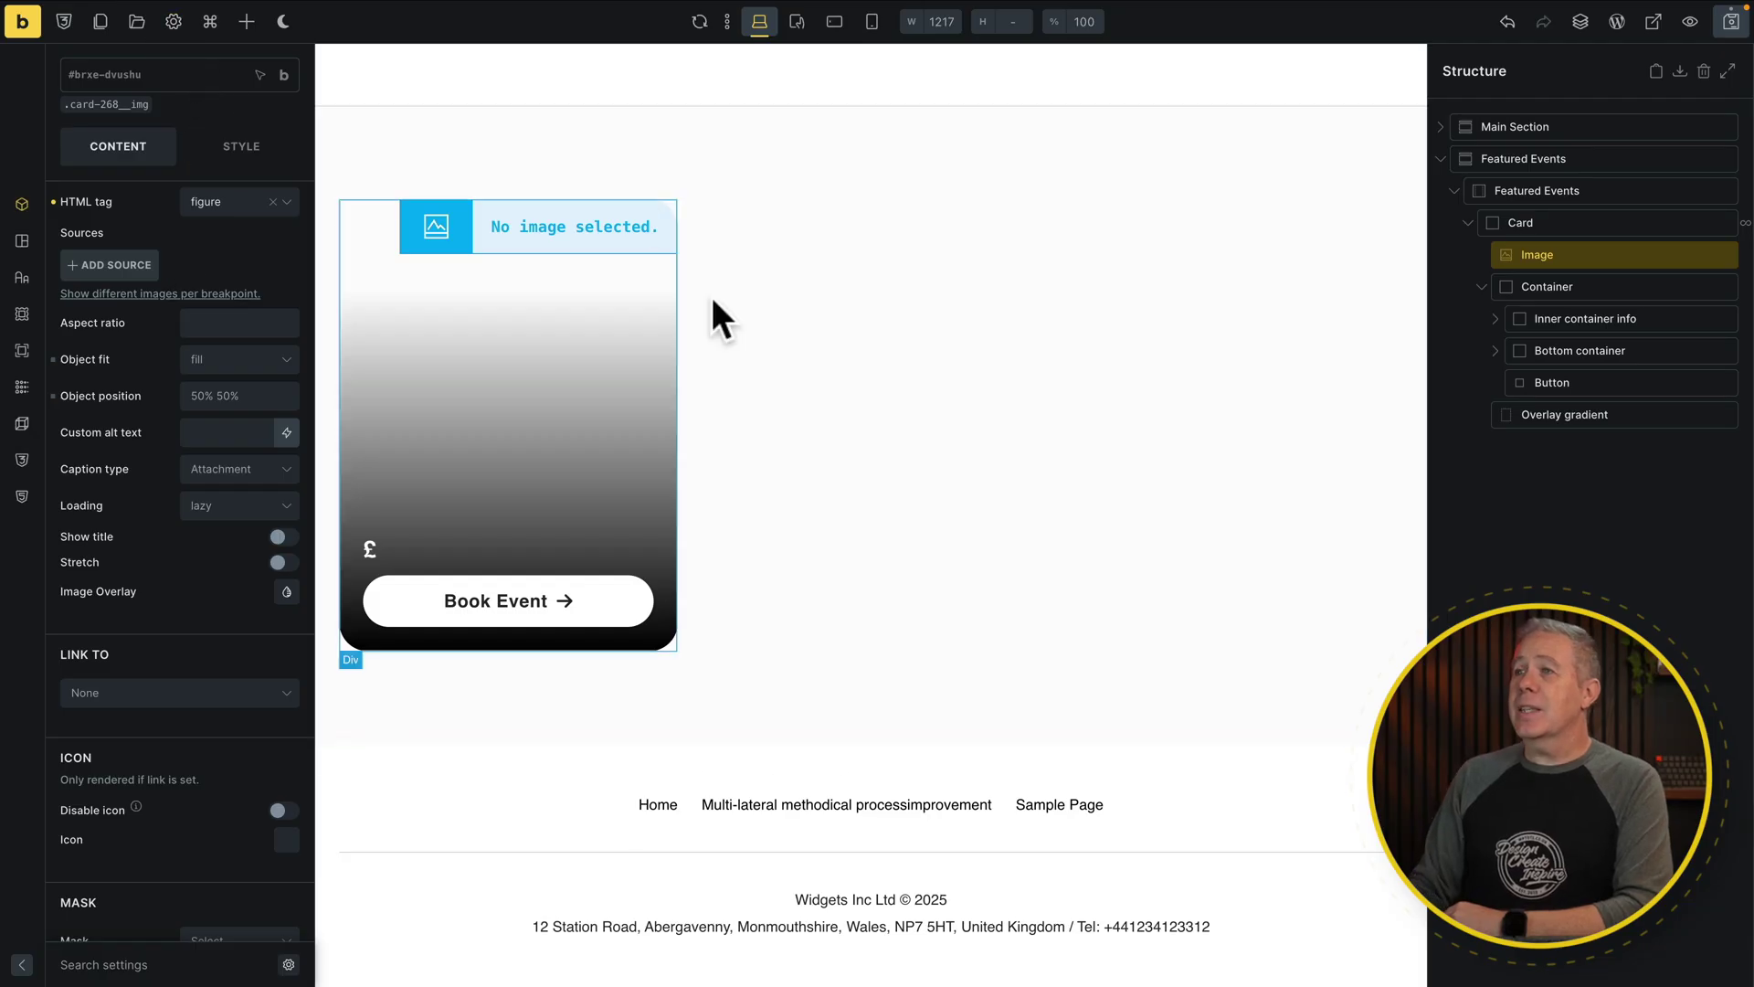
# Set Template Settings' Populate Content to the Abergavenny Food Festival event and apply the preview.
pyautogui.click(172, 20)
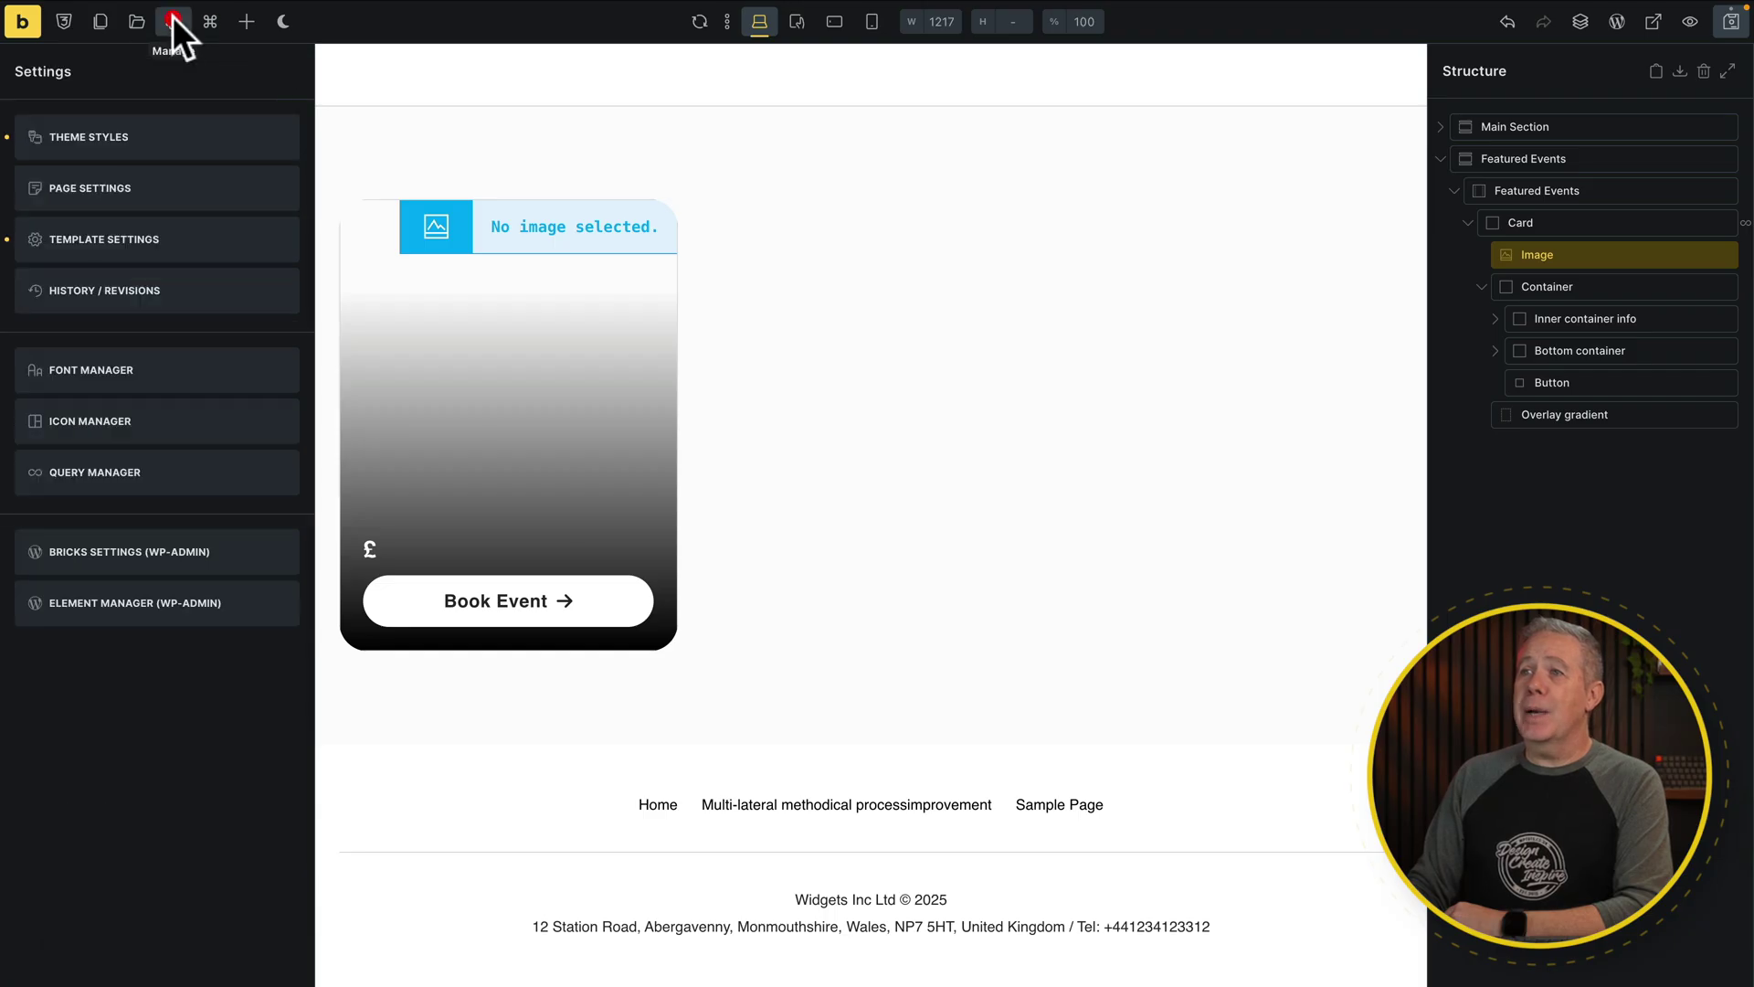
pyautogui.click(154, 240)
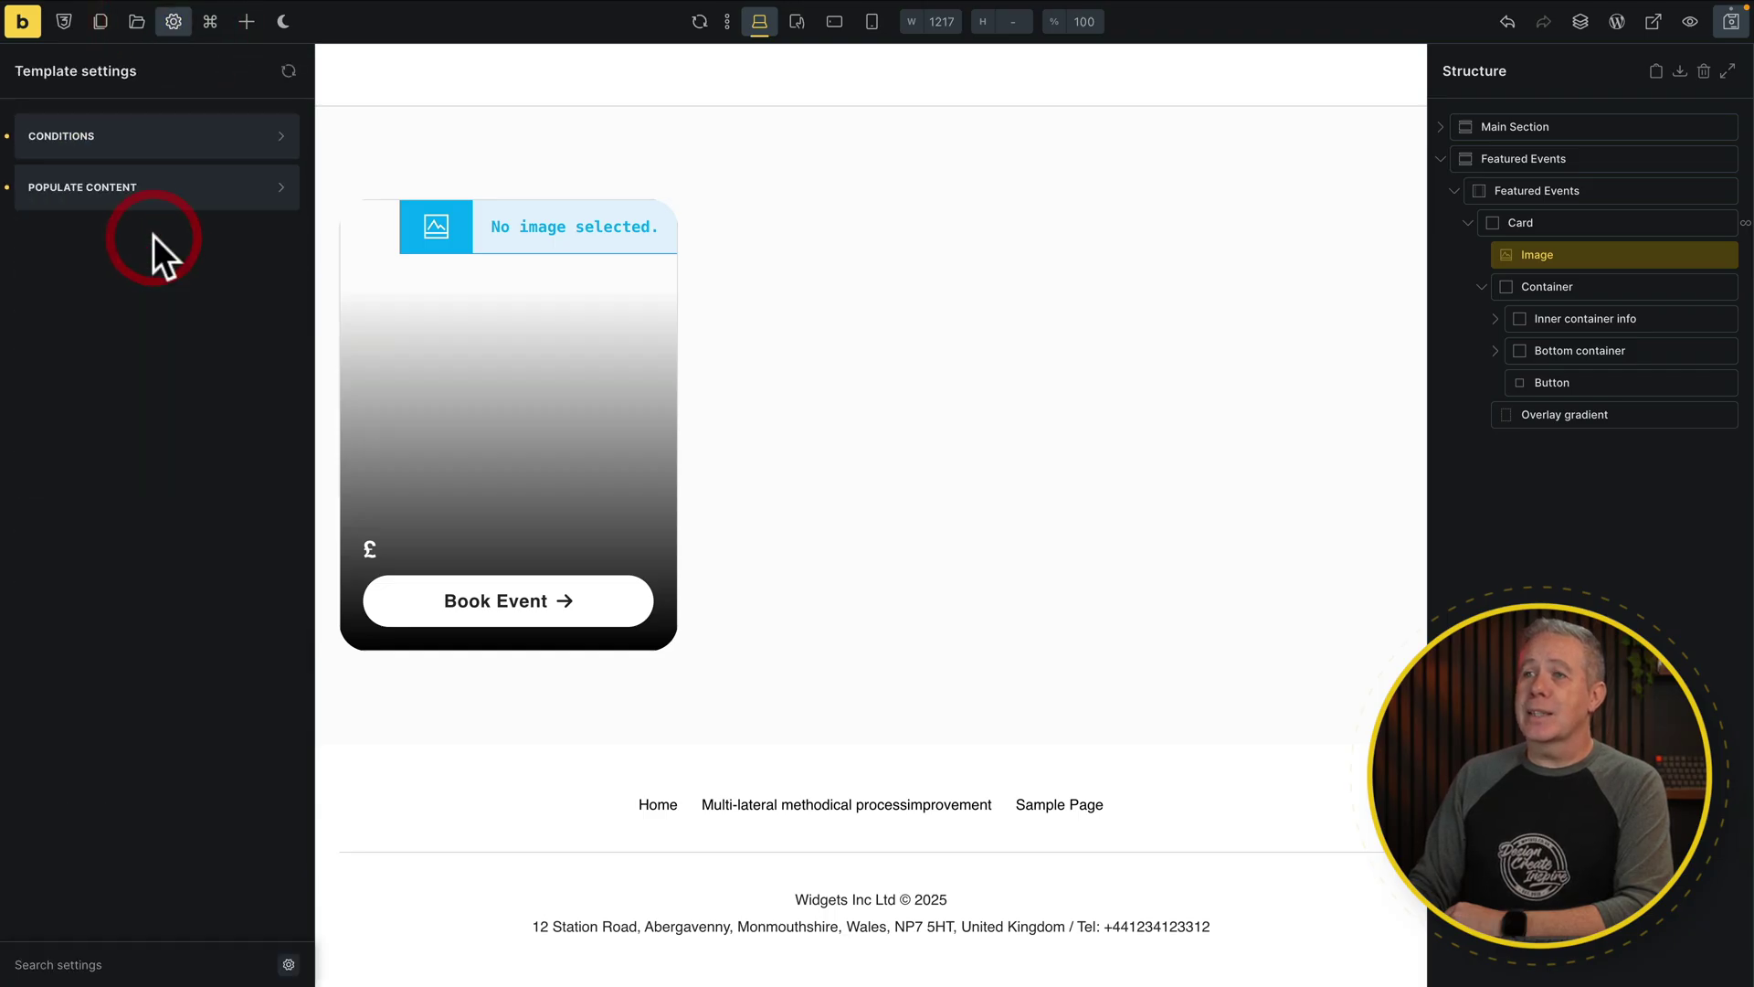
pyautogui.click(156, 190)
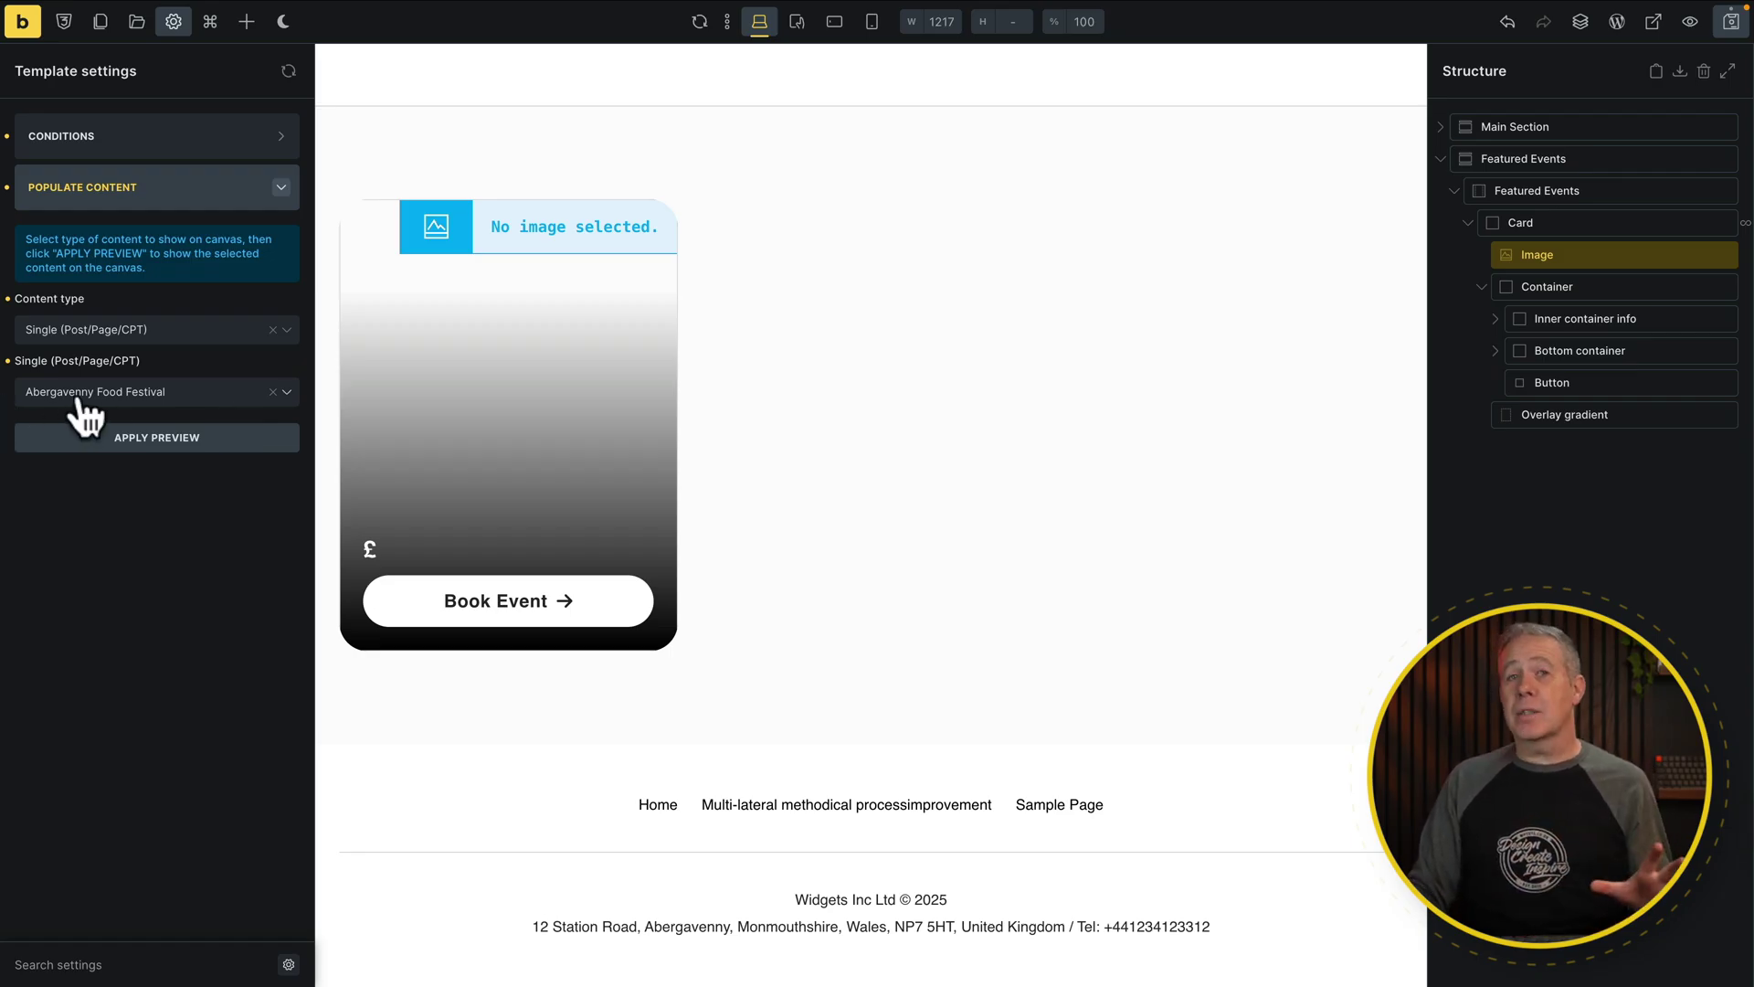
pyautogui.click(145, 441)
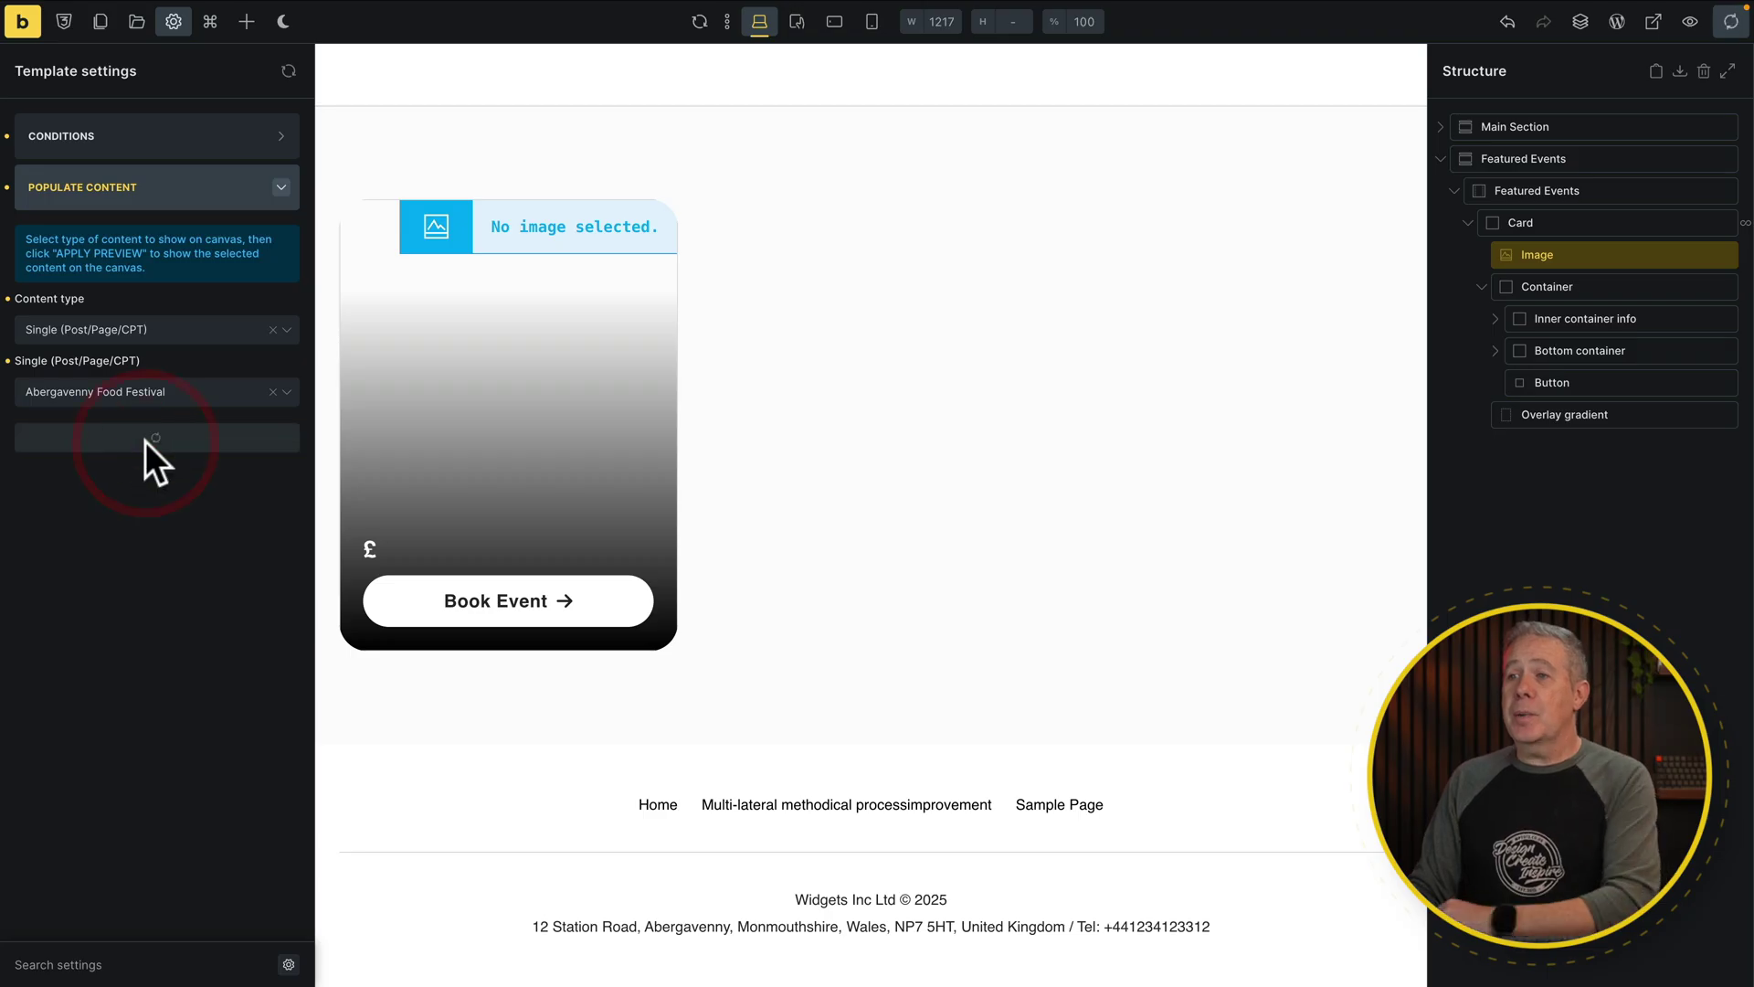
pyautogui.scroll(-15, 752, 552)
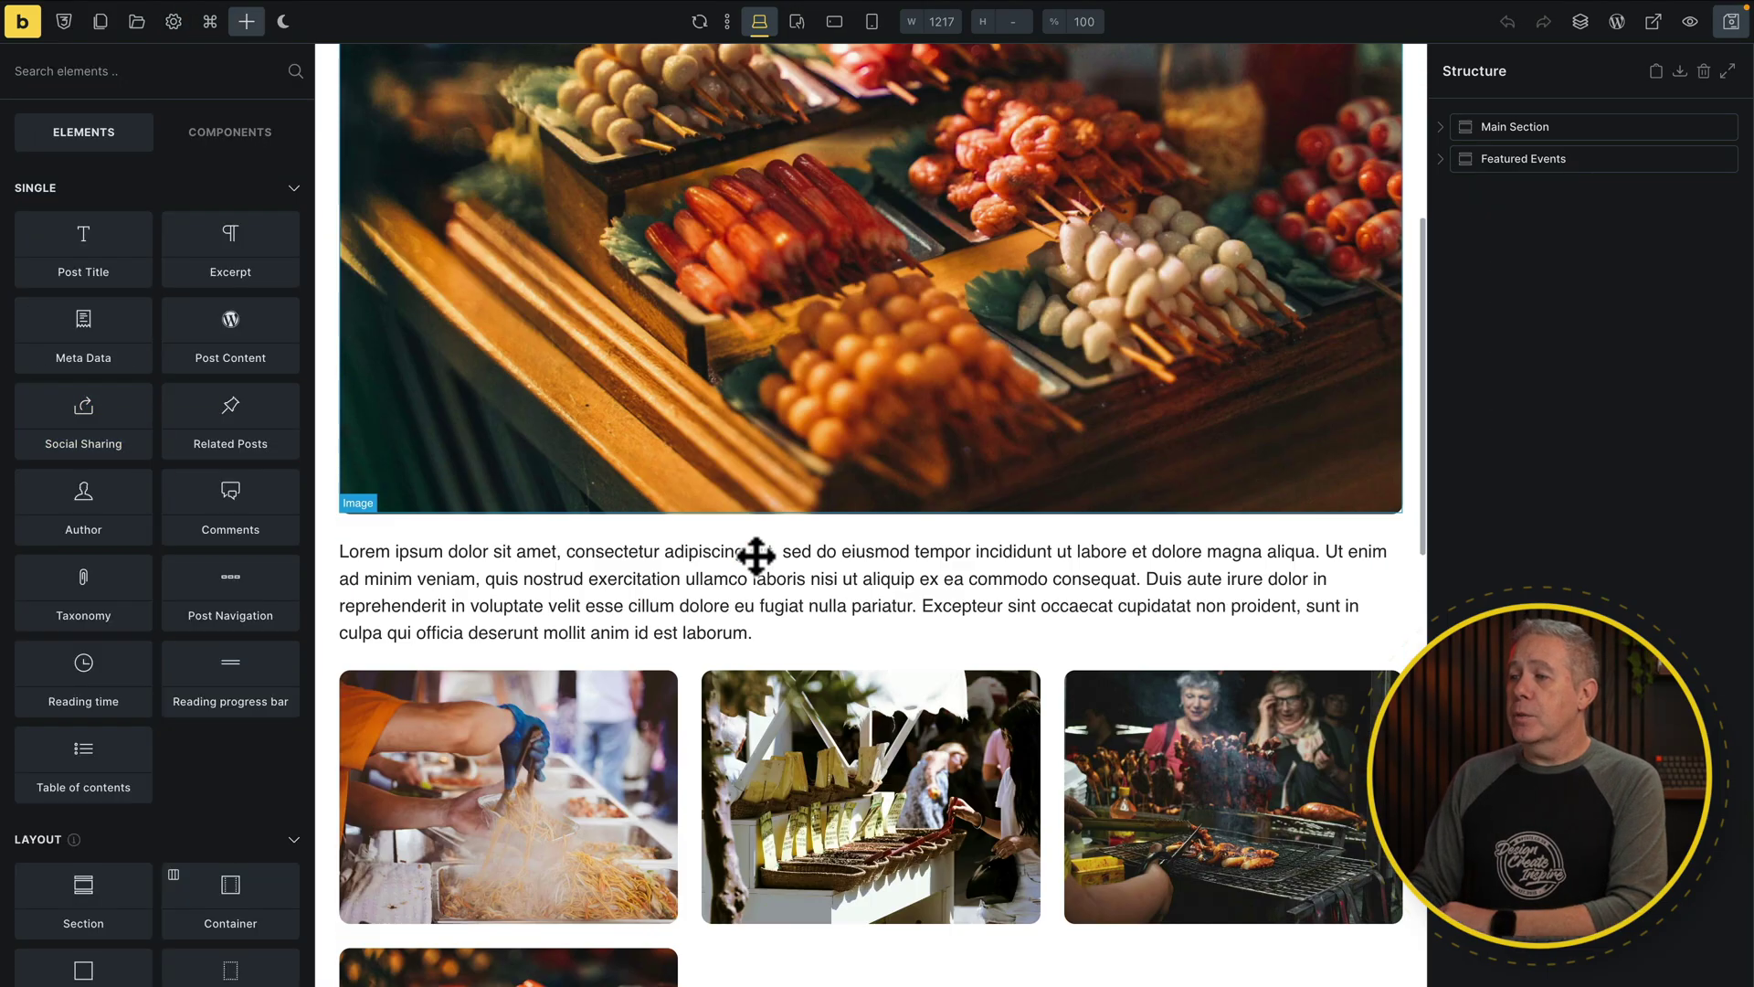
pyautogui.scroll(-4, 756, 557)
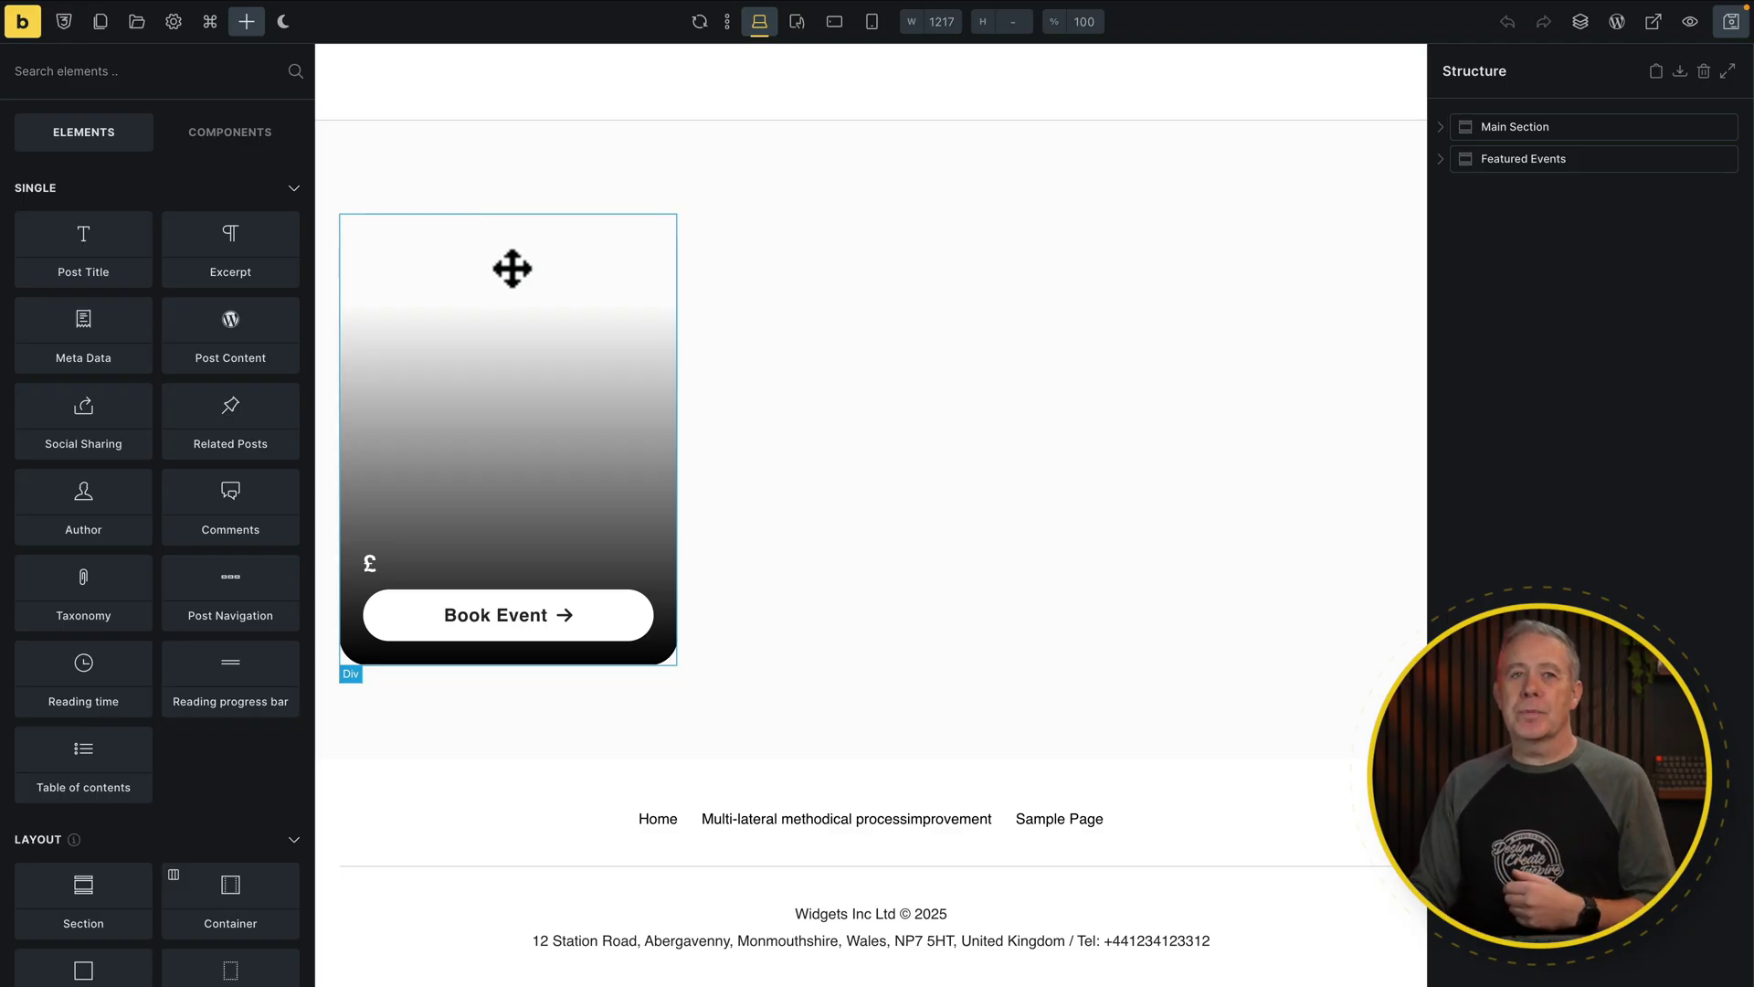
pyautogui.click(370, 562)
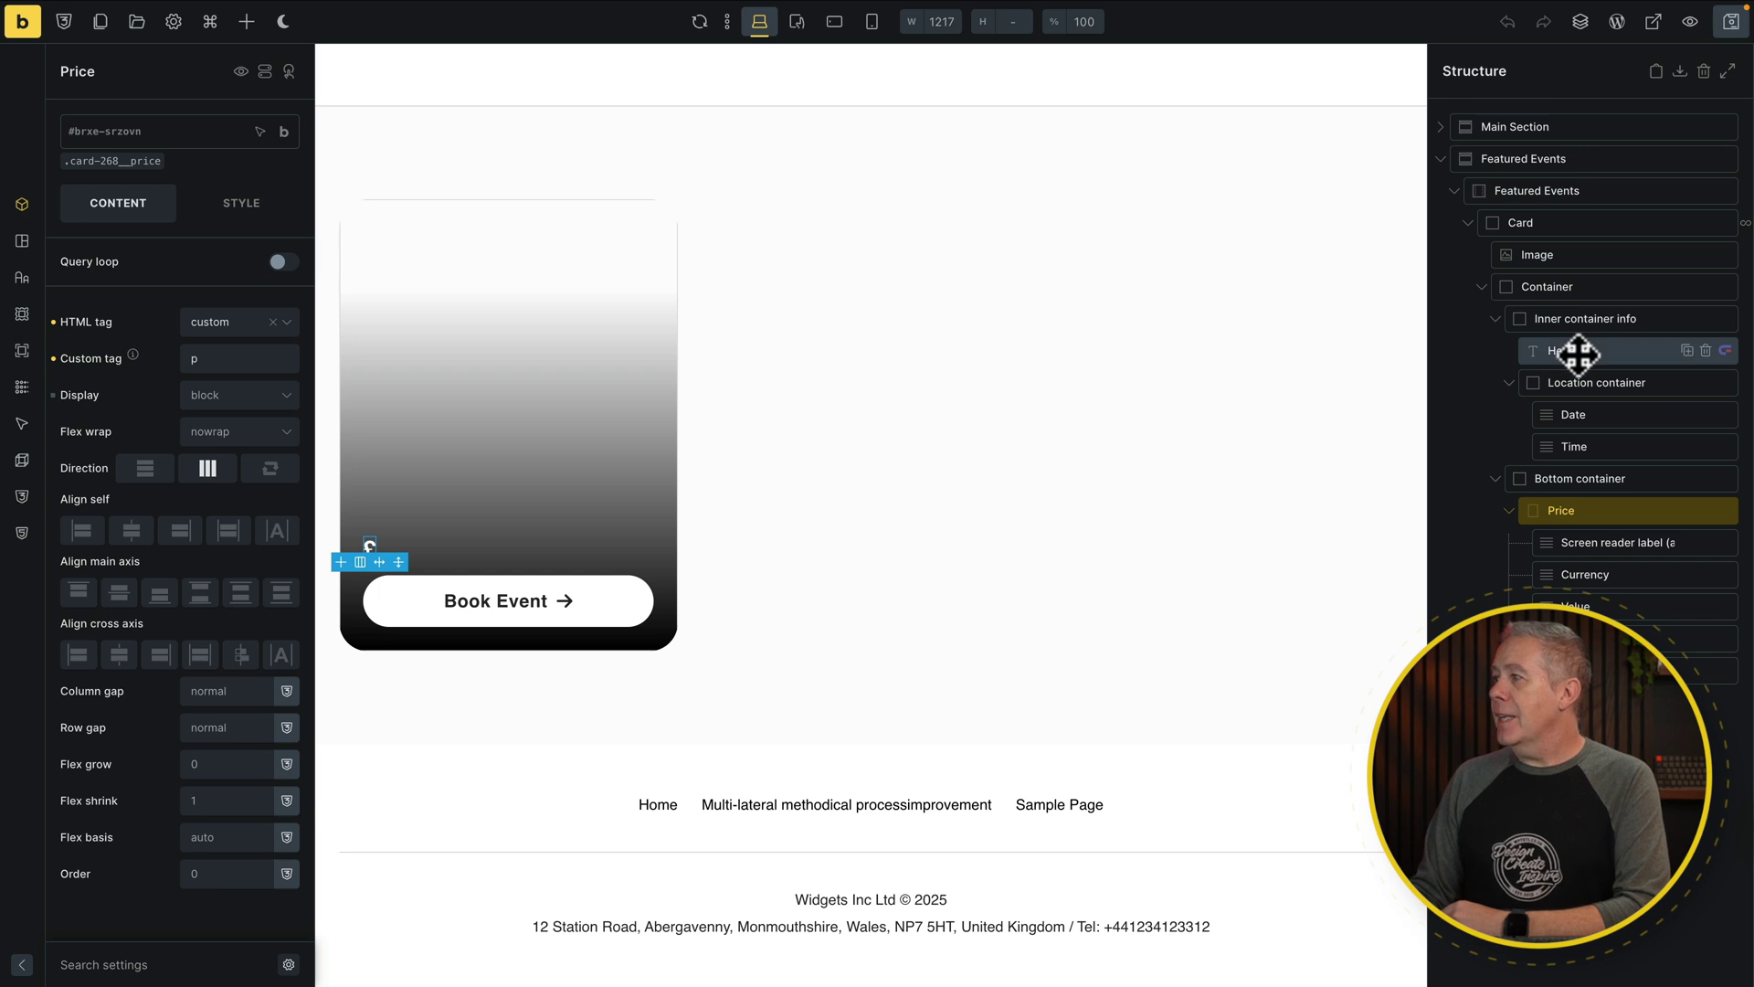
# Map the card heading to mini-event-name and the date element to mini-event-date.
pyautogui.click(1578, 352)
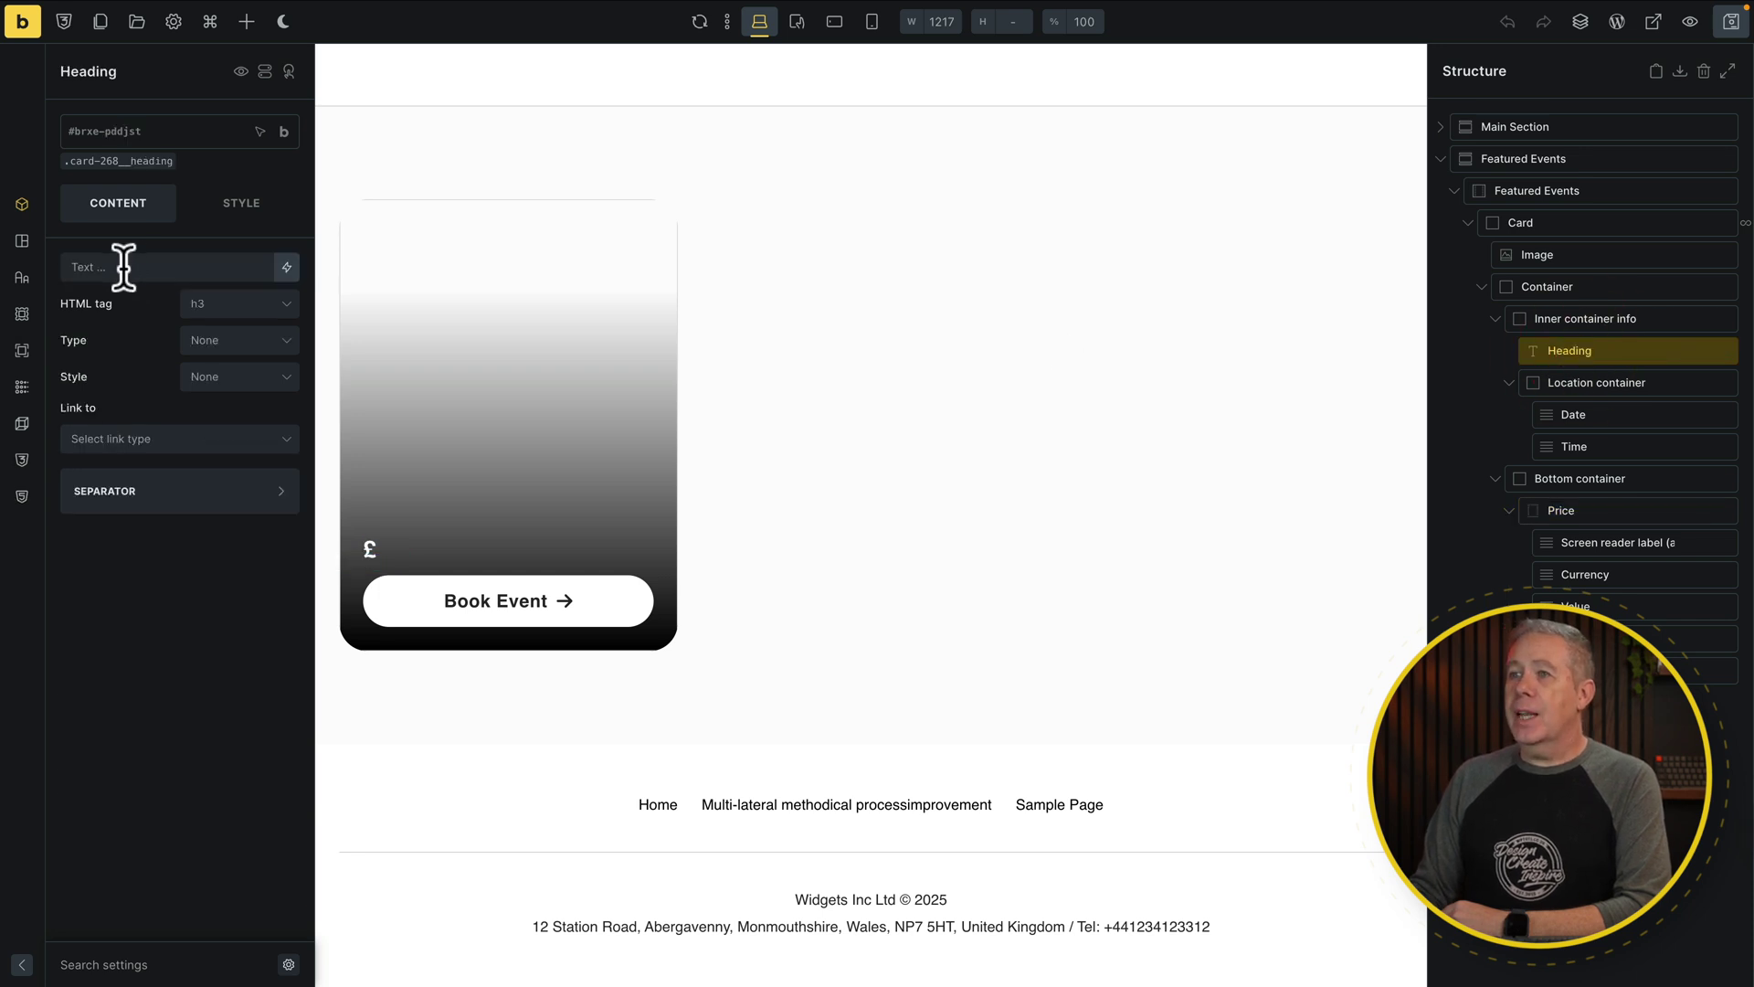
pyautogui.click(286, 268)
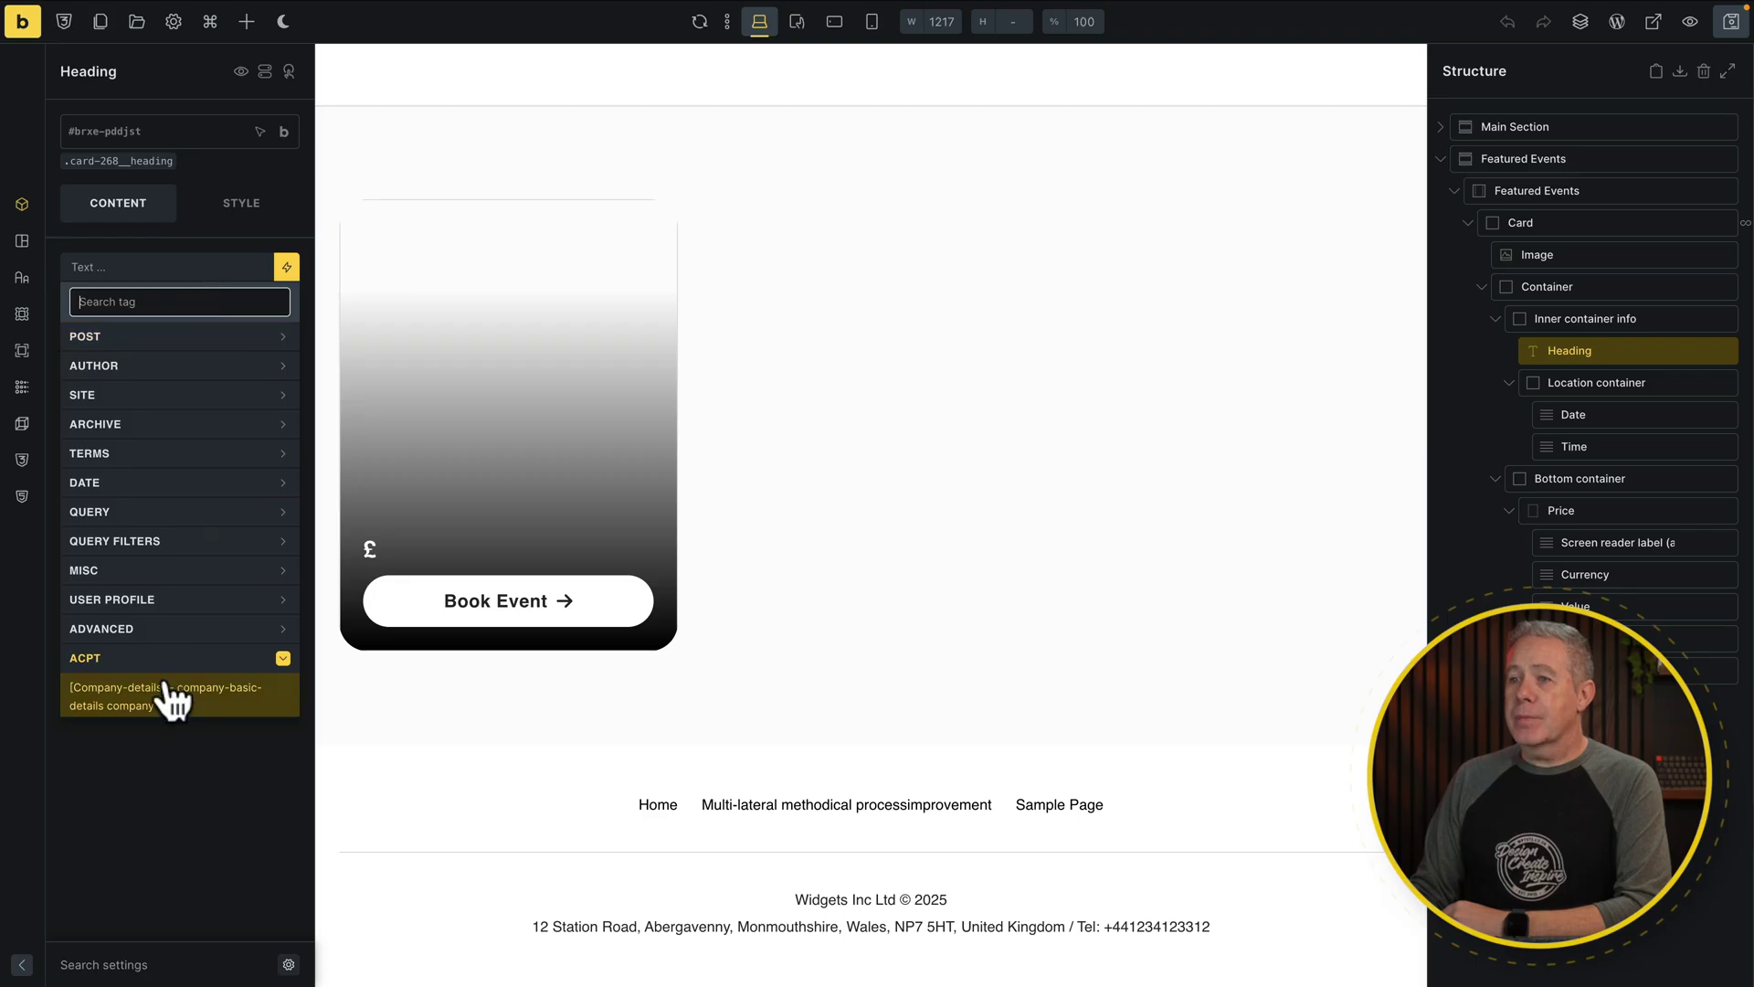
pyautogui.scroll(-8, 172, 697)
pyautogui.scroll(-6, 172, 697)
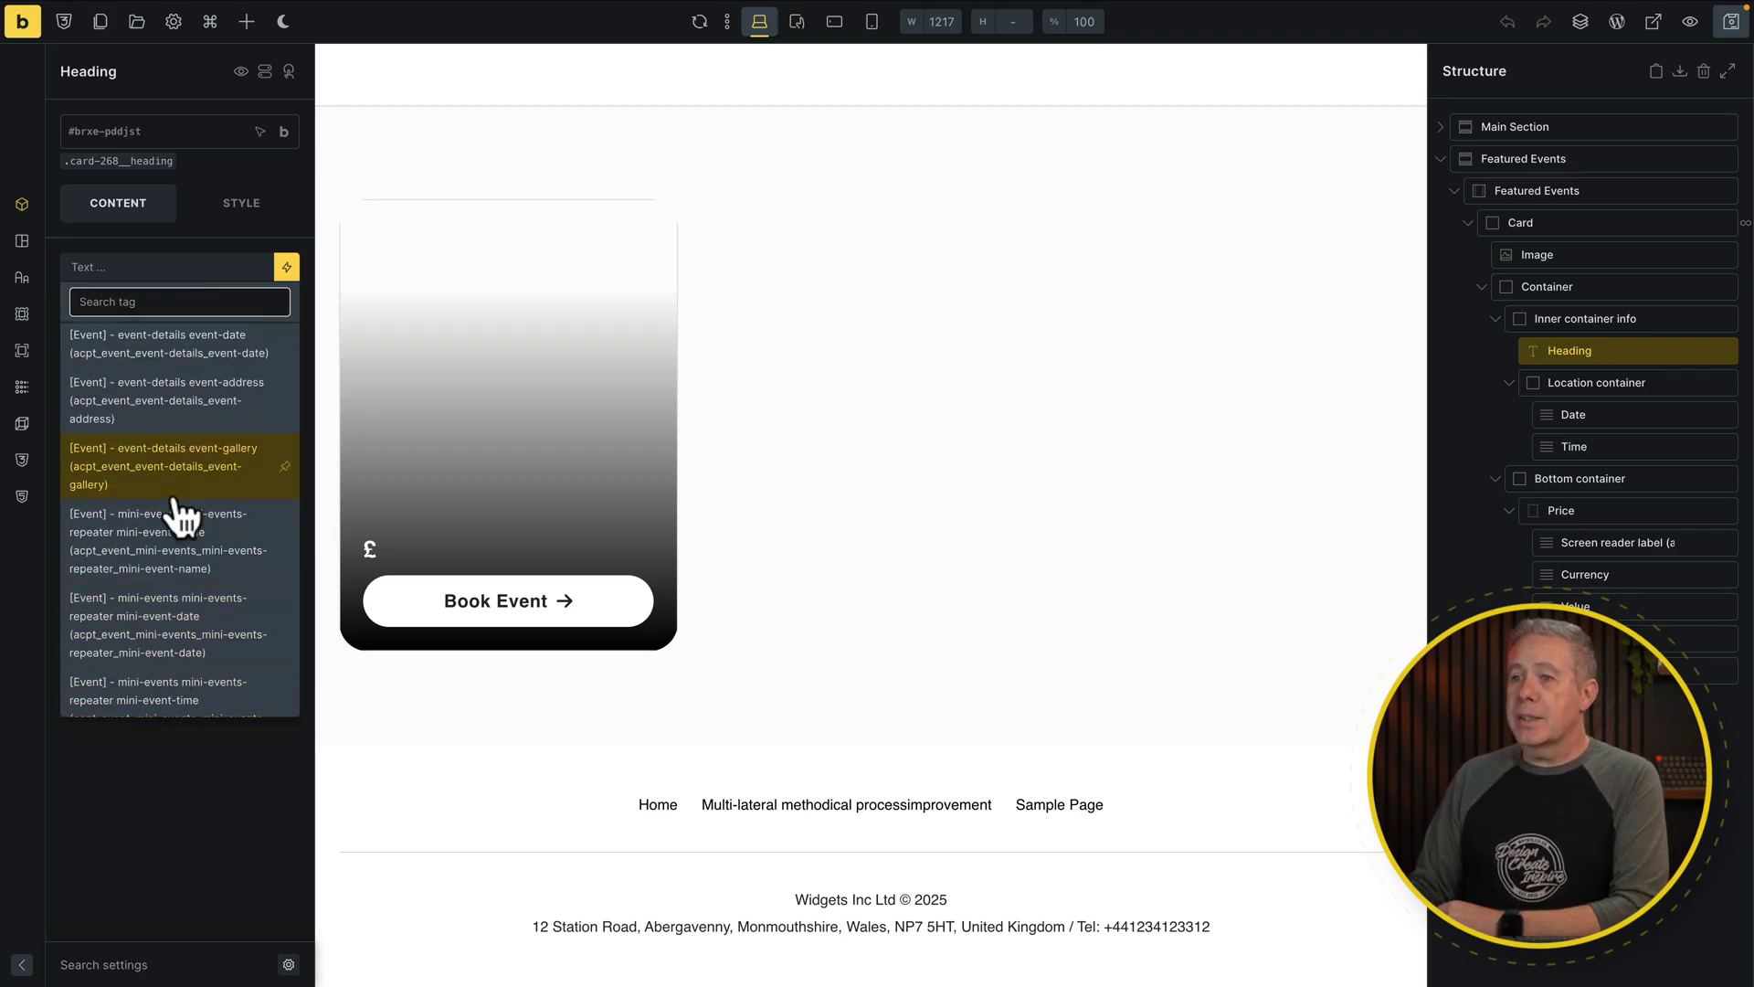
pyautogui.click(175, 548)
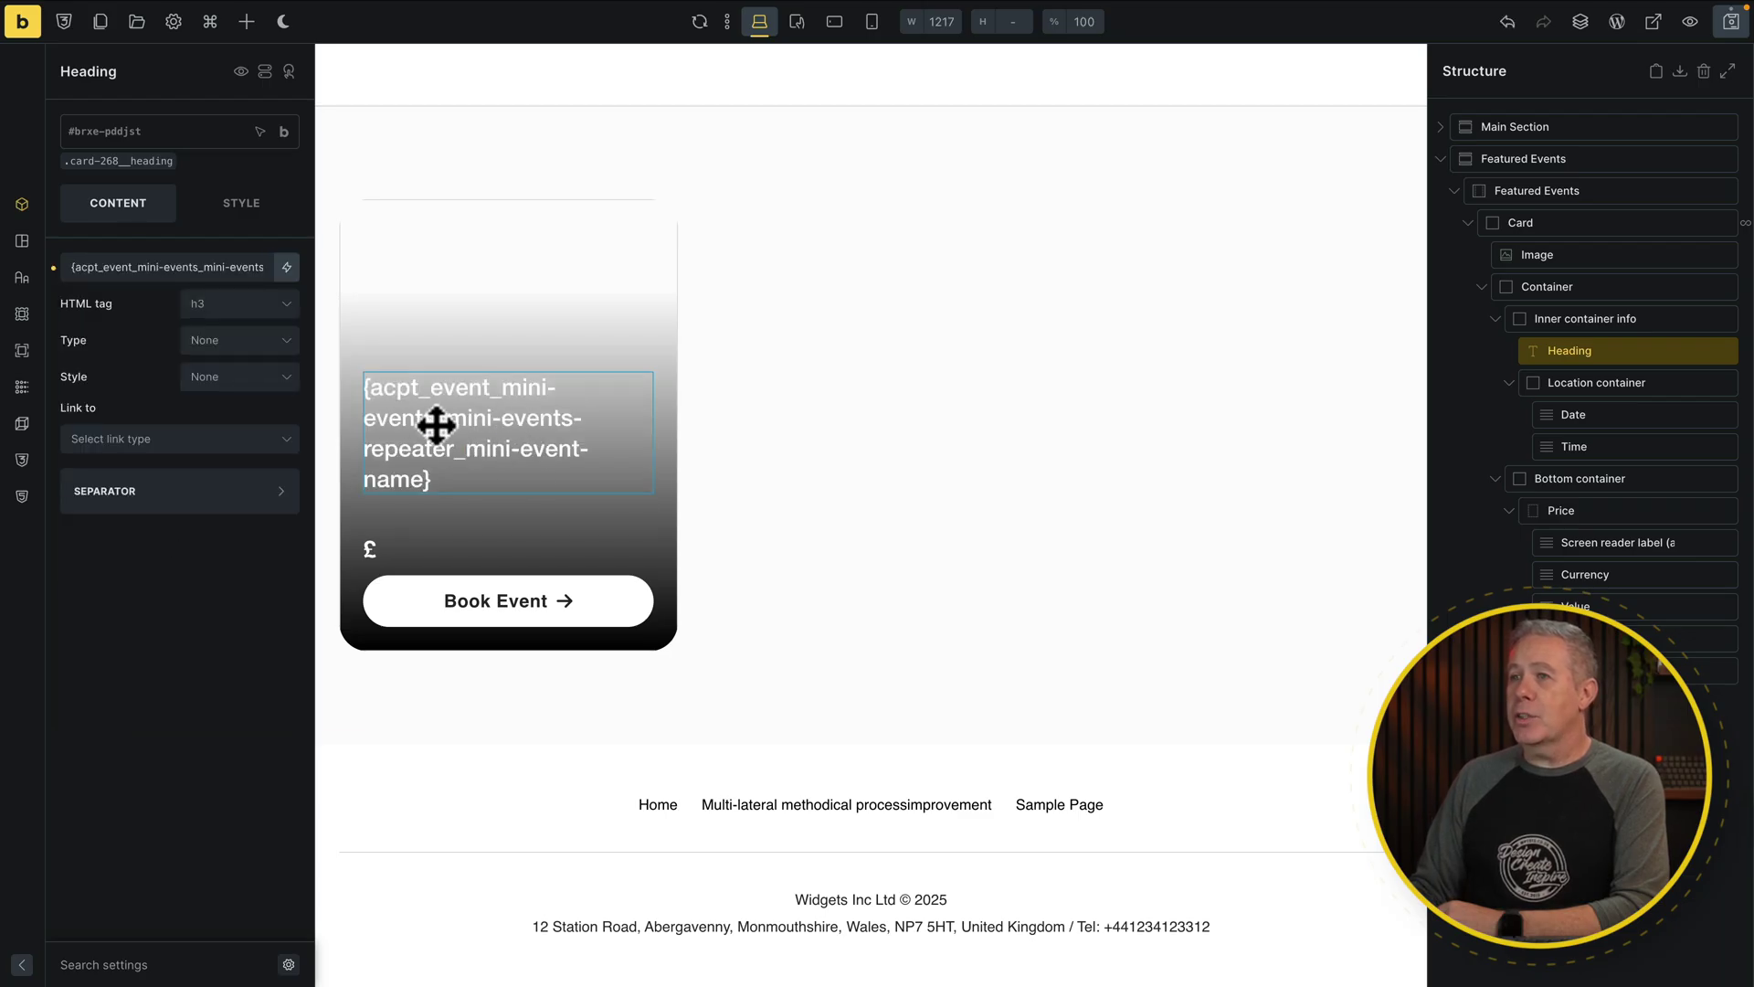
pyautogui.click(1604, 418)
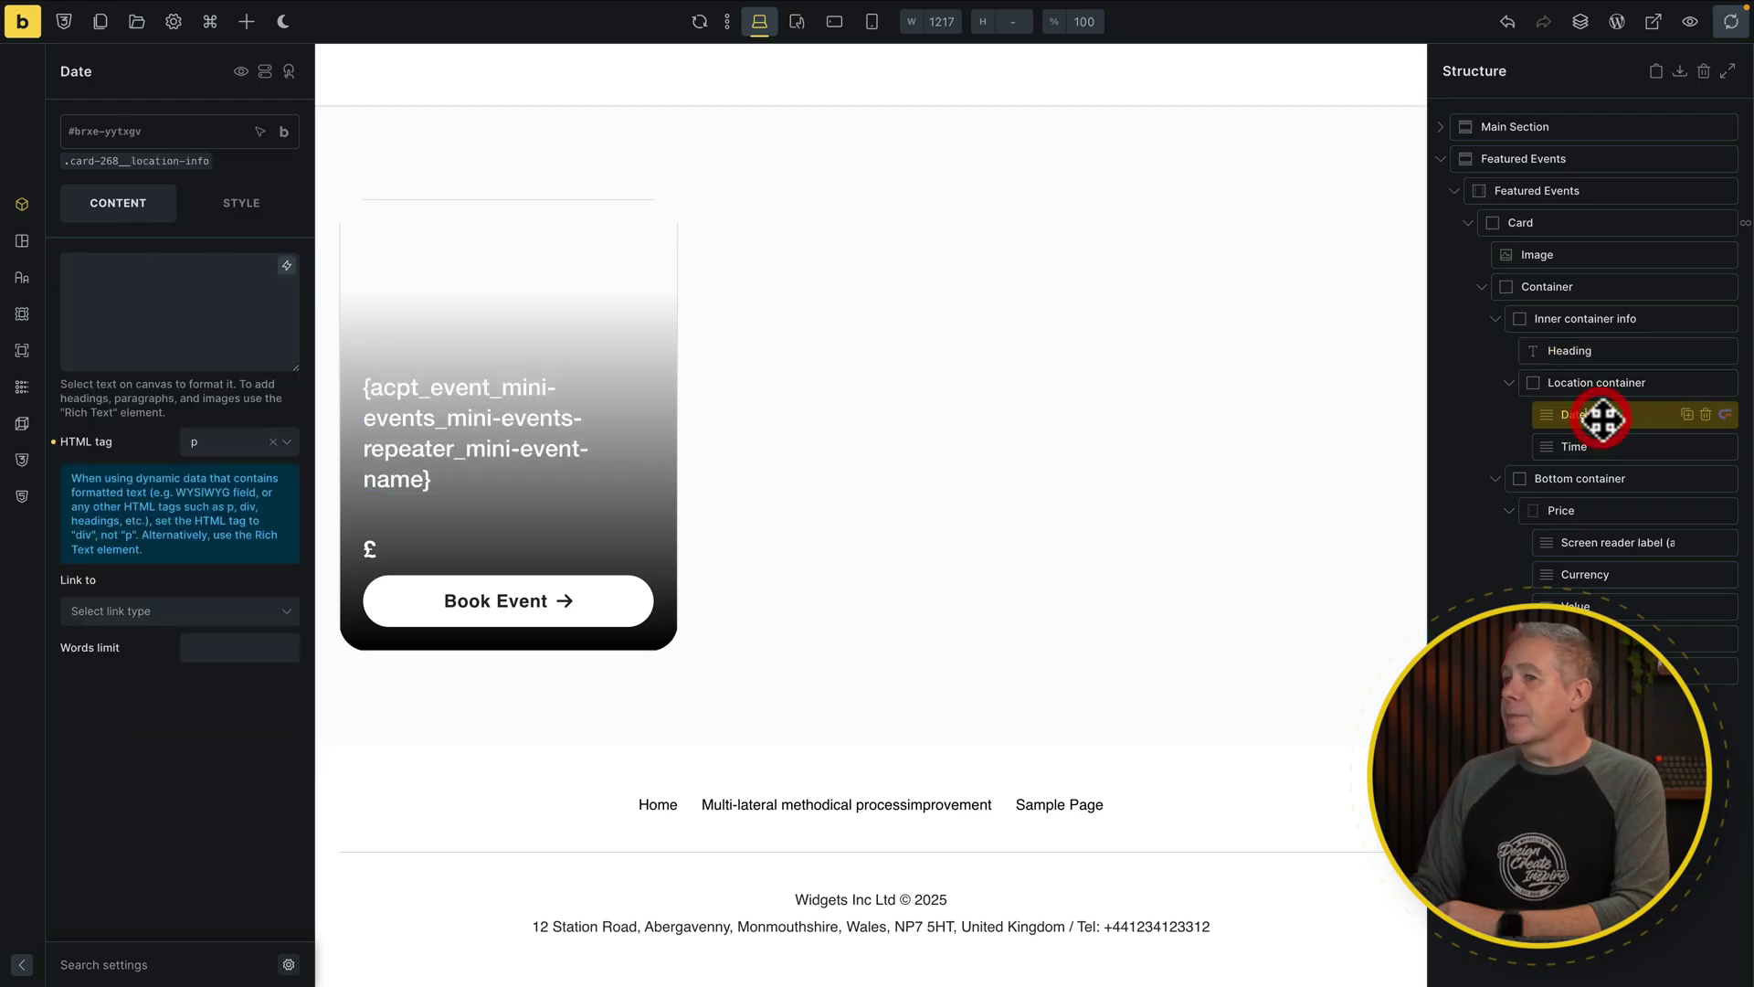
pyautogui.click(286, 265)
pyautogui.click(157, 391)
pyautogui.write('date')
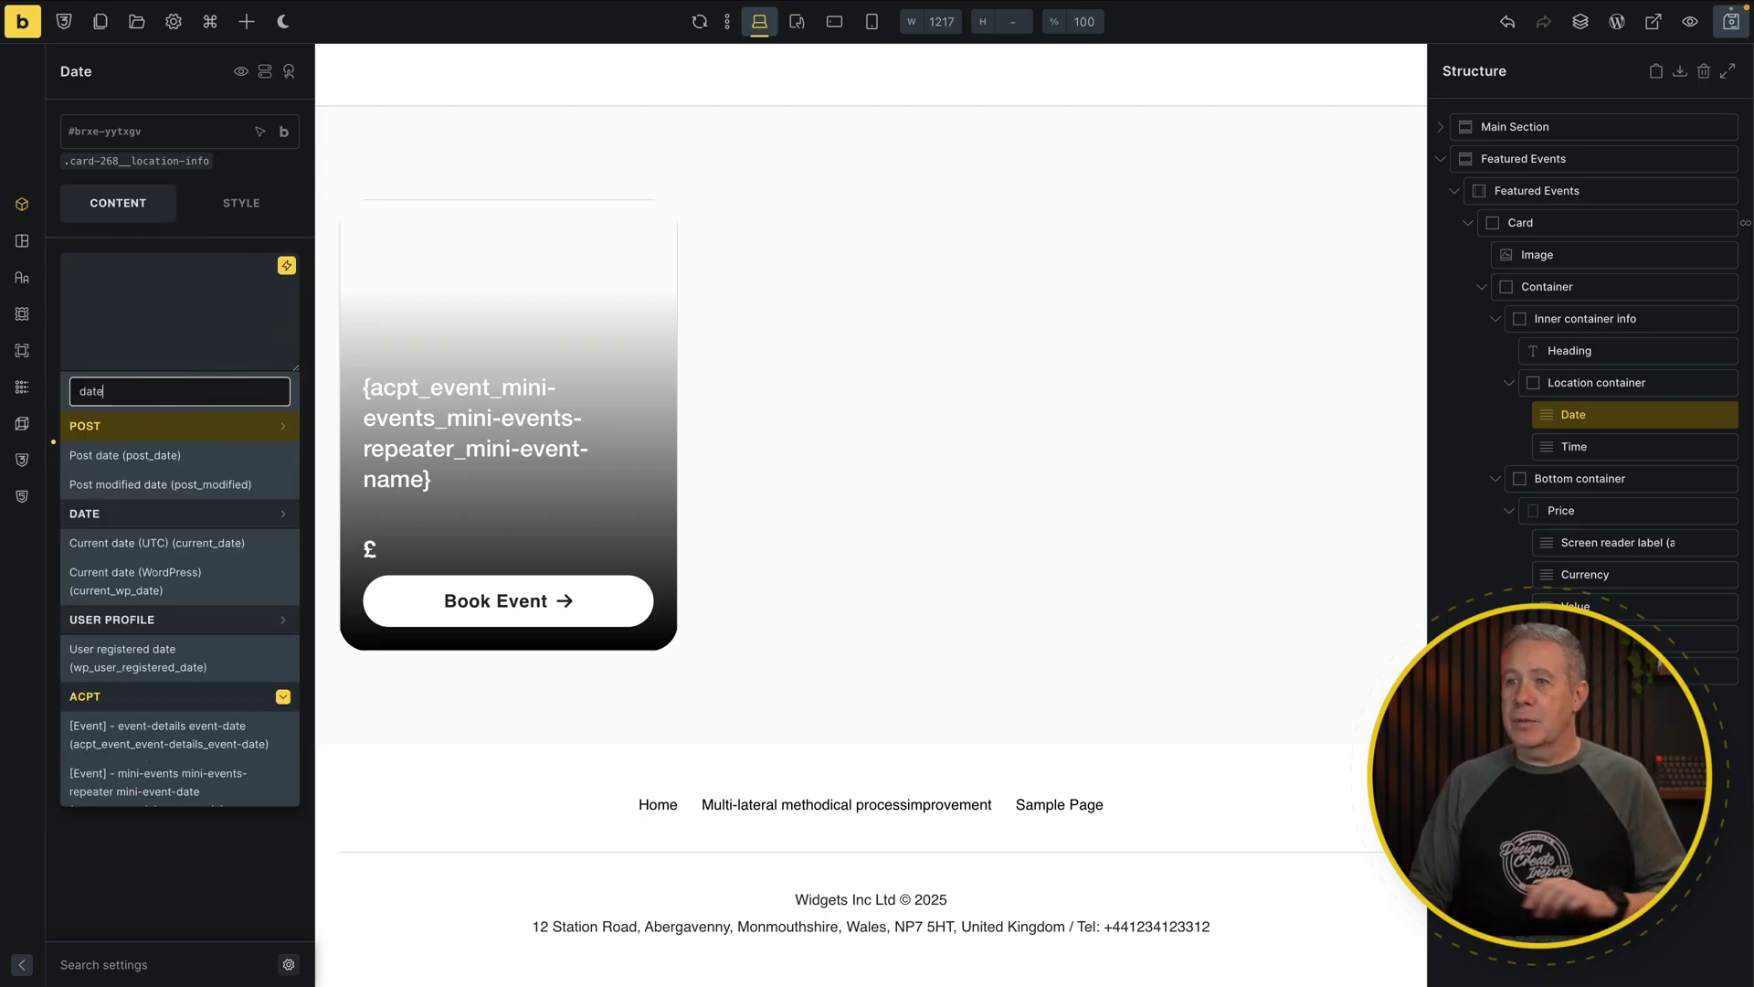
pyautogui.scroll(-1, 146, 654)
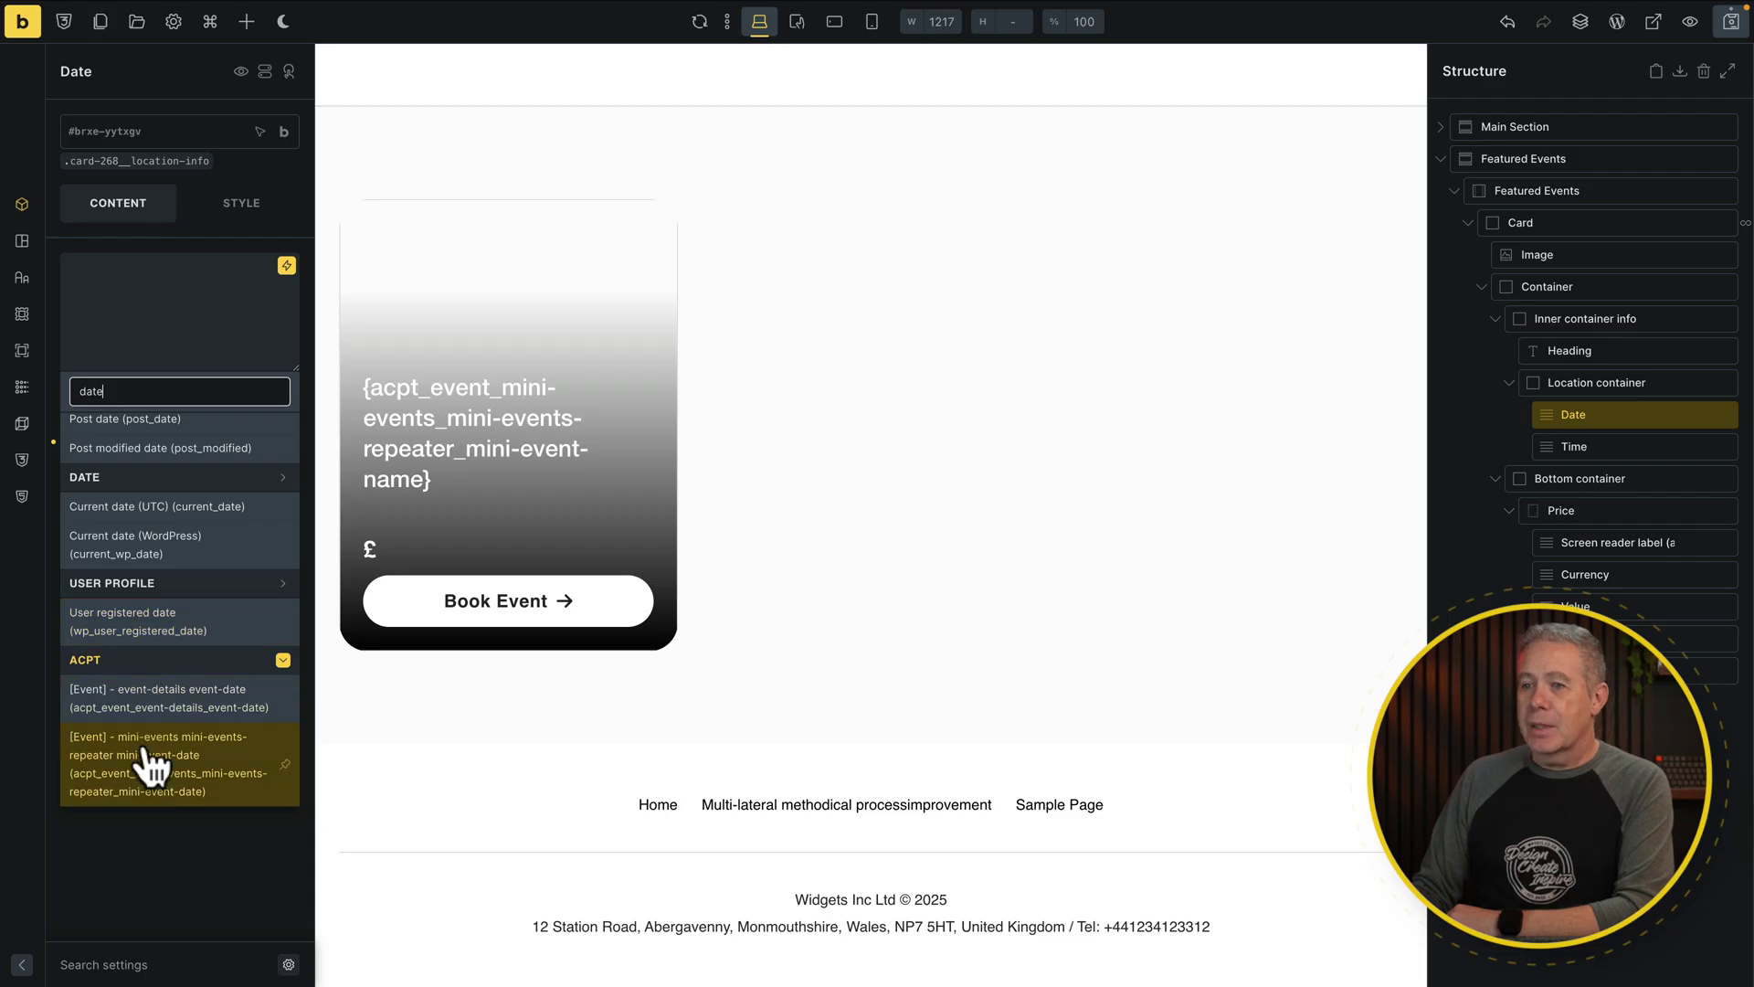
pyautogui.click(174, 781)
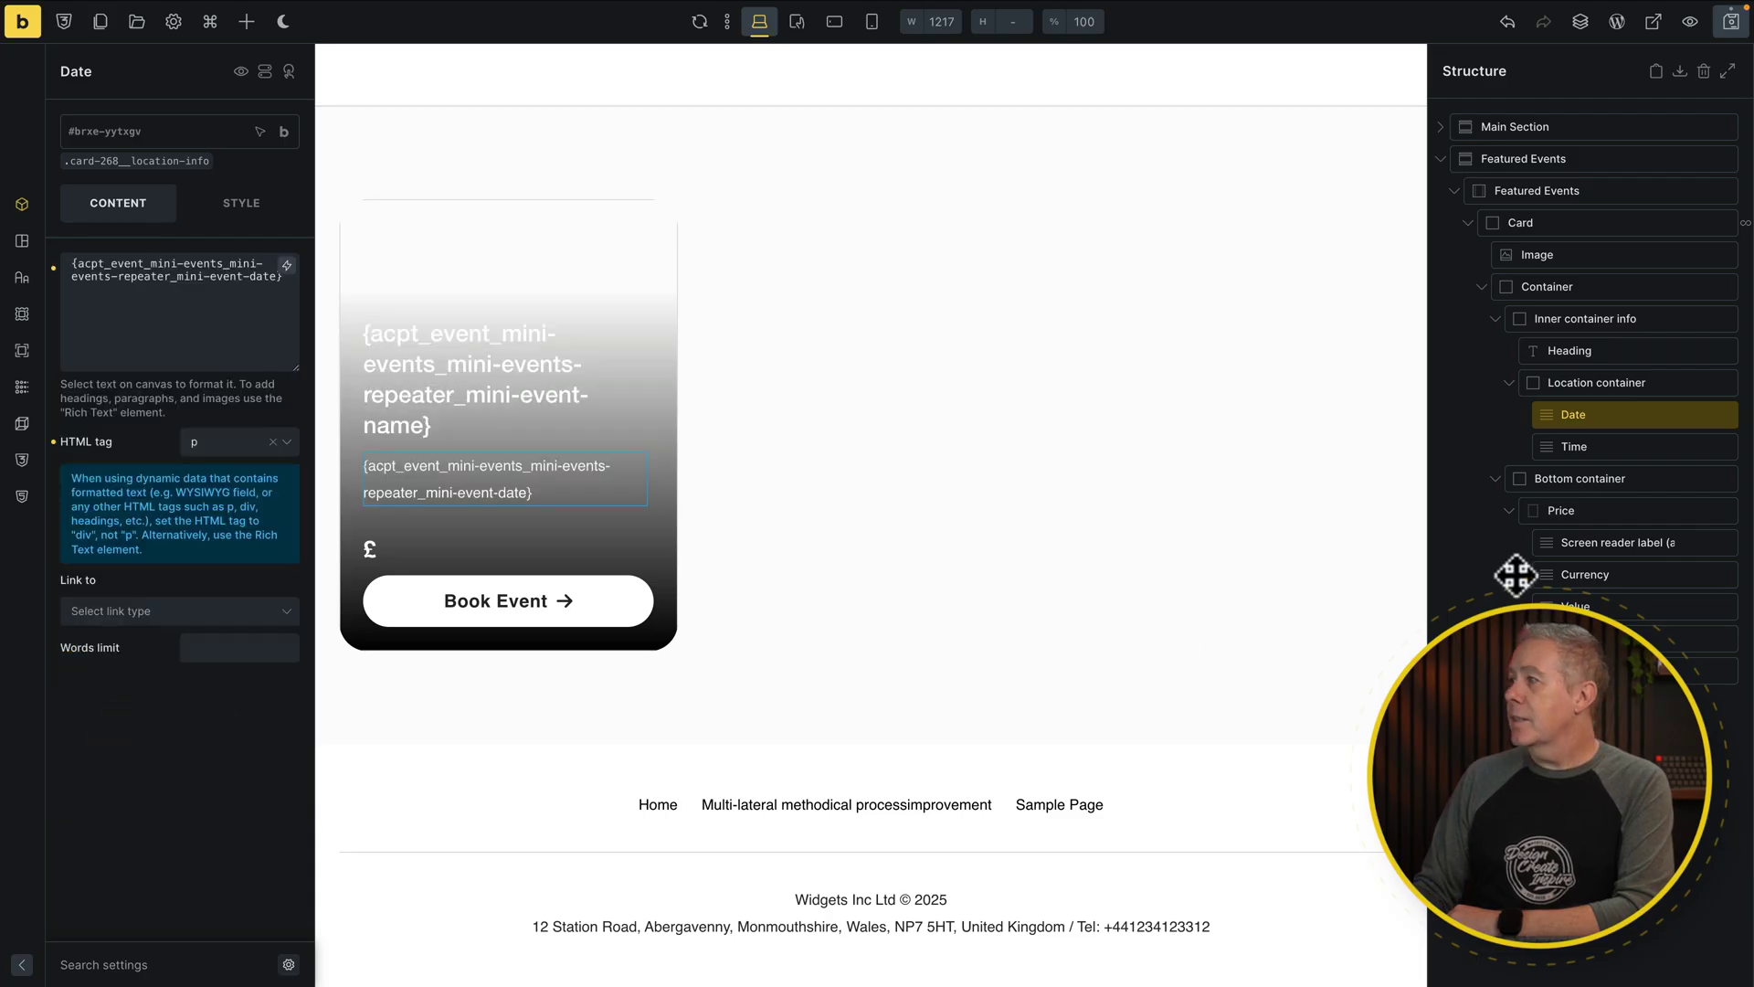
# Map the time element to mini-event-time and the price value to mini-event-price.
pyautogui.click(1576, 447)
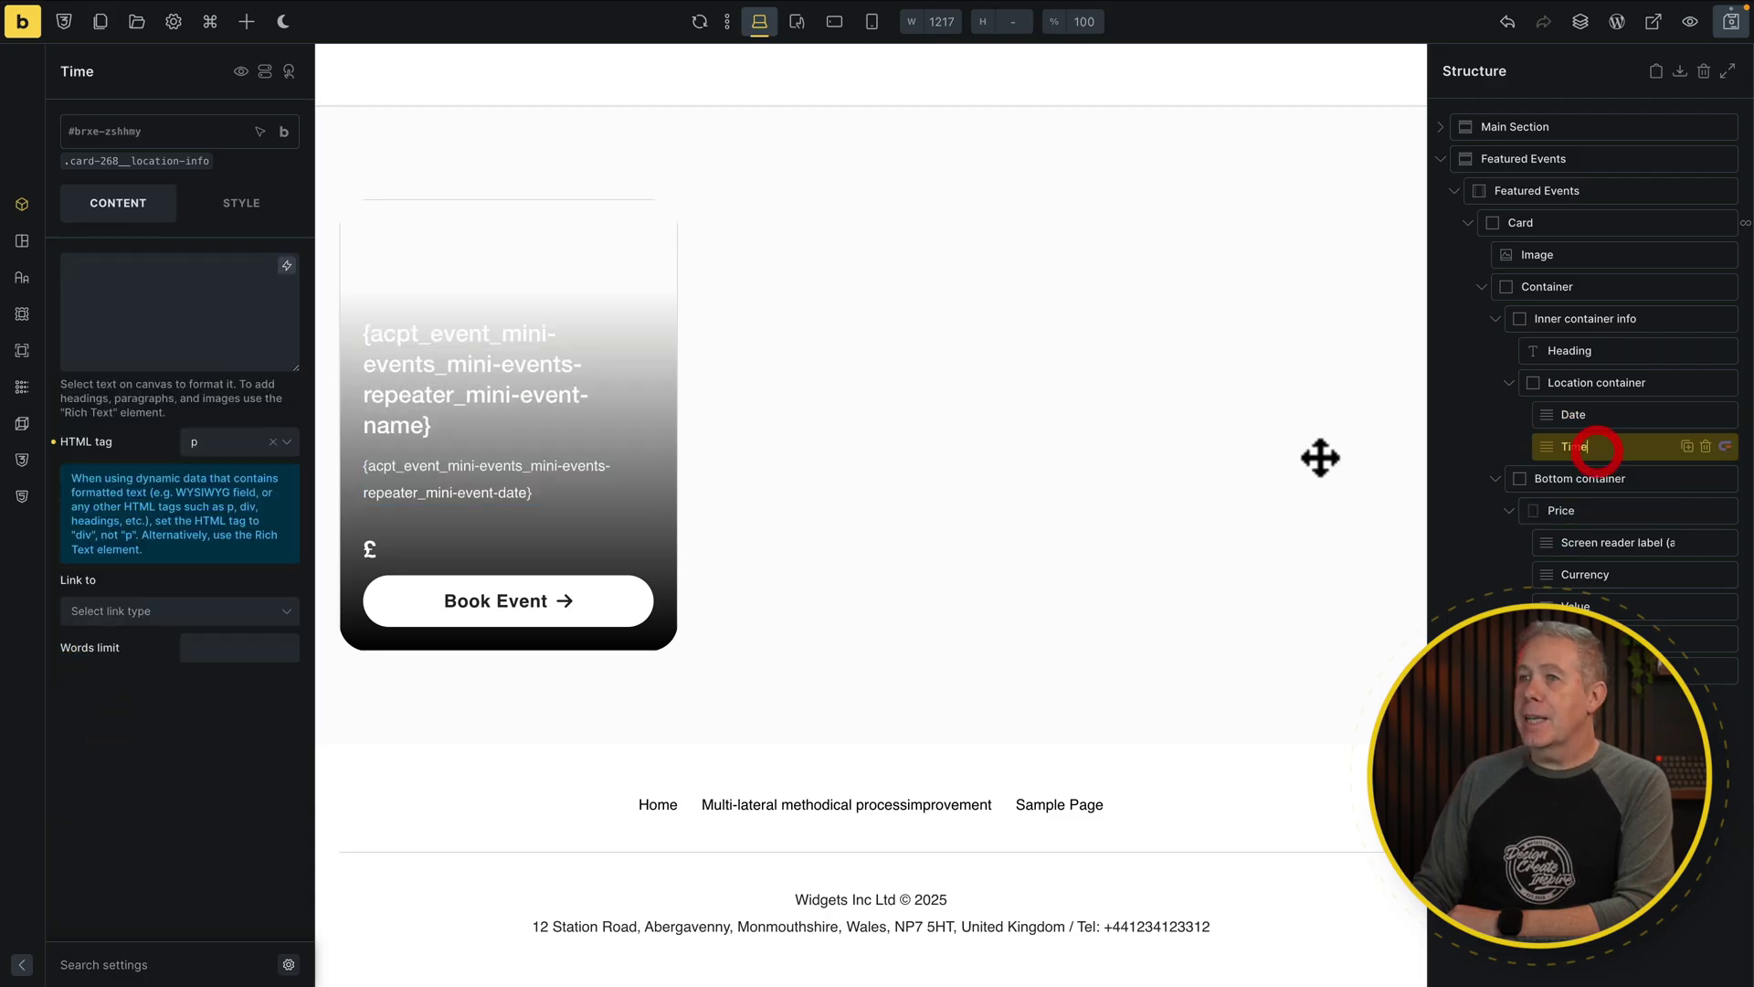
pyautogui.click(287, 266)
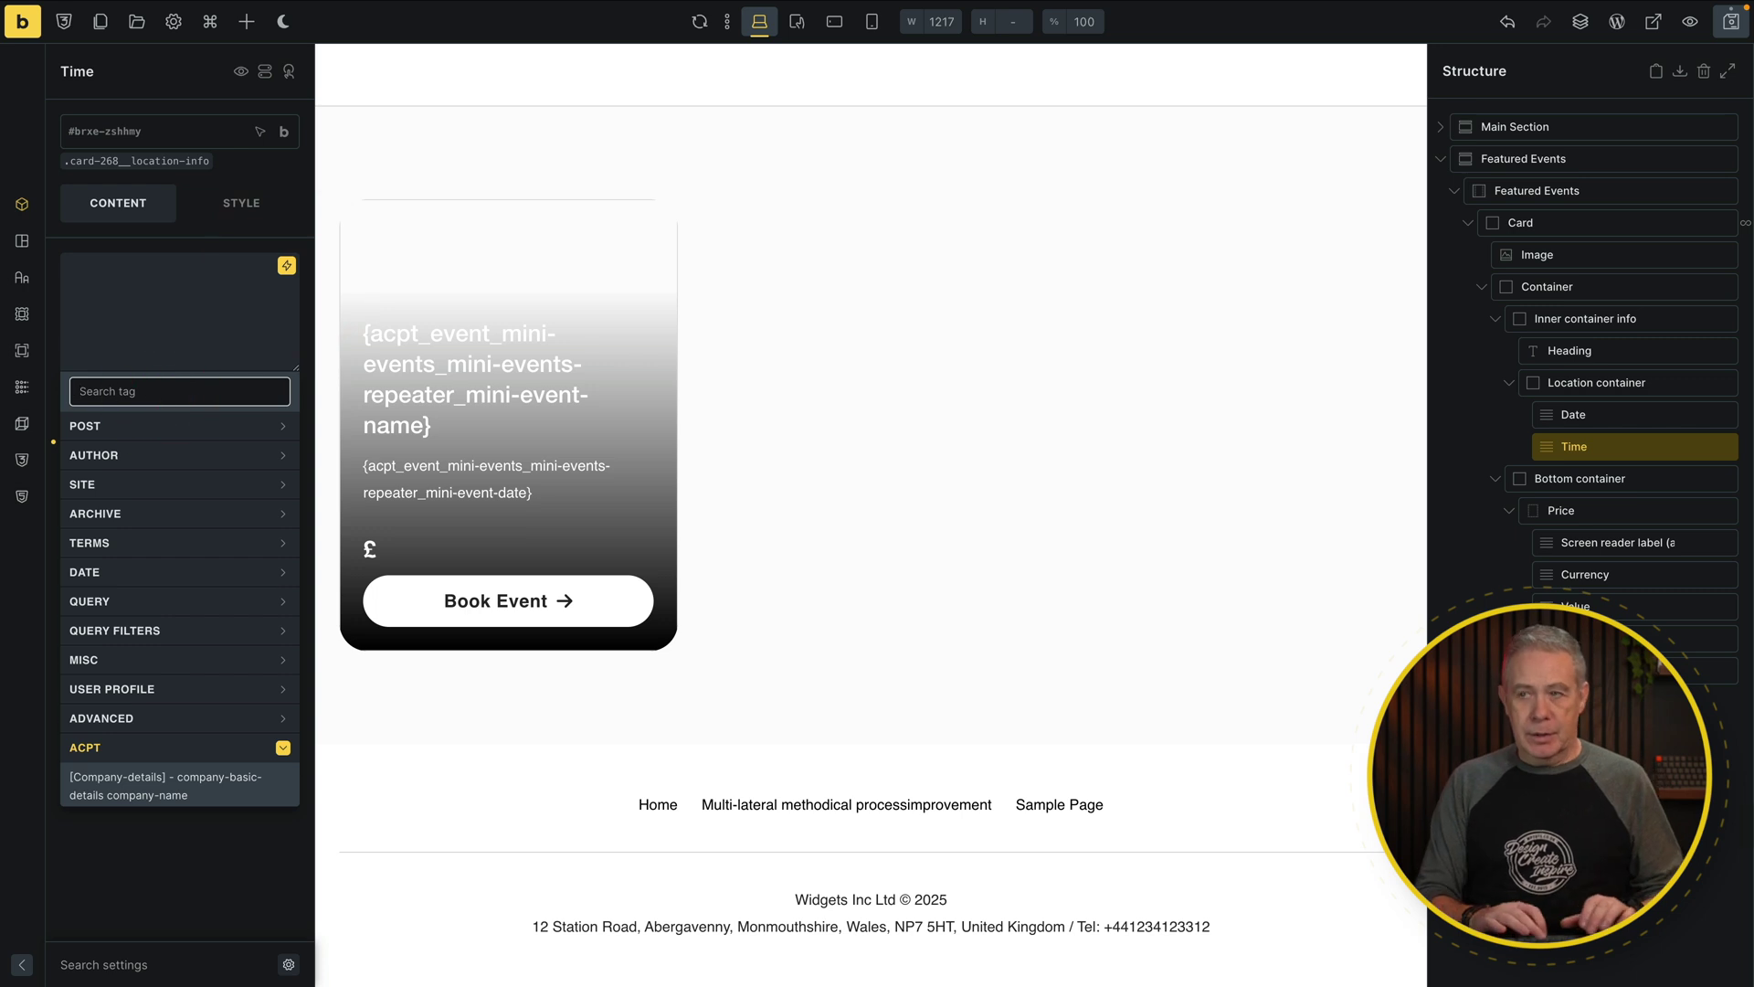
pyautogui.write('time')
pyautogui.click(153, 535)
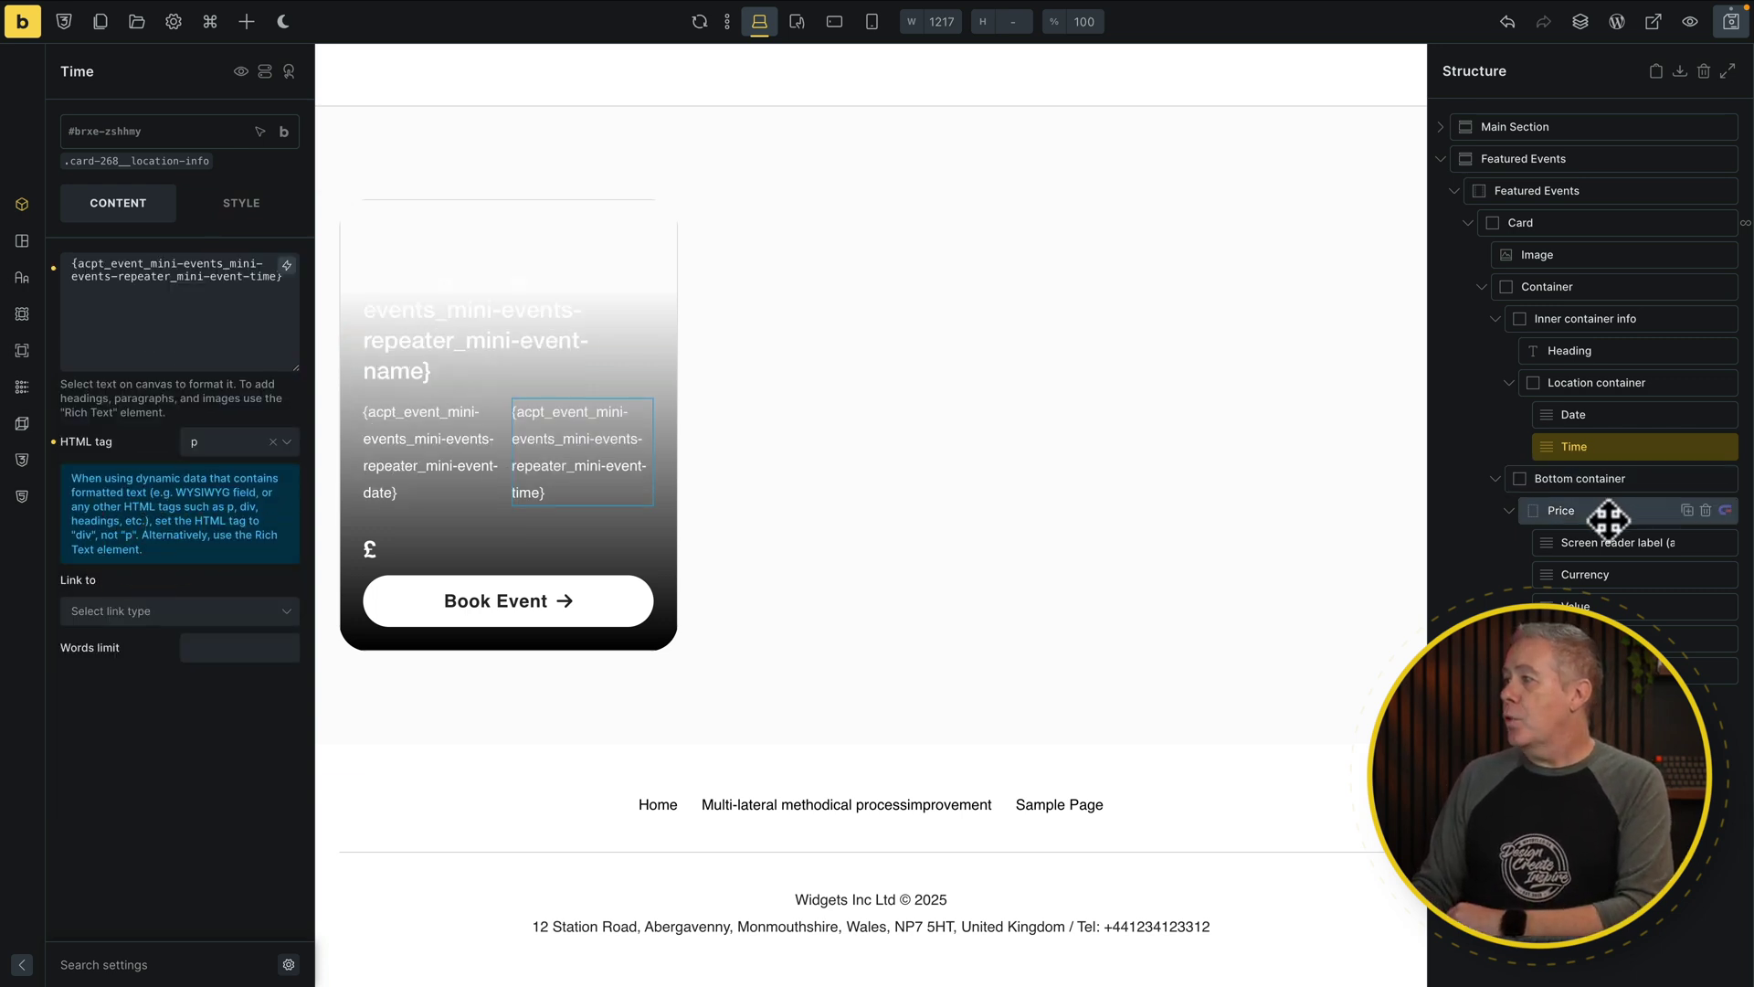
pyautogui.click(1605, 606)
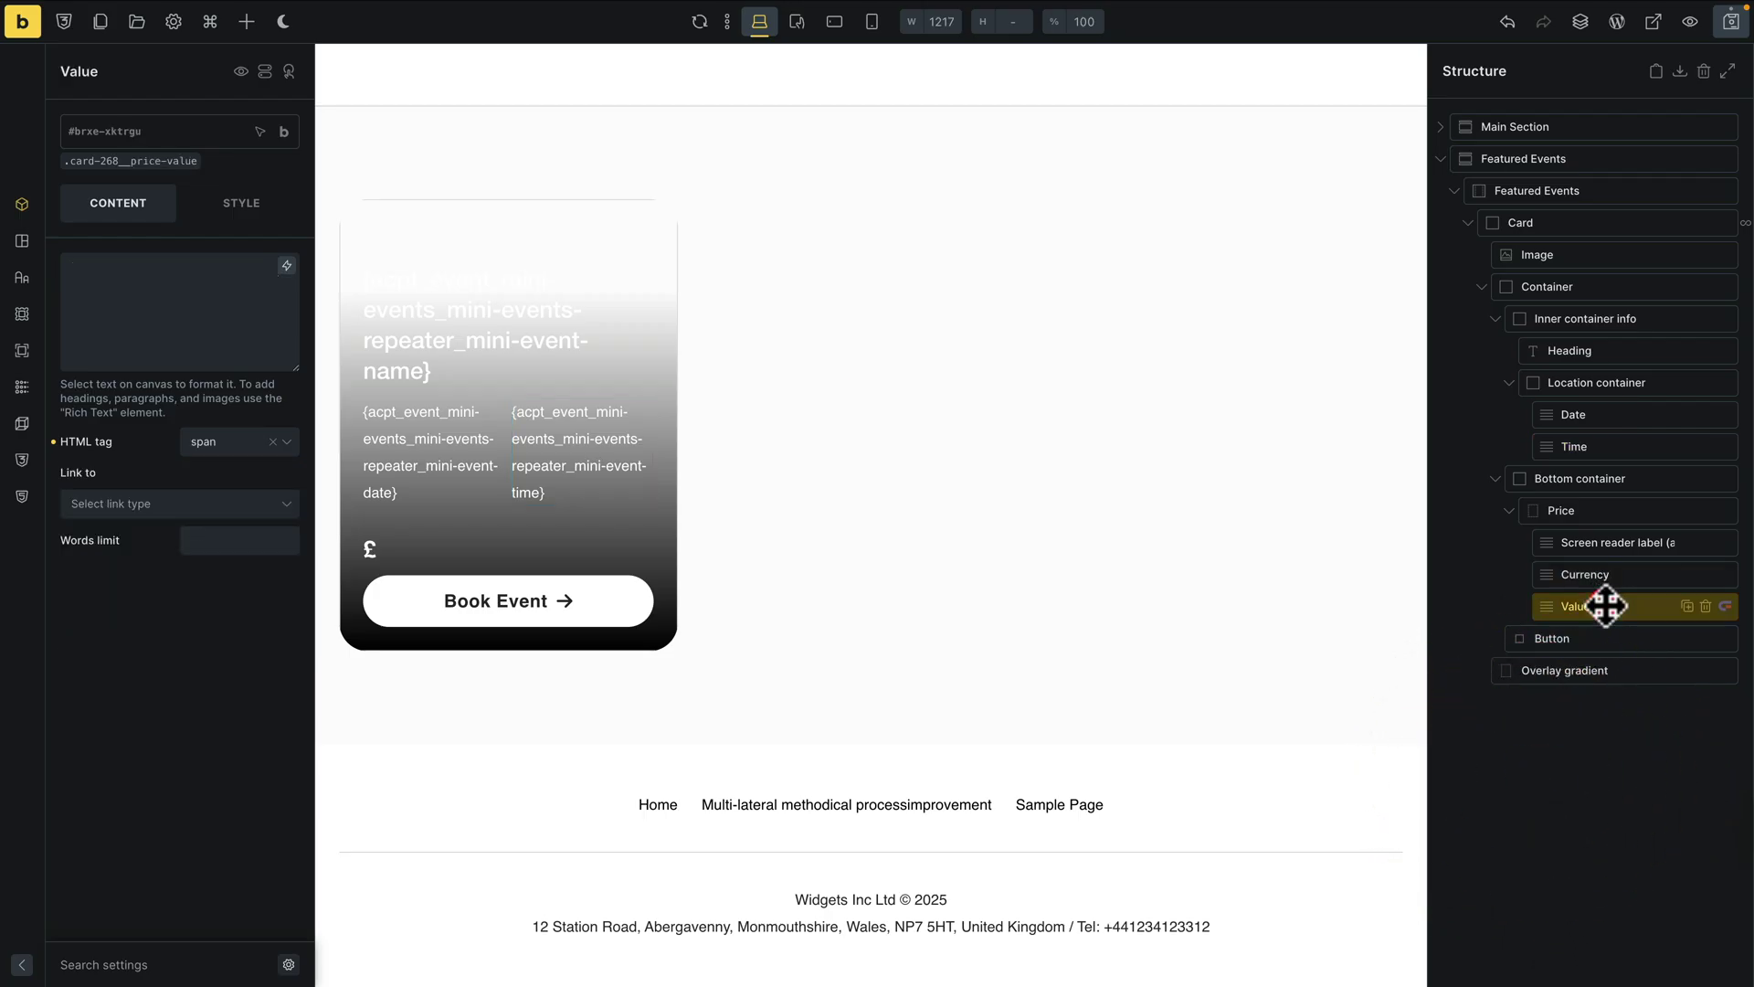
pyautogui.click(287, 266)
pyautogui.write('price')
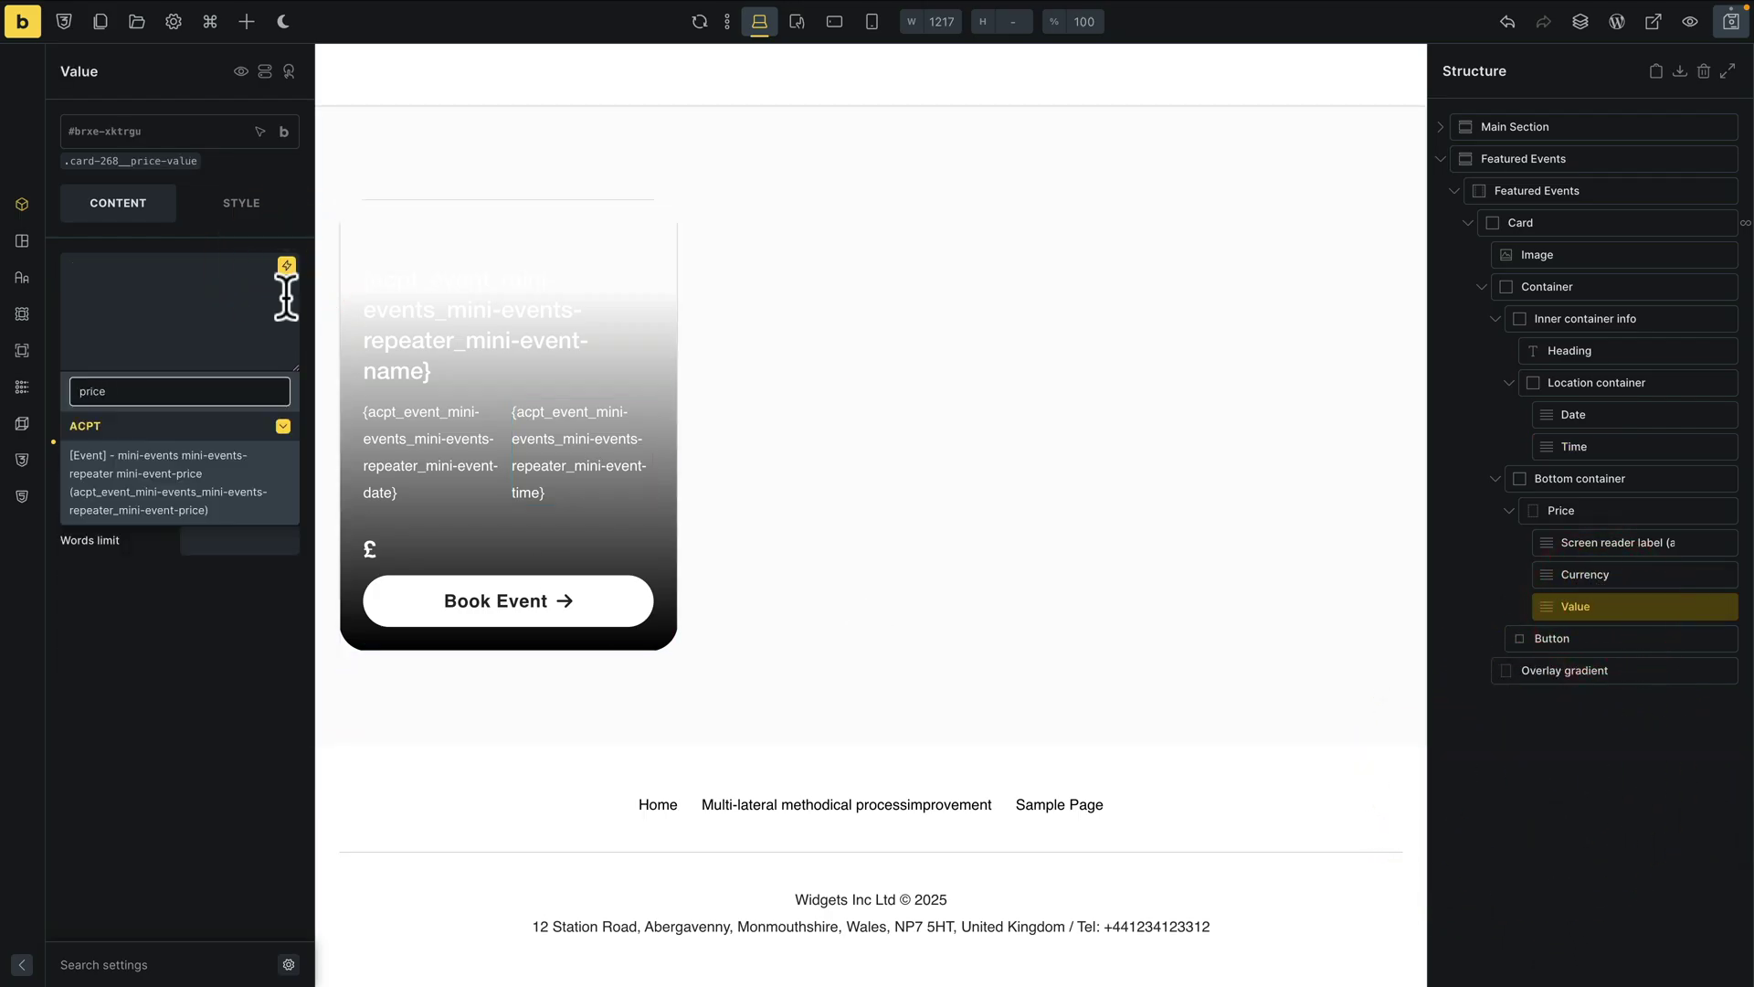
pyautogui.click(167, 481)
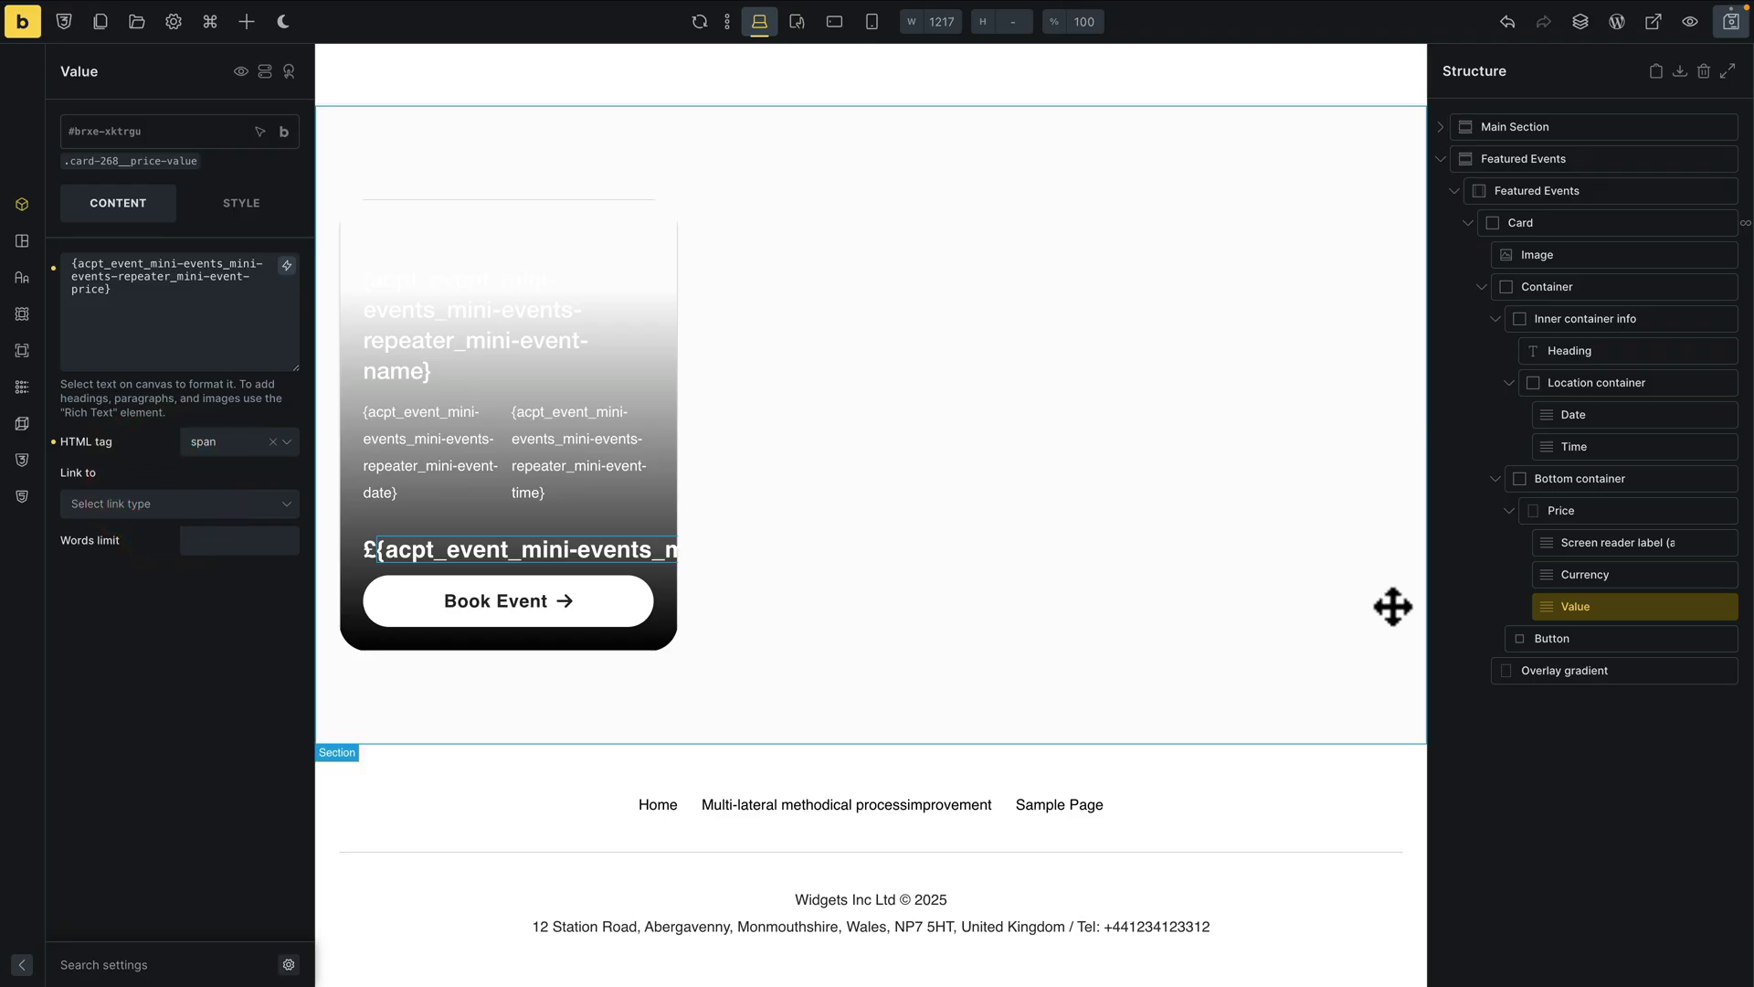
# Replace the Book Event button's # link with the mini-event-url dynamic tag and save the template.
pyautogui.click(1594, 642)
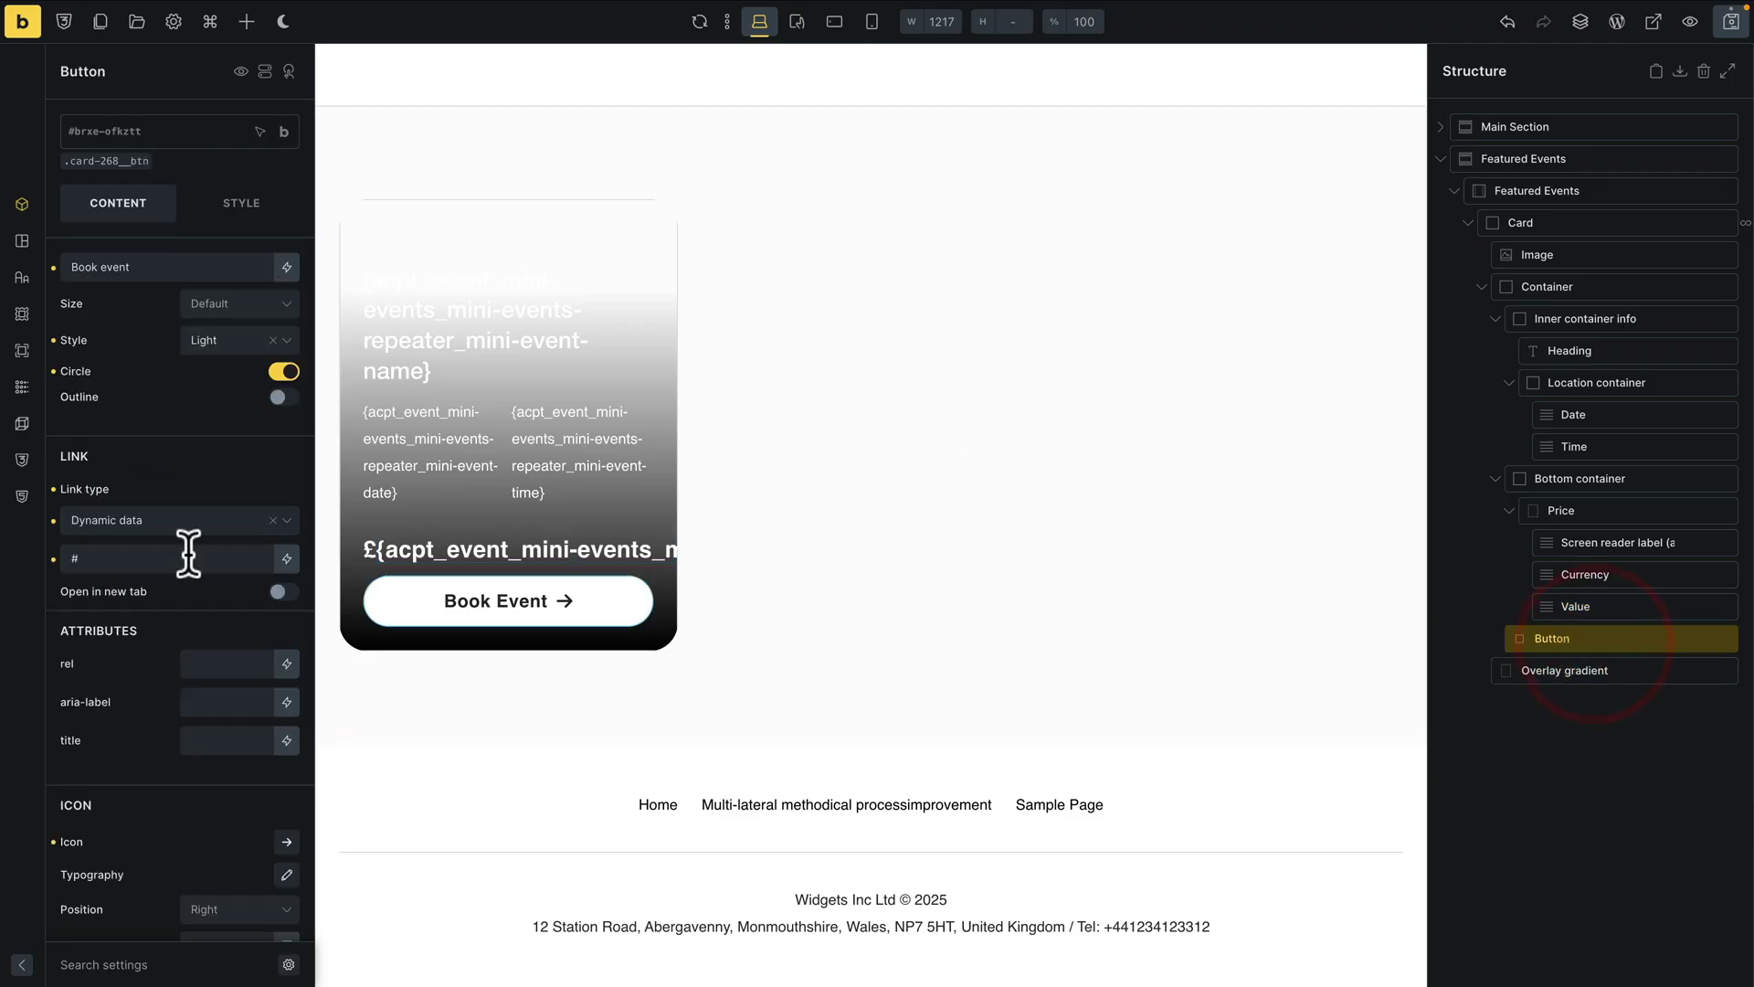
pyautogui.click(110, 557)
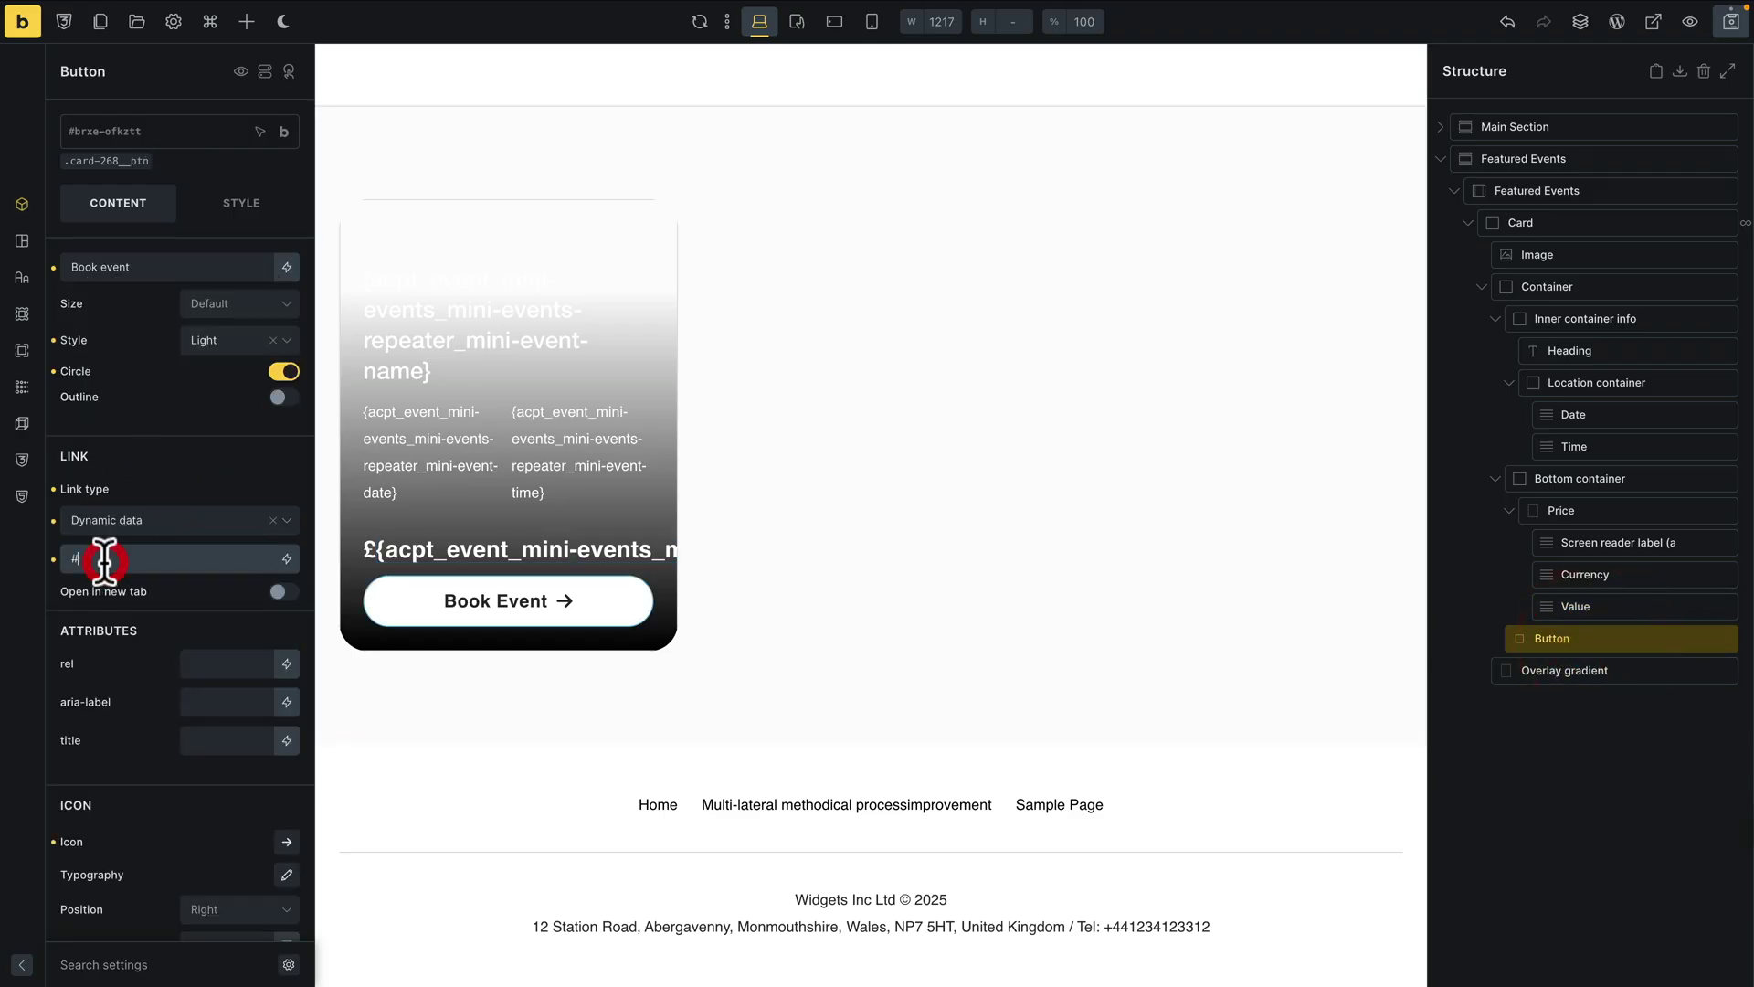
pyautogui.click(285, 559)
pyautogui.write('url')
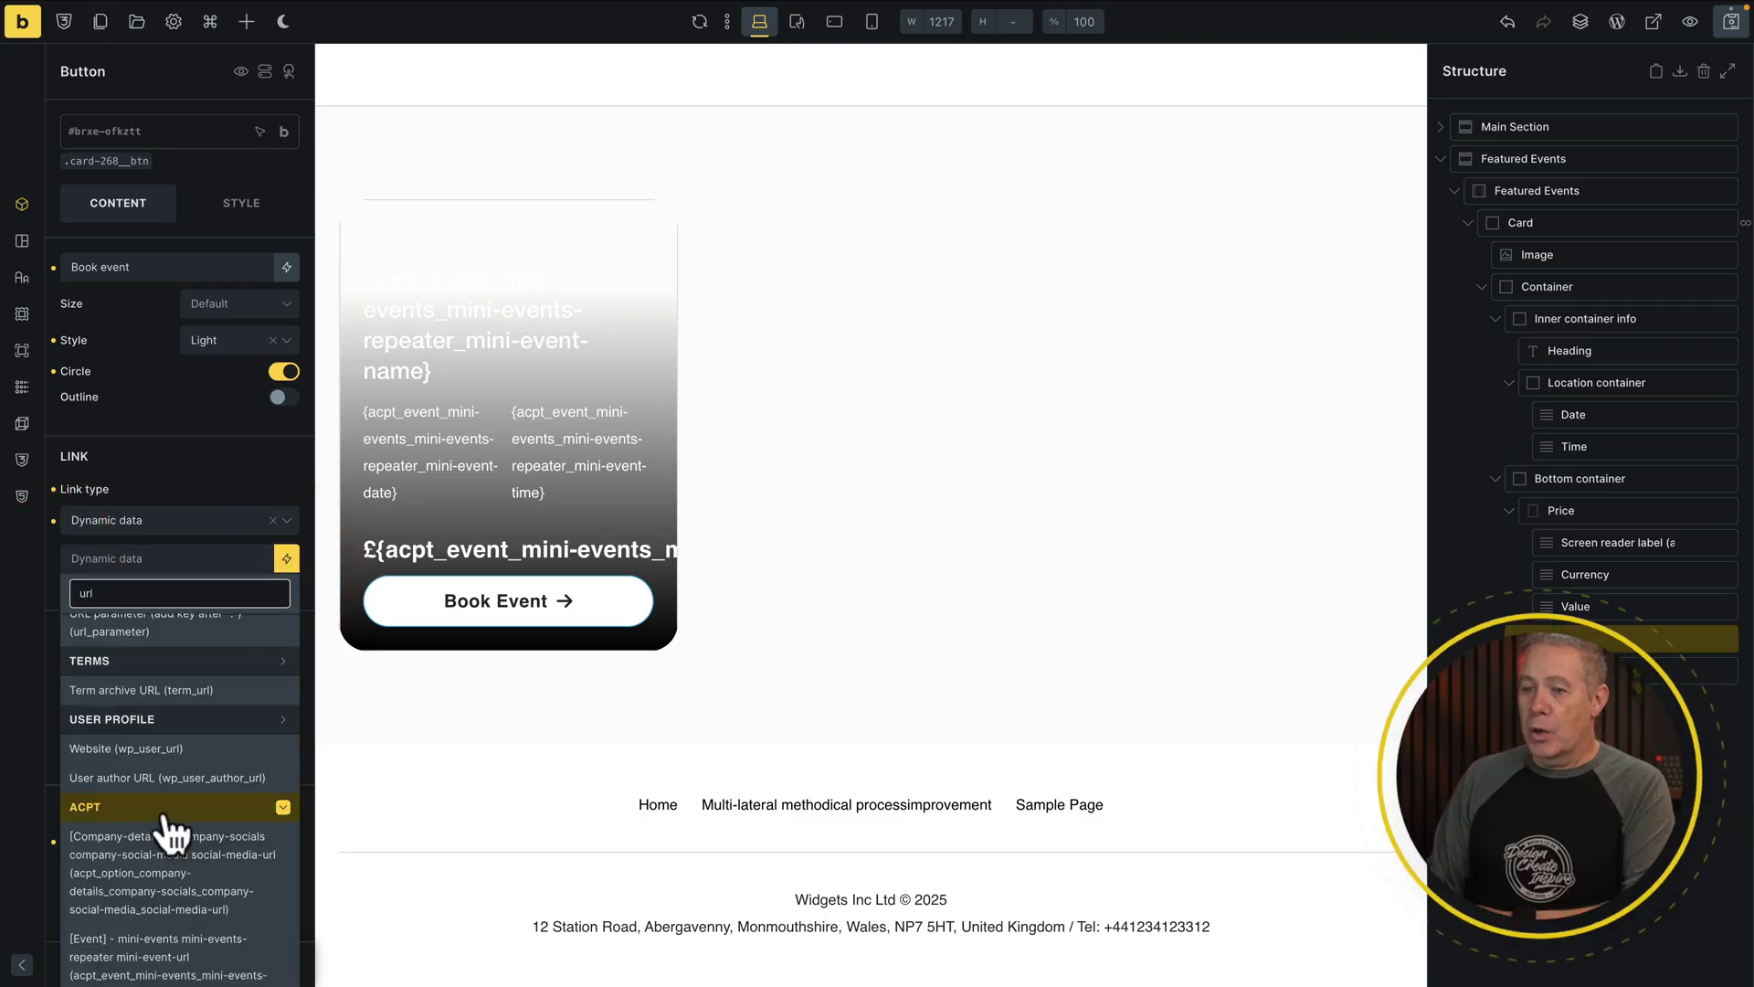
pyautogui.click(184, 974)
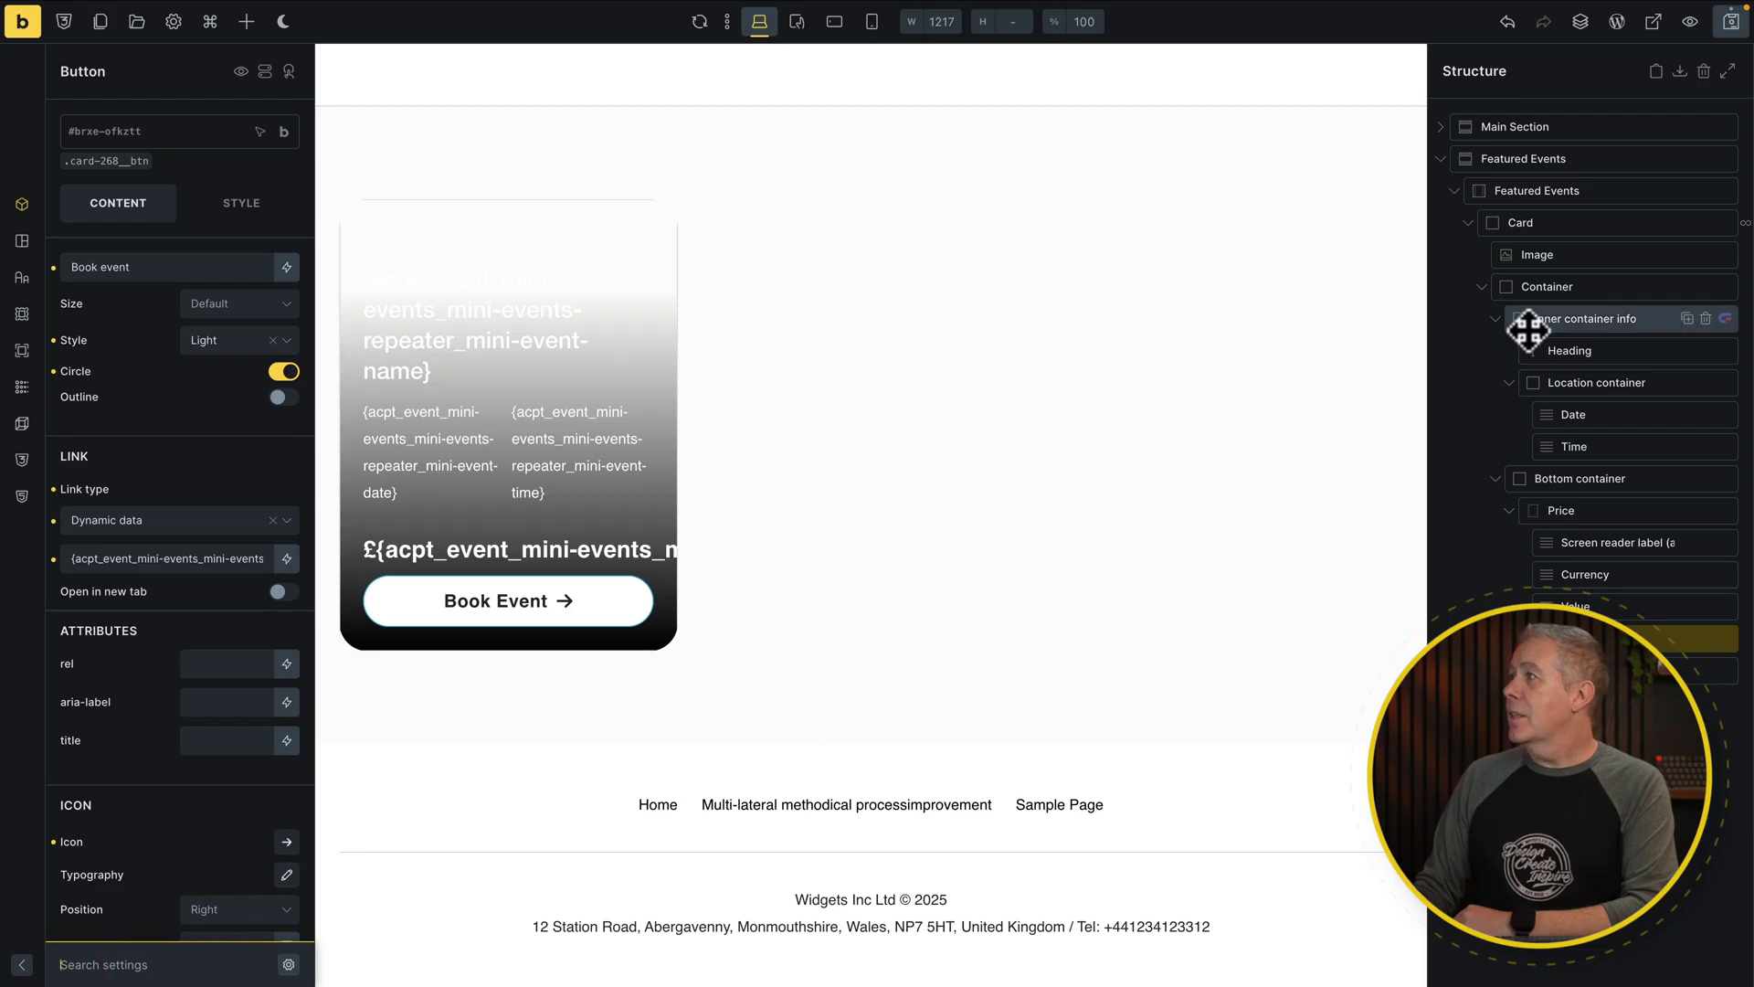
pyautogui.click(1731, 28)
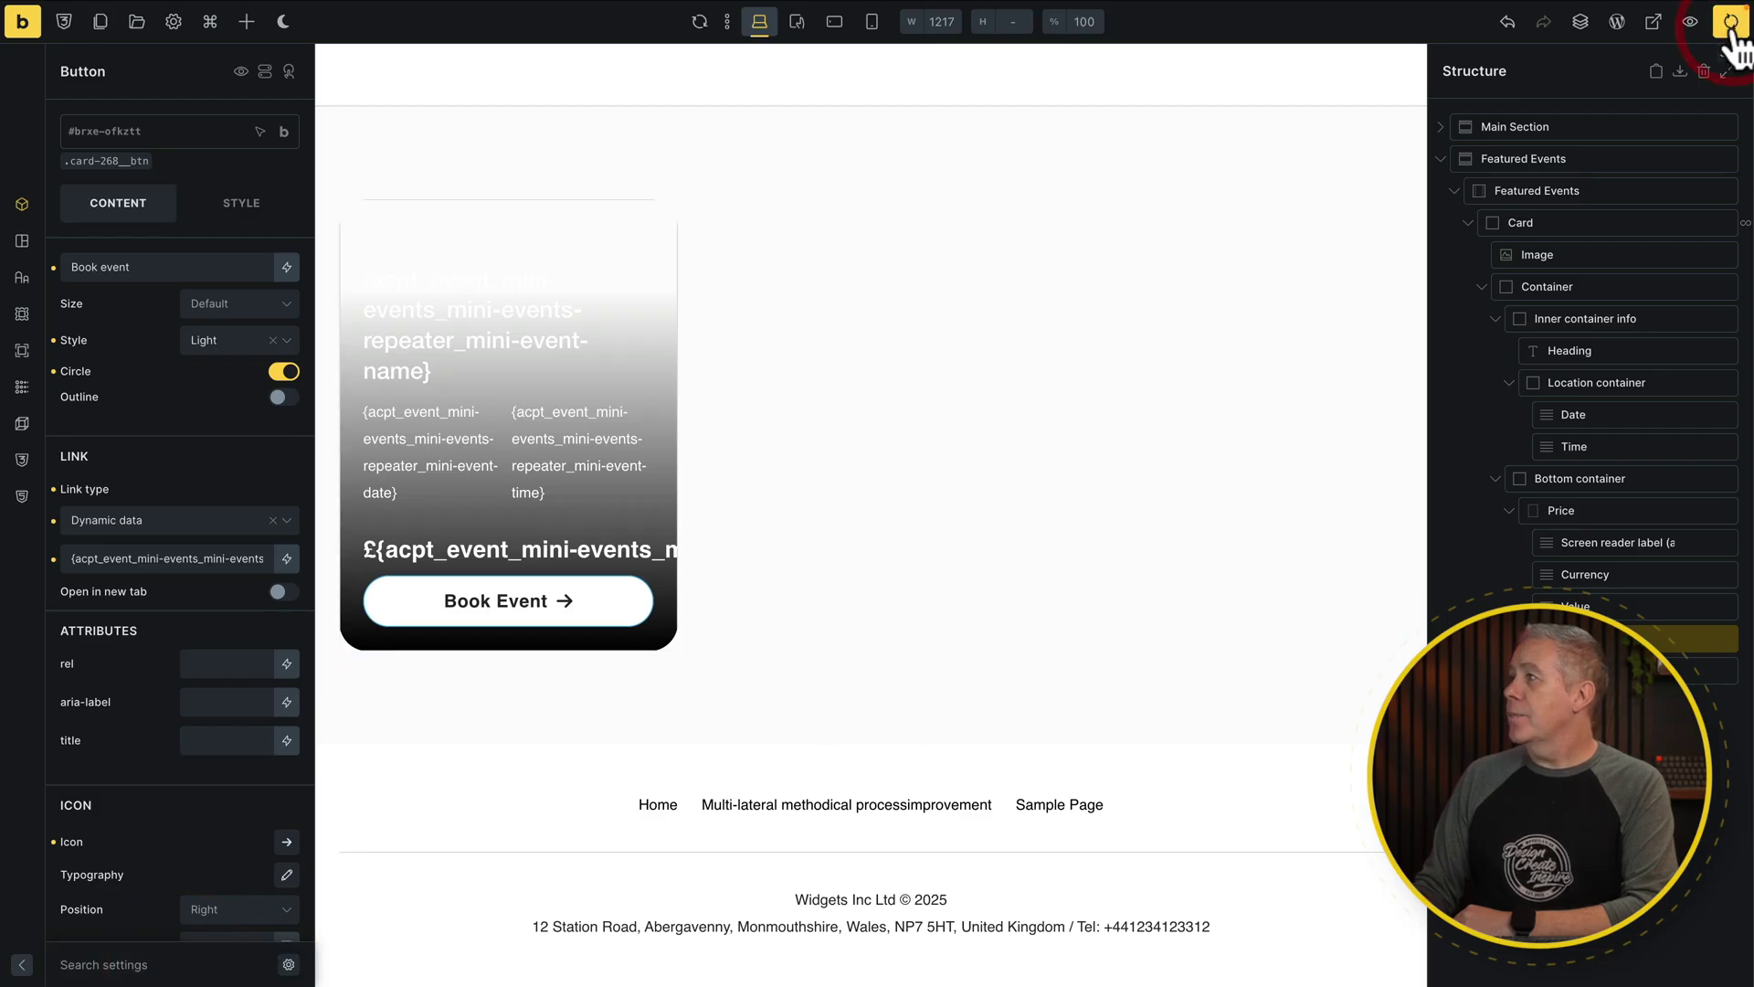